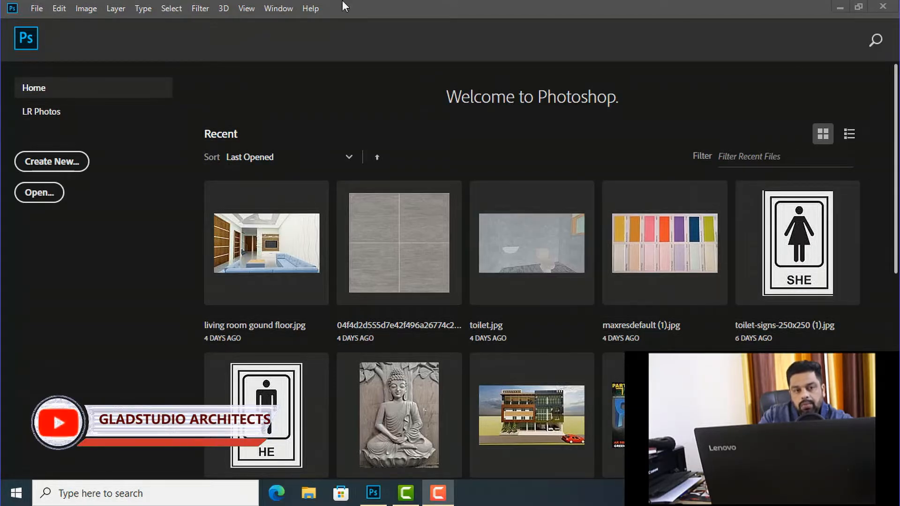
Step: Open the file olympus-SITE PLAN-Model.pdf from the Desktop
{"action": "left_click", "coordinate": [40, 12]}
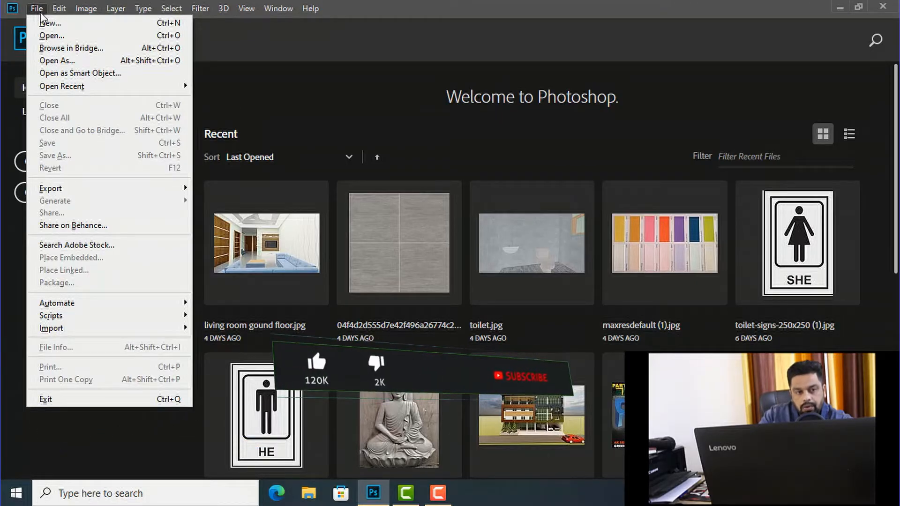
{"action": "left_click", "coordinate": [60, 37]}
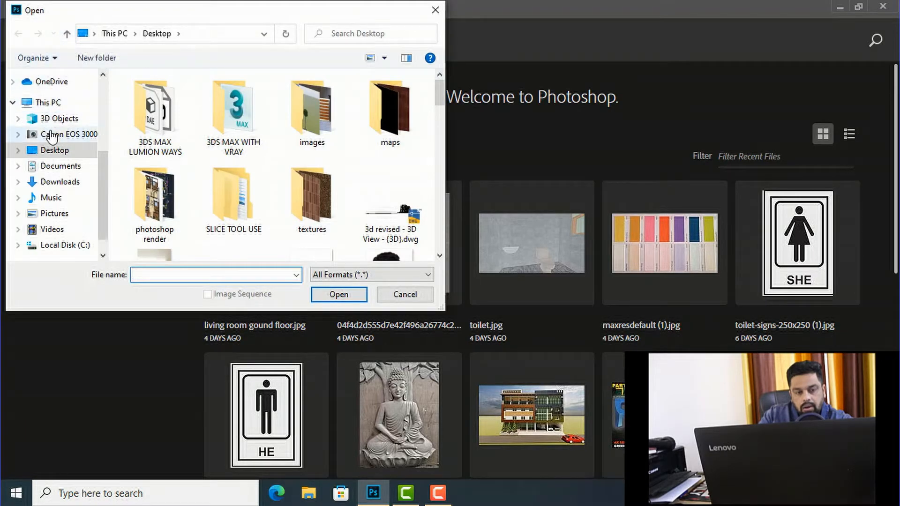
{"action": "scroll", "coordinate": [291, 153], "scroll_direction": "down", "scroll_amount": 3}
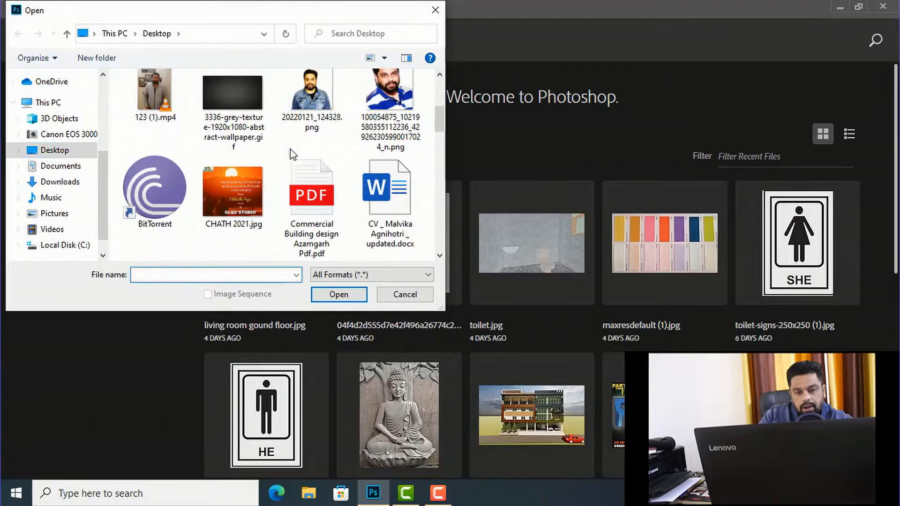
{"action": "scroll", "coordinate": [303, 150], "scroll_direction": "down", "scroll_amount": 1}
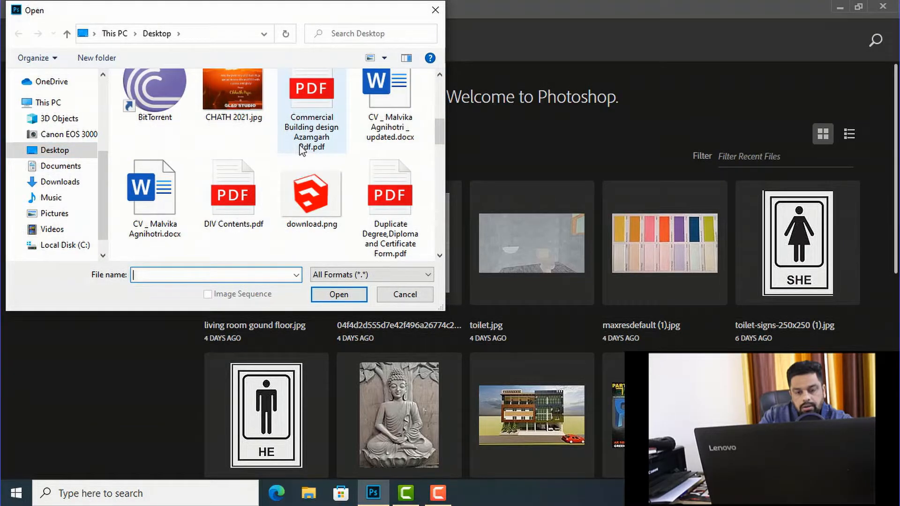
{"action": "scroll", "coordinate": [325, 149], "scroll_direction": "down", "scroll_amount": 1}
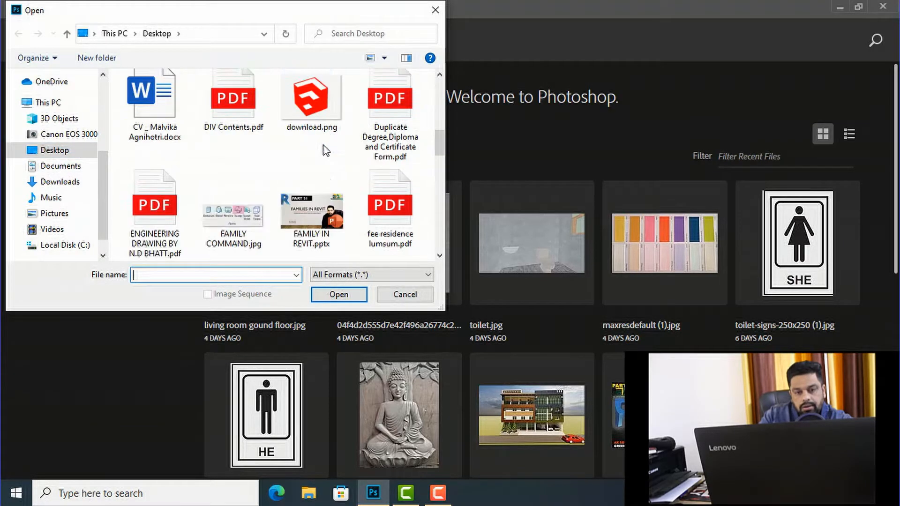
{"action": "scroll", "coordinate": [325, 150], "scroll_direction": "down", "scroll_amount": 1}
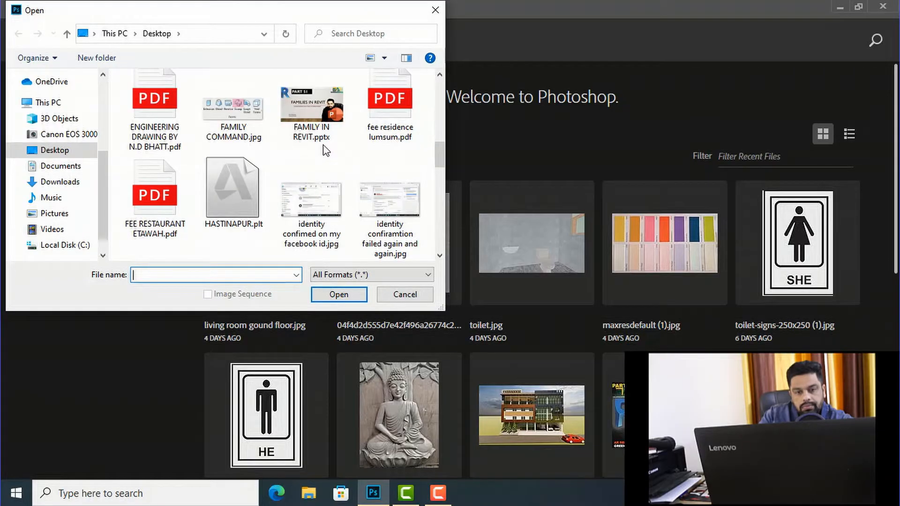
{"action": "scroll", "coordinate": [325, 150], "scroll_direction": "down", "scroll_amount": 2}
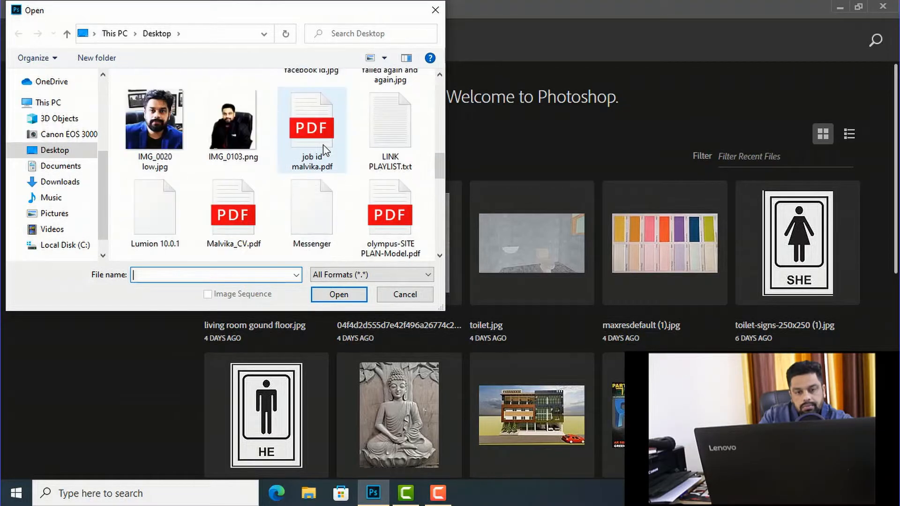
{"action": "scroll", "coordinate": [324, 150], "scroll_direction": "down", "scroll_amount": 1}
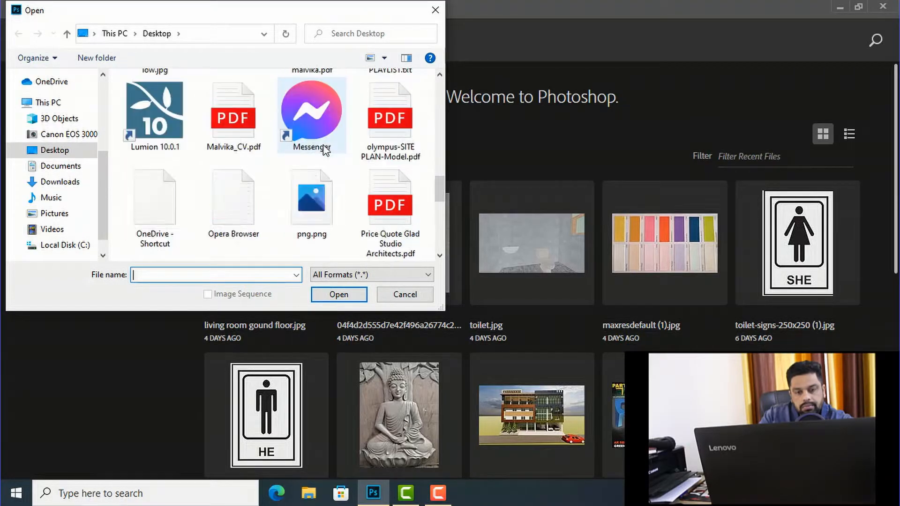
{"action": "left_click", "coordinate": [396, 136]}
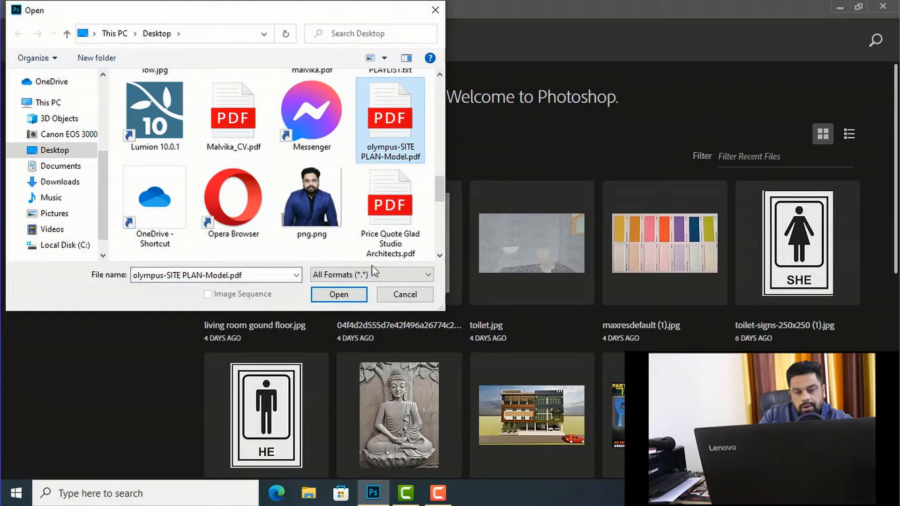
{"action": "left_click", "coordinate": [351, 296]}
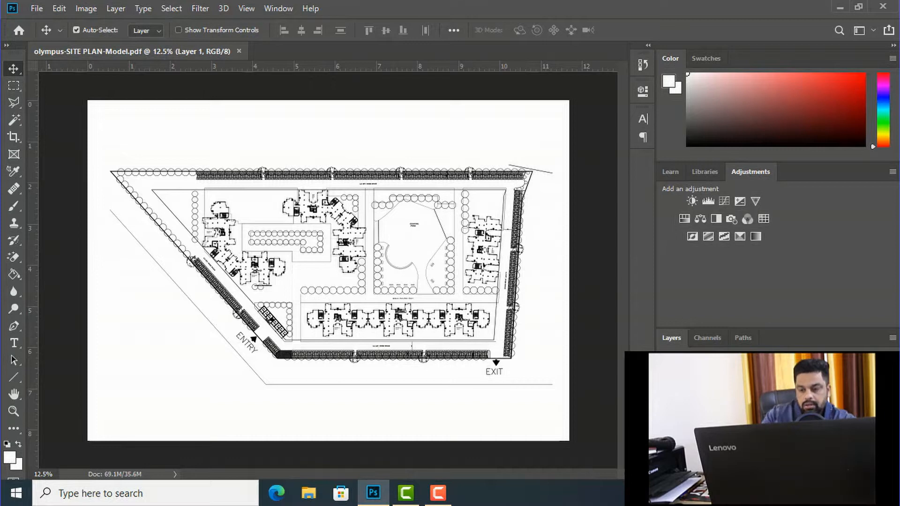
Step: Rename the drawing's layer as "site plan"
{"action": "left_click", "coordinate": [768, 445]}
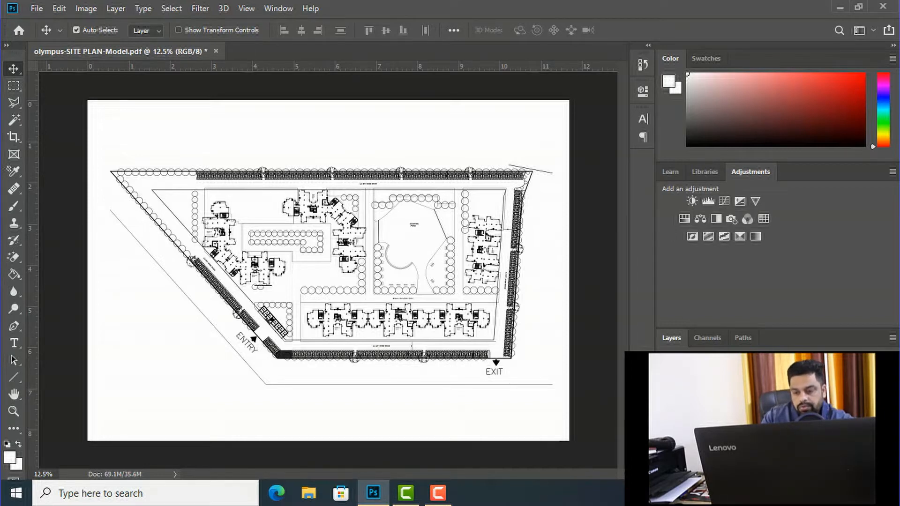
{"action": "left_click", "coordinate": [750, 427]}
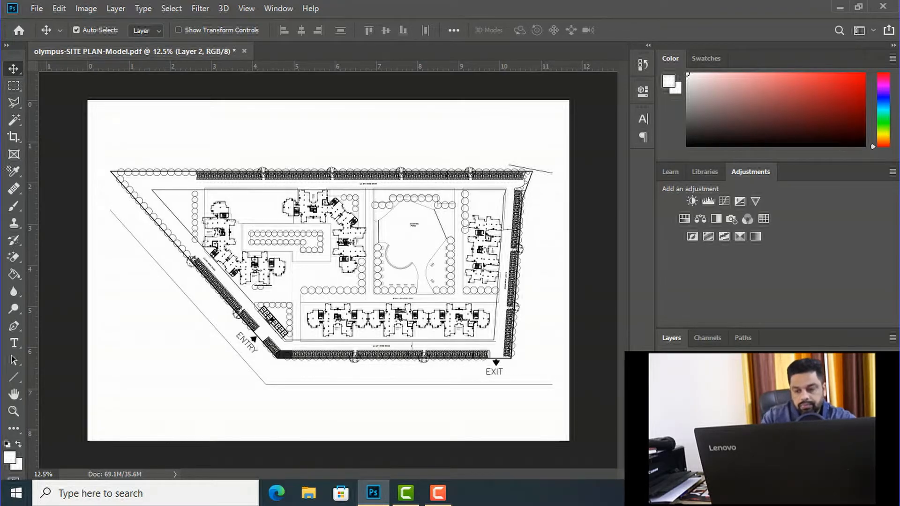
{"action": "key", "text": "Return"}
{"action": "left_click", "coordinate": [716, 408]}
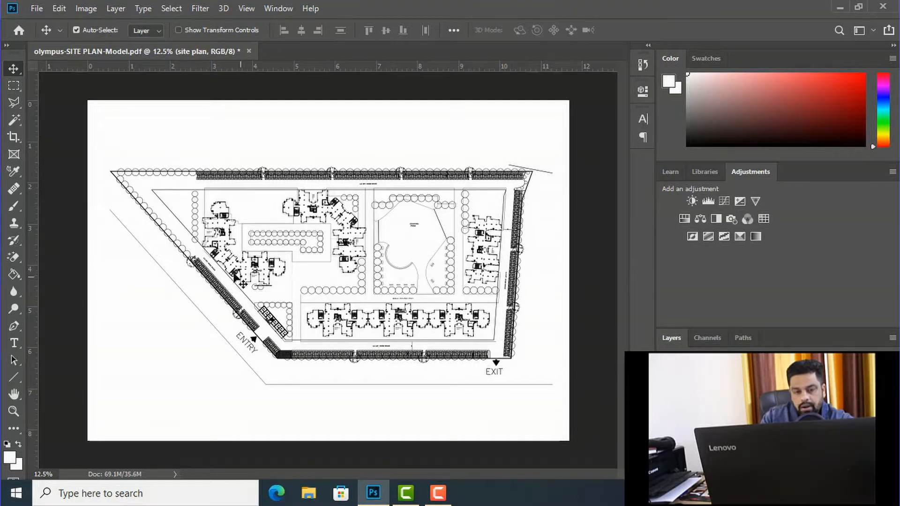
Step: Examine the site plan's building blocks, parking rows, boundary roads and the existing pond up close and as a whole
{"action": "scroll", "coordinate": [251, 251], "scroll_direction": "up", "scroll_amount": 5}
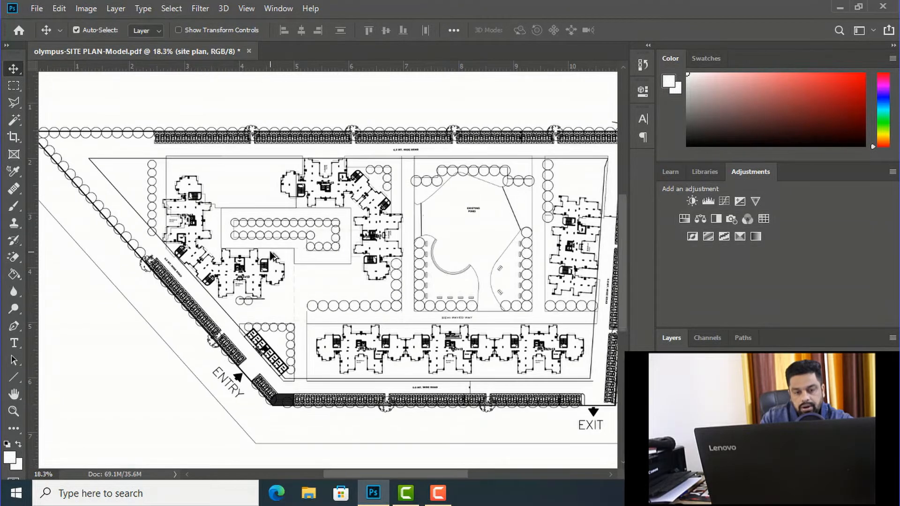
{"action": "scroll", "coordinate": [181, 258], "scroll_direction": "up", "scroll_amount": 1}
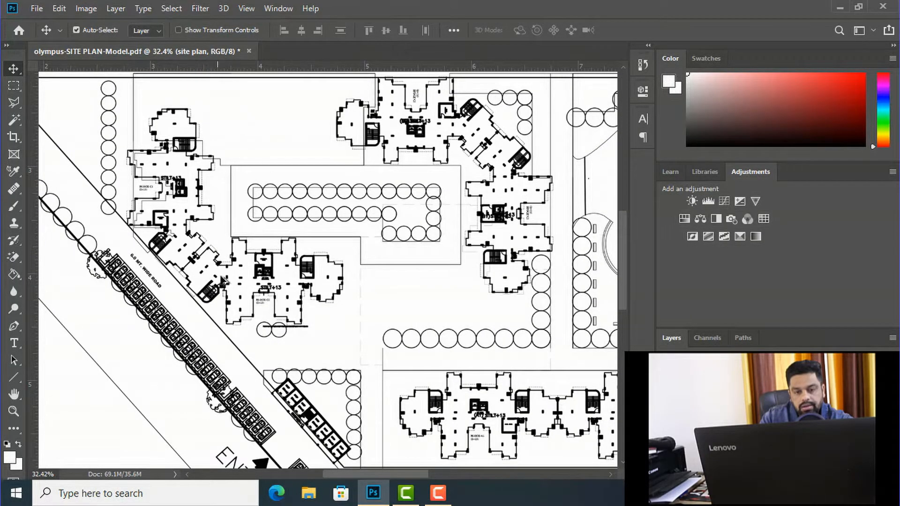
{"action": "scroll", "coordinate": [219, 318], "scroll_direction": "down", "scroll_amount": 3}
{"action": "scroll", "coordinate": [484, 231], "scroll_direction": "up", "scroll_amount": 1}
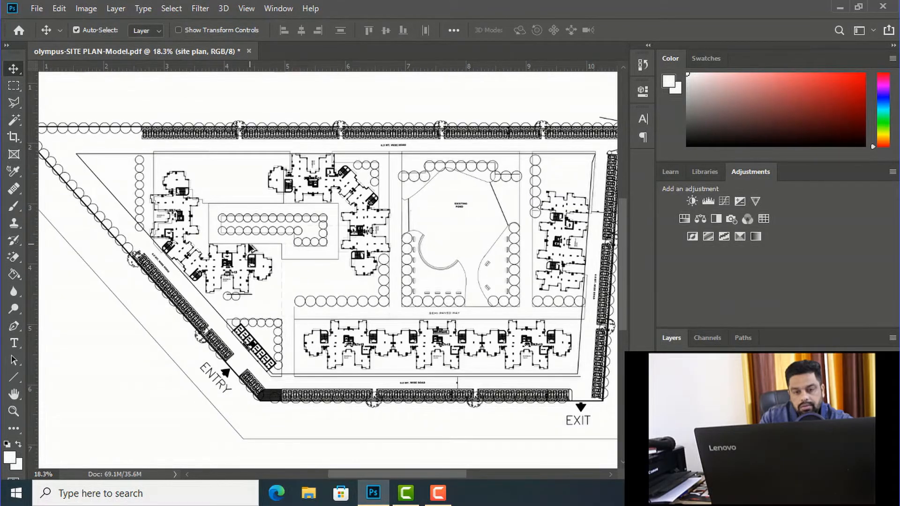
{"action": "scroll", "coordinate": [253, 248], "scroll_direction": "up", "scroll_amount": 1}
{"action": "scroll", "coordinate": [244, 87], "scroll_direction": "up", "scroll_amount": 1}
{"action": "scroll", "coordinate": [262, 117], "scroll_direction": "up", "scroll_amount": 2}
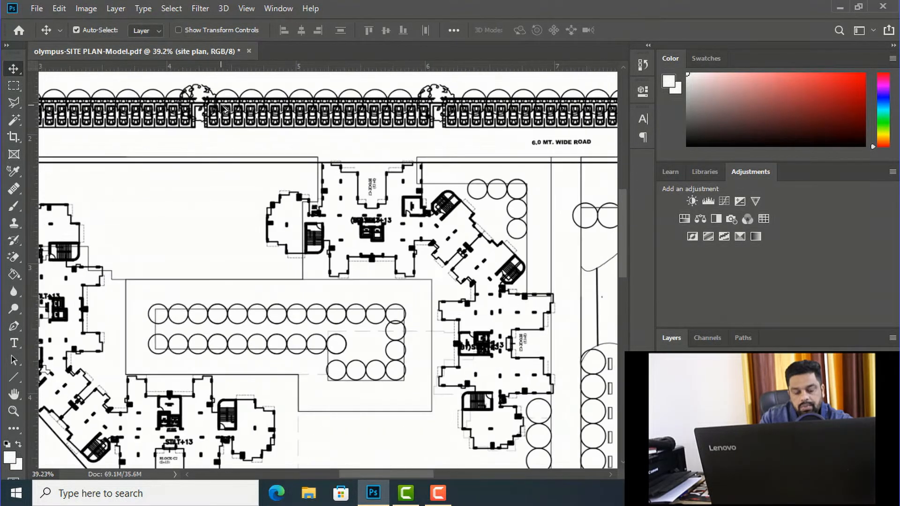
{"action": "scroll", "coordinate": [282, 133], "scroll_direction": "down", "scroll_amount": 4}
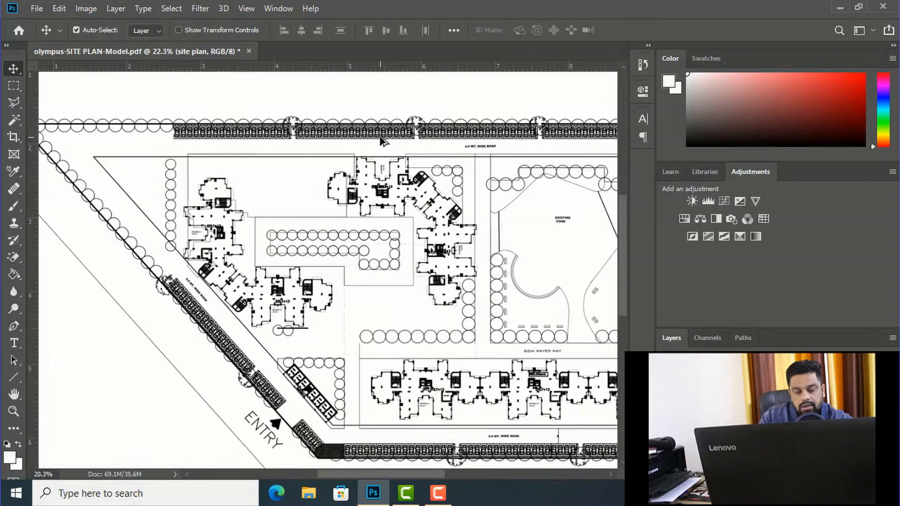
{"action": "scroll", "coordinate": [199, 218], "scroll_direction": "up", "scroll_amount": 1}
{"action": "scroll", "coordinate": [199, 218], "scroll_direction": "down", "scroll_amount": 3}
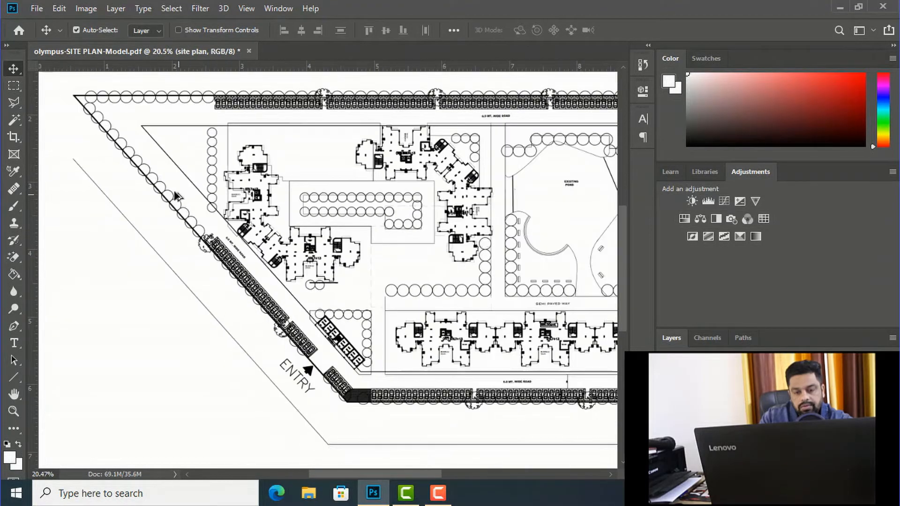
{"action": "scroll", "coordinate": [488, 237], "scroll_direction": "up", "scroll_amount": 1}
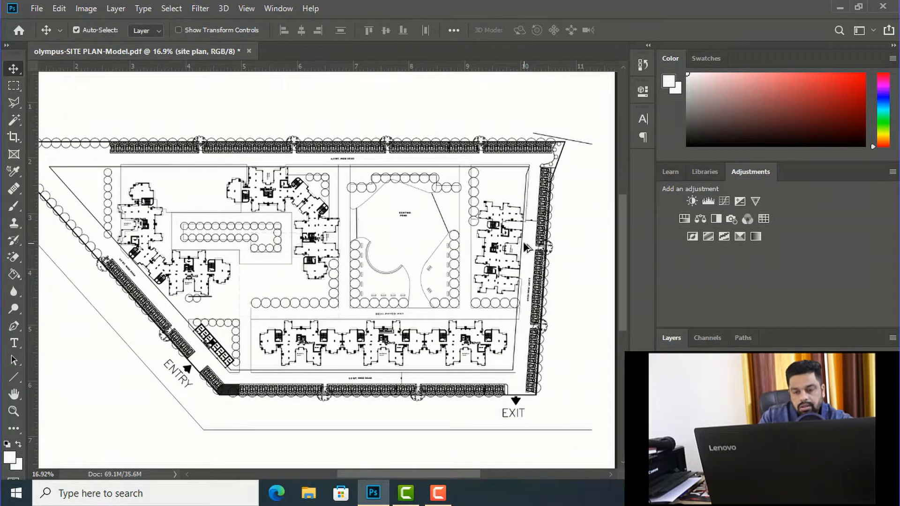
{"action": "scroll", "coordinate": [423, 230], "scroll_direction": "up", "scroll_amount": 4}
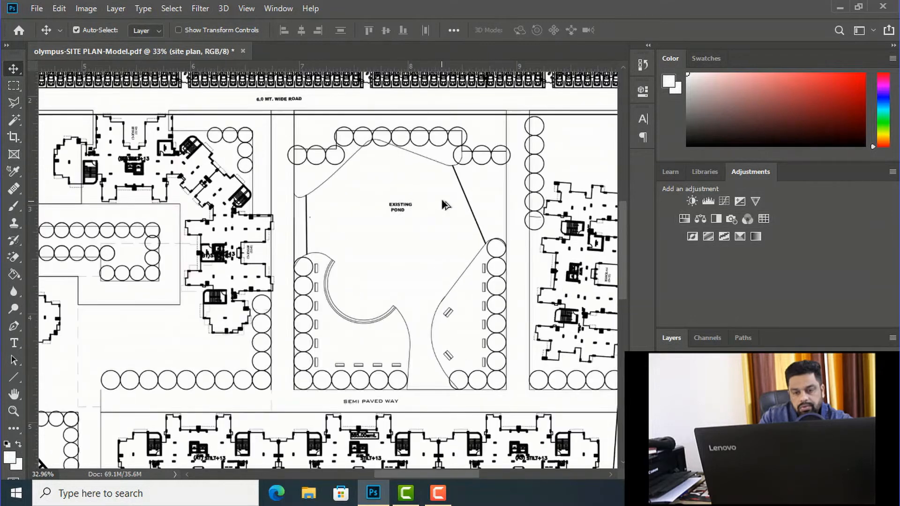
{"action": "scroll", "coordinate": [443, 202], "scroll_direction": "up", "scroll_amount": 1}
{"action": "scroll", "coordinate": [442, 200], "scroll_direction": "down", "scroll_amount": 5}
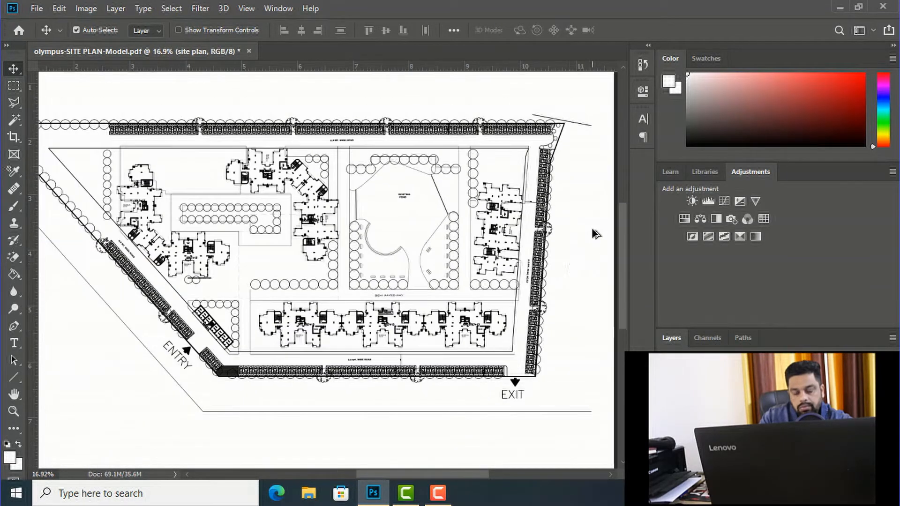
{"action": "scroll", "coordinate": [569, 266], "scroll_direction": "down", "scroll_amount": 1}
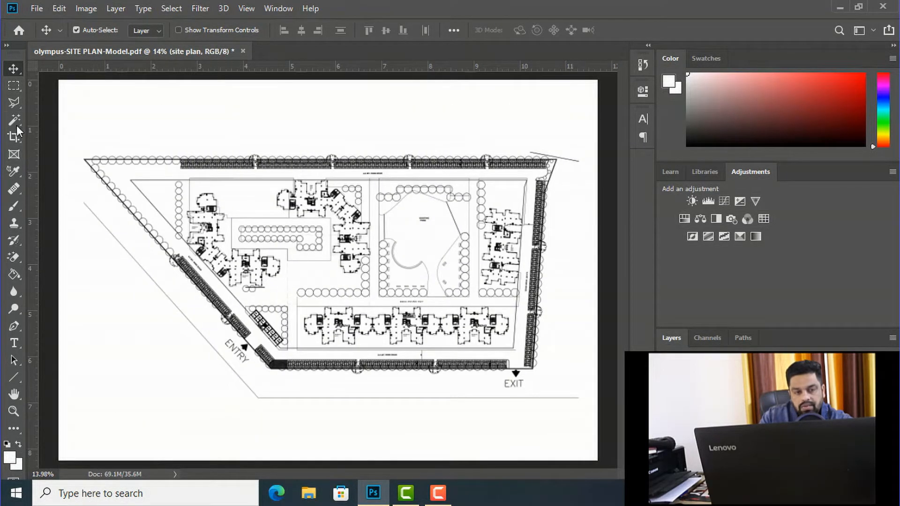
Step: Select the interior floor areas of Block C1, including its upper wing, with the Magic Wand tool
{"action": "left_click", "coordinate": [15, 121]}
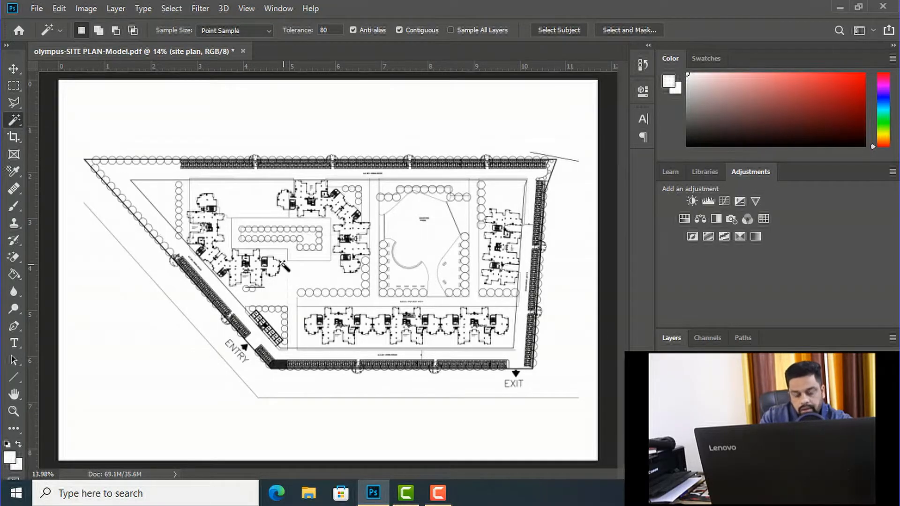
{"action": "scroll", "coordinate": [209, 242], "scroll_direction": "up", "scroll_amount": 6}
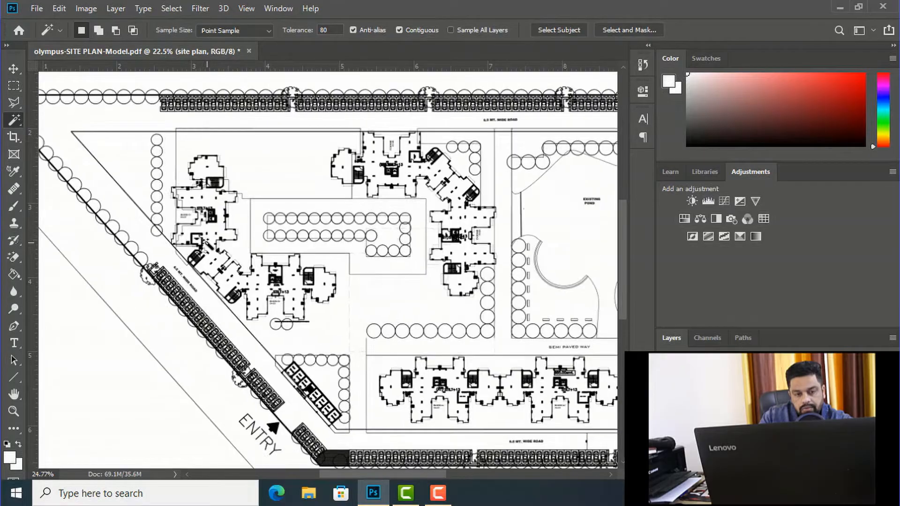
{"action": "scroll", "coordinate": [192, 177], "scroll_direction": "up", "scroll_amount": 1}
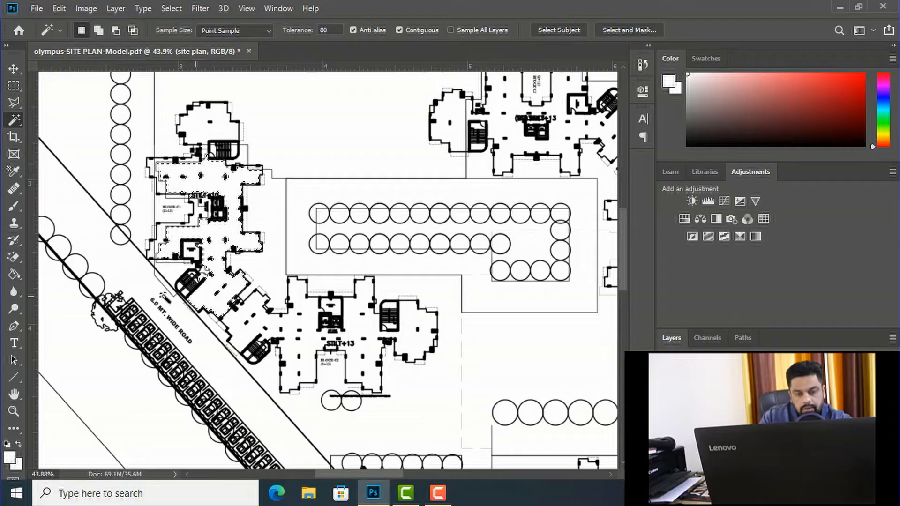
{"action": "scroll", "coordinate": [176, 194], "scroll_direction": "up", "scroll_amount": 3}
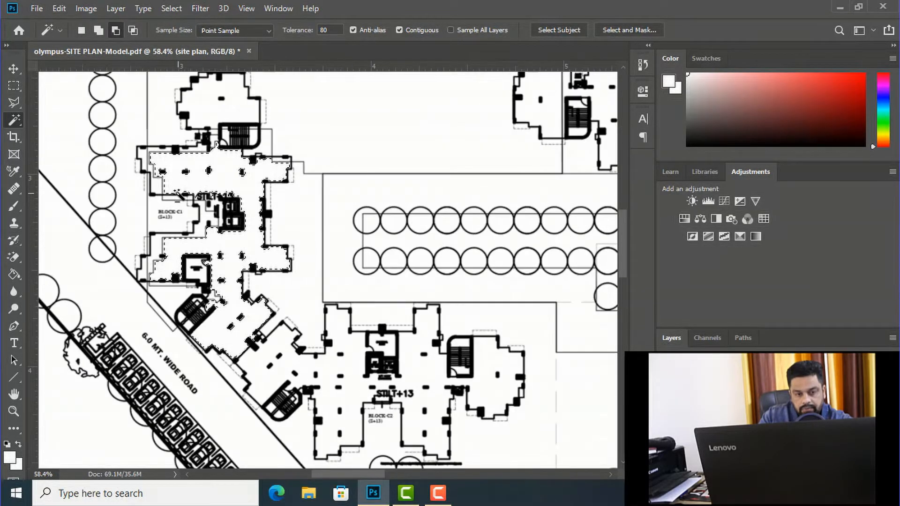
{"action": "scroll", "coordinate": [212, 276], "scroll_direction": "down", "scroll_amount": 1}
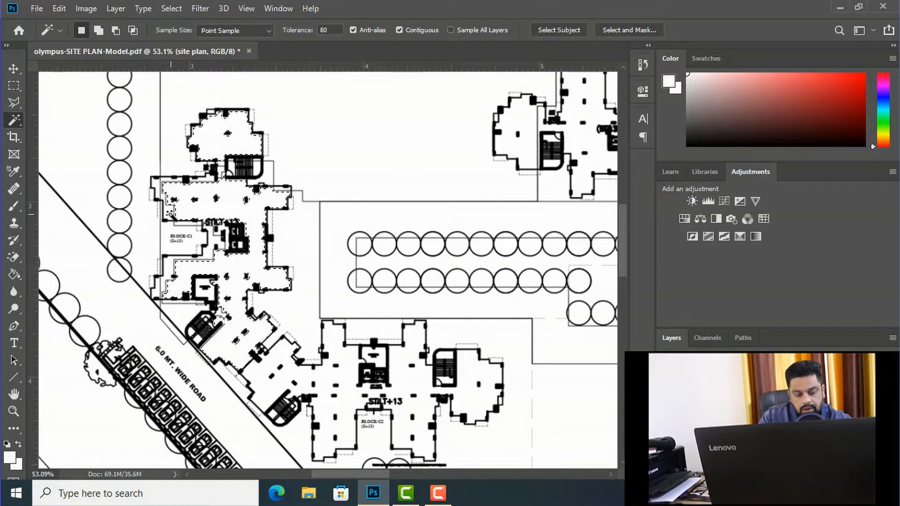
Step: Add the narrow strips along the upper-left outer walls of Block C1 to the Magic Wand selection
{"action": "scroll", "coordinate": [169, 214], "scroll_direction": "up", "scroll_amount": 5}
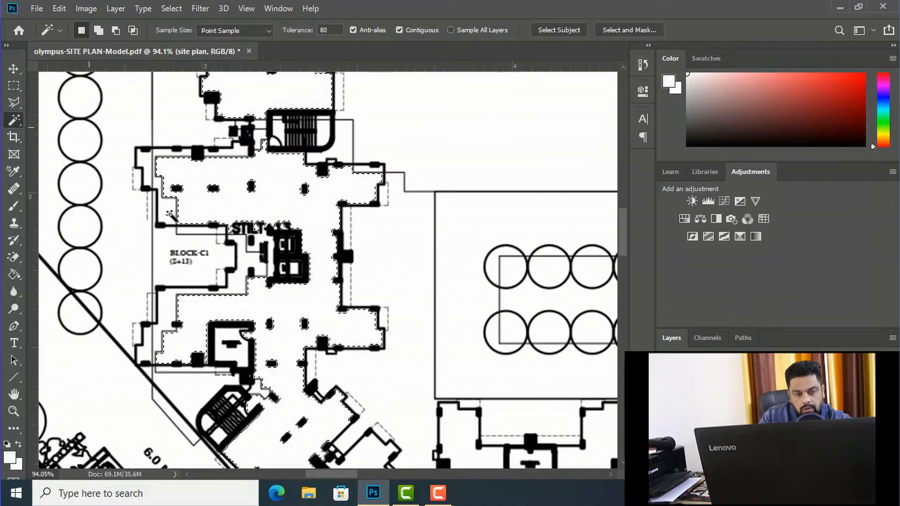
{"action": "left_click", "coordinate": [165, 207], "text": "shift"}
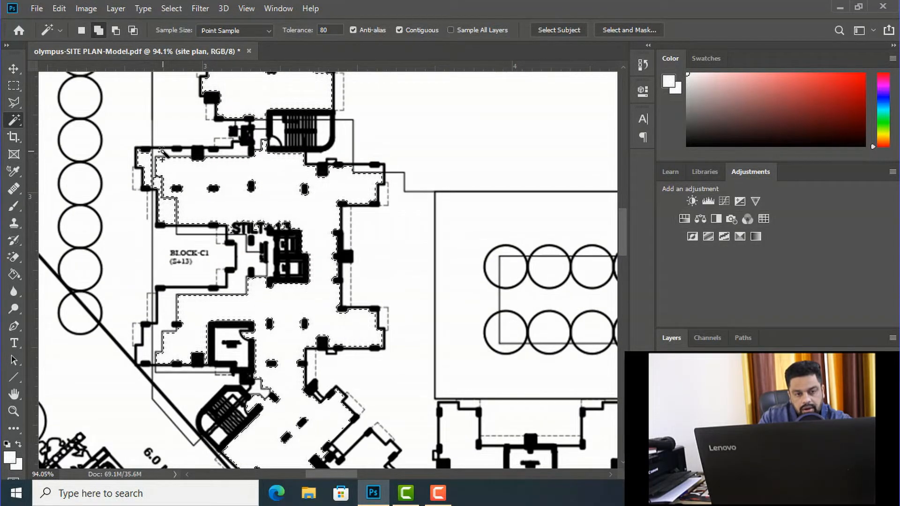
{"action": "left_click", "coordinate": [221, 153], "text": "shift"}
{"action": "left_click", "coordinate": [223, 152], "text": "shift"}
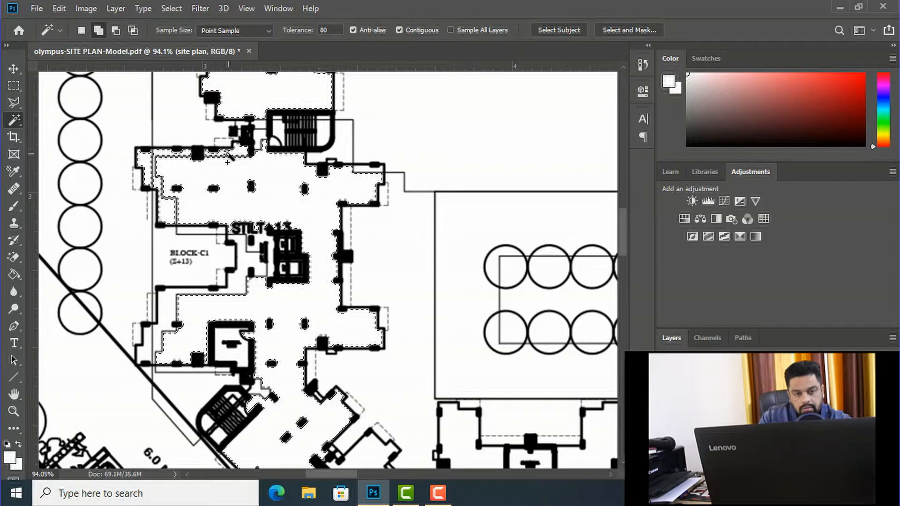
Step: Add the small areas beside and inside Block C1's upper staircase to the Magic Wand selection
{"action": "left_click", "coordinate": [259, 136], "text": "shift"}
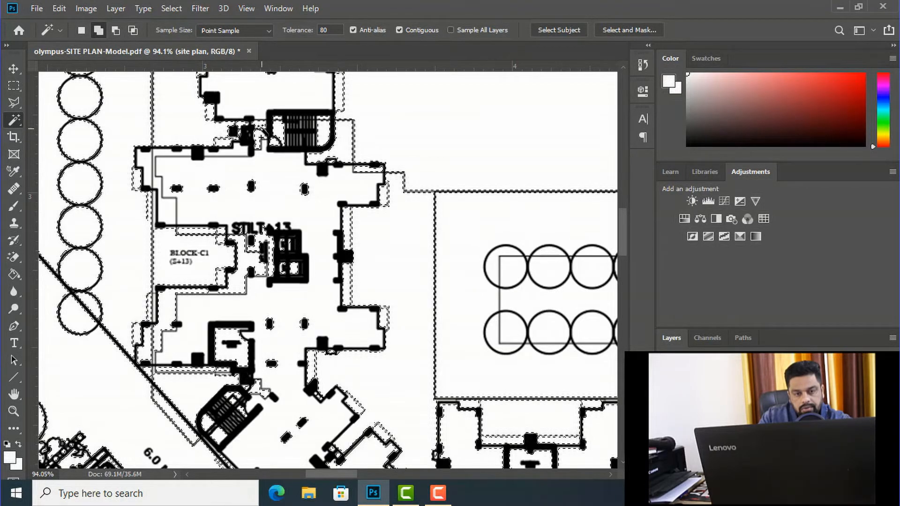
{"action": "key", "text": "ctrl+z"}
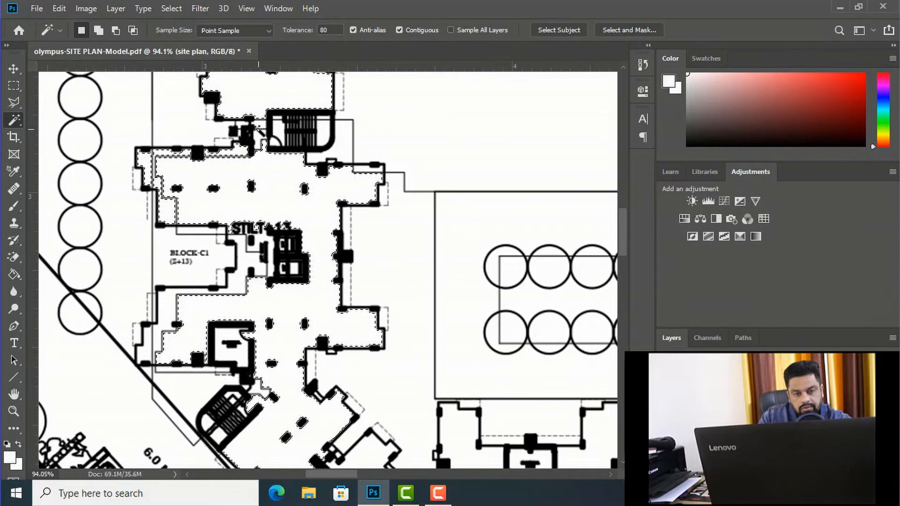
{"action": "scroll", "coordinate": [261, 136], "scroll_direction": "up", "scroll_amount": 2}
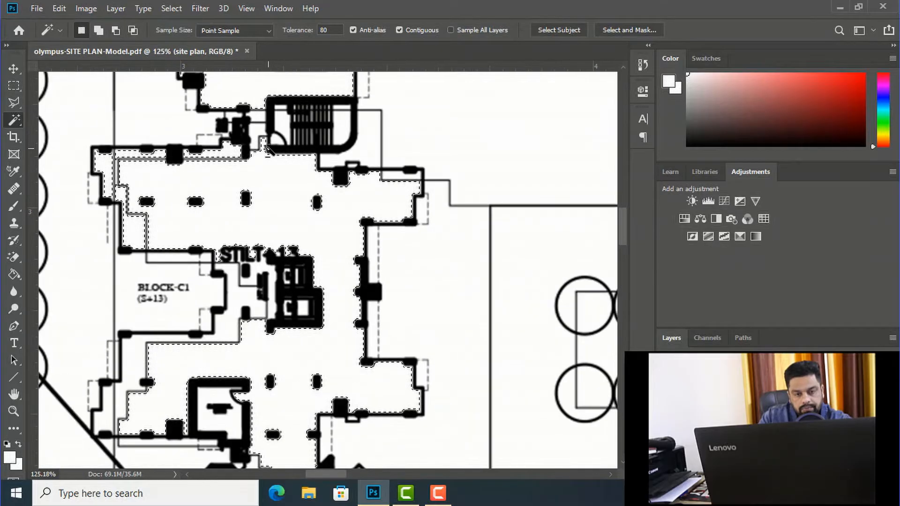
{"action": "left_click", "coordinate": [258, 116], "text": "shift"}
{"action": "left_click", "coordinate": [282, 125], "text": "shift"}
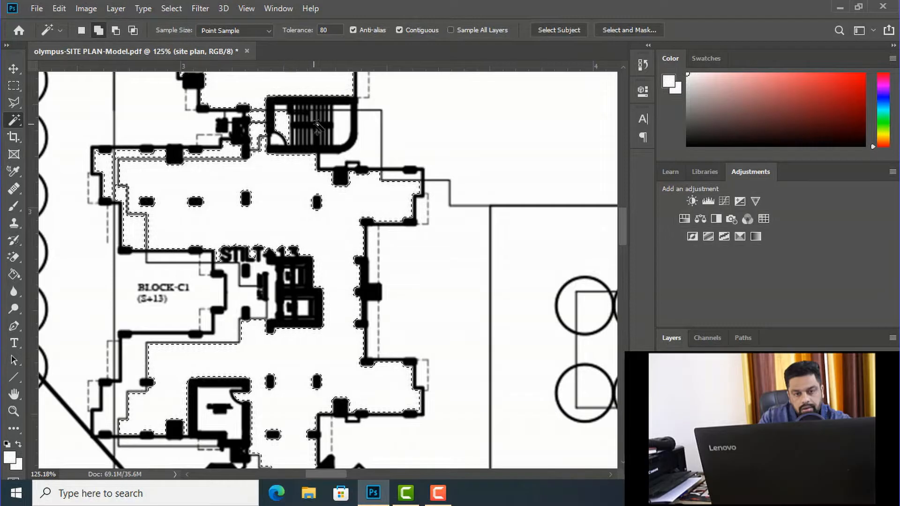
{"action": "left_click", "coordinate": [341, 124], "text": "shift"}
{"action": "scroll", "coordinate": [286, 140], "scroll_direction": "down", "scroll_amount": 6}
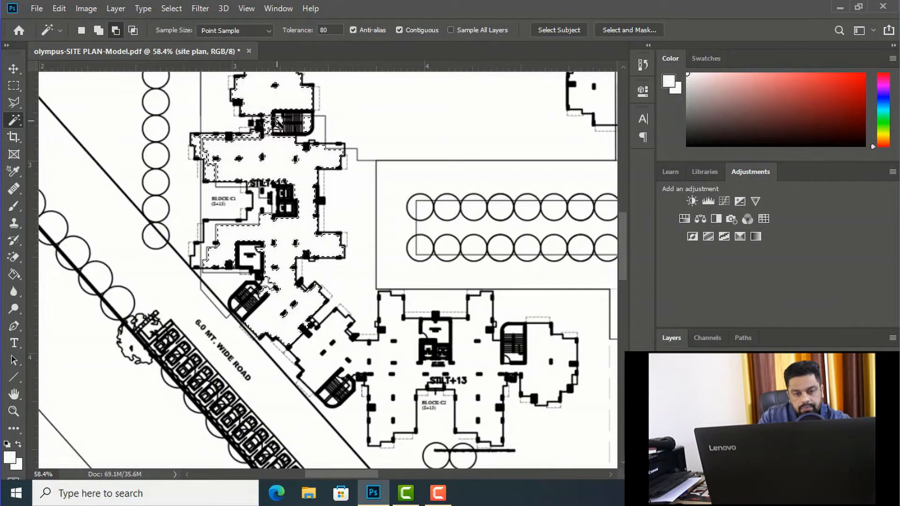
Step: Add Block C2's interior floors, its angled connecting wing and the spaces inside its eastern staircase to the Magic Wand selection
{"action": "scroll", "coordinate": [296, 281], "scroll_direction": "up", "scroll_amount": 3}
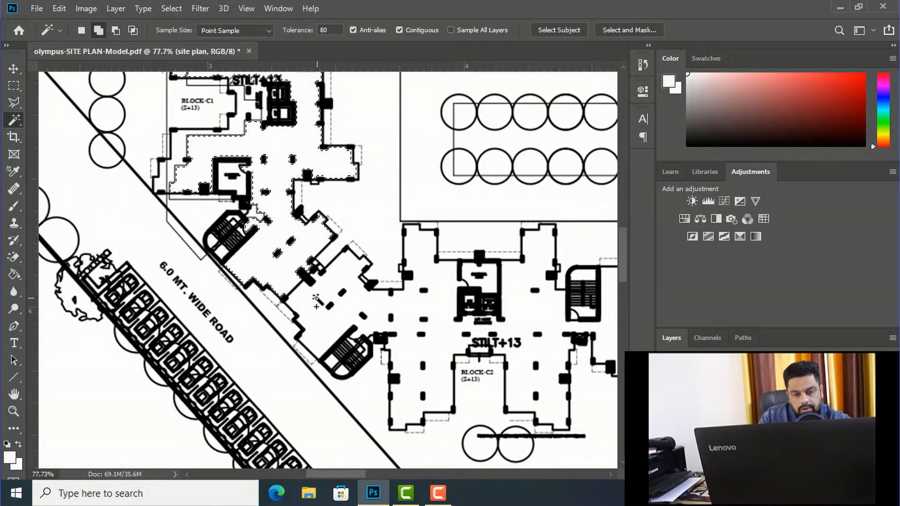
{"action": "key", "text": "alt"}
{"action": "scroll", "coordinate": [234, 228], "scroll_direction": "down", "scroll_amount": 4}
{"action": "scroll", "coordinate": [455, 283], "scroll_direction": "up", "scroll_amount": 7}
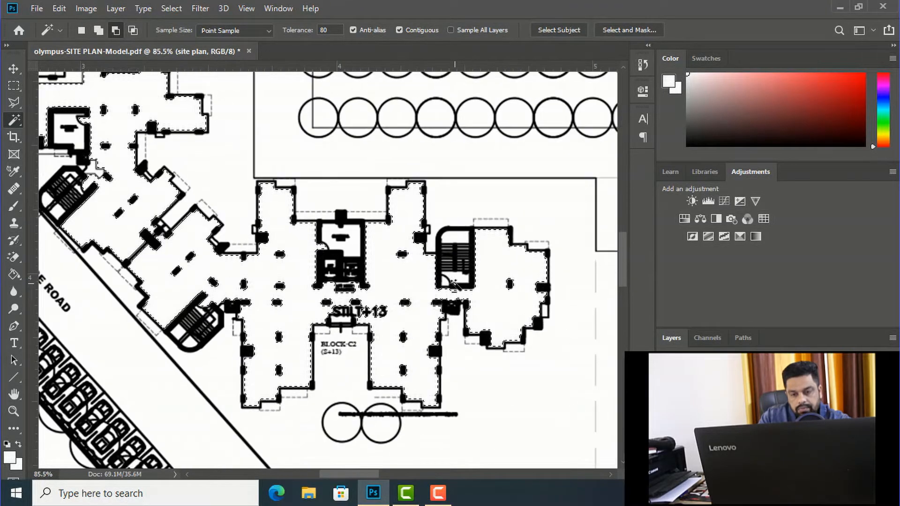
{"action": "key", "text": "shift"}
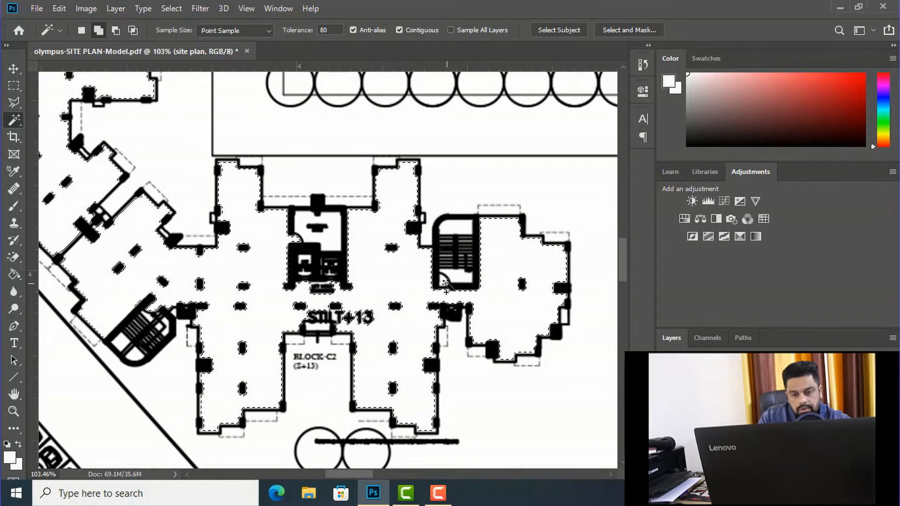
{"action": "left_click", "coordinate": [444, 283], "text": "shift"}
{"action": "left_click", "coordinate": [456, 275], "text": "shift"}
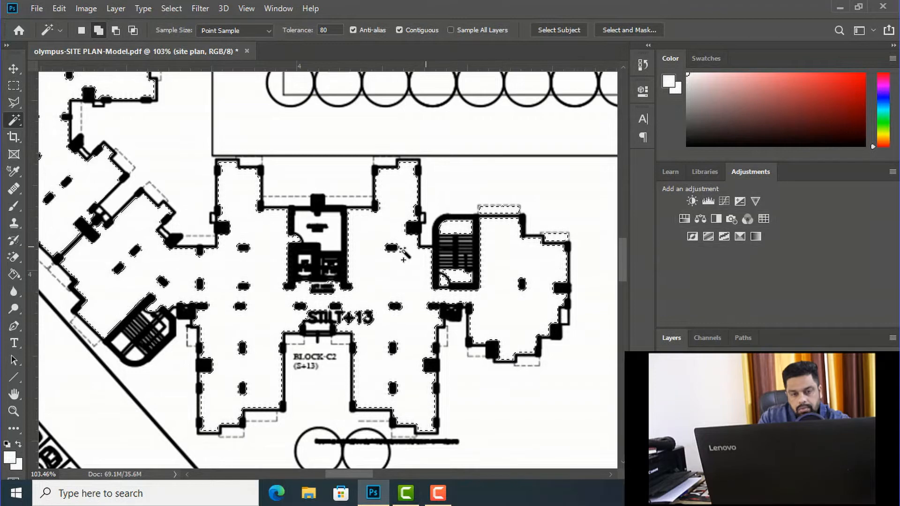
Step: Add the narrow strips along Block C2's outer walls and the cells of the angled staircase to the selection
{"action": "scroll", "coordinate": [389, 257], "scroll_direction": "down", "scroll_amount": 4}
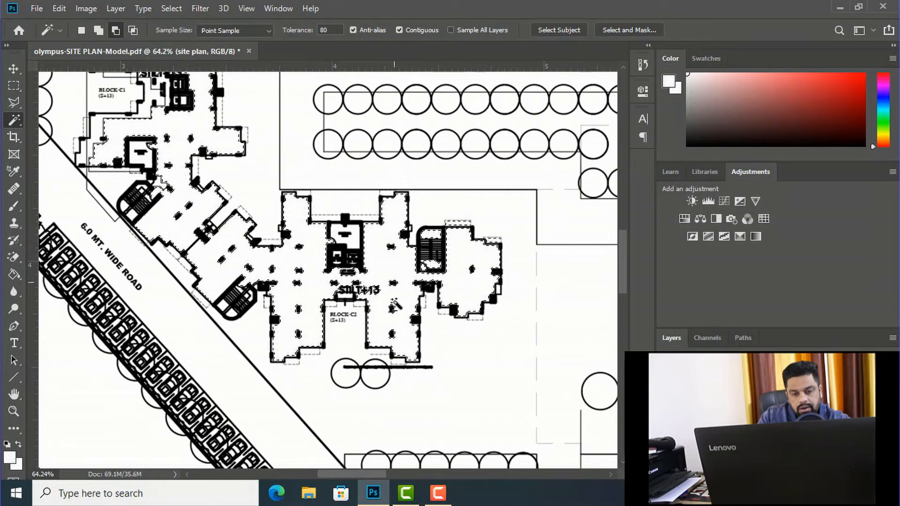
{"action": "scroll", "coordinate": [394, 304], "scroll_direction": "up", "scroll_amount": 4}
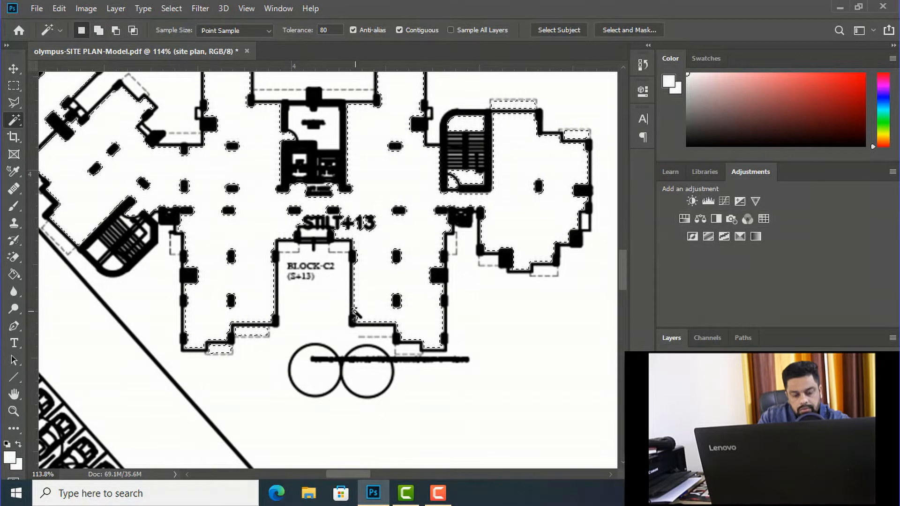
{"action": "scroll", "coordinate": [355, 313], "scroll_direction": "down", "scroll_amount": 4}
{"action": "scroll", "coordinate": [258, 274], "scroll_direction": "up", "scroll_amount": 4}
{"action": "left_click", "coordinate": [235, 259], "text": "shift"}
{"action": "left_click", "coordinate": [251, 272], "text": "shift"}
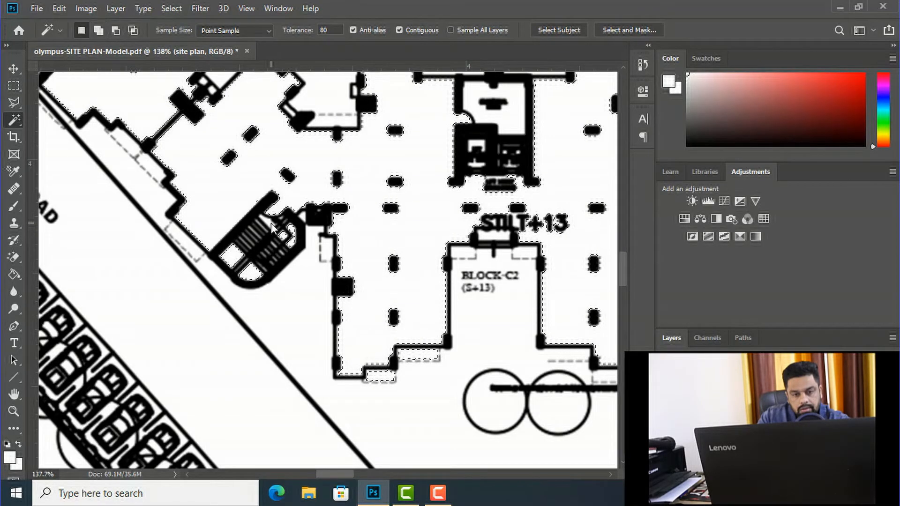
Step: Examine the selected areas of Blocks C1 and C2 across the whole site plan and up close
{"action": "scroll", "coordinate": [275, 237], "scroll_direction": "down", "scroll_amount": 3}
{"action": "scroll", "coordinate": [264, 230], "scroll_direction": "down", "scroll_amount": 6}
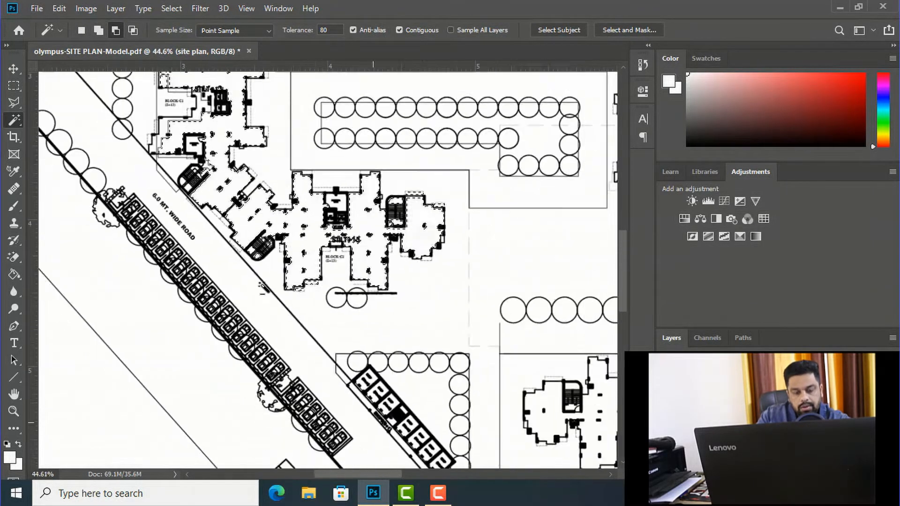
{"action": "scroll", "coordinate": [217, 252], "scroll_direction": "down", "scroll_amount": 1}
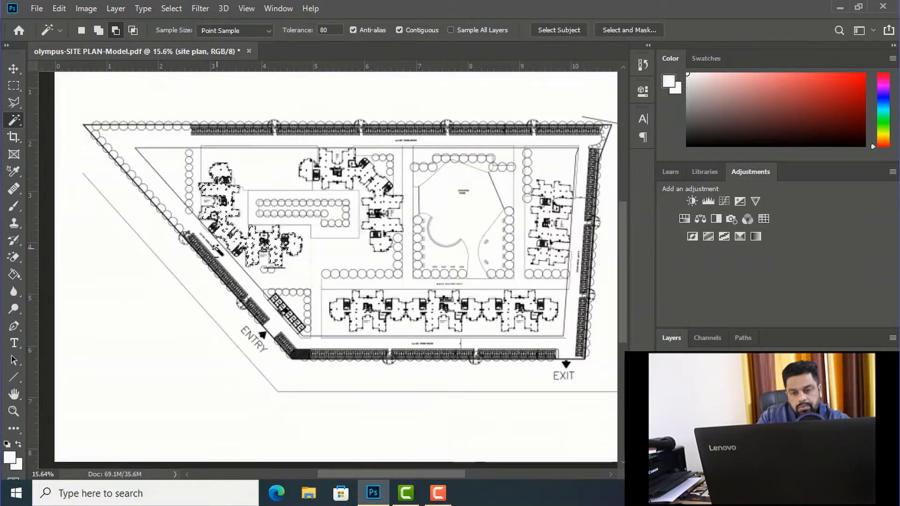
{"action": "scroll", "coordinate": [232, 243], "scroll_direction": "up", "scroll_amount": 1}
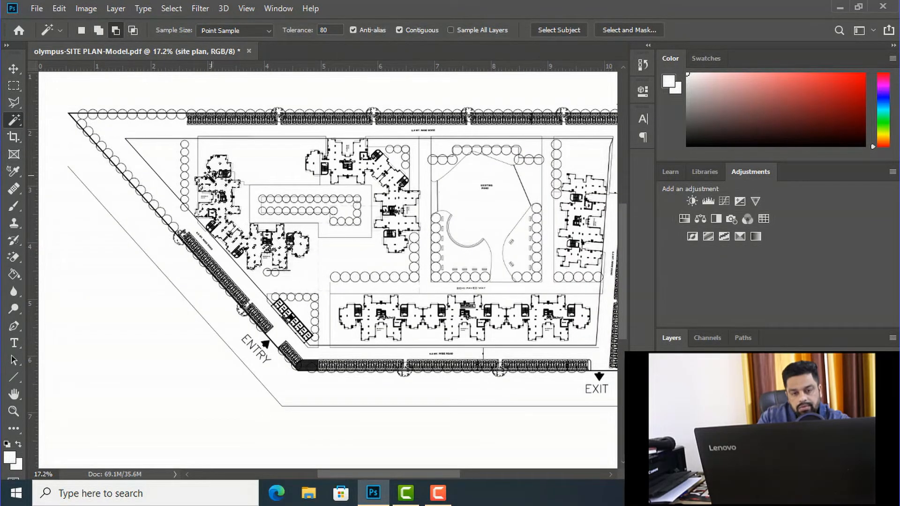
{"action": "scroll", "coordinate": [206, 190], "scroll_direction": "up", "scroll_amount": 1}
{"action": "scroll", "coordinate": [227, 217], "scroll_direction": "up", "scroll_amount": 6}
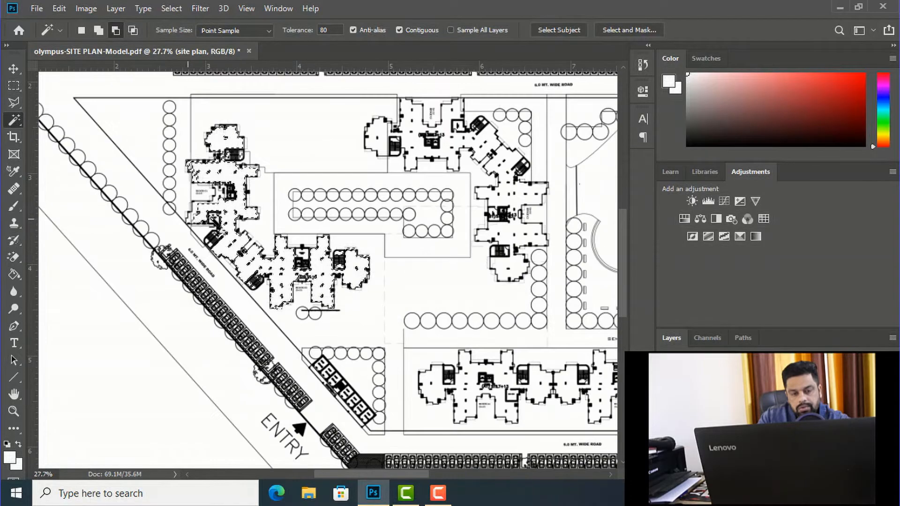
{"action": "scroll", "coordinate": [188, 214], "scroll_direction": "up", "scroll_amount": 2}
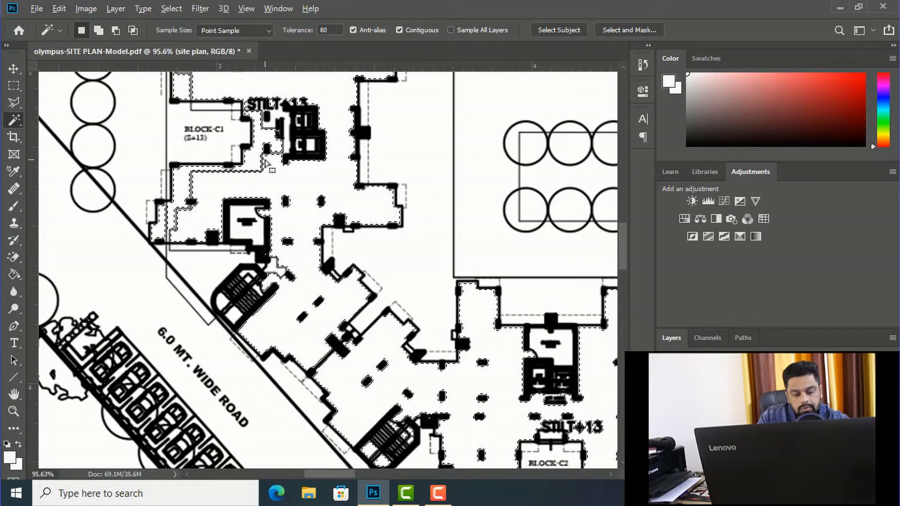
Step: Copy the selected block areas to a new layer and name it "building blocks"
{"action": "scroll", "coordinate": [271, 141], "scroll_direction": "down", "scroll_amount": 4}
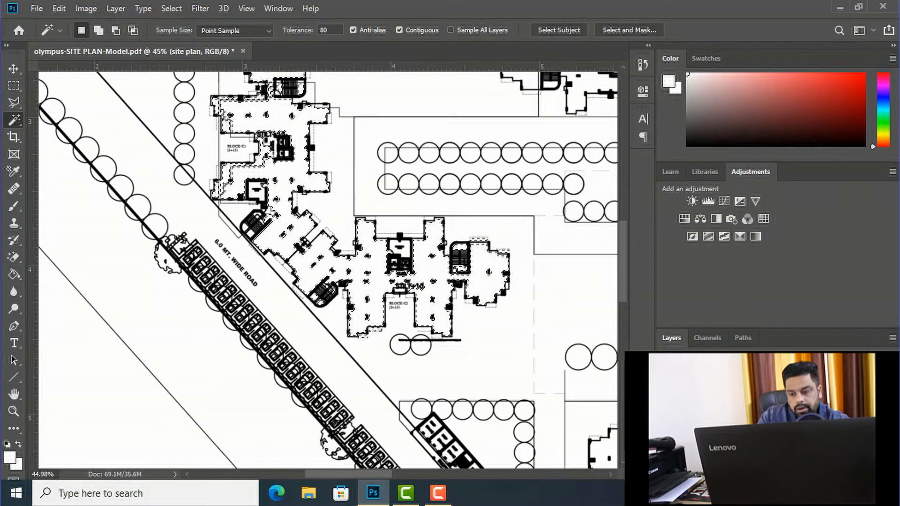
{"action": "key", "text": "ctrl+j"}
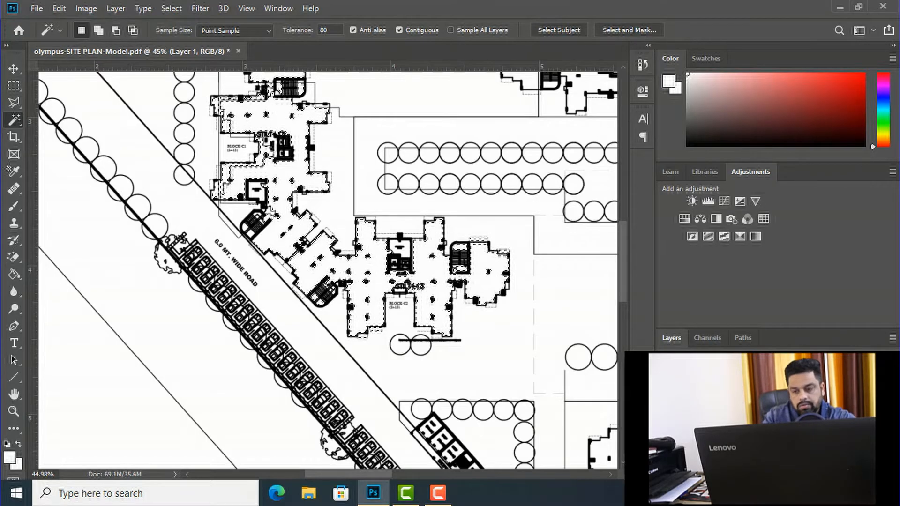
{"action": "key", "text": "Return"}
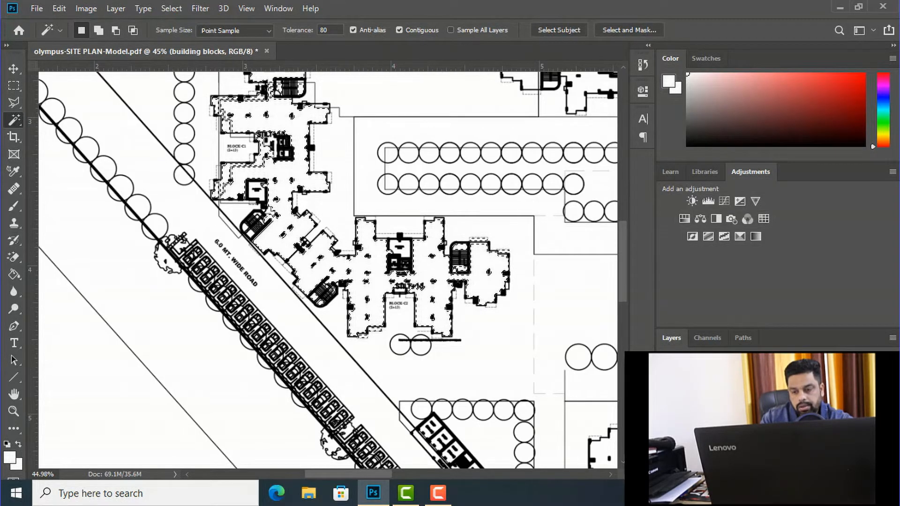
Step: Set the foreground colour to a strong orange-red
{"action": "left_click", "coordinate": [5, 458]}
{"action": "left_click_drag", "start_coordinate": [625, 236], "coordinate": [647, 209]}
{"action": "left_click_drag", "start_coordinate": [716, 291], "coordinate": [716, 293]}
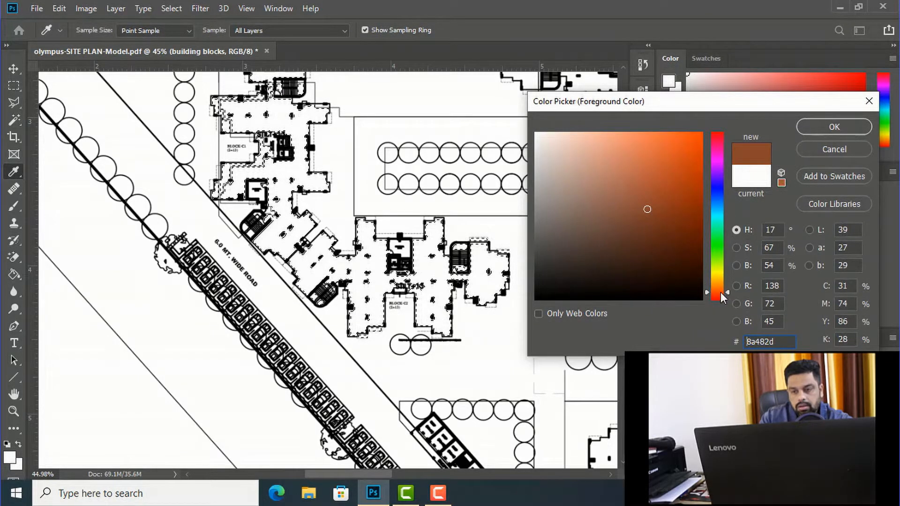
{"action": "left_click_drag", "start_coordinate": [682, 255], "coordinate": [693, 173]}
{"action": "left_click", "coordinate": [833, 127]}
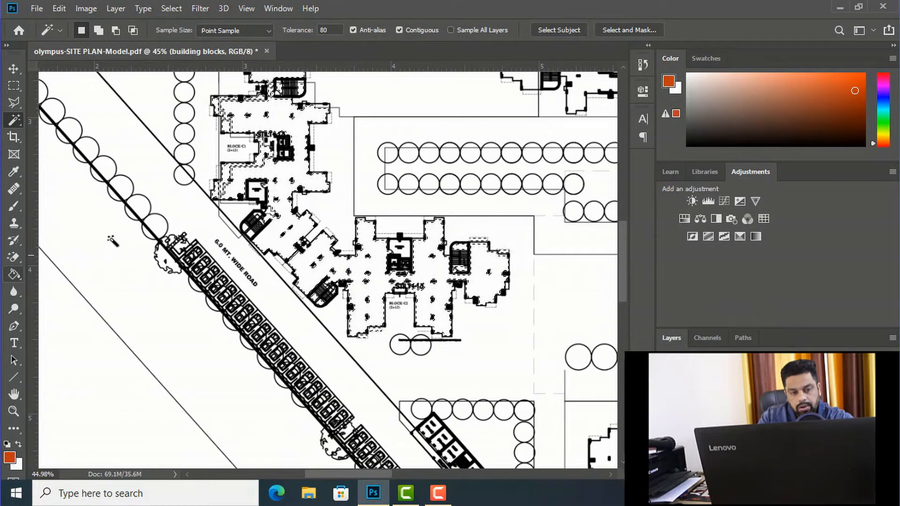
Step: Fill the selected areas of Blocks C1 and C2 with the orange-red foreground colour using the Paint Bucket, and deselect them
{"action": "left_click", "coordinate": [14, 274]}
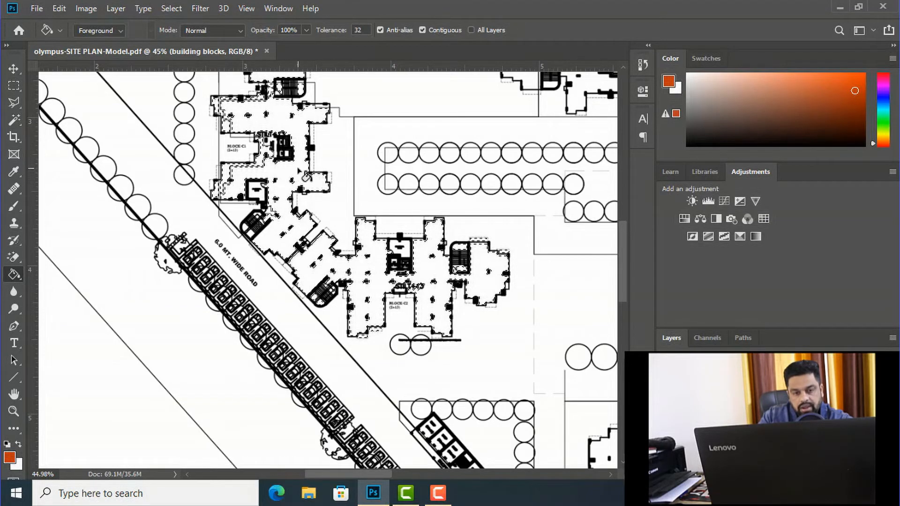
{"action": "left_click", "coordinate": [291, 172]}
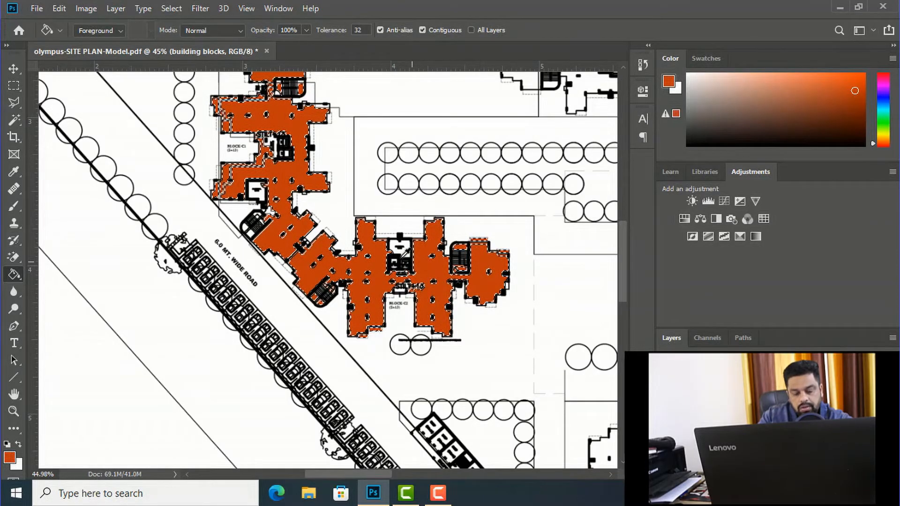
{"action": "scroll", "coordinate": [399, 254], "scroll_direction": "down", "scroll_amount": 2}
{"action": "scroll", "coordinate": [401, 252], "scroll_direction": "down", "scroll_amount": 3}
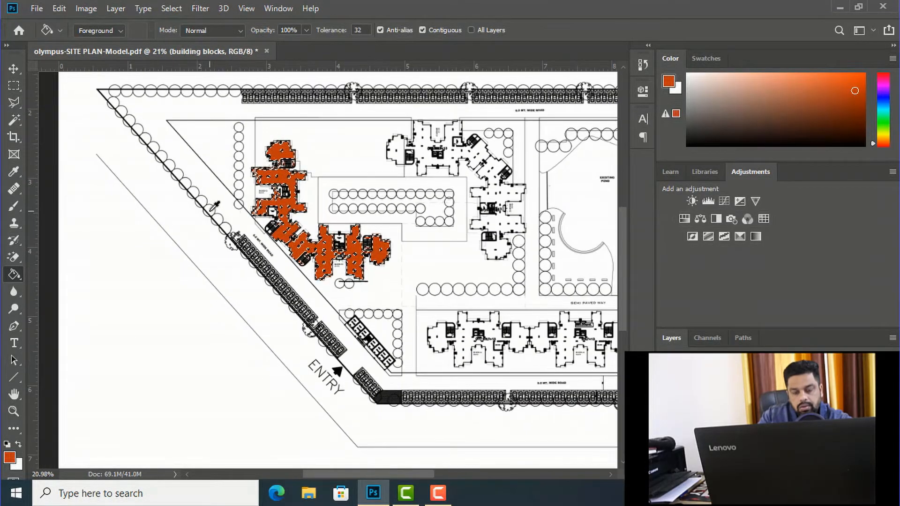
{"action": "scroll", "coordinate": [342, 255], "scroll_direction": "up", "scroll_amount": 2}
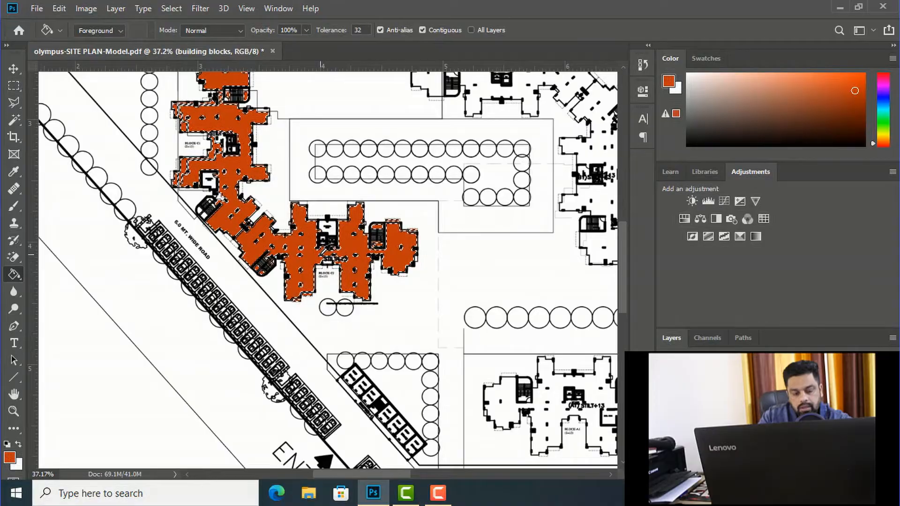
{"action": "key", "text": "ctrl+d"}
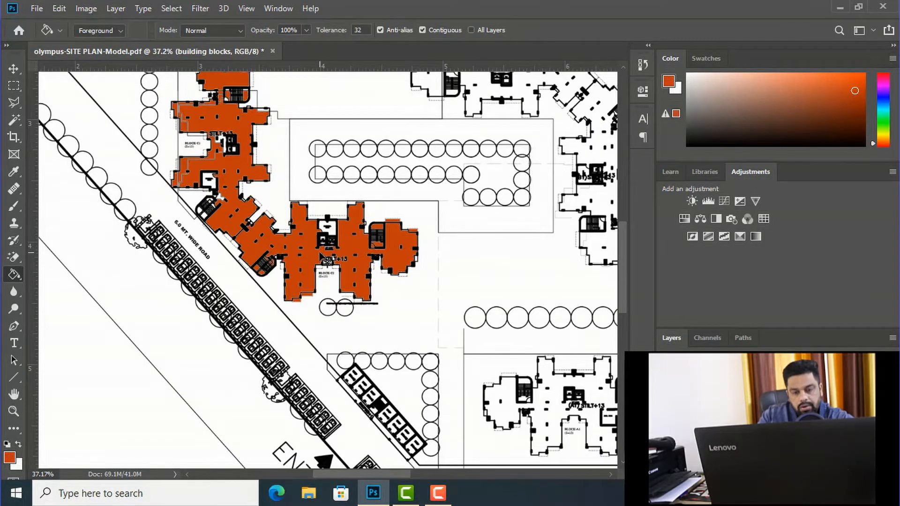
Step: Examine the orange-red fill of Blocks C1 and C2 for leftover gaps and columns
{"action": "scroll", "coordinate": [327, 306], "scroll_direction": "down", "scroll_amount": 2}
{"action": "scroll", "coordinate": [253, 218], "scroll_direction": "up", "scroll_amount": 4}
{"action": "scroll", "coordinate": [253, 217], "scroll_direction": "up", "scroll_amount": 2}
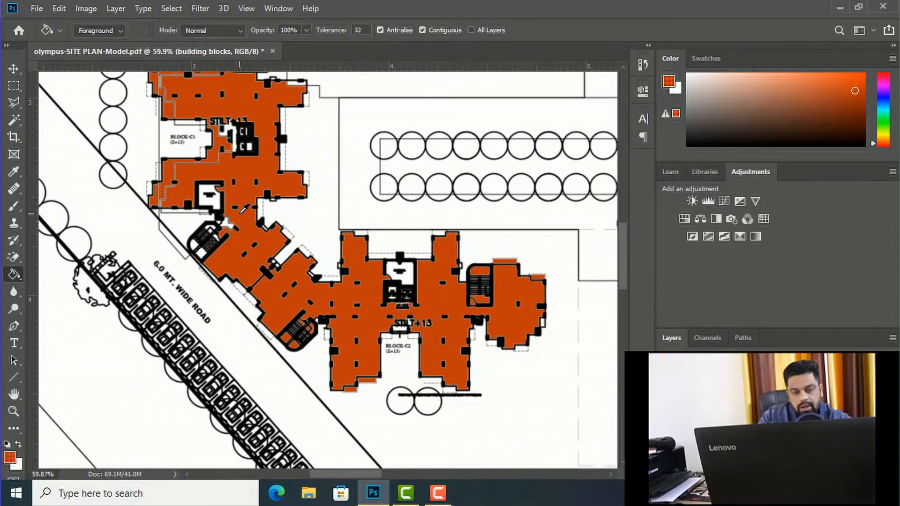
{"action": "scroll", "coordinate": [364, 246], "scroll_direction": "down", "scroll_amount": 3}
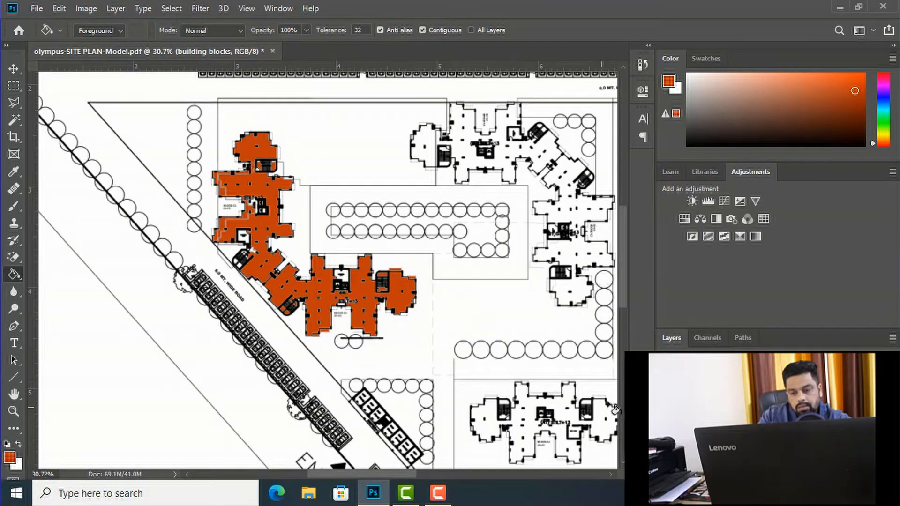
{"action": "scroll", "coordinate": [333, 318], "scroll_direction": "up", "scroll_amount": 1}
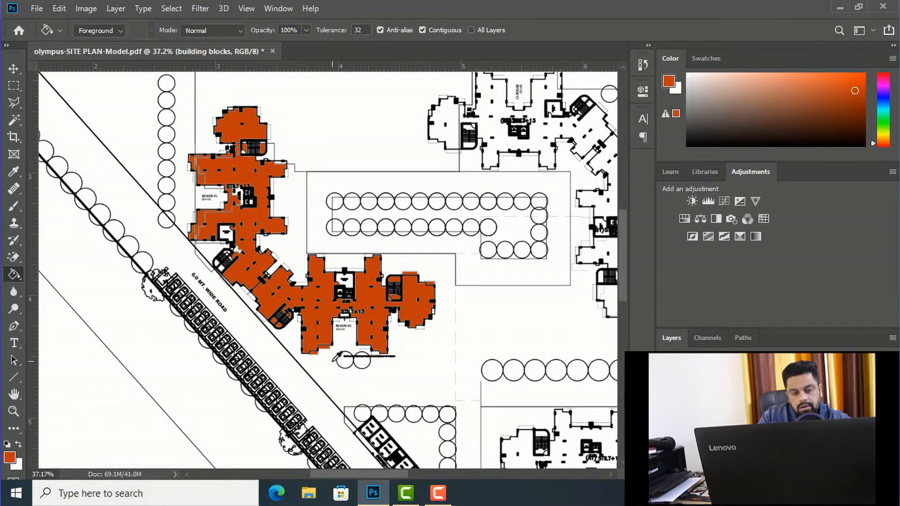
{"action": "scroll", "coordinate": [337, 357], "scroll_direction": "up", "scroll_amount": 3}
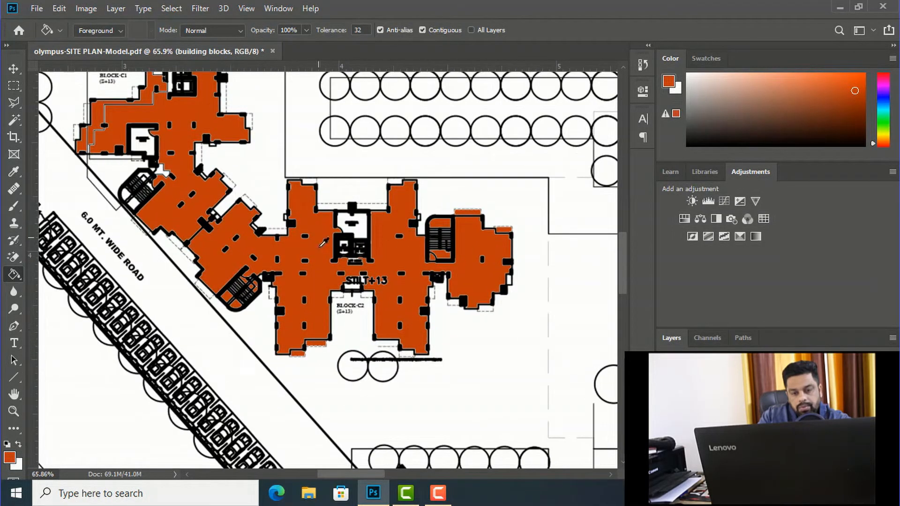
Step: Marquee the columns in Block C2's western wing and fill them with the orange-red foreground colour using the Paint Bucket
{"action": "left_click", "coordinate": [12, 86]}
{"action": "scroll", "coordinate": [290, 299], "scroll_direction": "up", "scroll_amount": 5}
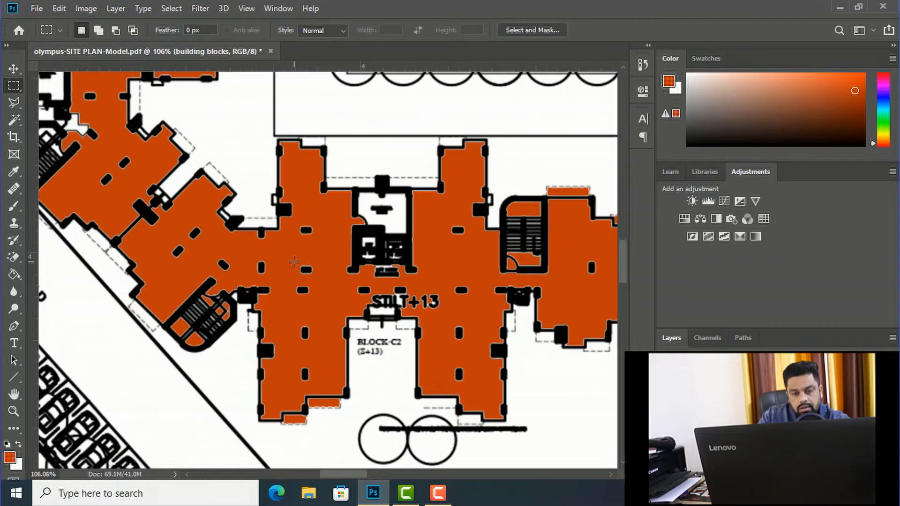
{"action": "left_click_drag", "start_coordinate": [289, 271], "coordinate": [324, 383]}
{"action": "key", "text": "g"}
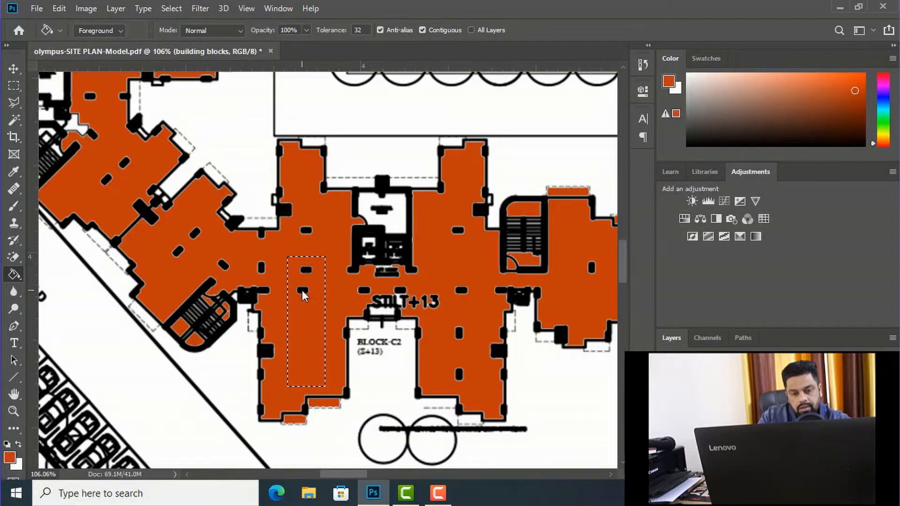
{"action": "scroll", "coordinate": [491, 260], "scroll_direction": "down", "scroll_amount": 3}
{"action": "scroll", "coordinate": [317, 311], "scroll_direction": "down", "scroll_amount": 2}
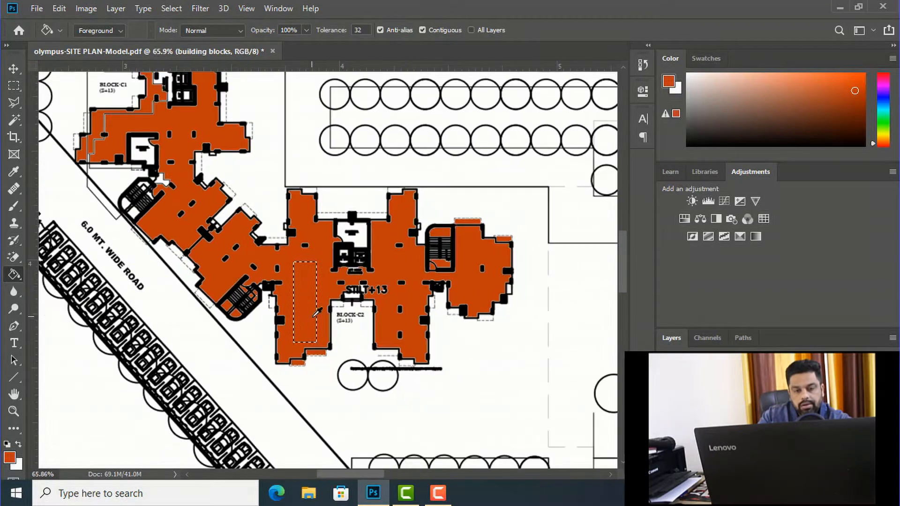
{"action": "scroll", "coordinate": [301, 309], "scroll_direction": "down", "scroll_amount": 5}
{"action": "scroll", "coordinate": [278, 242], "scroll_direction": "down", "scroll_amount": 1}
{"action": "scroll", "coordinate": [304, 270], "scroll_direction": "up", "scroll_amount": 4}
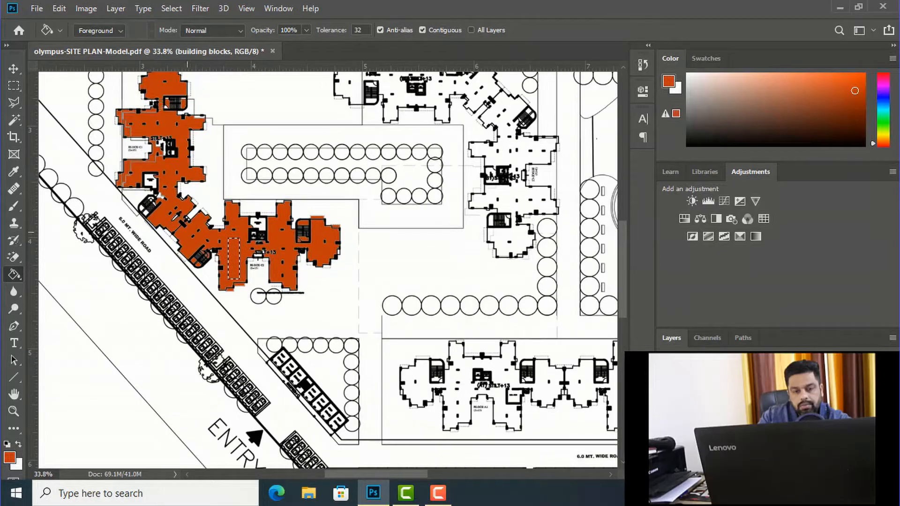
Step: Deselect the filled columns and add a Drop Shadow effect to the building blocks layer
{"action": "scroll", "coordinate": [328, 327], "scroll_direction": "down", "scroll_amount": 2}
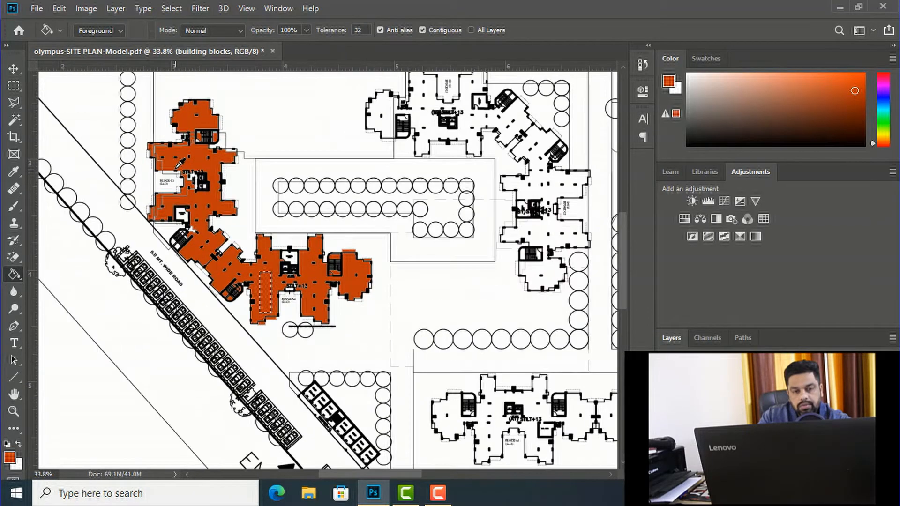
{"action": "left_click", "coordinate": [14, 69]}
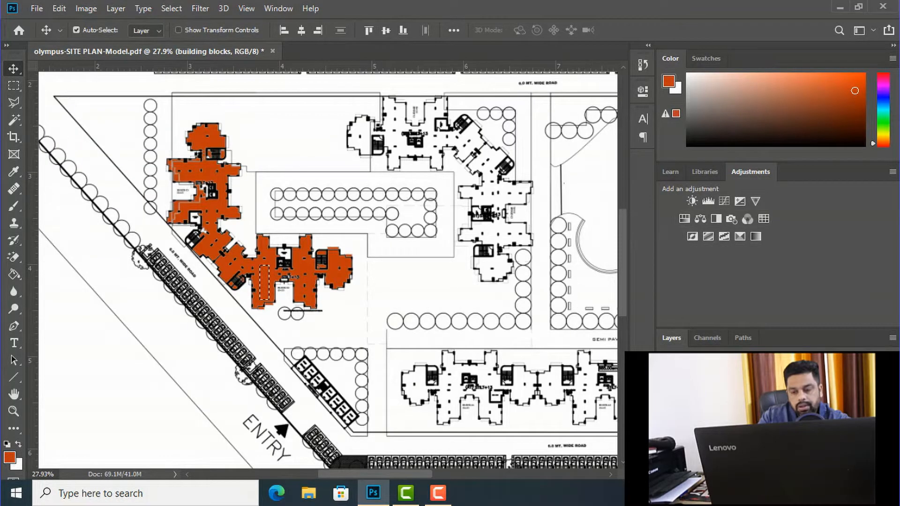
{"action": "key", "text": "ctrl"}
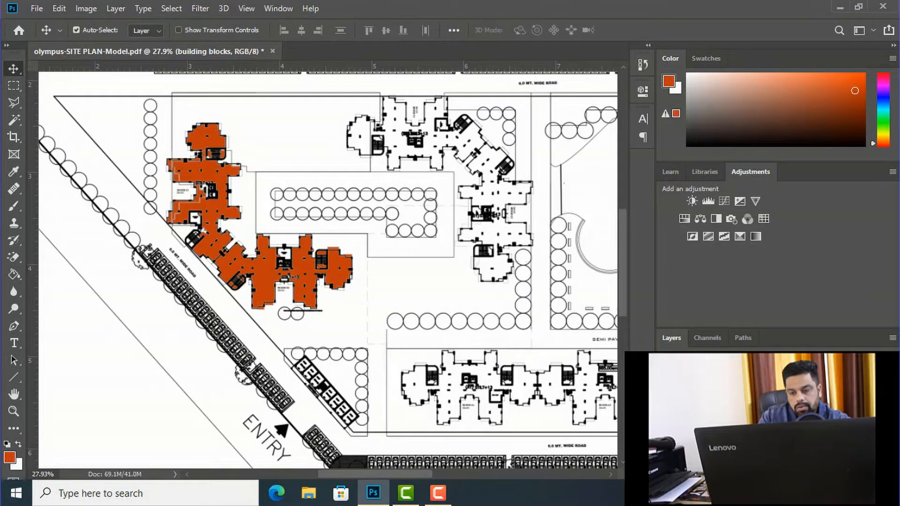
{"action": "right_click", "coordinate": [711, 407]}
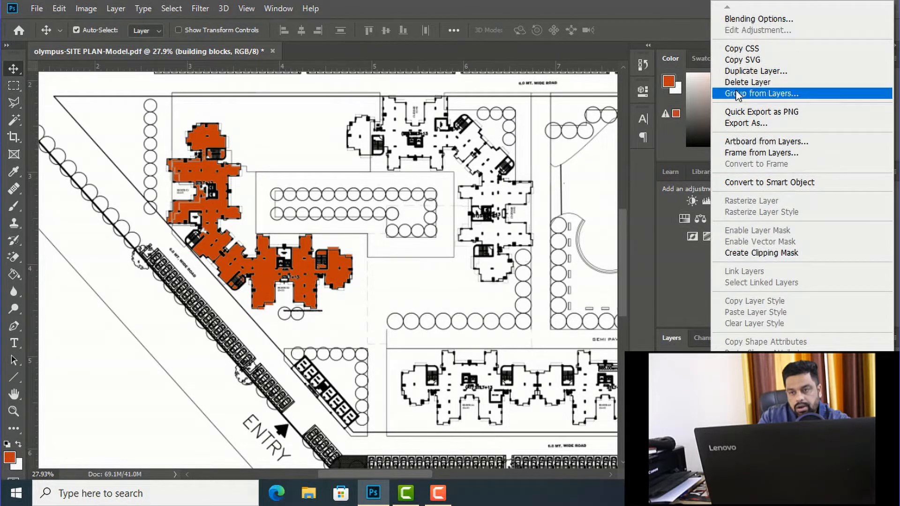
{"action": "left_click", "coordinate": [755, 19]}
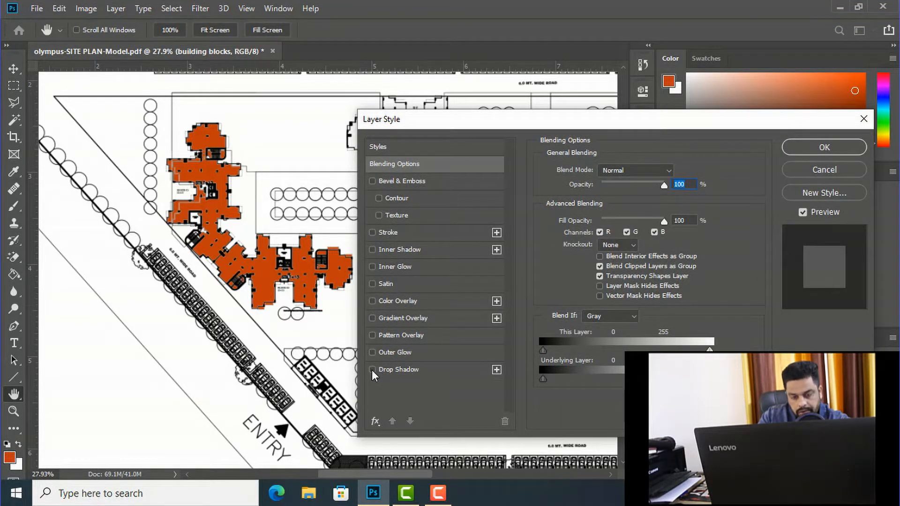
{"action": "left_click", "coordinate": [372, 370]}
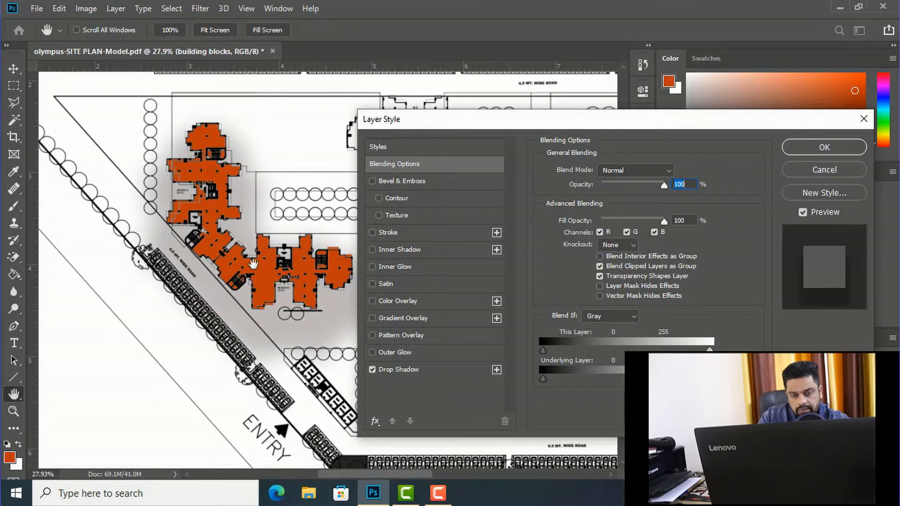
{"action": "left_click", "coordinate": [394, 370]}
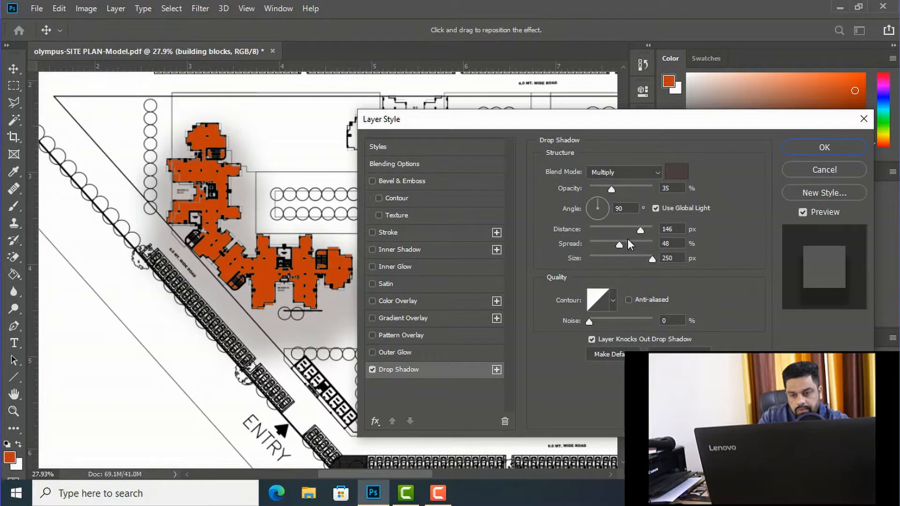
Step: Set the drop shadow's distance to 28 px, spread to 38% and size to 81 px, and apply the layer style
{"action": "left_click_drag", "start_coordinate": [639, 230], "coordinate": [605, 244]}
{"action": "left_click_drag", "start_coordinate": [652, 260], "coordinate": [608, 231]}
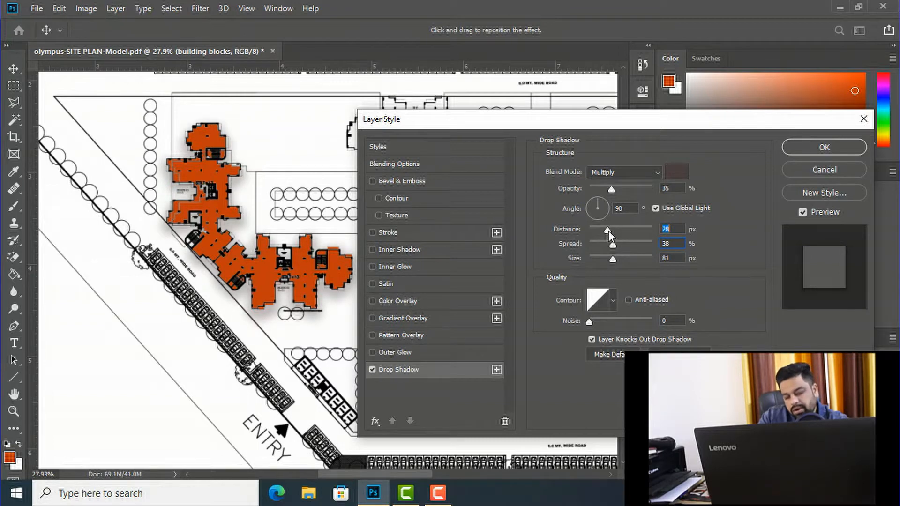
{"action": "left_click", "coordinate": [822, 147]}
Step: Examine the drop shadow around Blocks C1 and C2 up close and against the rest of the site plan
{"action": "scroll", "coordinate": [268, 201], "scroll_direction": "down", "scroll_amount": 2}
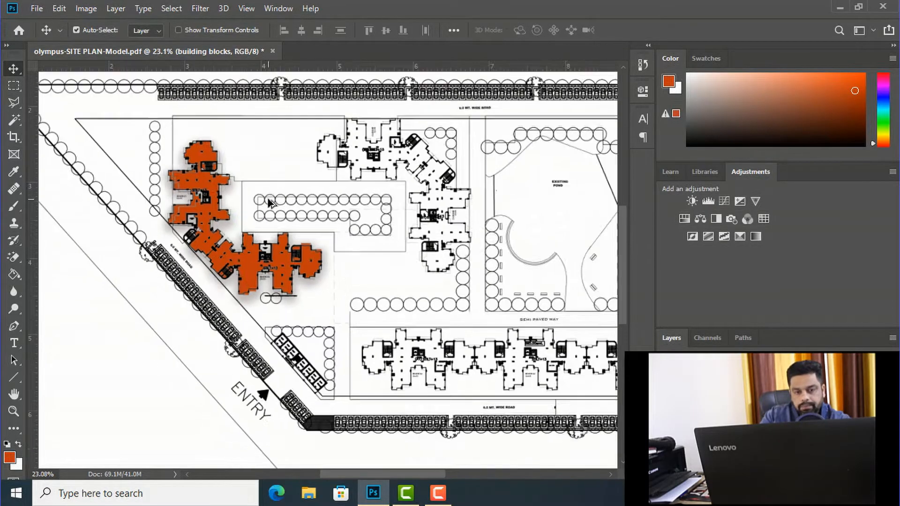
{"action": "scroll", "coordinate": [267, 213], "scroll_direction": "up", "scroll_amount": 7}
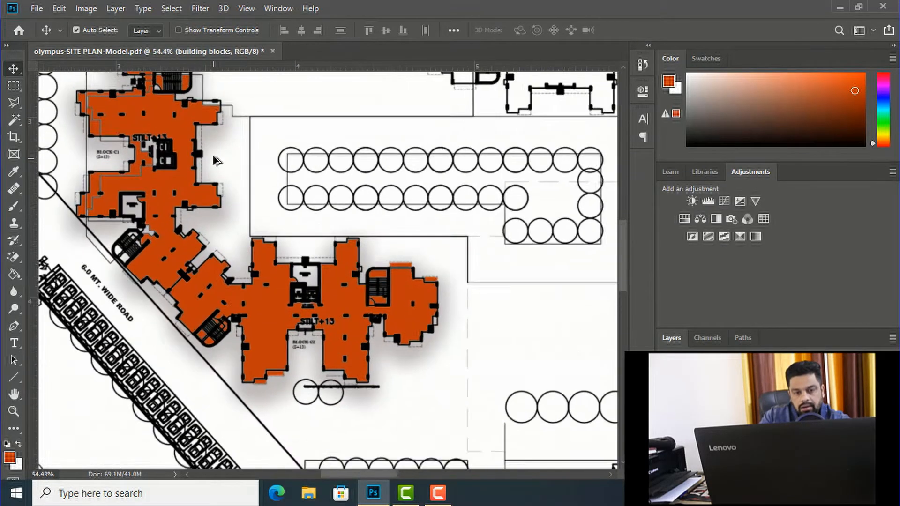
{"action": "scroll", "coordinate": [258, 197], "scroll_direction": "down", "scroll_amount": 5}
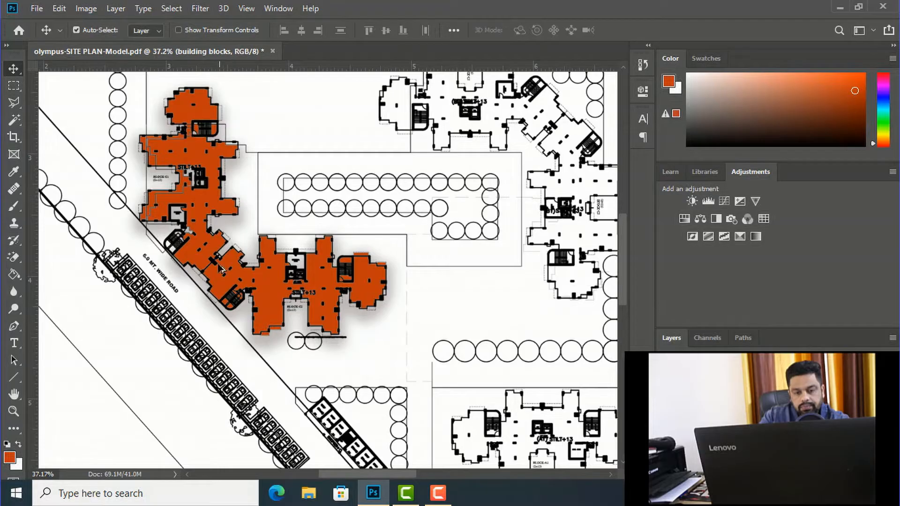
{"action": "scroll", "coordinate": [220, 274], "scroll_direction": "down", "scroll_amount": 1}
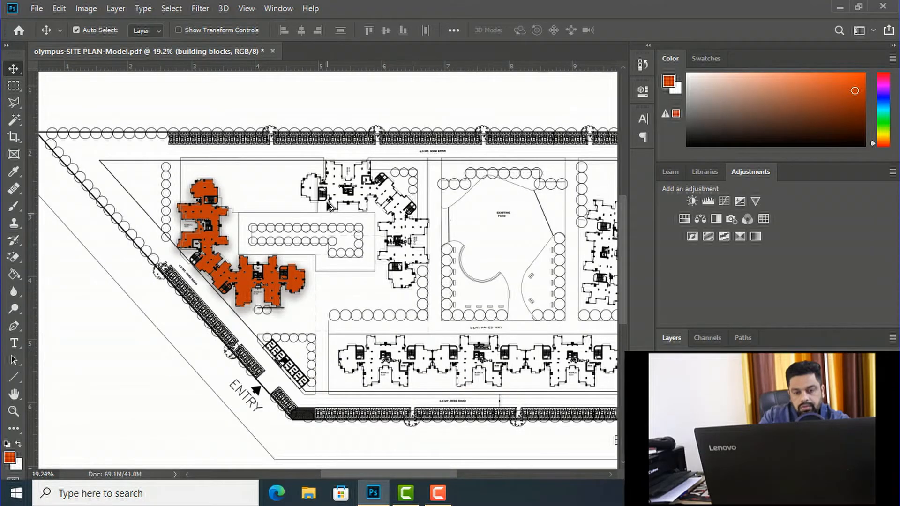
{"action": "scroll", "coordinate": [333, 203], "scroll_direction": "up", "scroll_amount": 1}
{"action": "scroll", "coordinate": [349, 192], "scroll_direction": "up", "scroll_amount": 2}
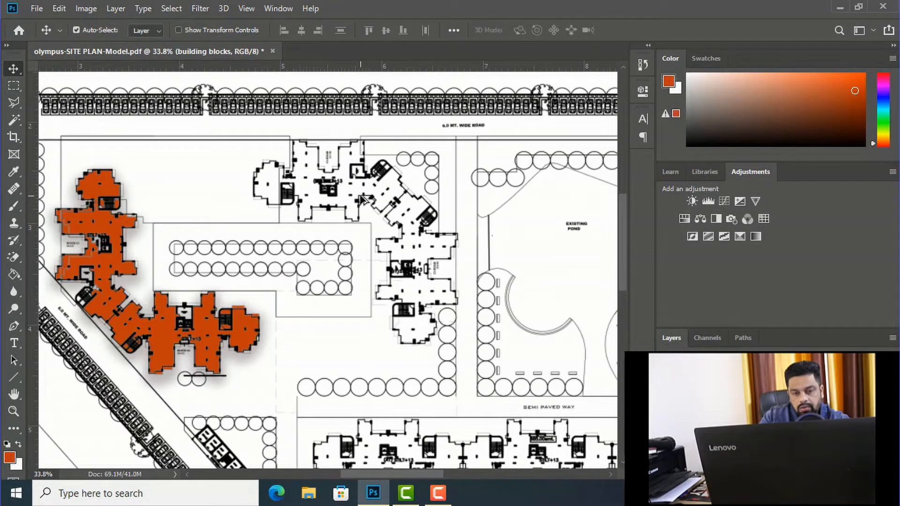
{"action": "scroll", "coordinate": [363, 199], "scroll_direction": "down", "scroll_amount": 1}
{"action": "scroll", "coordinate": [374, 184], "scroll_direction": "down", "scroll_amount": 1}
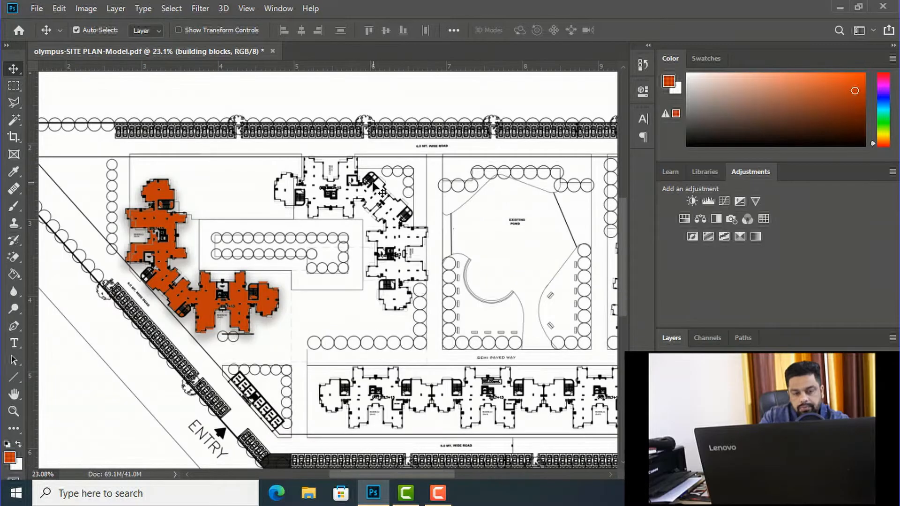
{"action": "scroll", "coordinate": [374, 184], "scroll_direction": "down", "scroll_amount": 2}
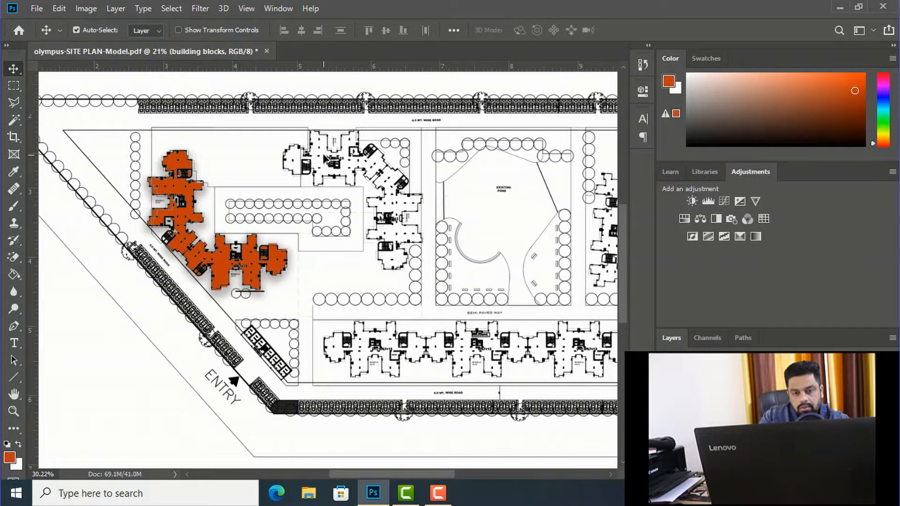
Step: On the site plan layer, select the unfilled northern block beside the pond and its western wing with the Magic Wand
{"action": "scroll", "coordinate": [352, 185], "scroll_direction": "up", "scroll_amount": 2}
{"action": "scroll", "coordinate": [324, 159], "scroll_direction": "up", "scroll_amount": 2}
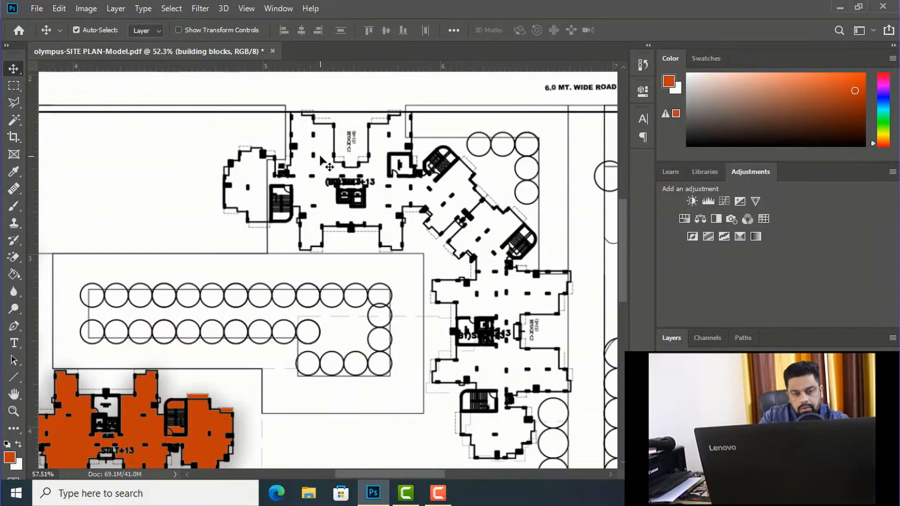
{"action": "left_click", "coordinate": [14, 119]}
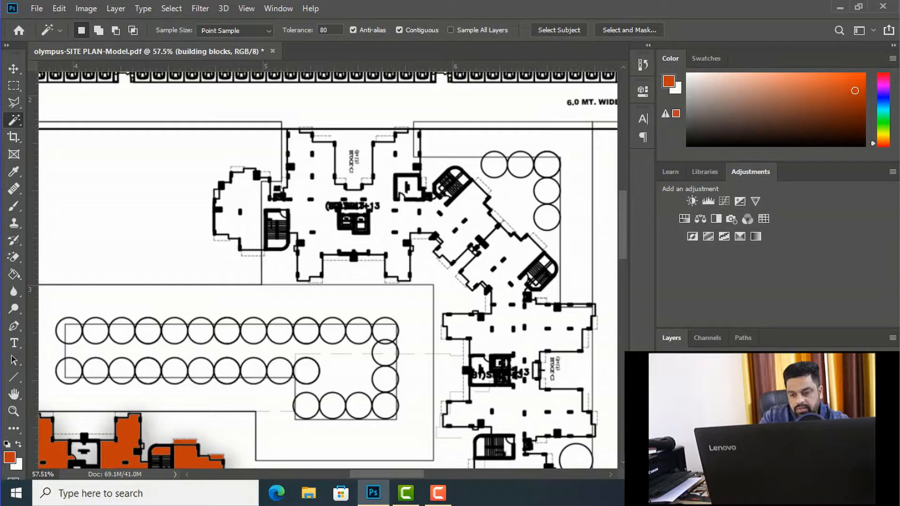
{"action": "left_click", "coordinate": [716, 435]}
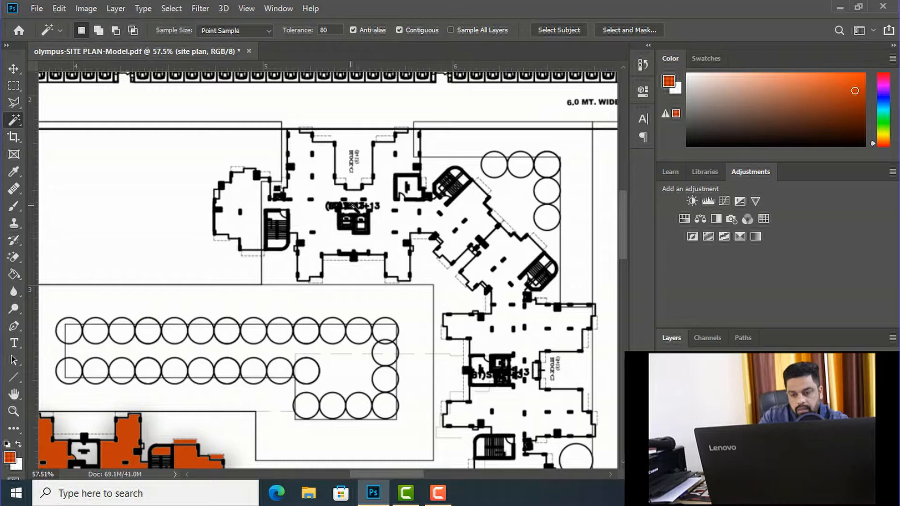
{"action": "scroll", "coordinate": [298, 204], "scroll_direction": "down", "scroll_amount": 2}
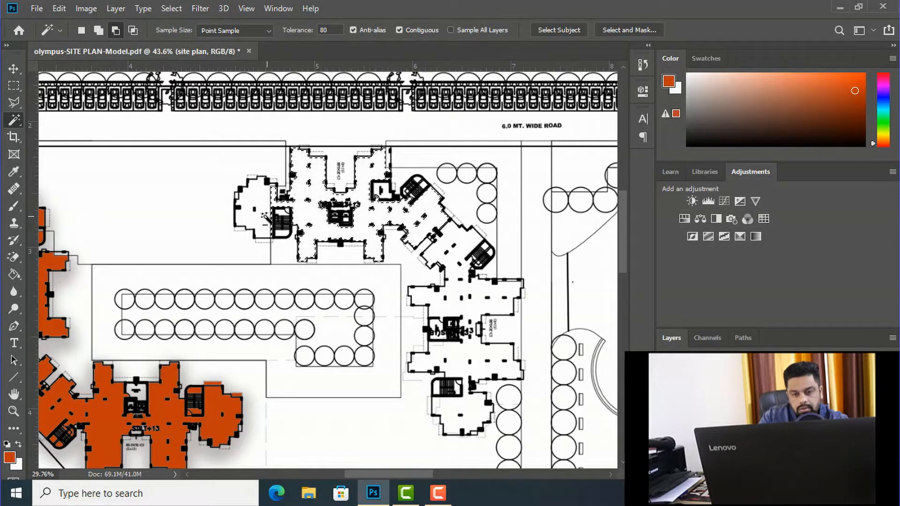
{"action": "scroll", "coordinate": [267, 219], "scroll_direction": "down", "scroll_amount": 2}
{"action": "scroll", "coordinate": [326, 213], "scroll_direction": "up", "scroll_amount": 3}
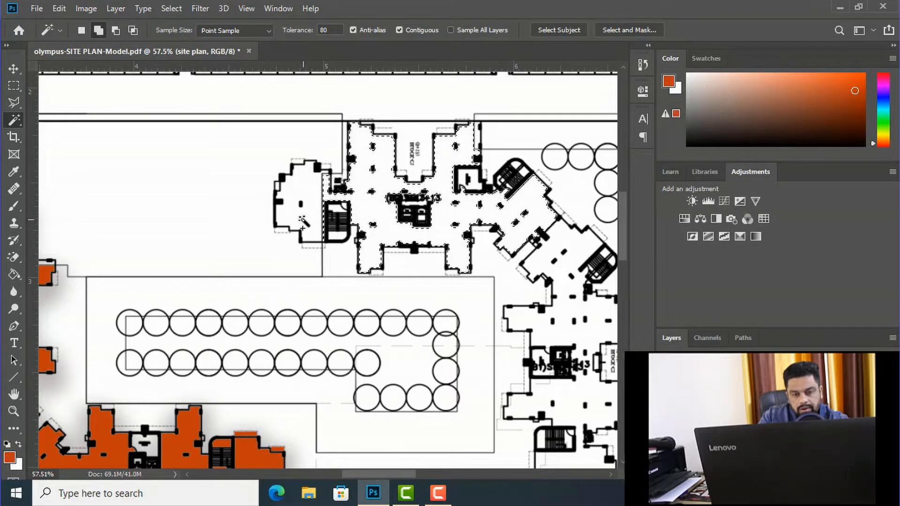
{"action": "left_click", "coordinate": [303, 223], "text": "shift"}
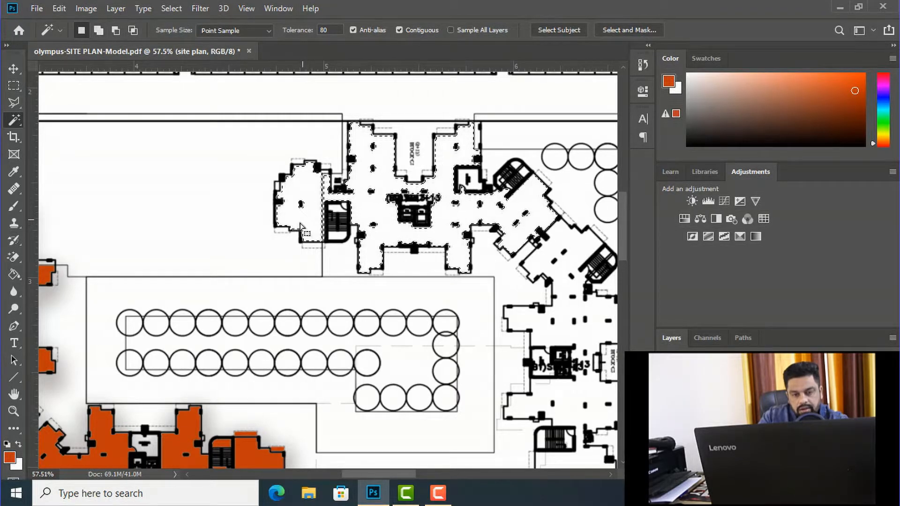
Step: Add the diagonal connecting wing and the block directly west of the pond, including its southern wing, to the selection
{"action": "scroll", "coordinate": [257, 183], "scroll_direction": "down", "scroll_amount": 3}
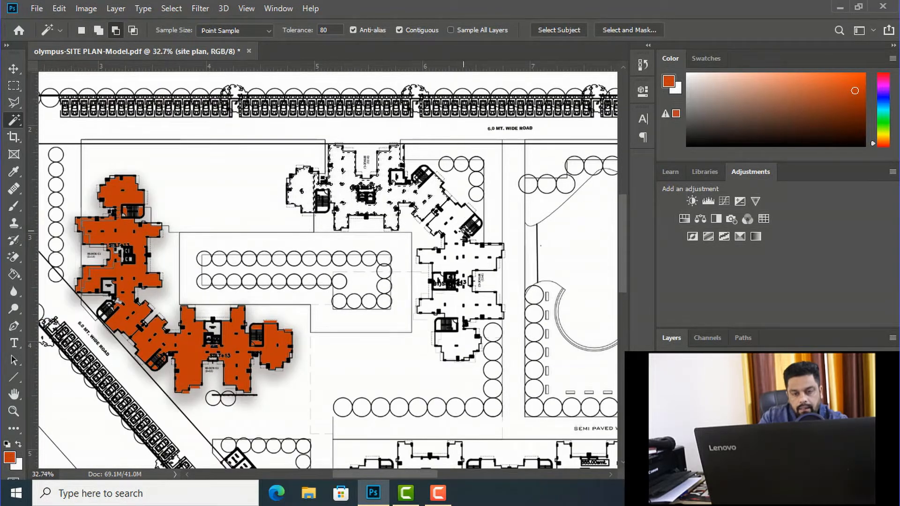
{"action": "scroll", "coordinate": [463, 229], "scroll_direction": "up", "scroll_amount": 2}
{"action": "scroll", "coordinate": [453, 217], "scroll_direction": "up", "scroll_amount": 1}
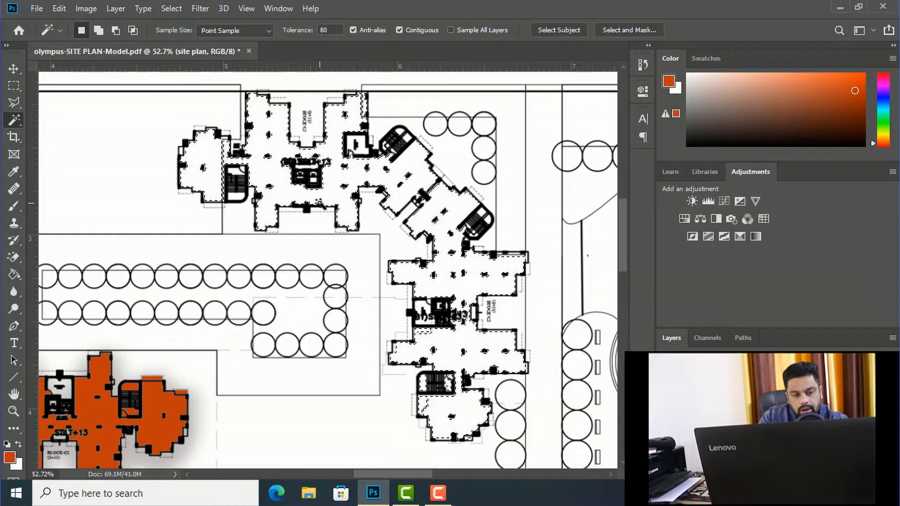
{"action": "scroll", "coordinate": [320, 204], "scroll_direction": "down", "scroll_amount": 2}
{"action": "scroll", "coordinate": [319, 208], "scroll_direction": "down", "scroll_amount": 1}
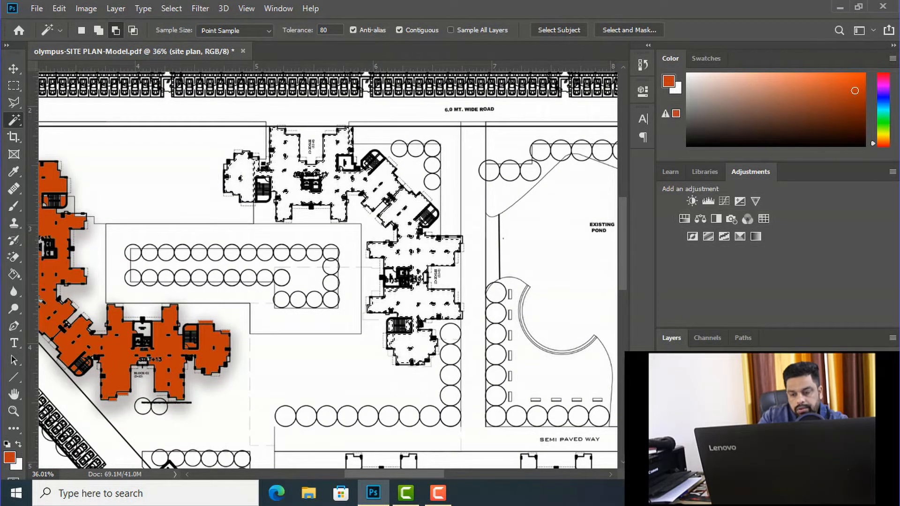
Step: Fill the selected blocks west of the pond with the orange-red foreground colour on the building blocks layer, and deselect them
{"action": "left_click", "coordinate": [13, 68]}
{"action": "right_click", "coordinate": [115, 353]}
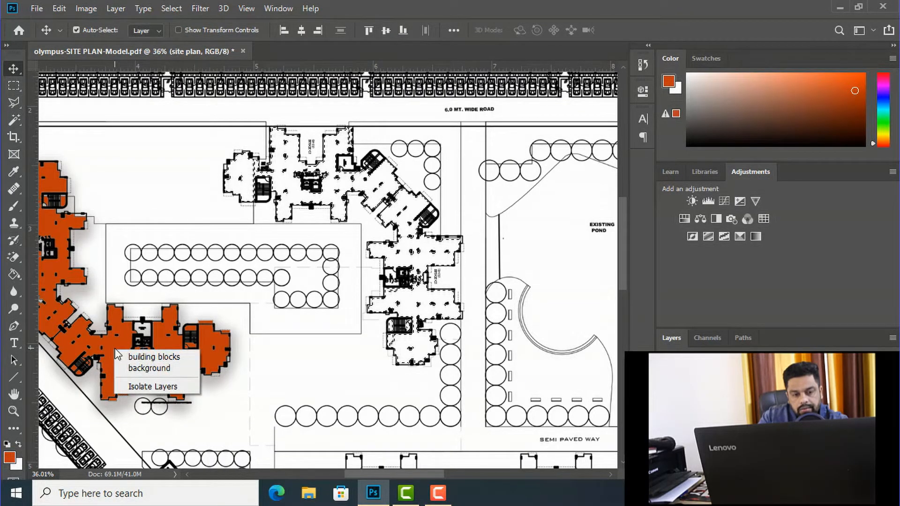
{"action": "left_click", "coordinate": [133, 358]}
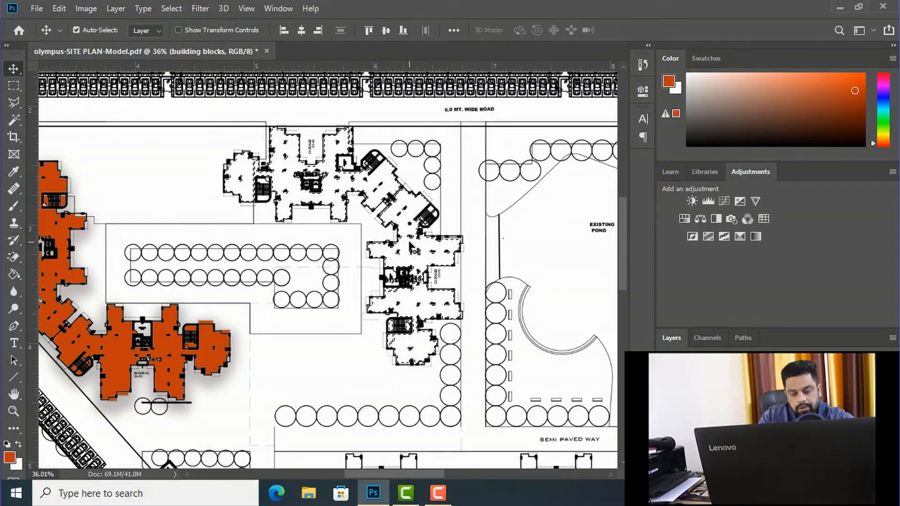
{"action": "key", "text": "g"}
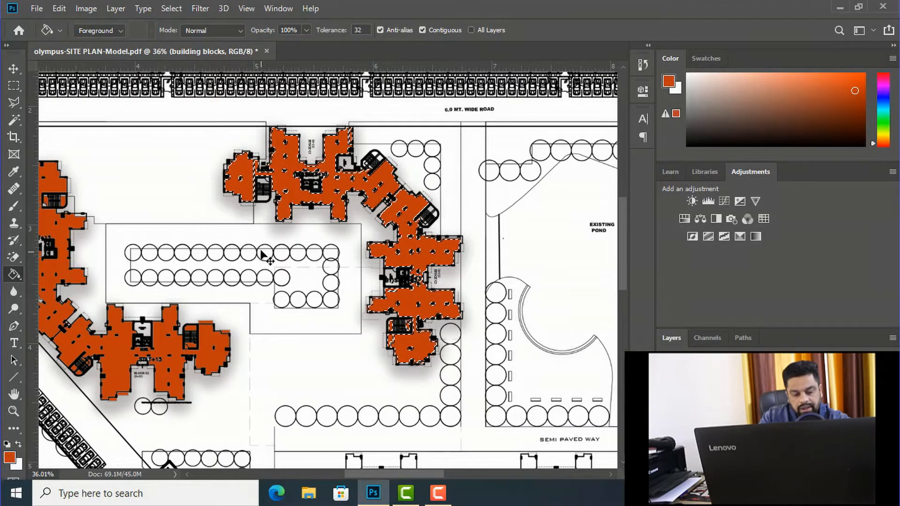
{"action": "scroll", "coordinate": [299, 189], "scroll_direction": "down", "scroll_amount": 10}
{"action": "scroll", "coordinate": [330, 193], "scroll_direction": "up", "scroll_amount": 5}
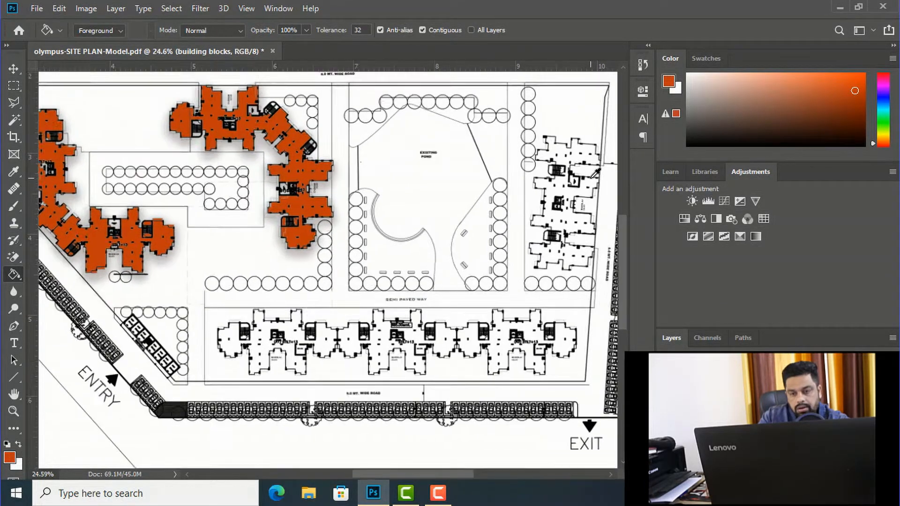
Step: On the site plan layer, select the floor area of Block A4 east of the pond with the Magic Wand
{"action": "scroll", "coordinate": [595, 173], "scroll_direction": "up", "scroll_amount": 2}
{"action": "scroll", "coordinate": [593, 174], "scroll_direction": "up", "scroll_amount": 3}
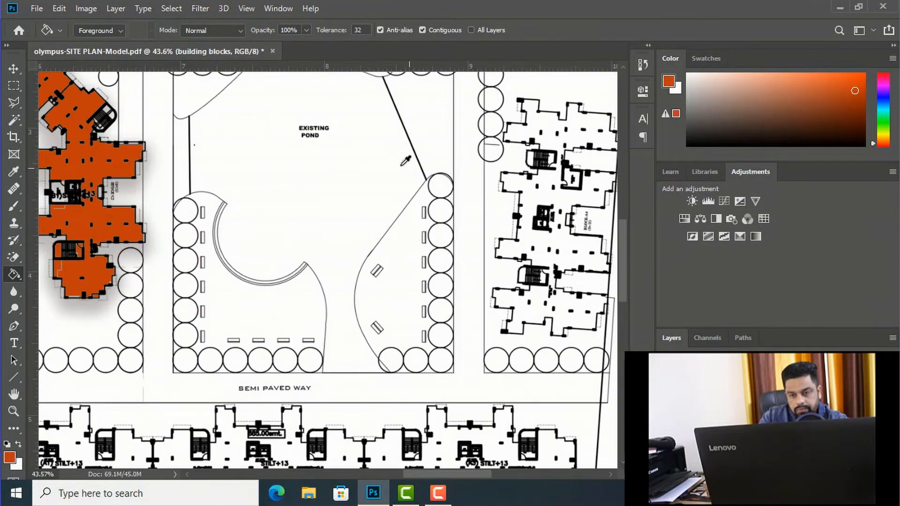
{"action": "scroll", "coordinate": [556, 154], "scroll_direction": "up", "scroll_amount": 1}
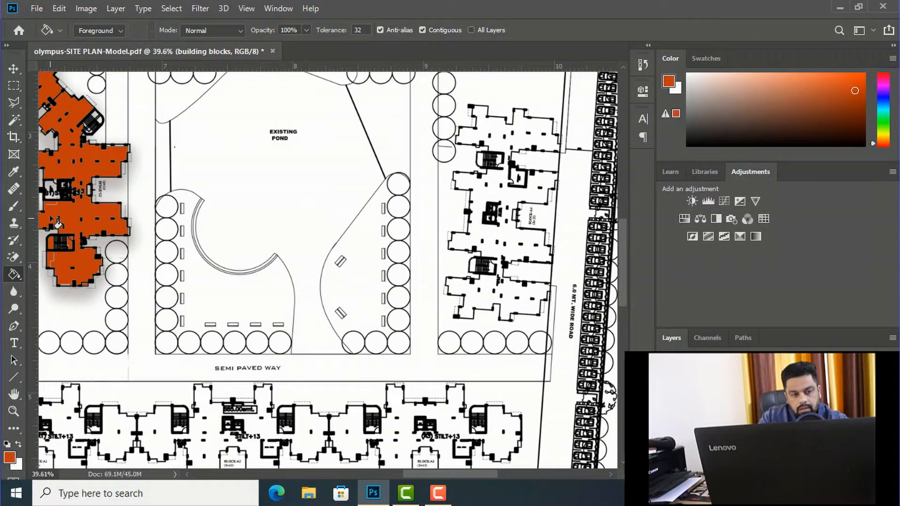
{"action": "left_click", "coordinate": [14, 119]}
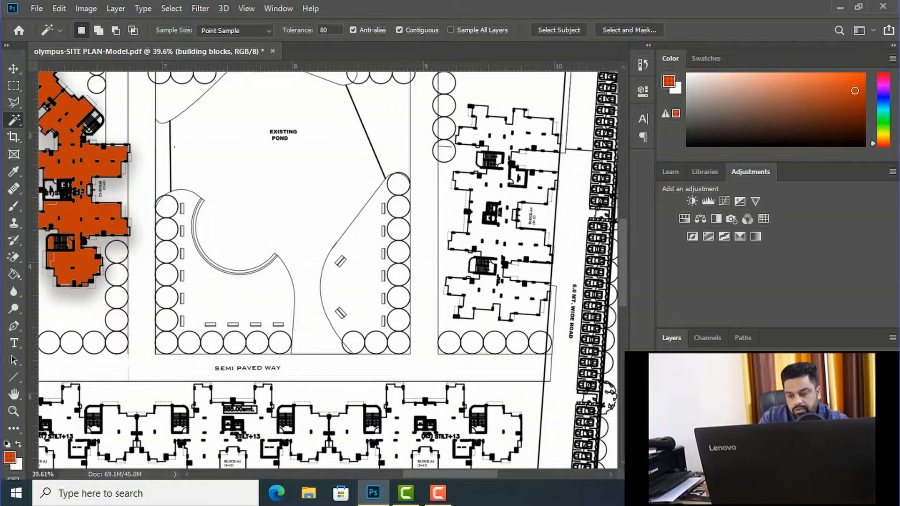
{"action": "left_click", "coordinate": [717, 413]}
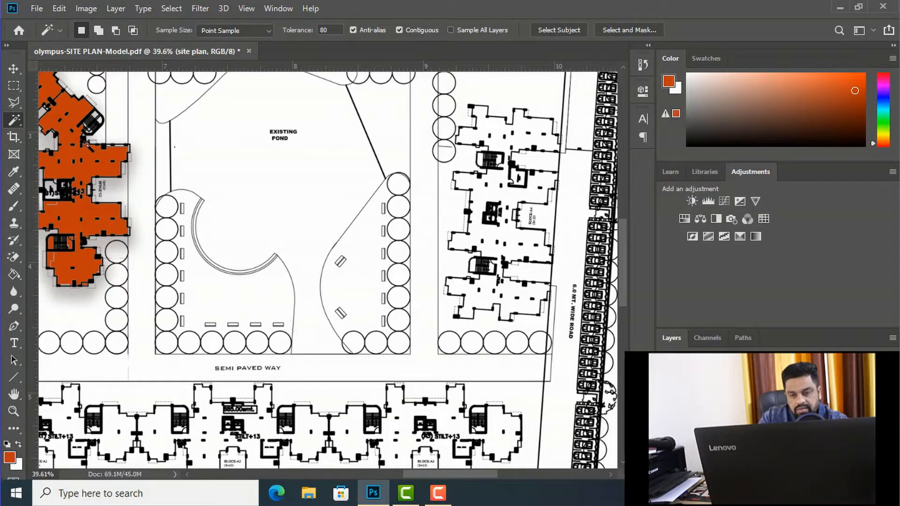
{"action": "left_click", "coordinate": [487, 192]}
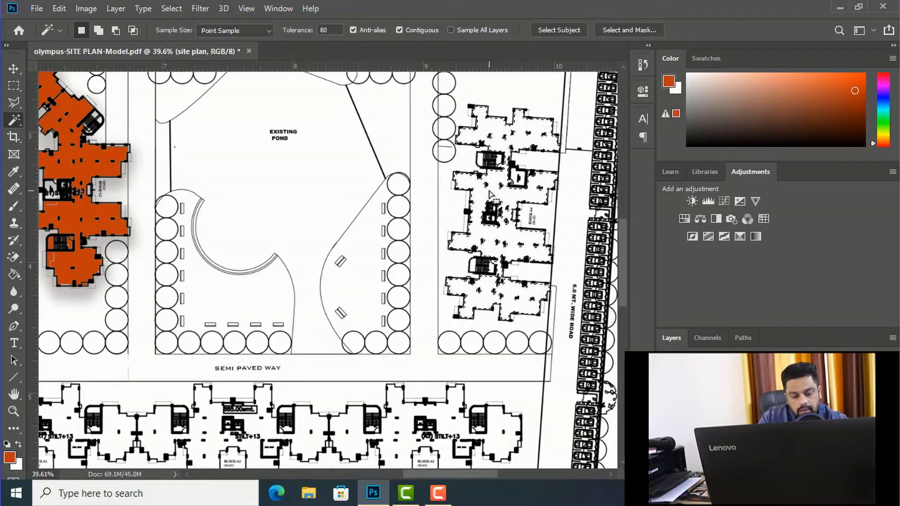
Step: Add the interior of Block A4's northern staircase to the selection
{"action": "scroll", "coordinate": [499, 183], "scroll_direction": "up", "scroll_amount": 1}
{"action": "scroll", "coordinate": [501, 184], "scroll_direction": "up", "scroll_amount": 7}
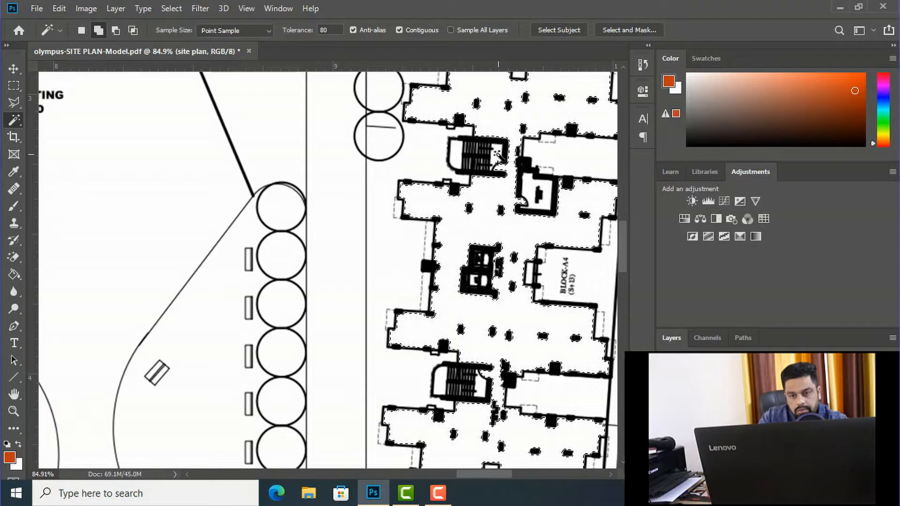
{"action": "left_click", "coordinate": [454, 158], "text": "shift"}
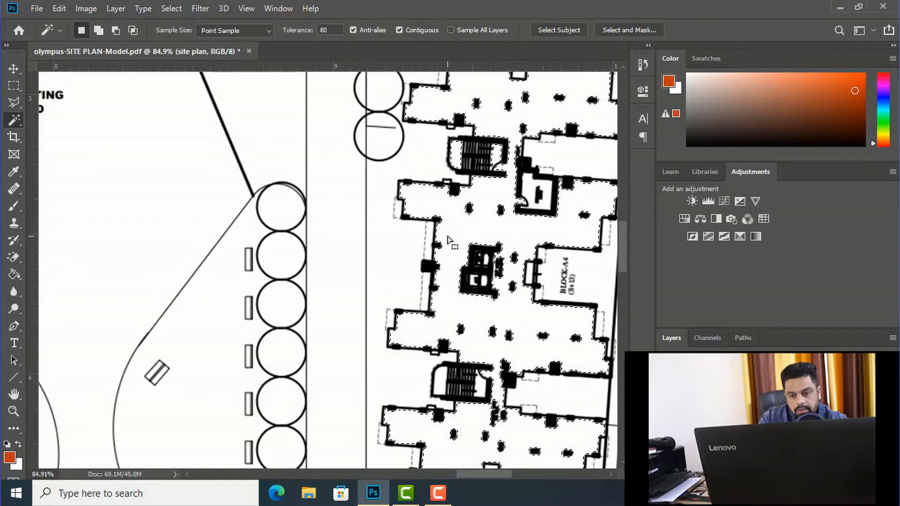
Step: Add the interior of Block A4's southern staircase to the selection
{"action": "scroll", "coordinate": [412, 185], "scroll_direction": "down", "scroll_amount": 3}
{"action": "scroll", "coordinate": [435, 331], "scroll_direction": "up", "scroll_amount": 4}
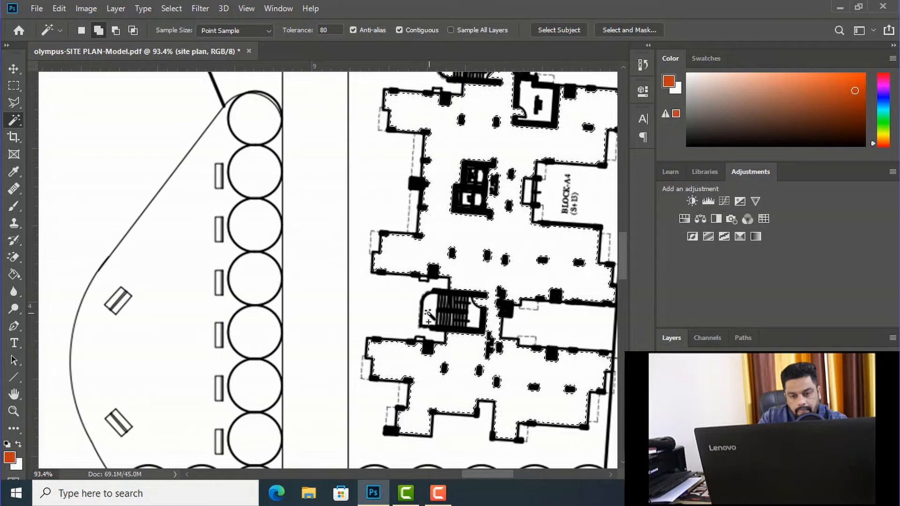
{"action": "left_click", "coordinate": [473, 317], "text": "shift"}
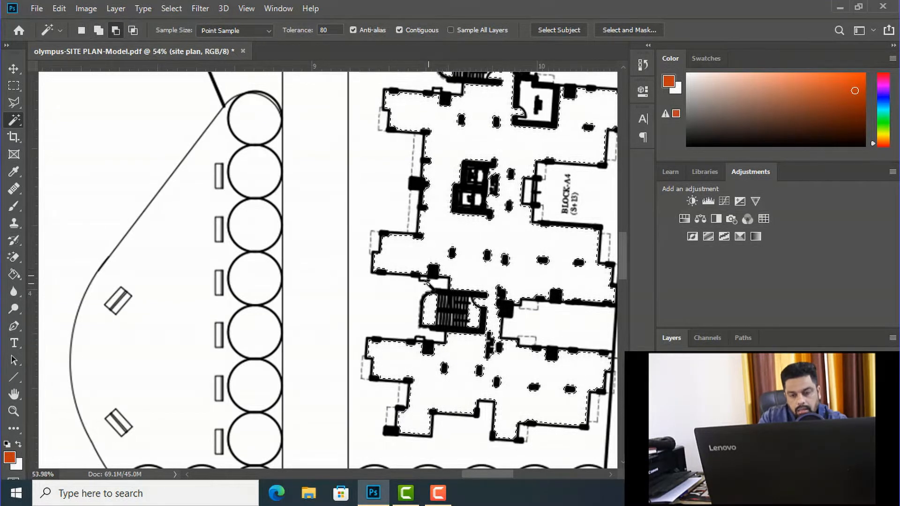
Step: Fill the selected Block A4 with the orange-red foreground colour on the building blocks layer, and deselect it
{"action": "scroll", "coordinate": [423, 273], "scroll_direction": "down", "scroll_amount": 3}
{"action": "scroll", "coordinate": [409, 286], "scroll_direction": "down", "scroll_amount": 1}
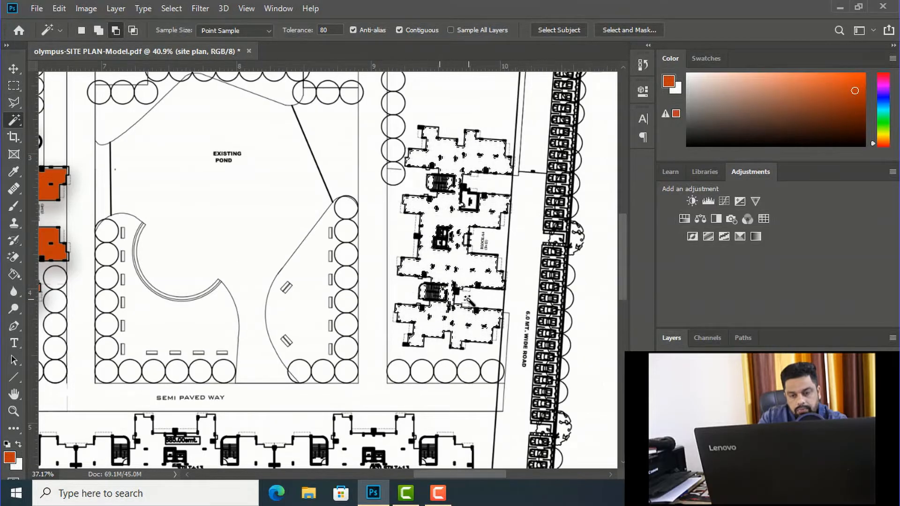
{"action": "scroll", "coordinate": [467, 300], "scroll_direction": "down", "scroll_amount": 3}
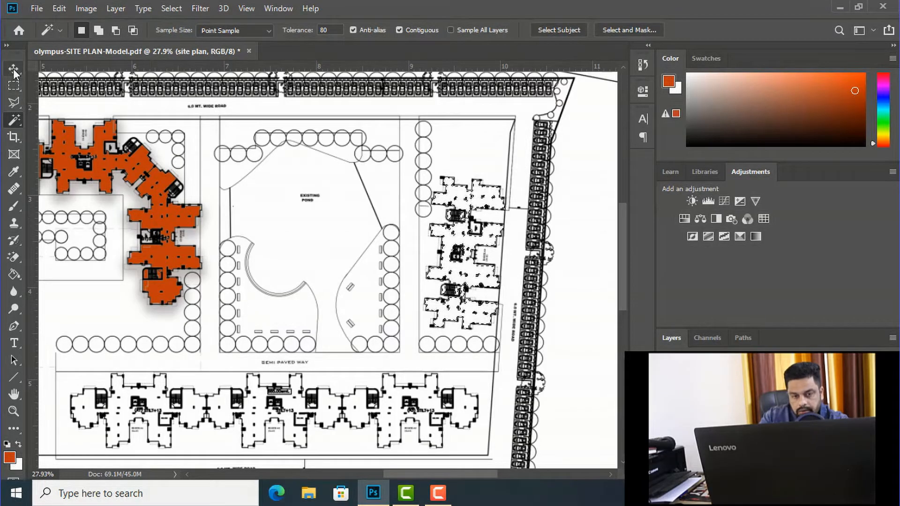
{"action": "key", "text": "v"}
{"action": "right_click", "coordinate": [159, 212]}
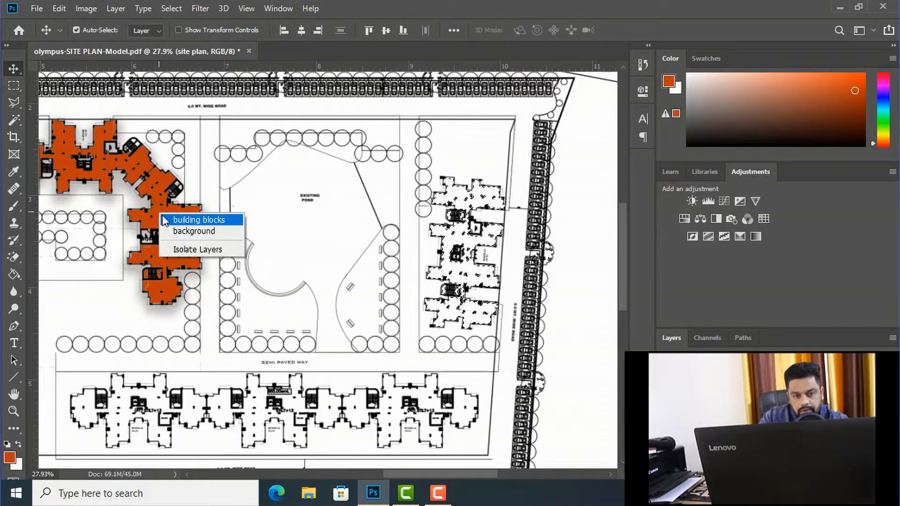
{"action": "left_click", "coordinate": [169, 218]}
{"action": "left_click", "coordinate": [448, 243]}
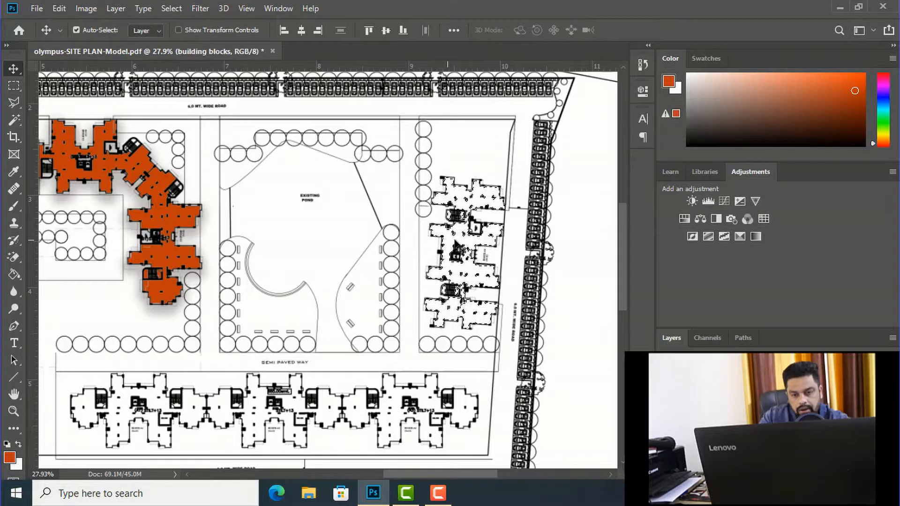
{"action": "key", "text": "g"}
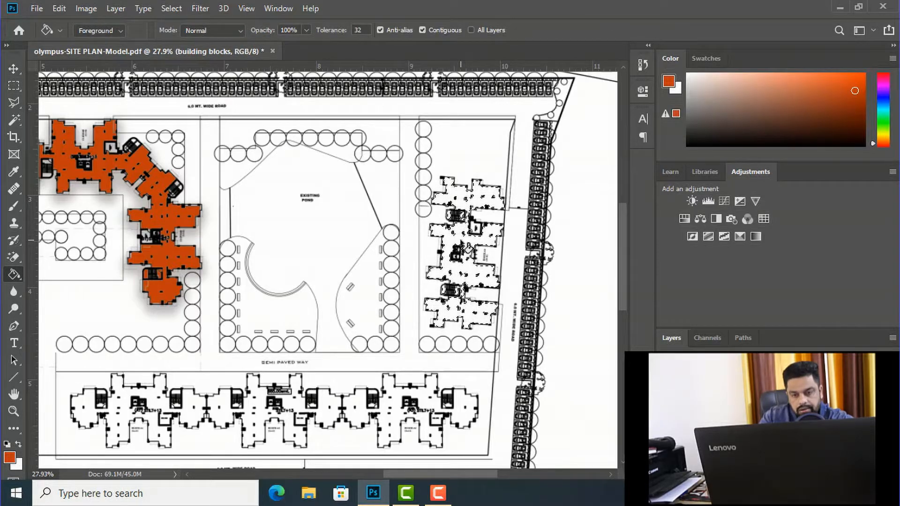
{"action": "left_click", "coordinate": [467, 248]}
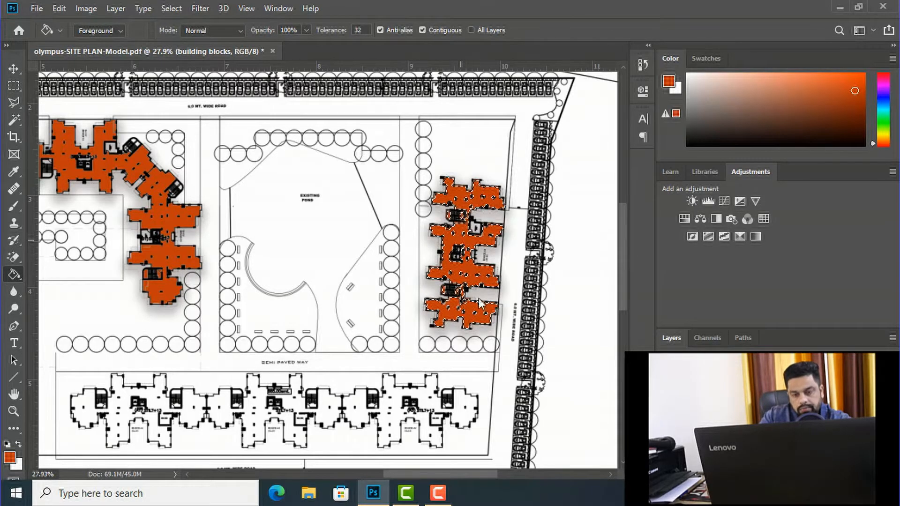
{"action": "scroll", "coordinate": [504, 159], "scroll_direction": "down", "scroll_amount": 1}
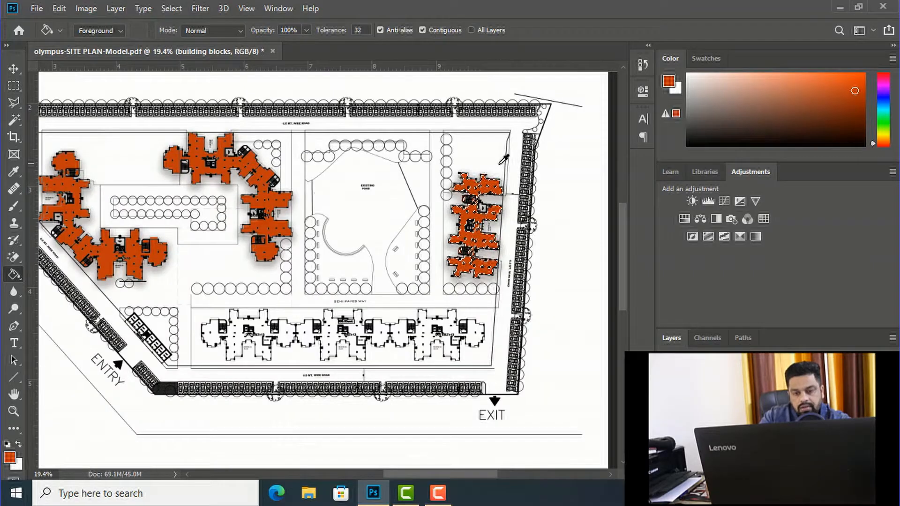
{"action": "scroll", "coordinate": [499, 171], "scroll_direction": "down", "scroll_amount": 1}
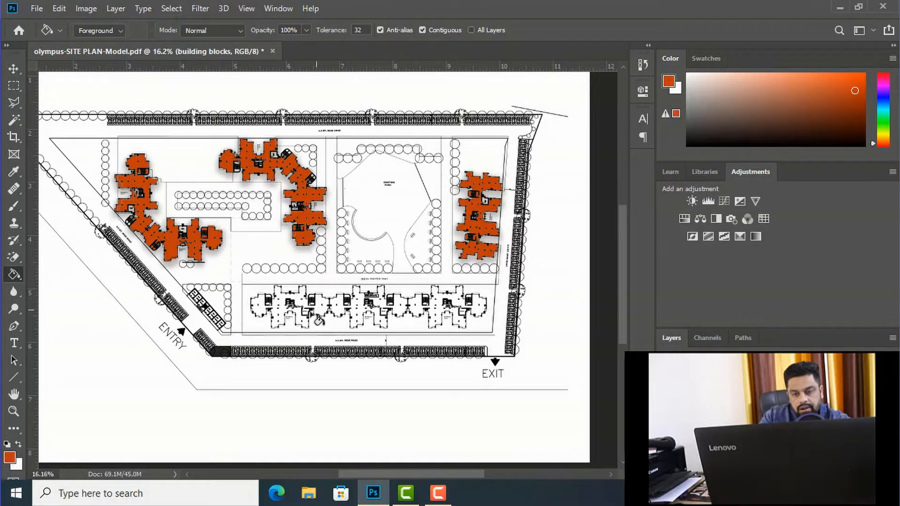
Step: On the site plan layer, select the floor areas of the blocks in the southern row with the Magic Wand
{"action": "scroll", "coordinate": [272, 319], "scroll_direction": "up", "scroll_amount": 2}
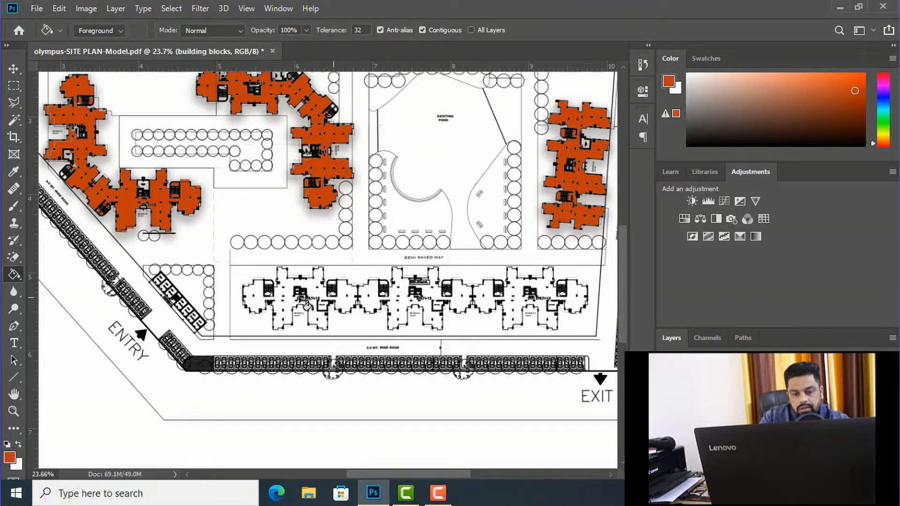
{"action": "left_click", "coordinate": [14, 122]}
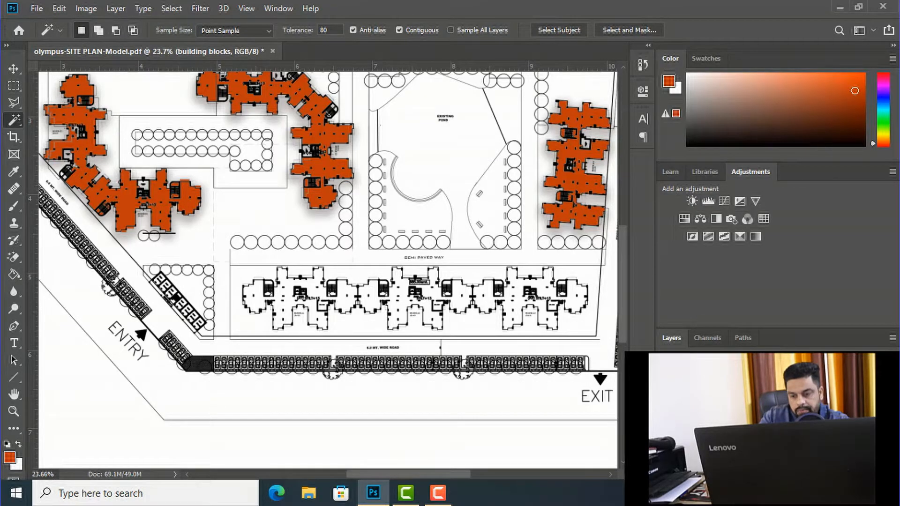
{"action": "left_click", "coordinate": [713, 413]}
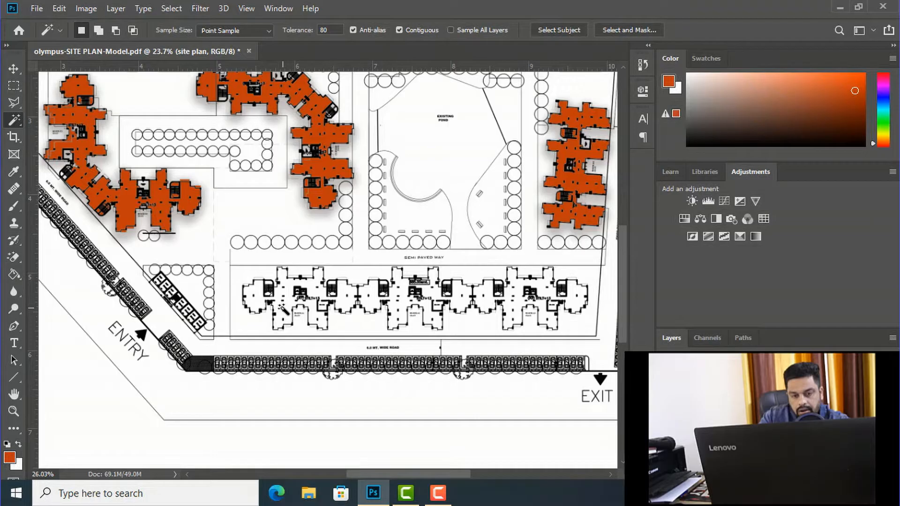
{"action": "scroll", "coordinate": [281, 307], "scroll_direction": "up", "scroll_amount": 3}
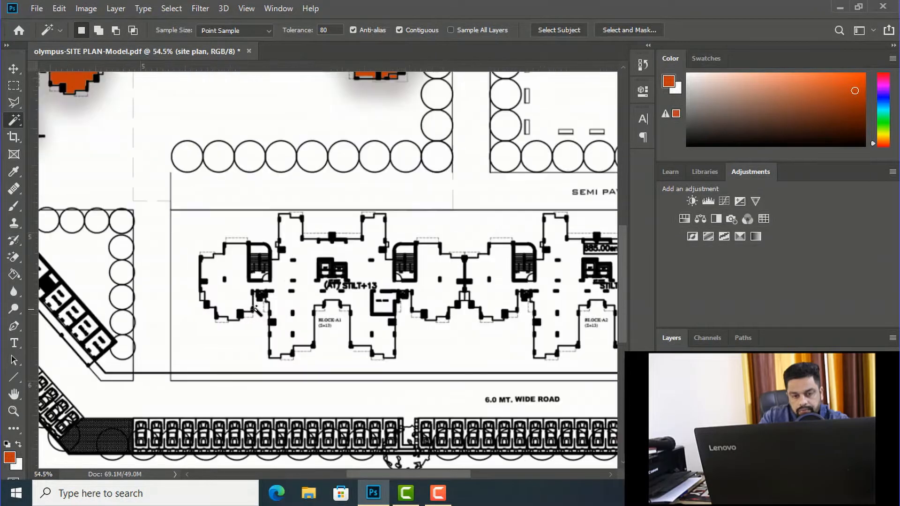
{"action": "left_click", "coordinate": [234, 297]}
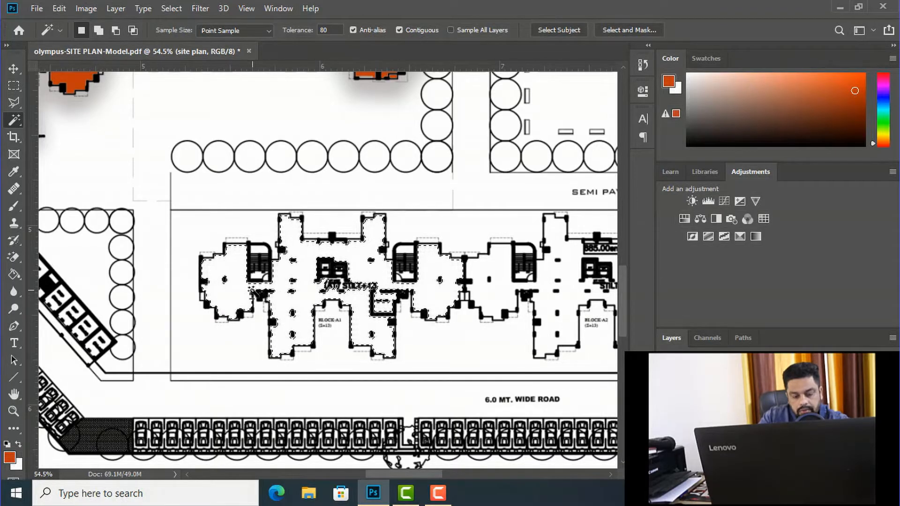
{"action": "scroll", "coordinate": [255, 286], "scroll_direction": "down", "scroll_amount": 3}
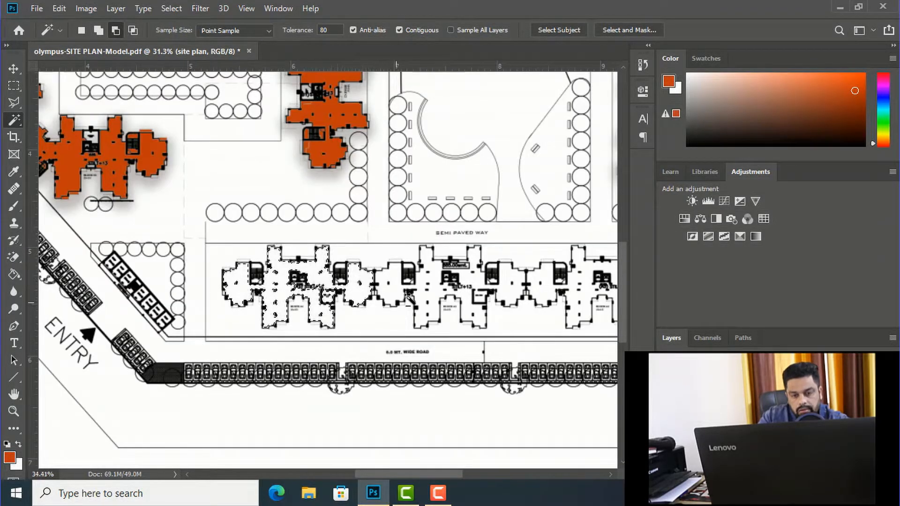
{"action": "scroll", "coordinate": [408, 298], "scroll_direction": "up", "scroll_amount": 4}
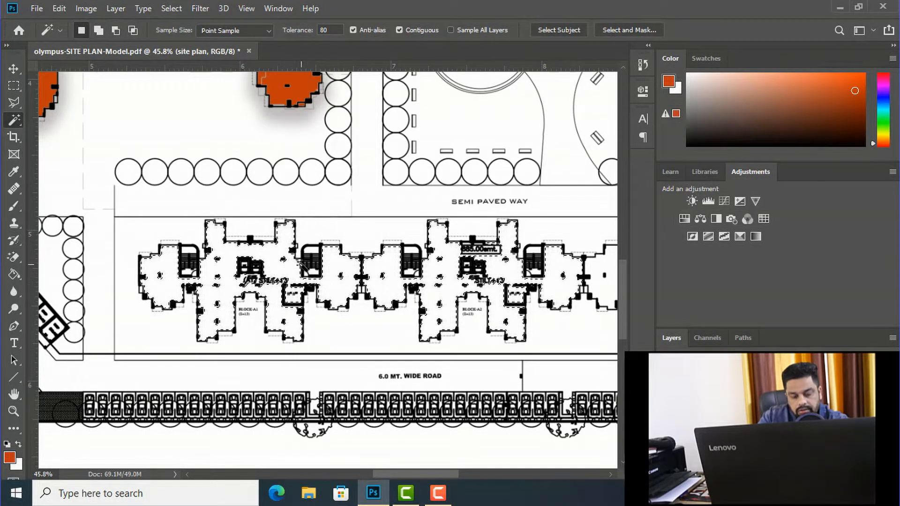
Step: Add the staircase interiors of Blocks A1 and A2 to the selection
{"action": "scroll", "coordinate": [516, 277], "scroll_direction": "up", "scroll_amount": 3}
{"action": "scroll", "coordinate": [366, 266], "scroll_direction": "up", "scroll_amount": 3}
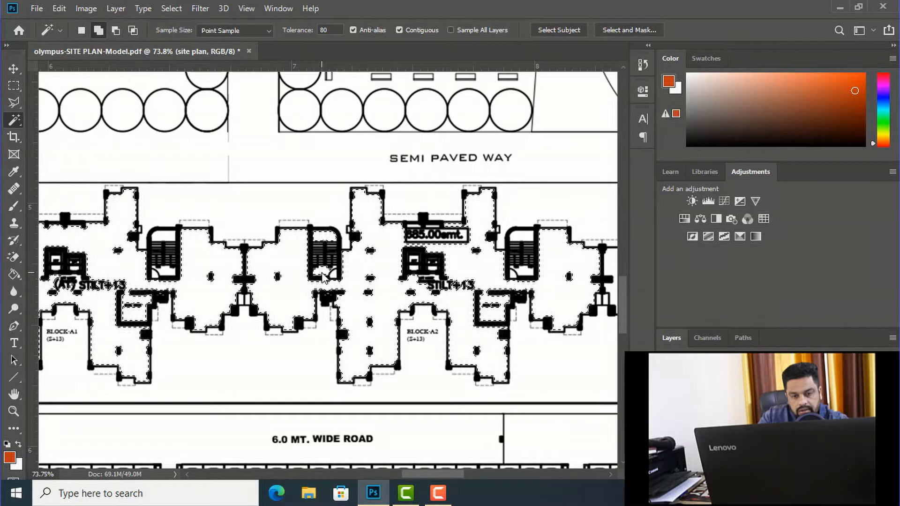
{"action": "left_click", "coordinate": [164, 273], "text": "shift"}
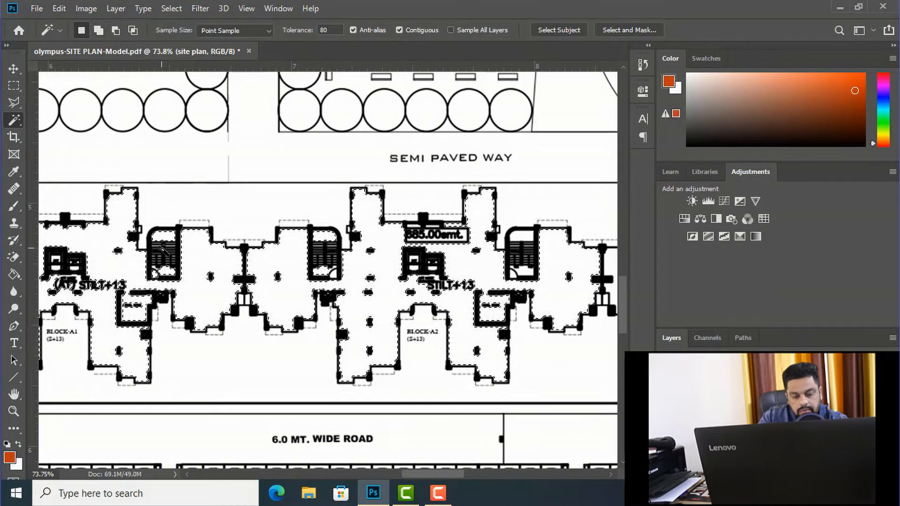
{"action": "scroll", "coordinate": [238, 241], "scroll_direction": "down", "scroll_amount": 3}
{"action": "scroll", "coordinate": [369, 259], "scroll_direction": "up", "scroll_amount": 5}
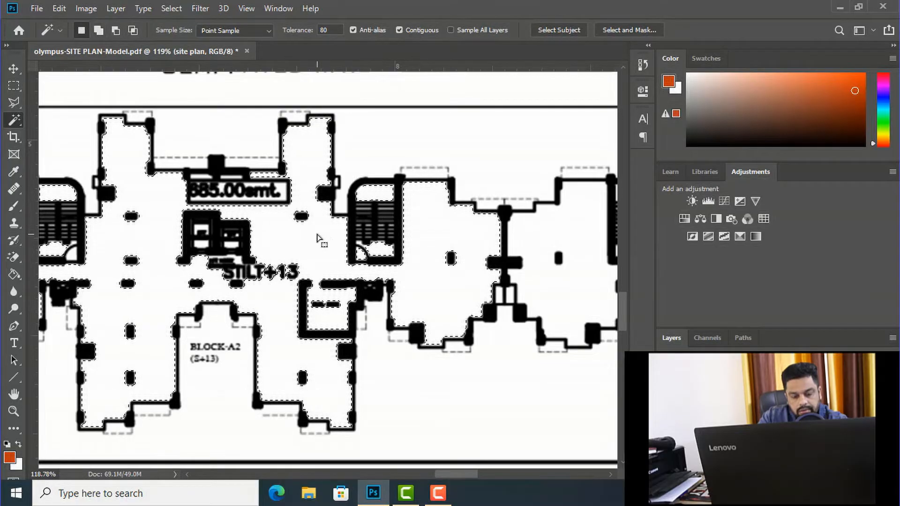
Step: Add the staircase interiors of Block A3 to the selection
{"action": "scroll", "coordinate": [317, 238], "scroll_direction": "down", "scroll_amount": 5}
{"action": "scroll", "coordinate": [414, 248], "scroll_direction": "up", "scroll_amount": 3}
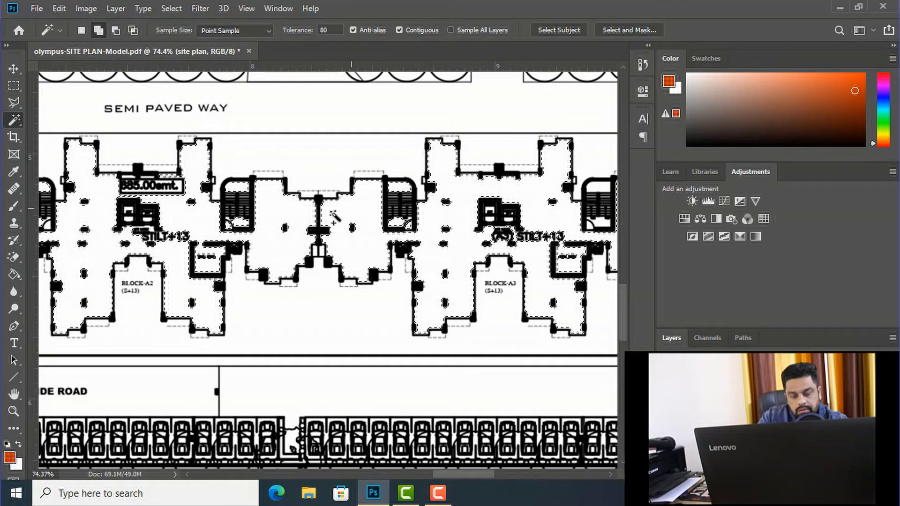
{"action": "scroll", "coordinate": [334, 216], "scroll_direction": "down", "scroll_amount": 3}
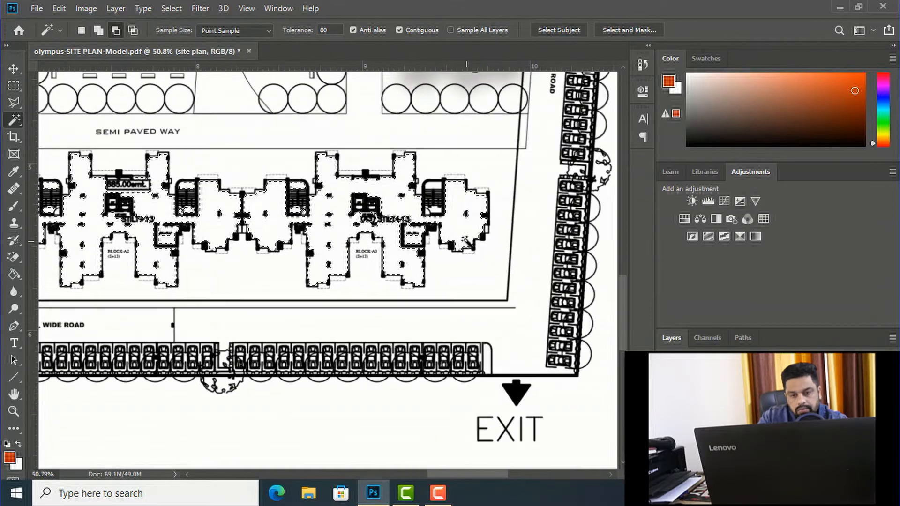
{"action": "scroll", "coordinate": [467, 243], "scroll_direction": "up", "scroll_amount": 3}
{"action": "scroll", "coordinate": [502, 187], "scroll_direction": "up", "scroll_amount": 3}
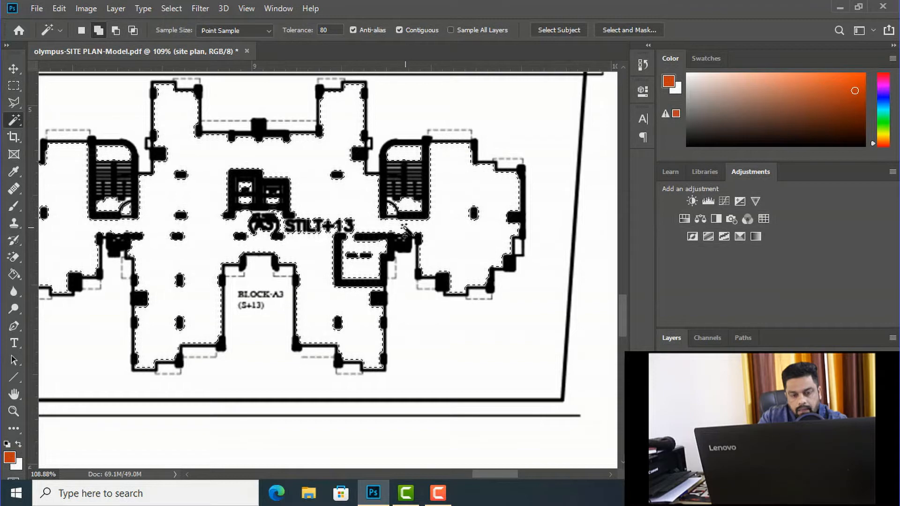
{"action": "scroll", "coordinate": [425, 265], "scroll_direction": "down", "scroll_amount": 2}
{"action": "scroll", "coordinate": [425, 266], "scroll_direction": "down", "scroll_amount": 10}
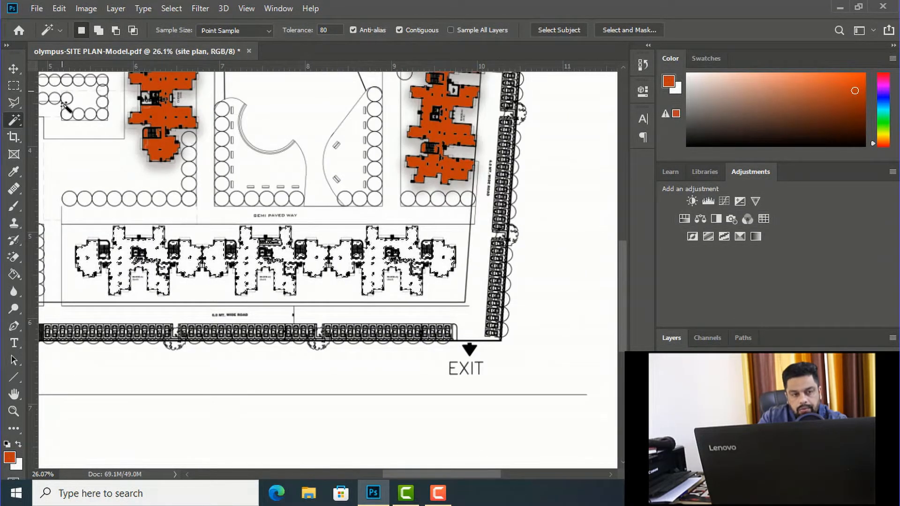
Step: Fill the selected Blocks A1, A2 and A3 with the orange-red foreground colour on the building blocks layer, and deselect them
{"action": "left_click", "coordinate": [14, 69]}
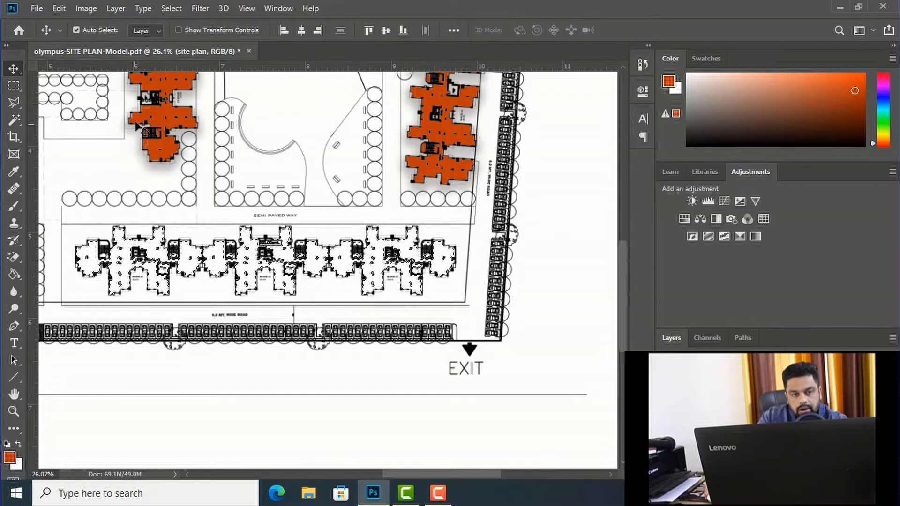
{"action": "right_click", "coordinate": [151, 113]}
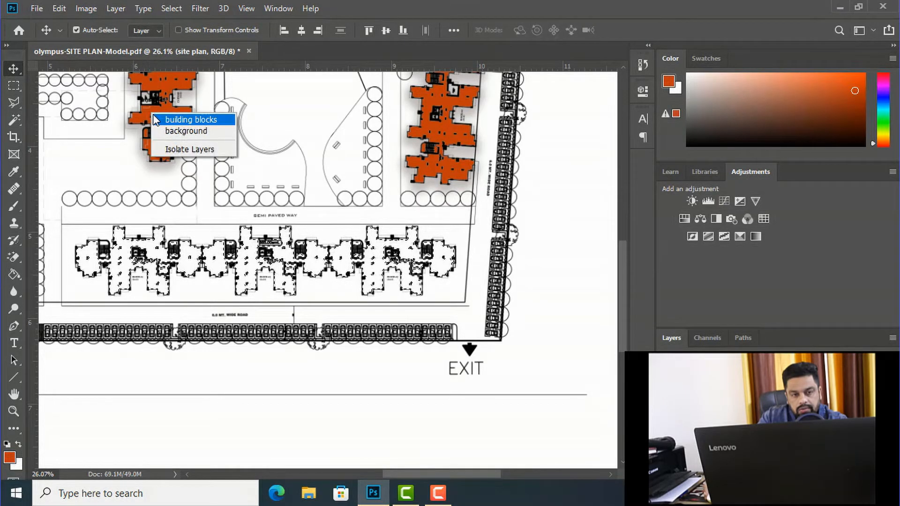
{"action": "left_click", "coordinate": [176, 121]}
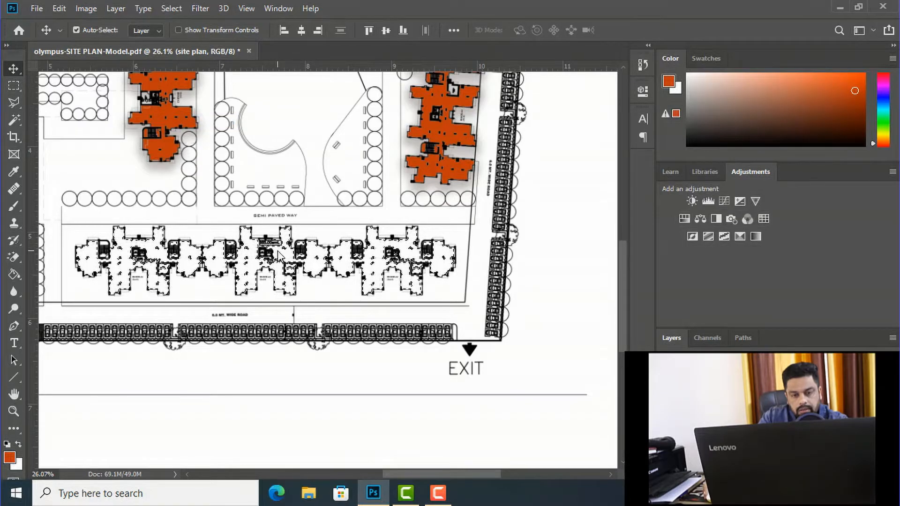
{"action": "key", "text": "g"}
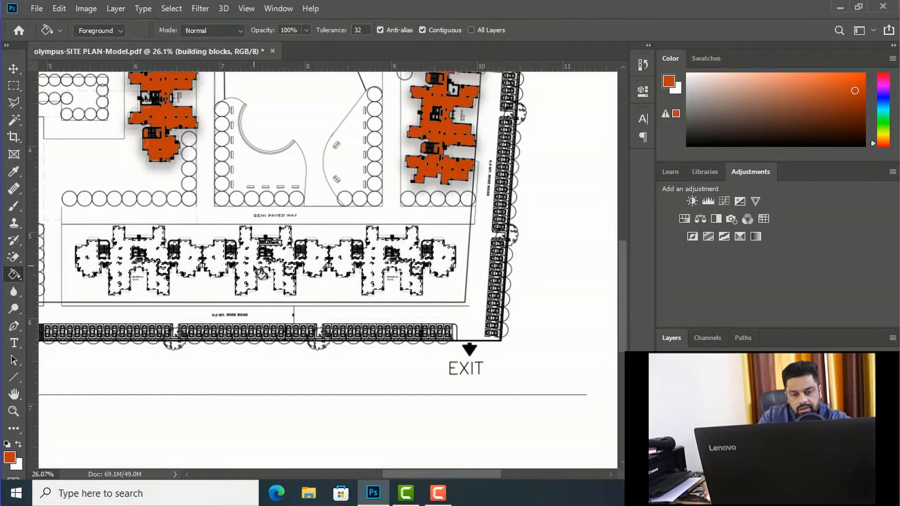
{"action": "left_click", "coordinate": [262, 274]}
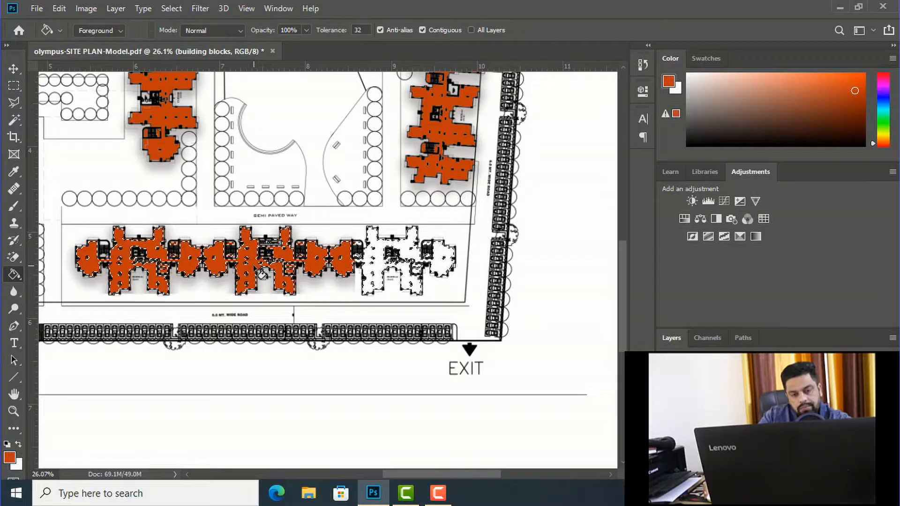
{"action": "left_click", "coordinate": [359, 282]}
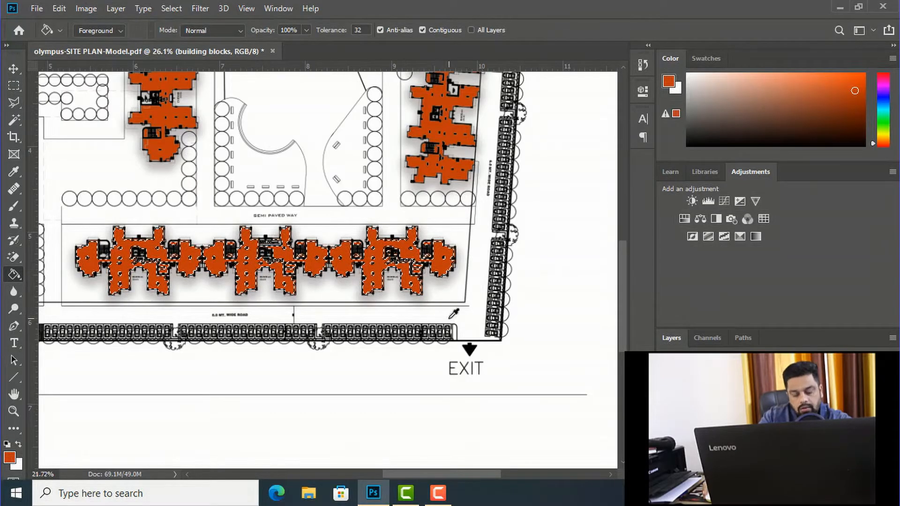
{"action": "scroll", "coordinate": [450, 318], "scroll_direction": "down", "scroll_amount": 3}
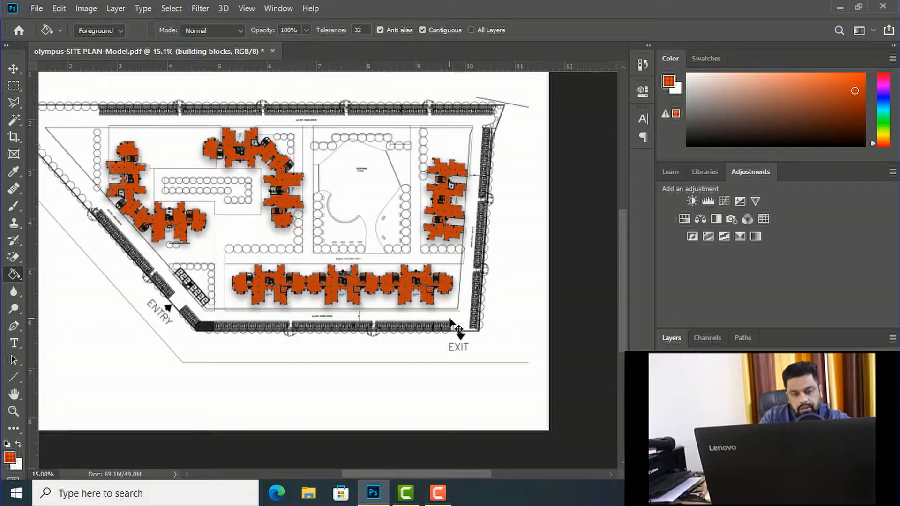
{"action": "scroll", "coordinate": [427, 307], "scroll_direction": "down", "scroll_amount": 1}
{"action": "scroll", "coordinate": [427, 309], "scroll_direction": "down", "scroll_amount": 3}
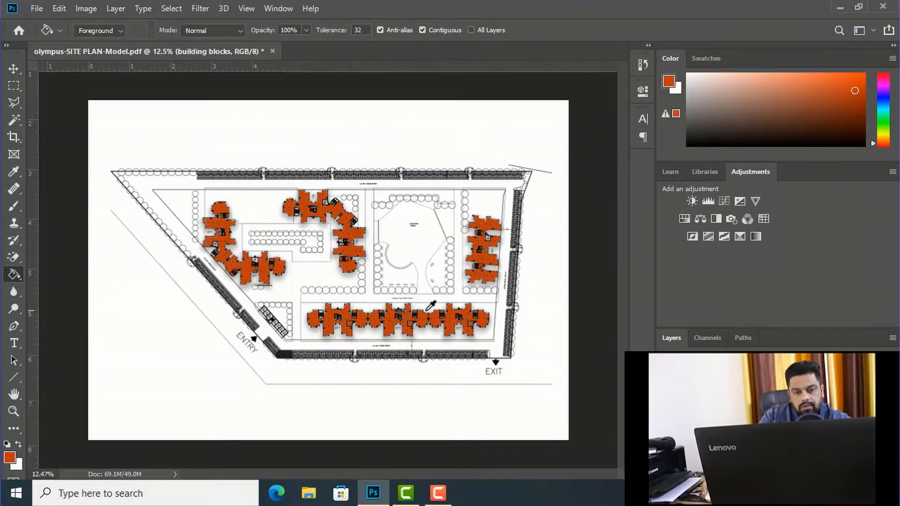
Step: On the site plan layer, select the open paved areas around the western blocks and the connecting semi-paved way with the Magic Wand
{"action": "scroll", "coordinate": [188, 212], "scroll_direction": "up", "scroll_amount": 2}
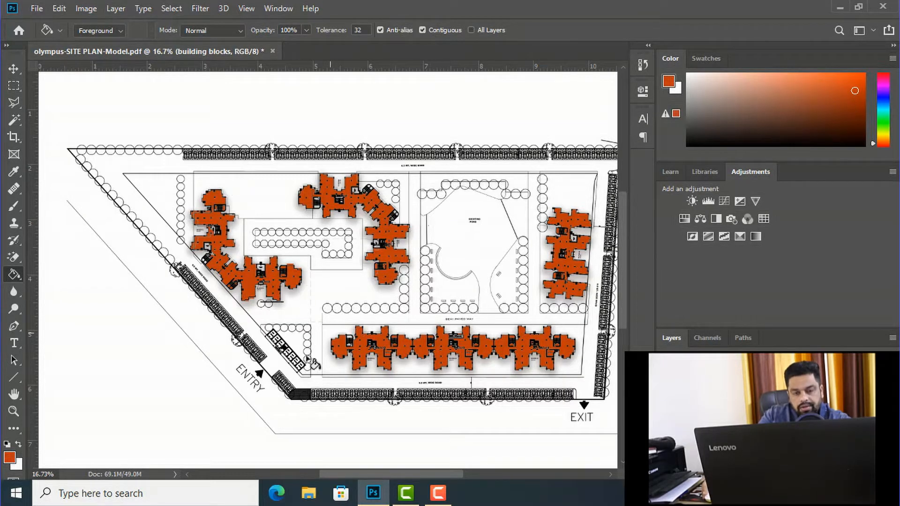
{"action": "scroll", "coordinate": [345, 263], "scroll_direction": "up", "scroll_amount": 2}
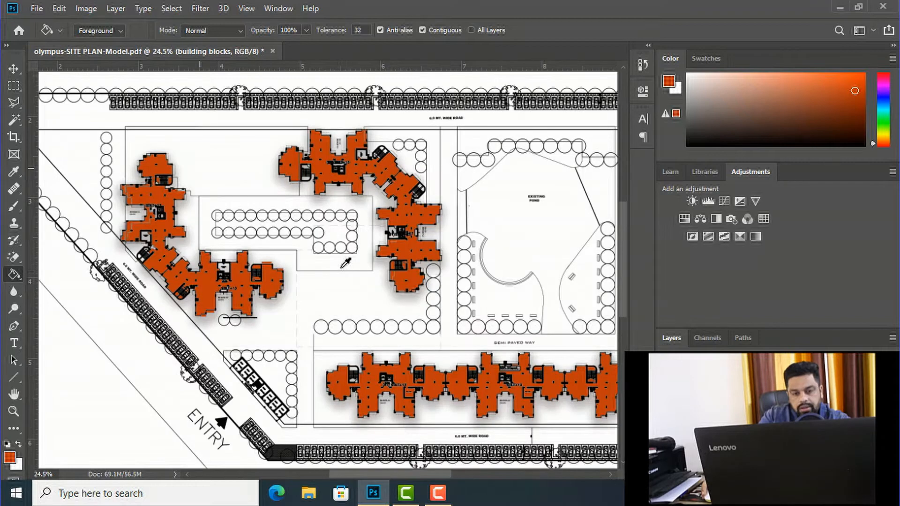
{"action": "left_click", "coordinate": [15, 121]}
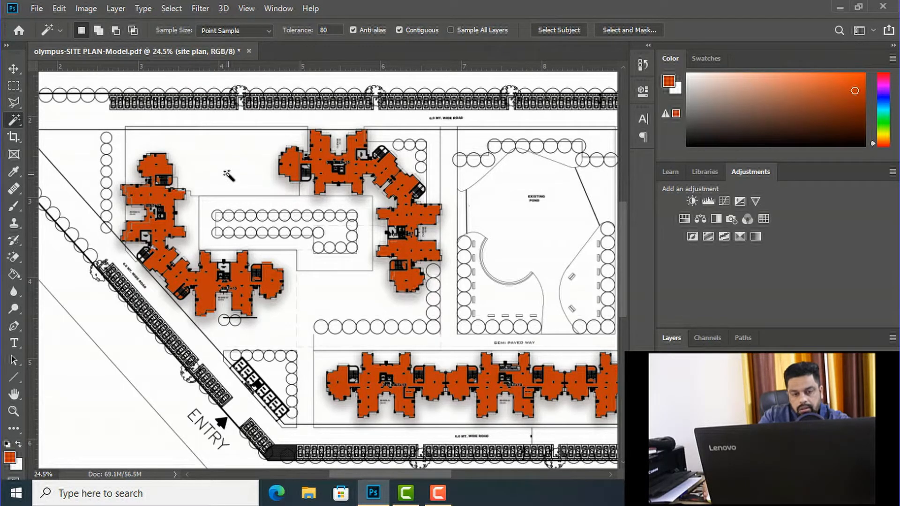
{"action": "left_click", "coordinate": [226, 173]}
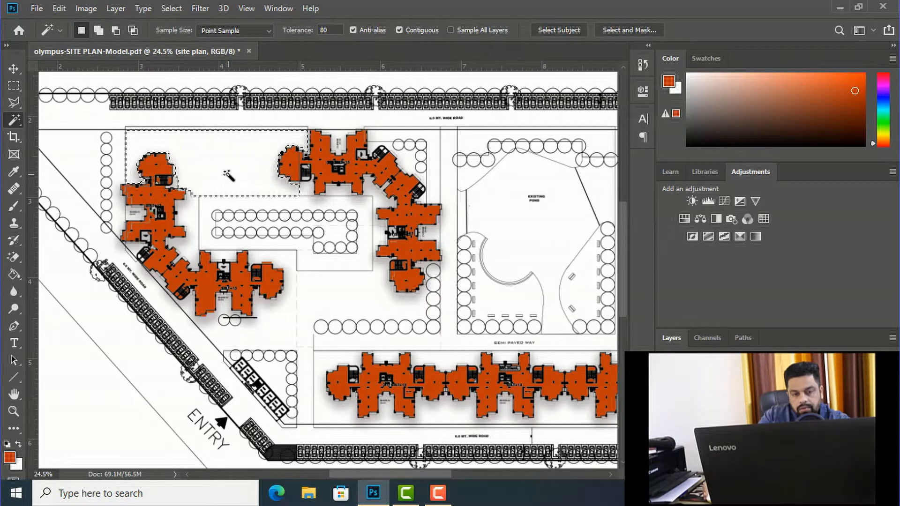
{"action": "key", "text": "shift"}
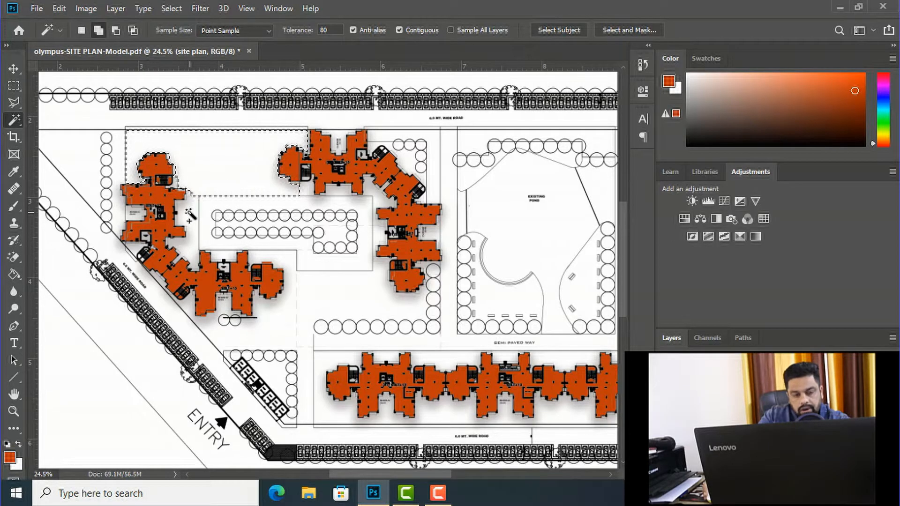
{"action": "left_click", "coordinate": [188, 212], "text": "shift"}
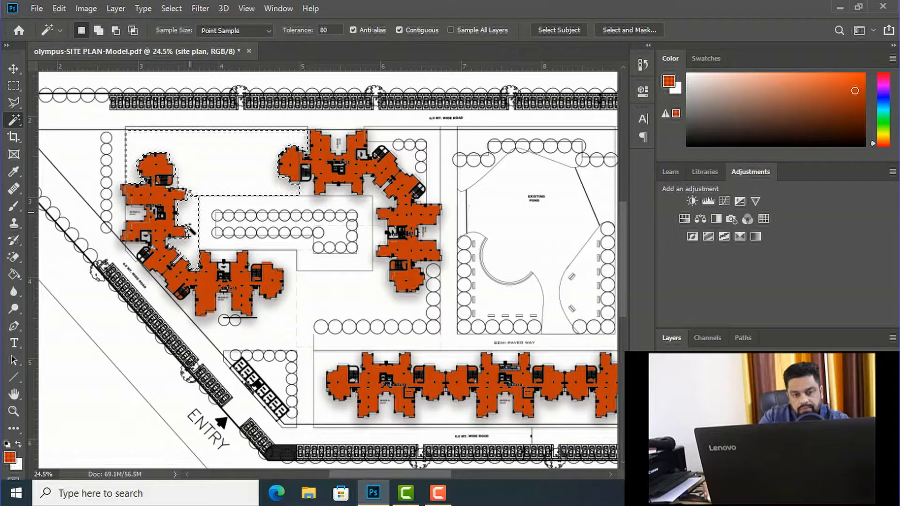
{"action": "left_click", "coordinate": [282, 257], "text": "shift"}
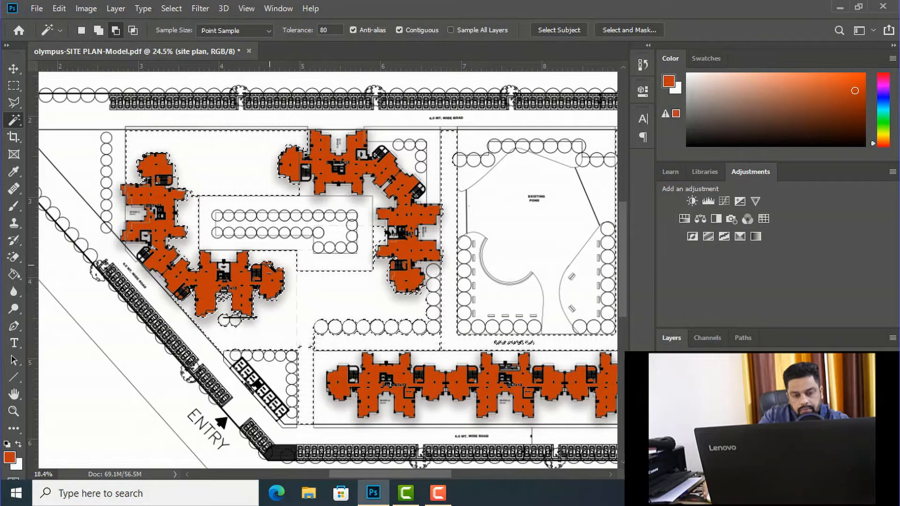
Step: Create a new layer named "pavment" while keeping the paved areas selected
{"action": "scroll", "coordinate": [268, 264], "scroll_direction": "down", "scroll_amount": 2}
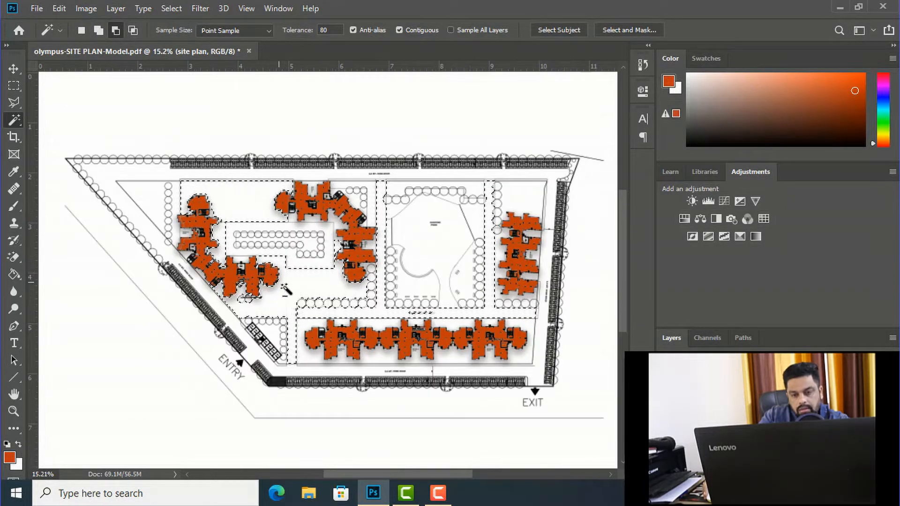
{"action": "scroll", "coordinate": [286, 289], "scroll_direction": "up", "scroll_amount": 2}
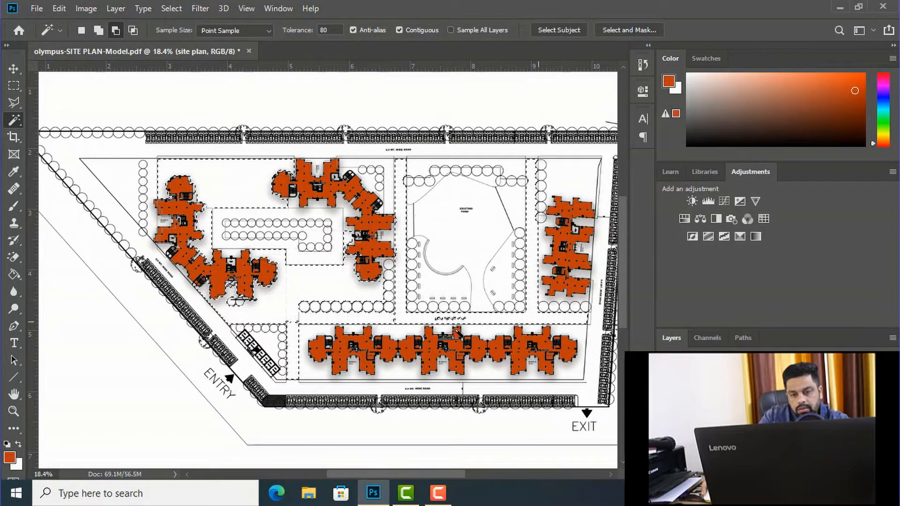
{"action": "scroll", "coordinate": [335, 326], "scroll_direction": "up", "scroll_amount": 1}
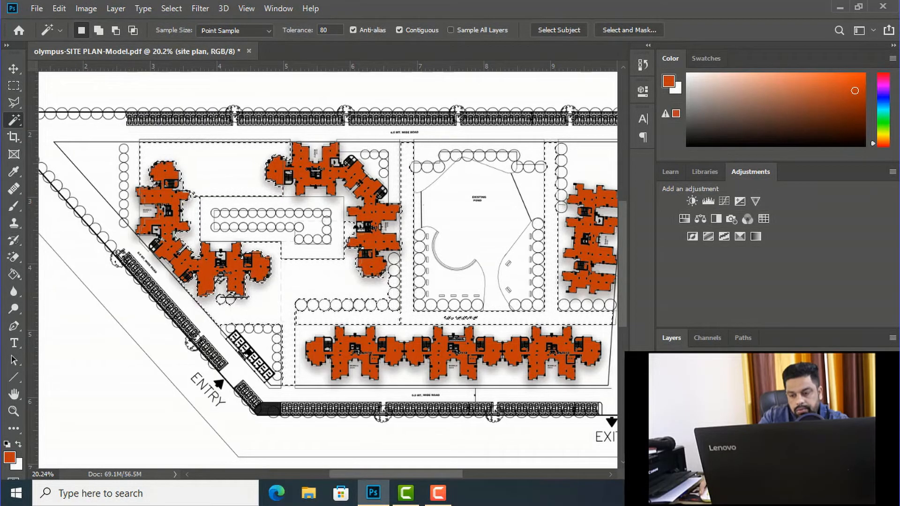
{"action": "key", "text": "ctrl+j"}
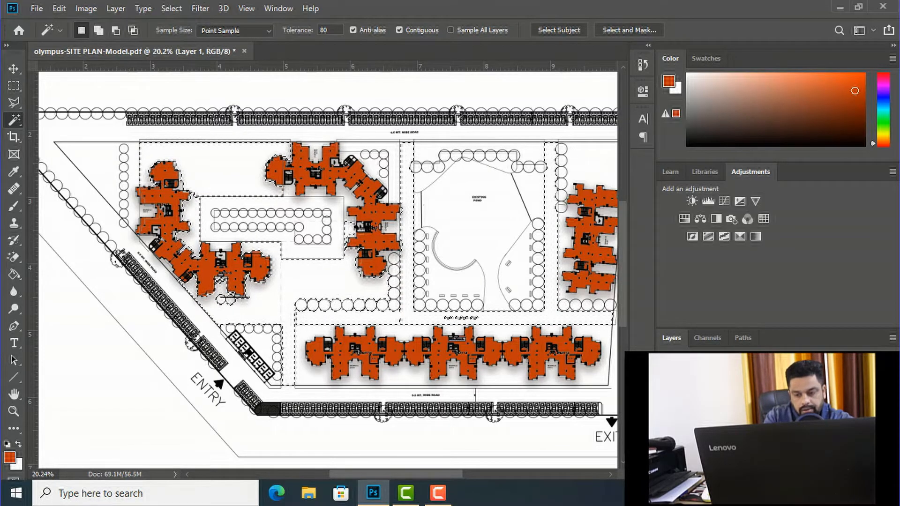
{"action": "type", "text": "pavment"}
{"action": "key", "text": "Return"}
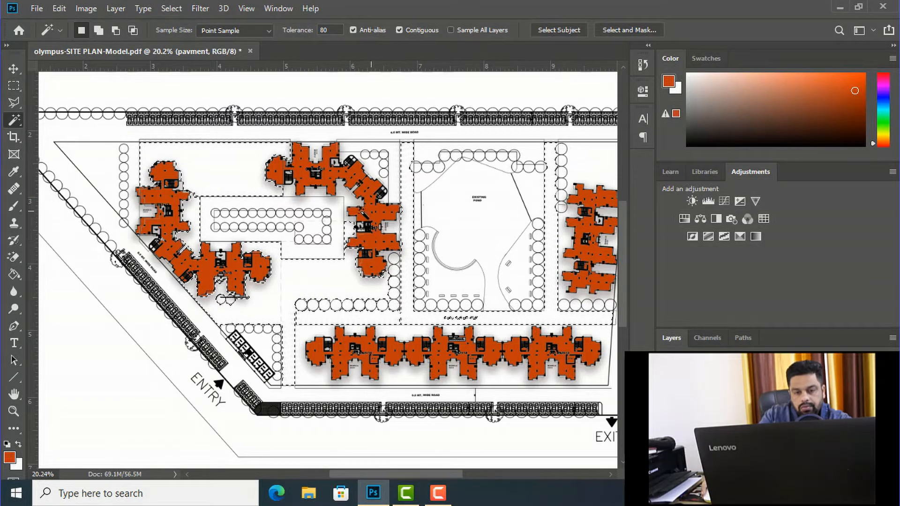
Step: Fill the selected paved areas on the pavment layer with foreground colour ac8e83, and deselect them
{"action": "scroll", "coordinate": [280, 202], "scroll_direction": "down", "scroll_amount": 1}
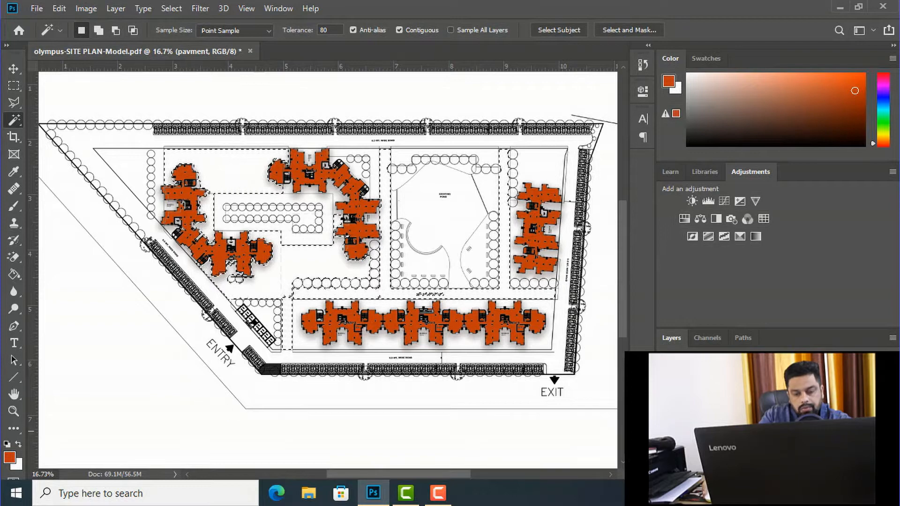
{"action": "left_click", "coordinate": [10, 457]}
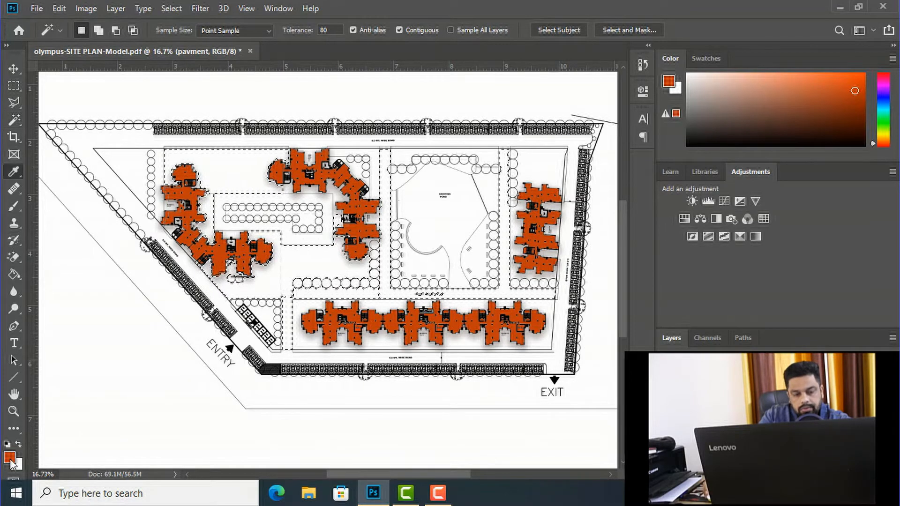
{"action": "left_click", "coordinate": [600, 212]}
{"action": "left_click", "coordinate": [231, 266]}
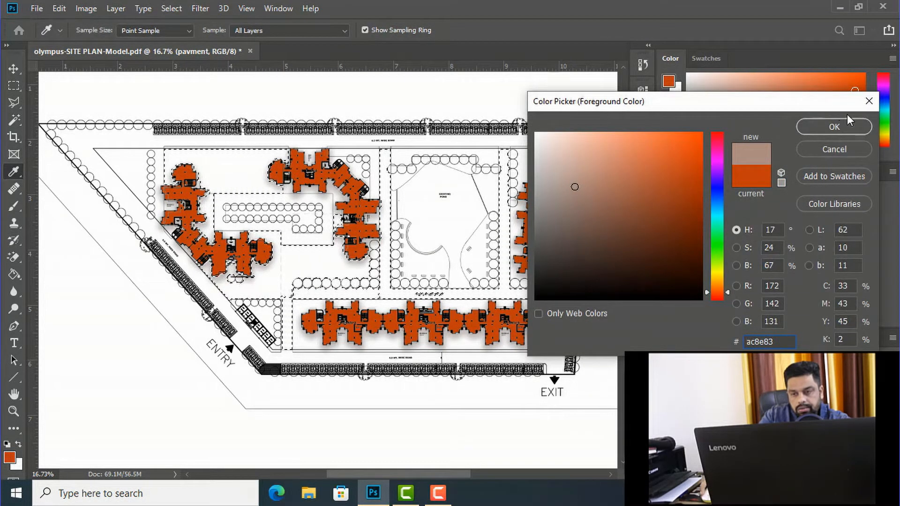
{"action": "left_click", "coordinate": [834, 126]}
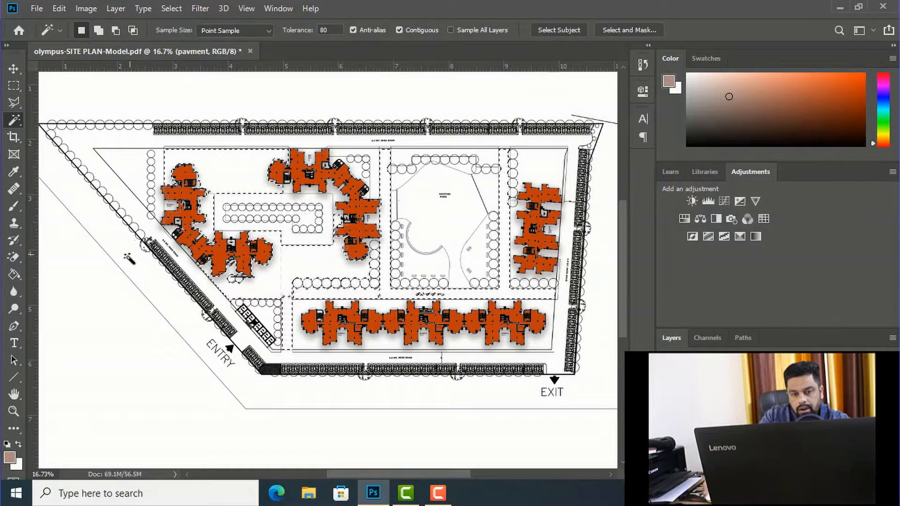
{"action": "key", "text": "g"}
{"action": "left_click", "coordinate": [233, 176]}
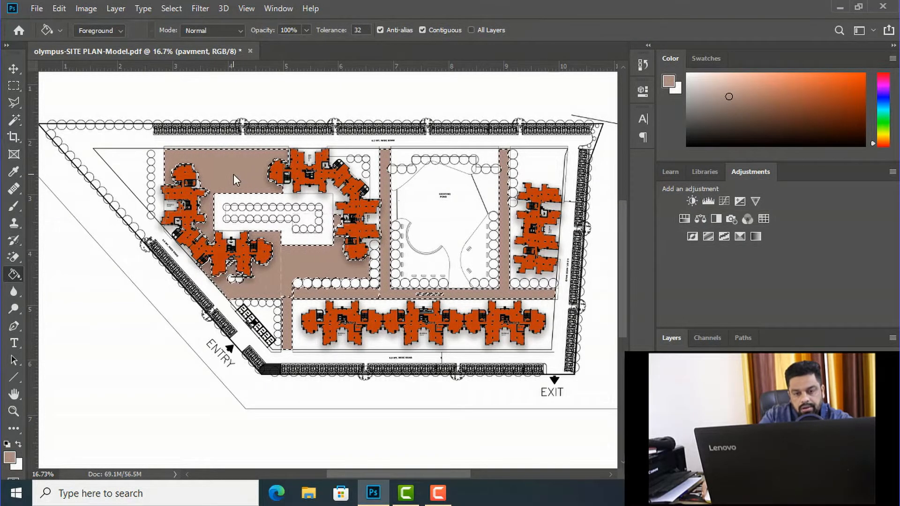
{"action": "key", "text": "ctrl+d"}
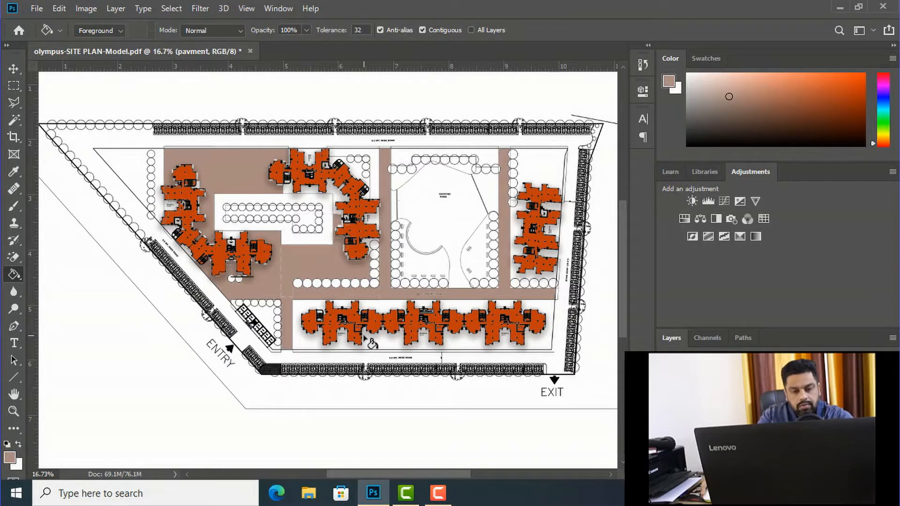
Step: Switch to File Explorer and open the stone paving texture 2124.jpg from Downloads in Adobe Photoshop CC 2019
{"action": "left_click", "coordinate": [14, 70]}
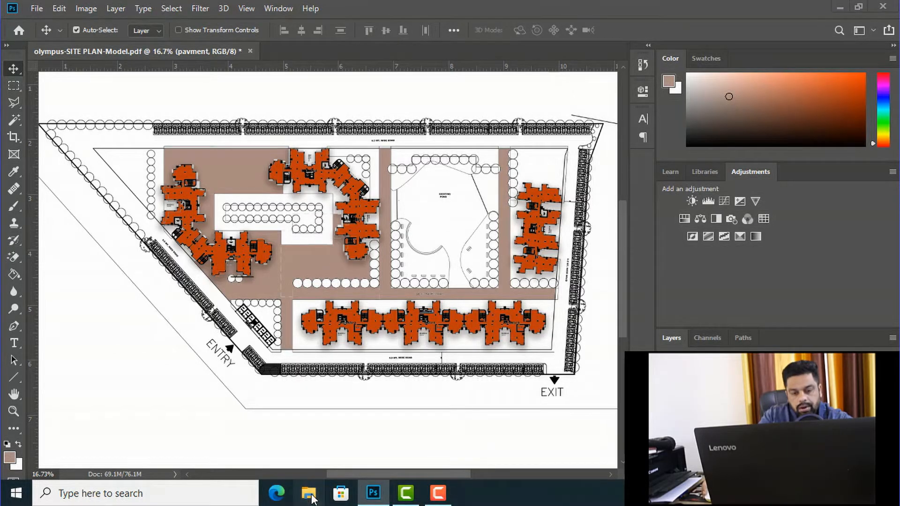
{"action": "left_click", "coordinate": [308, 493]}
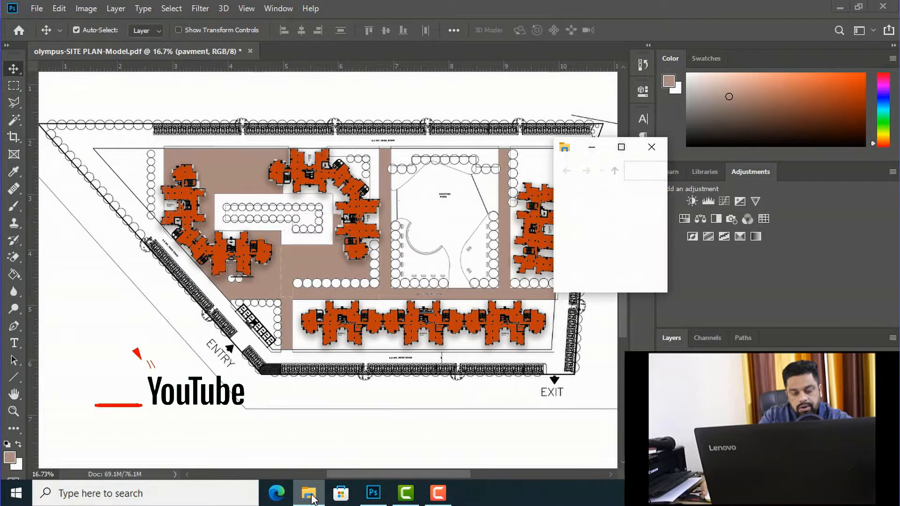
{"action": "left_click", "coordinate": [620, 147]}
{"action": "left_click", "coordinate": [49, 109]}
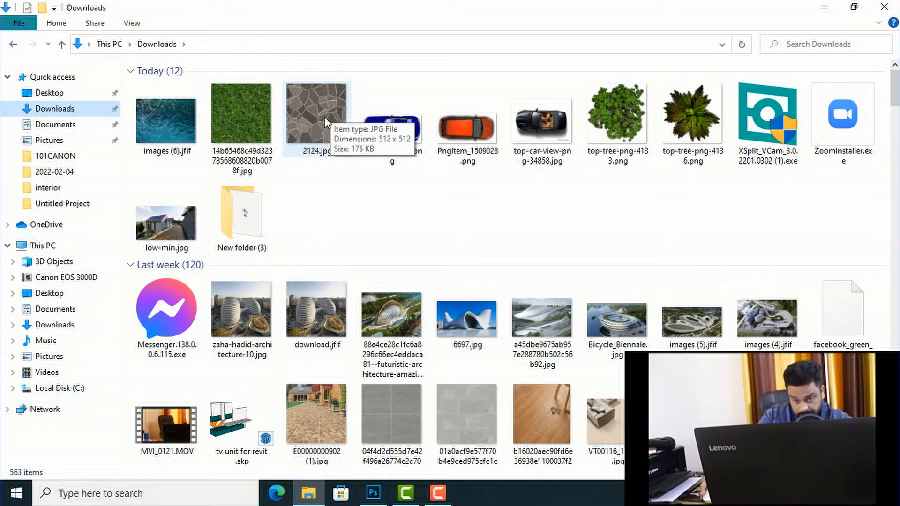
{"action": "right_click", "coordinate": [312, 112]}
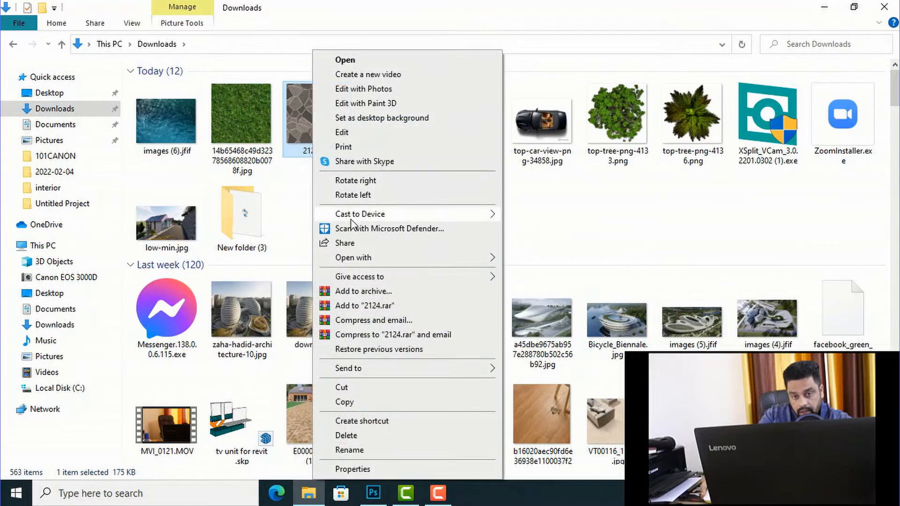
{"action": "mouse_move", "coordinate": [357, 260]}
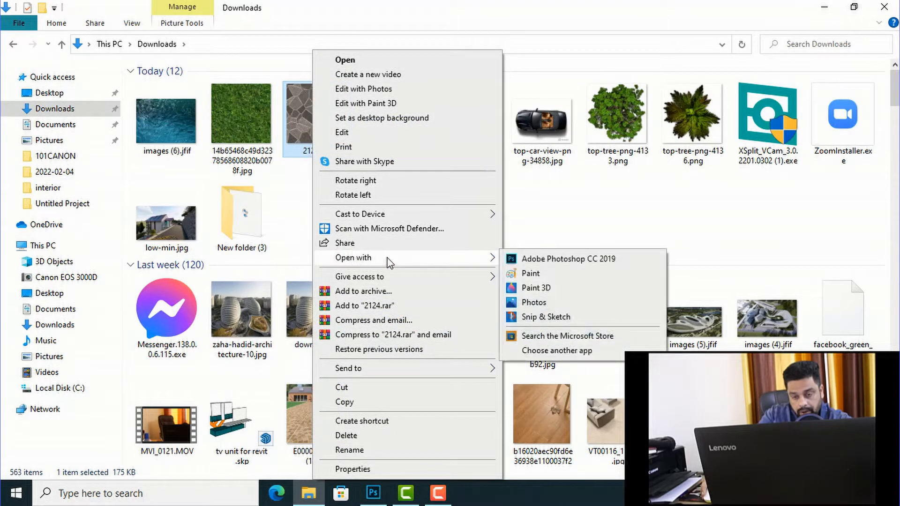
{"action": "left_click", "coordinate": [542, 258]}
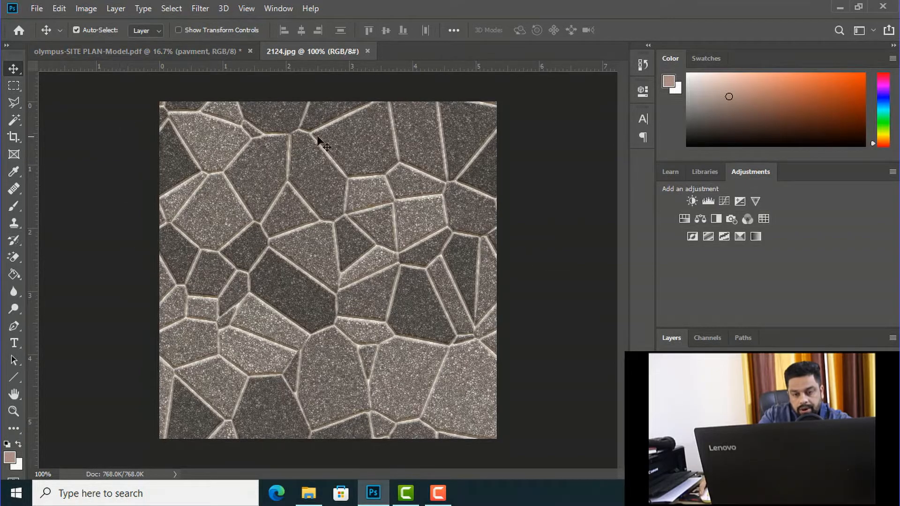
Step: Define the stone texture as a pattern named 2124.jpg and close the texture image
{"action": "left_click", "coordinate": [58, 8]}
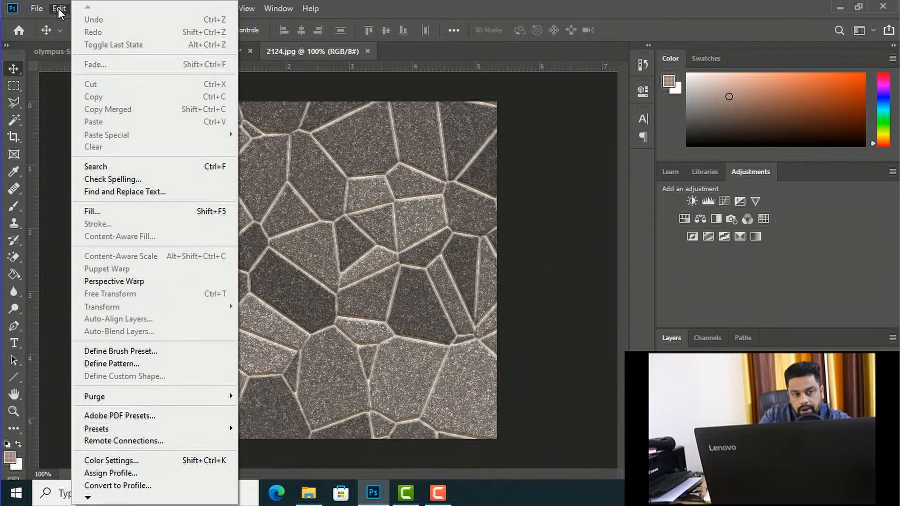
{"action": "left_click", "coordinate": [112, 364]}
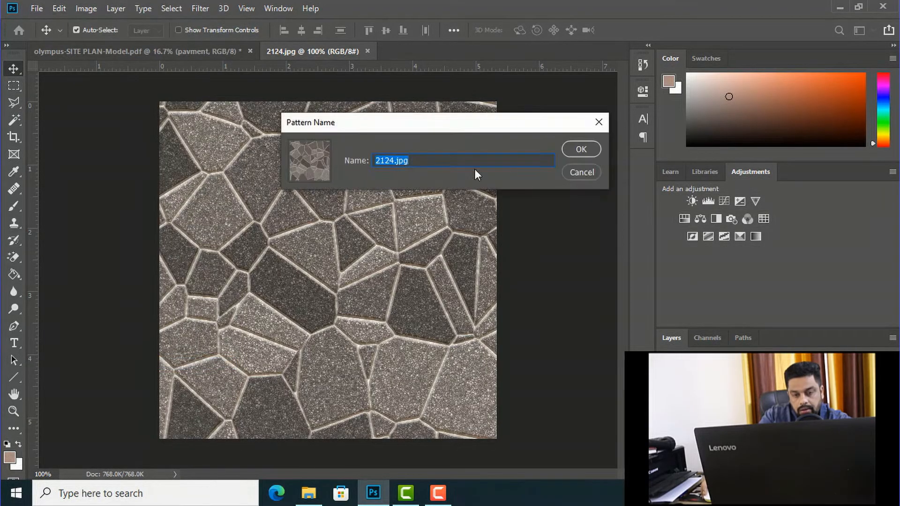
{"action": "left_click", "coordinate": [579, 149]}
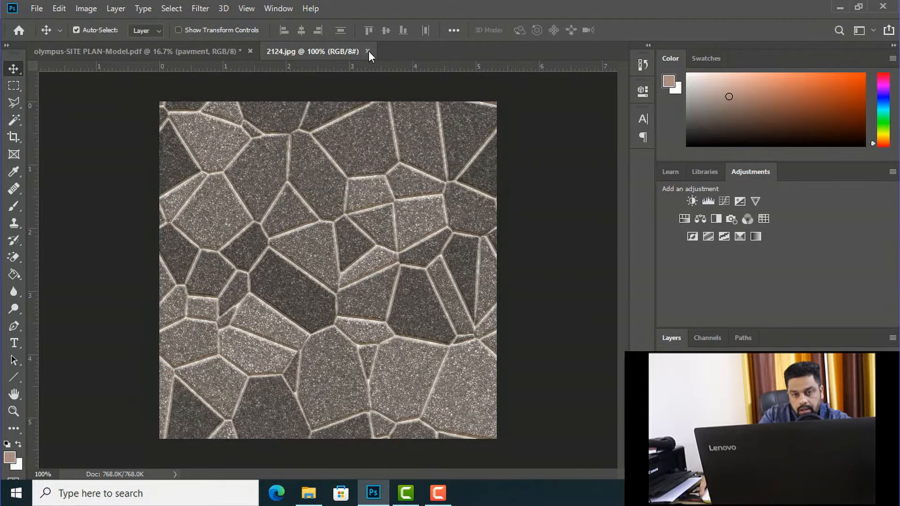
{"action": "left_click", "coordinate": [368, 50]}
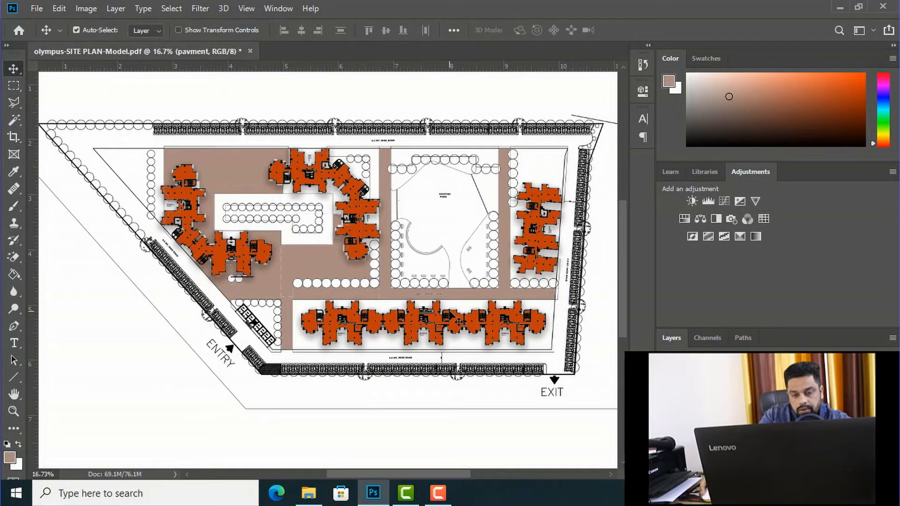
Step: Add a Pattern Overlay to the pavment layer using the 2124.jpg stone pattern
{"action": "scroll", "coordinate": [351, 323], "scroll_direction": "up", "scroll_amount": 3}
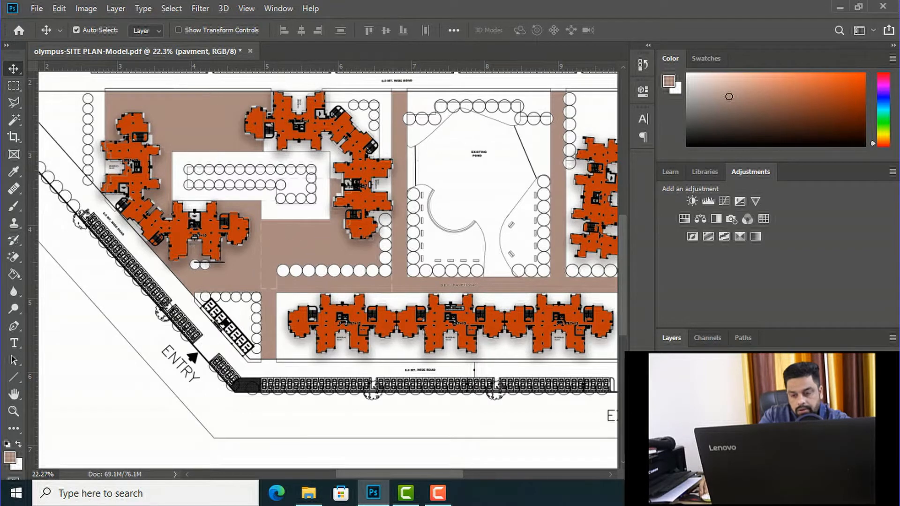
{"action": "right_click", "coordinate": [694, 183]}
{"action": "left_click", "coordinate": [744, 193]}
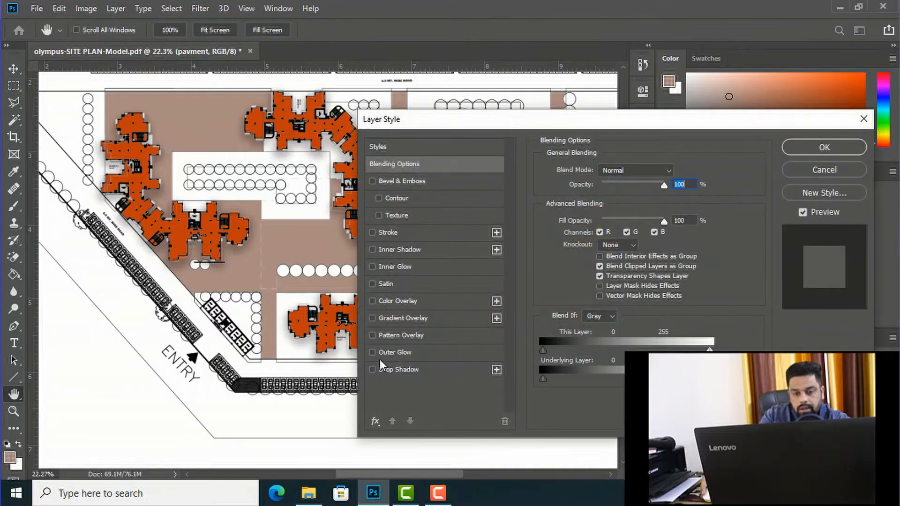
{"action": "left_click", "coordinate": [372, 335]}
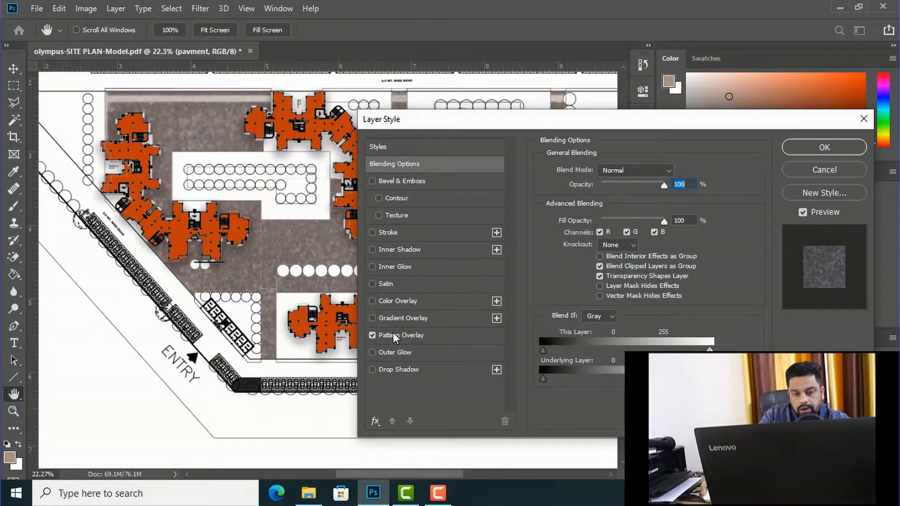
{"action": "left_click", "coordinate": [393, 334]}
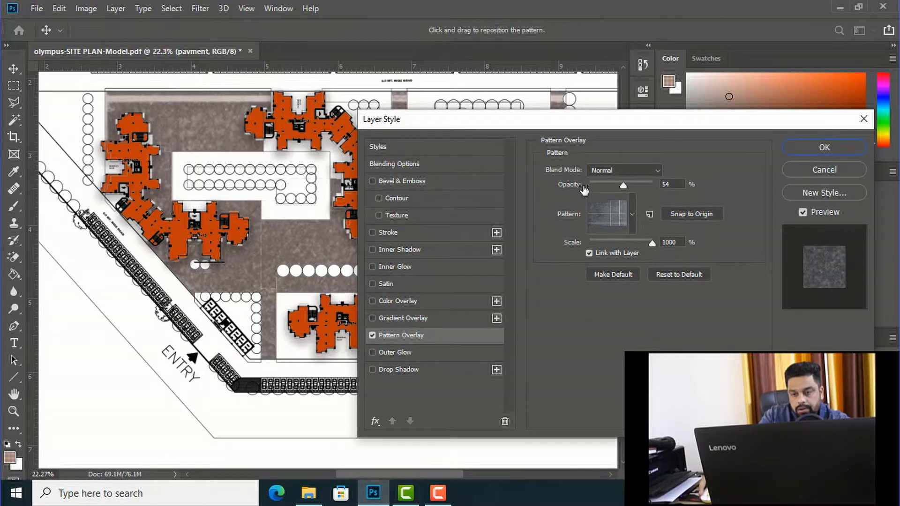
{"action": "left_click", "coordinate": [632, 215]}
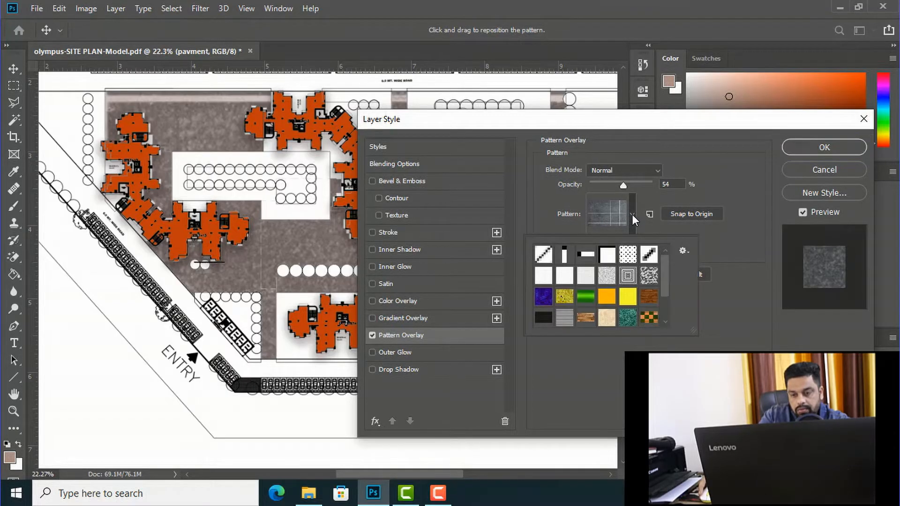
{"action": "scroll", "coordinate": [649, 282], "scroll_direction": "down", "scroll_amount": 1}
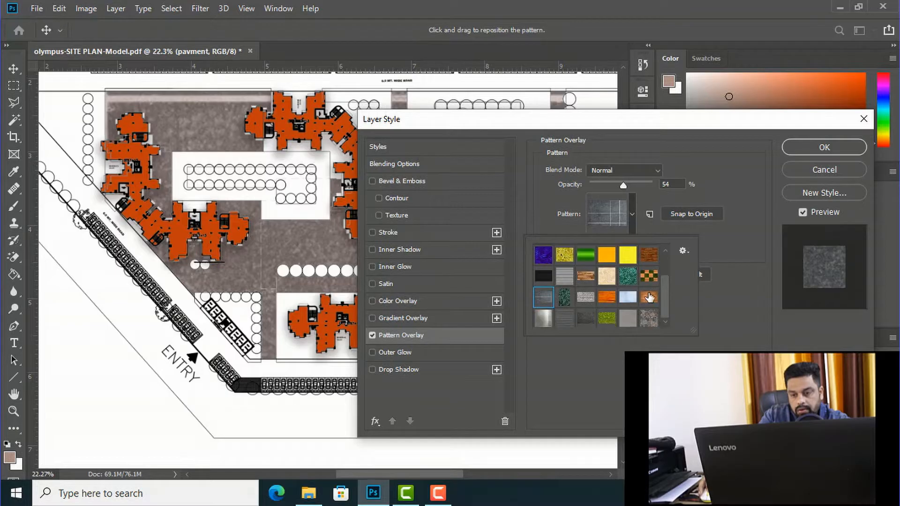
{"action": "left_click", "coordinate": [649, 319]}
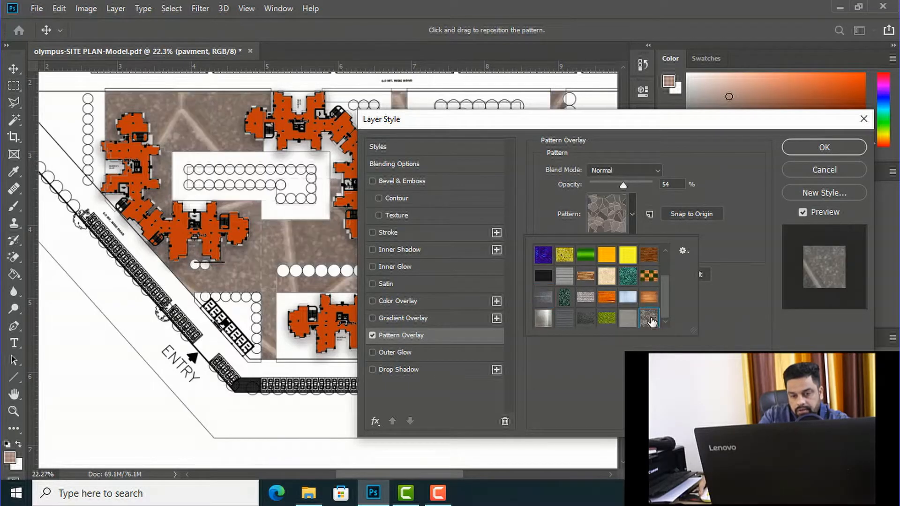
Step: Choose the paving stone pattern for the pavment layer's Pattern Overlay and set its scale to 79%
{"action": "double_click", "coordinate": [650, 321]}
{"action": "left_click_drag", "start_coordinate": [514, 125], "coordinate": [679, 165]}
{"action": "left_click_drag", "start_coordinate": [814, 284], "coordinate": [781, 283]}
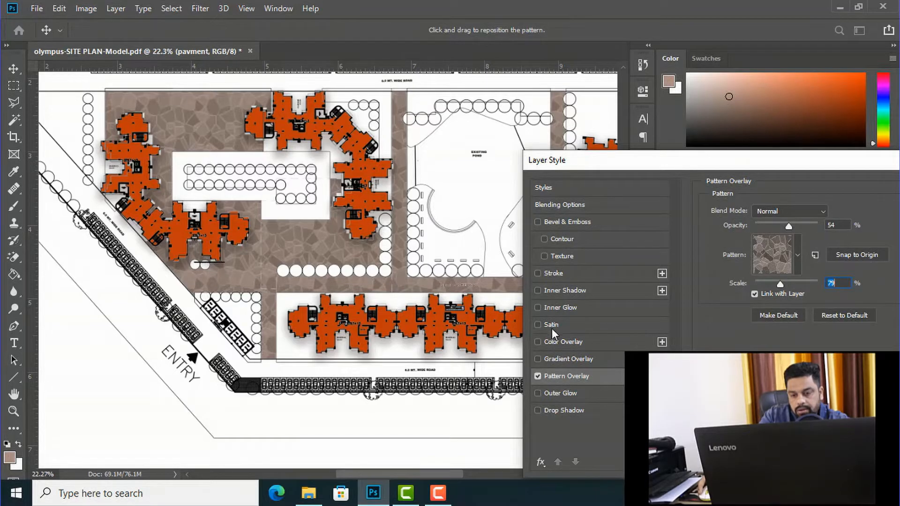
Step: Add an Inner Shadow to the pavment layer with 6 px distance, 45% choke and 9 px size, and apply the layer style
{"action": "left_click", "coordinate": [537, 291]}
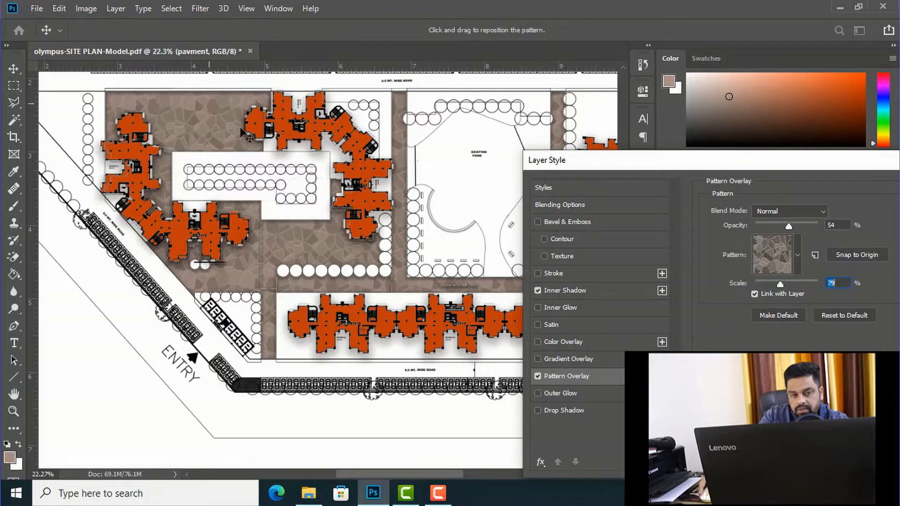
{"action": "left_click", "coordinate": [572, 291]}
{"action": "left_click_drag", "start_coordinate": [763, 302], "coordinate": [760, 271]}
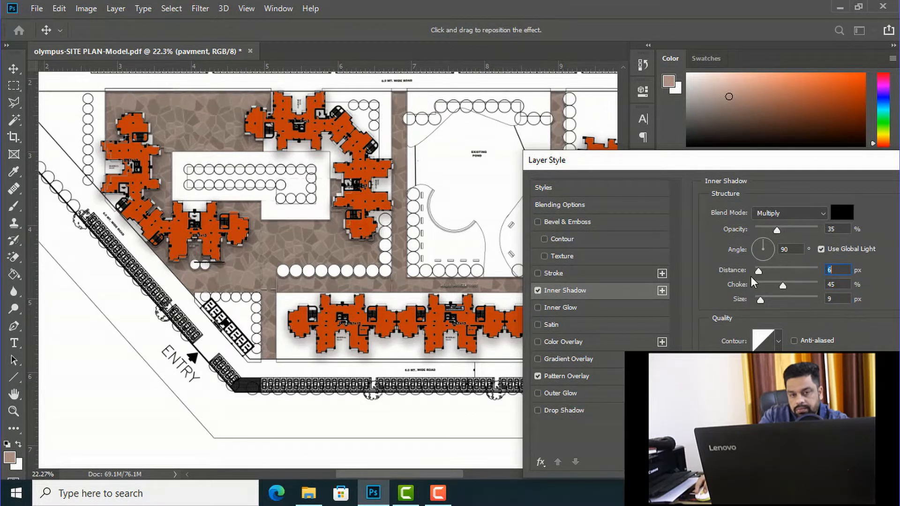
{"action": "left_click_drag", "start_coordinate": [766, 161], "coordinate": [537, 161]}
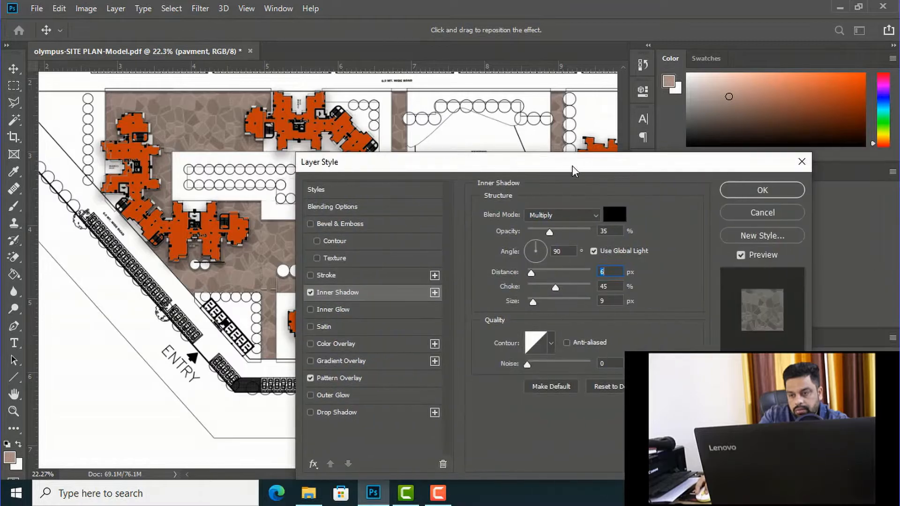
{"action": "left_click", "coordinate": [747, 191]}
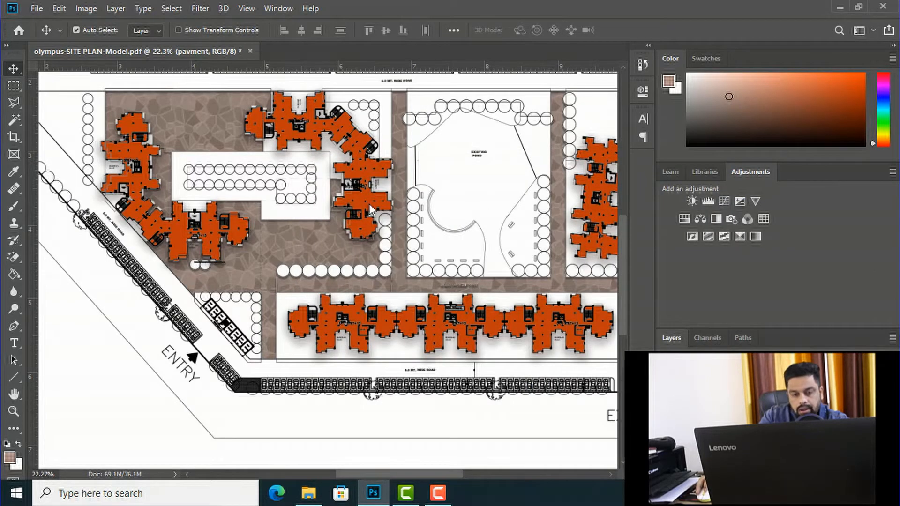
Step: Select the central courtyard's lawn around and between the tree rows on the site plan layer with the Magic Wand
{"action": "scroll", "coordinate": [355, 167], "scroll_direction": "down", "scroll_amount": 1}
{"action": "scroll", "coordinate": [323, 197], "scroll_direction": "up", "scroll_amount": 2}
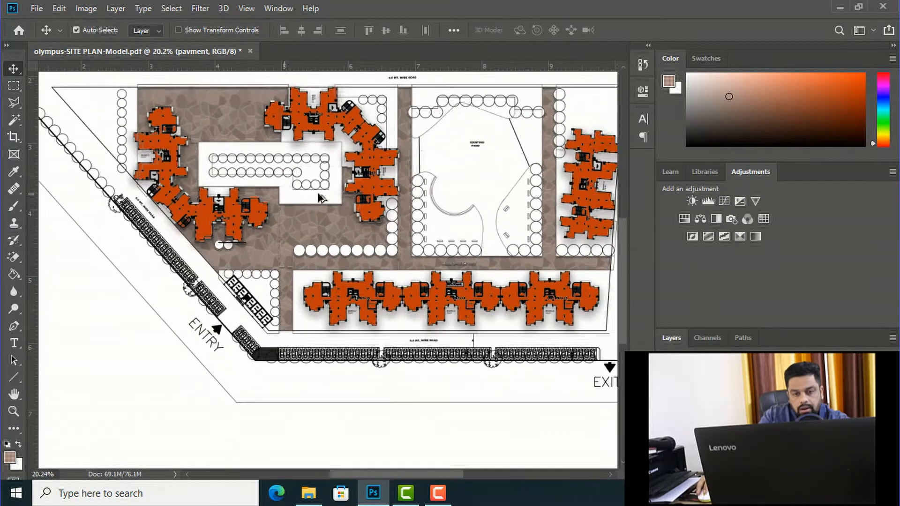
{"action": "scroll", "coordinate": [239, 164], "scroll_direction": "down", "scroll_amount": 3}
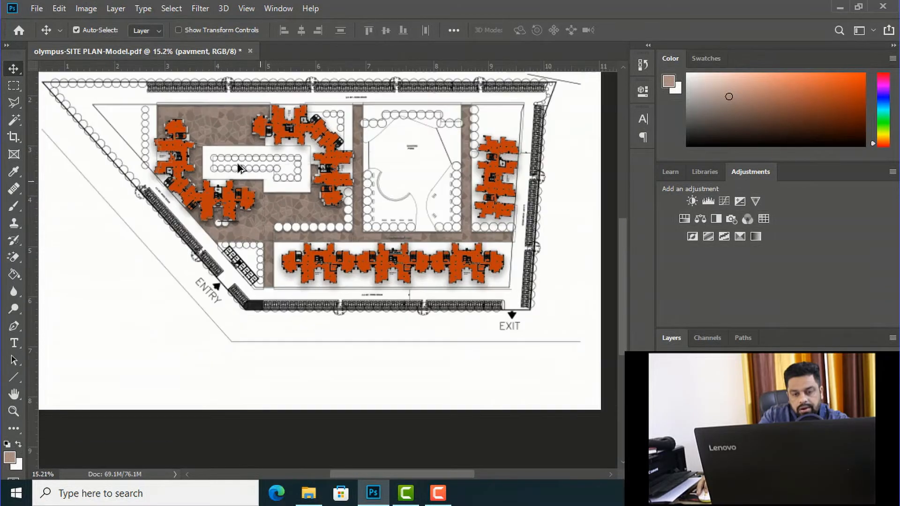
{"action": "scroll", "coordinate": [181, 161], "scroll_direction": "up", "scroll_amount": 4}
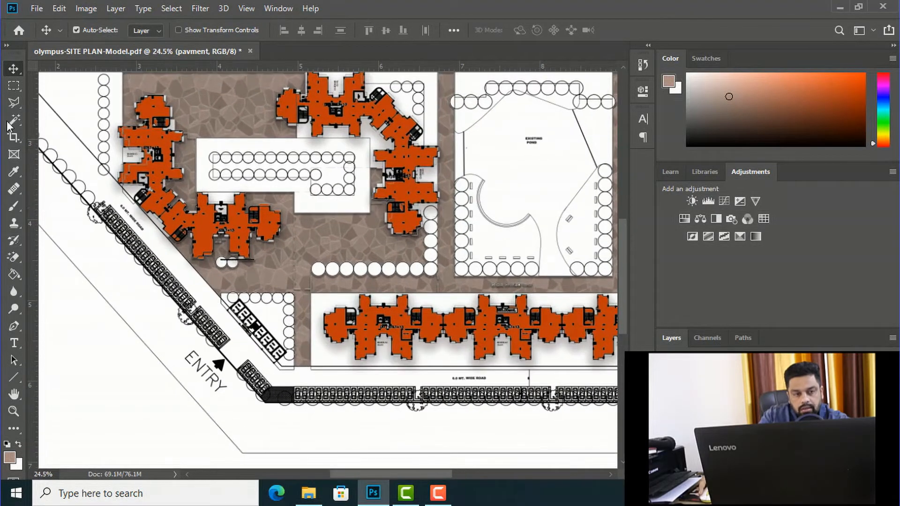
{"action": "left_click", "coordinate": [14, 122]}
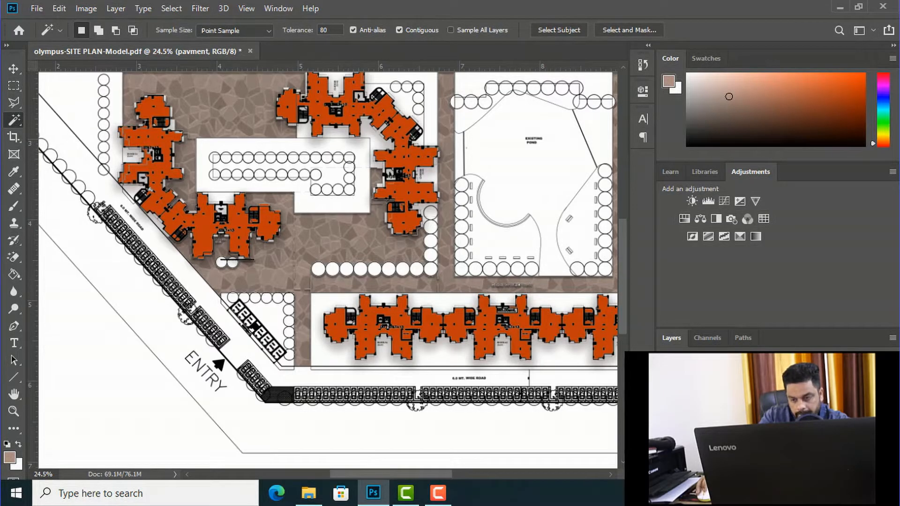
{"action": "left_click", "coordinate": [722, 436]}
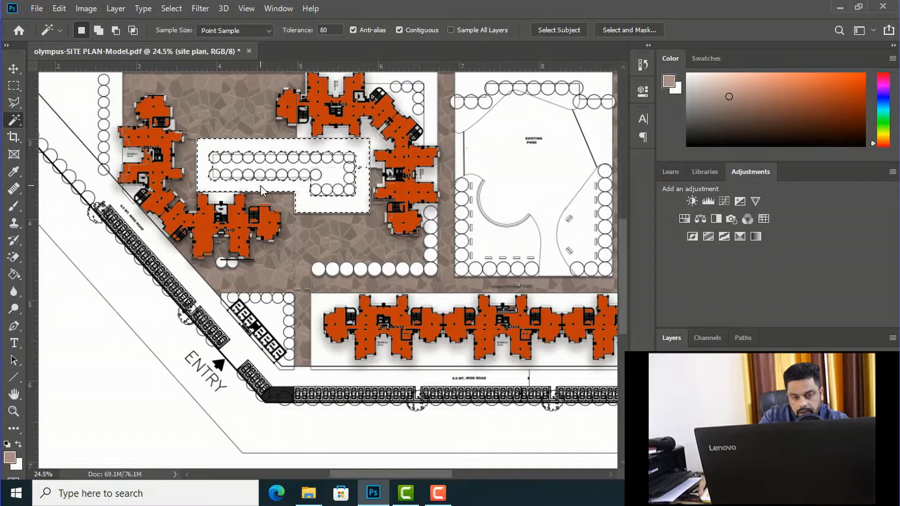
{"action": "left_click", "coordinate": [325, 170], "text": "shift"}
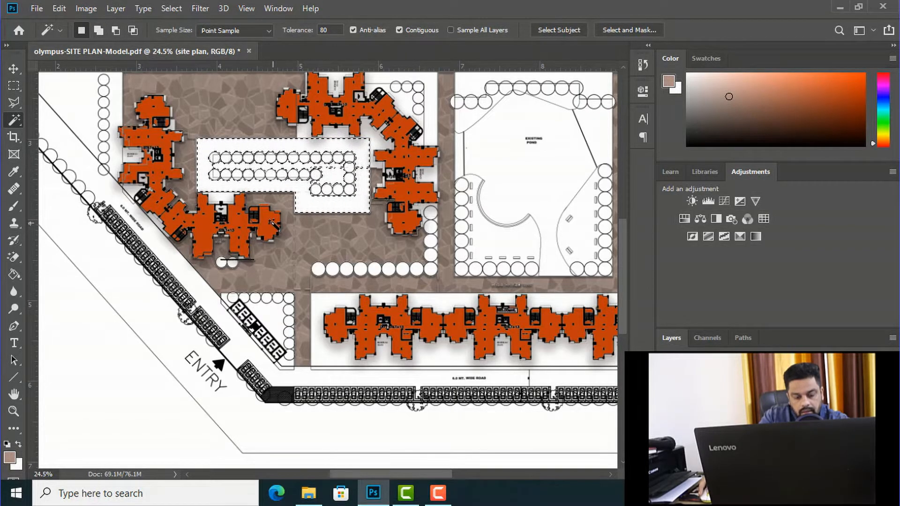
{"action": "scroll", "coordinate": [271, 222], "scroll_direction": "down", "scroll_amount": 2}
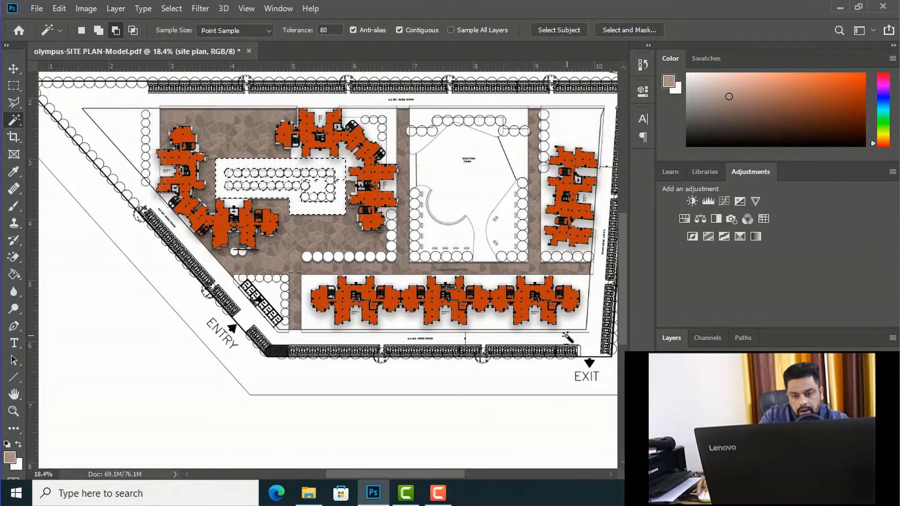
{"action": "scroll", "coordinate": [567, 336], "scroll_direction": "up", "scroll_amount": 1}
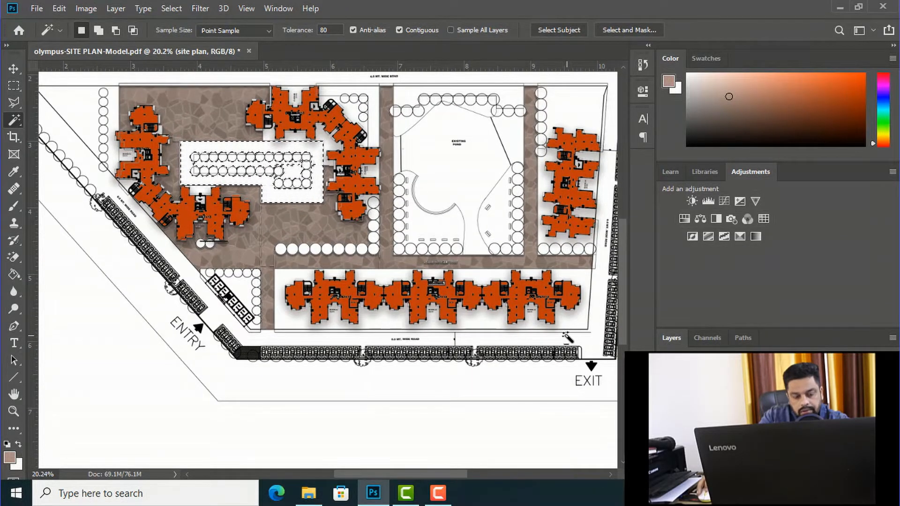
Step: Add the lawns around the southern and eastern building blocks and the triangular plot near the entry to the selection
{"action": "left_click", "coordinate": [381, 281], "text": "shift"}
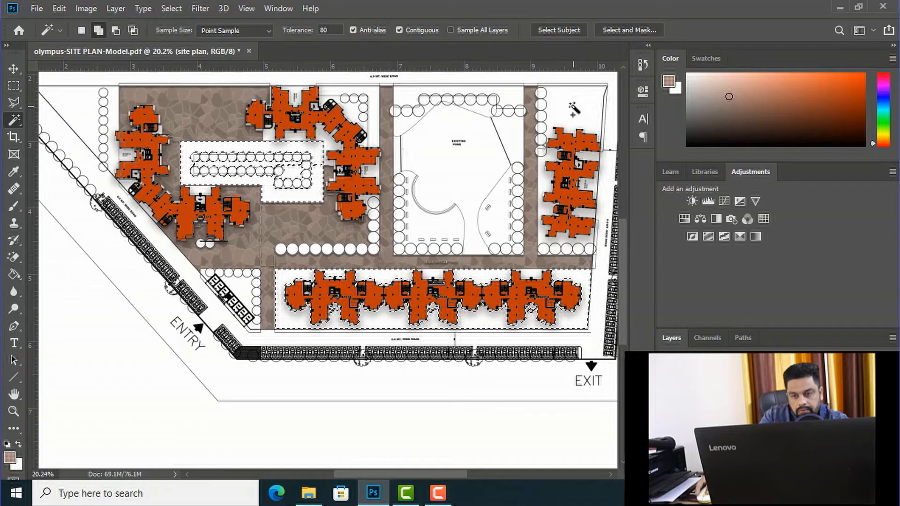
{"action": "left_click", "coordinate": [546, 182]}
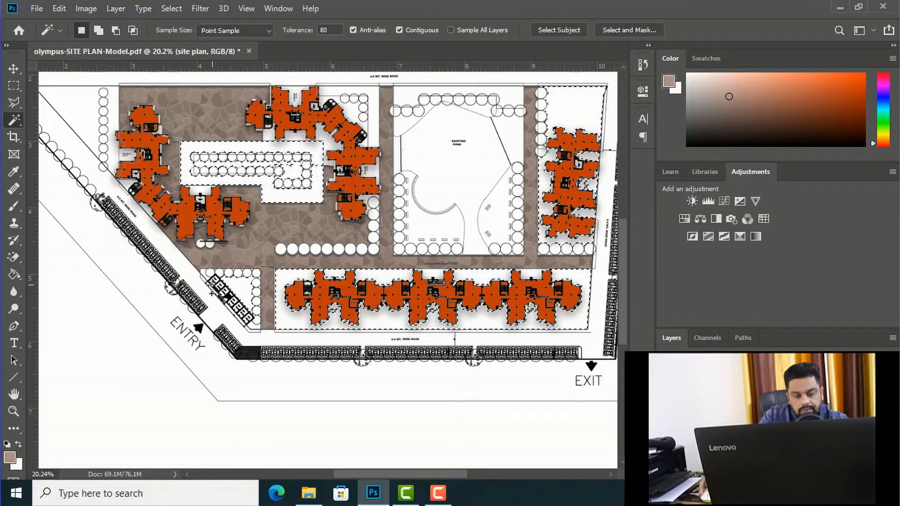
{"action": "scroll", "coordinate": [210, 282], "scroll_direction": "up", "scroll_amount": 3}
{"action": "scroll", "coordinate": [208, 280], "scroll_direction": "up", "scroll_amount": 2}
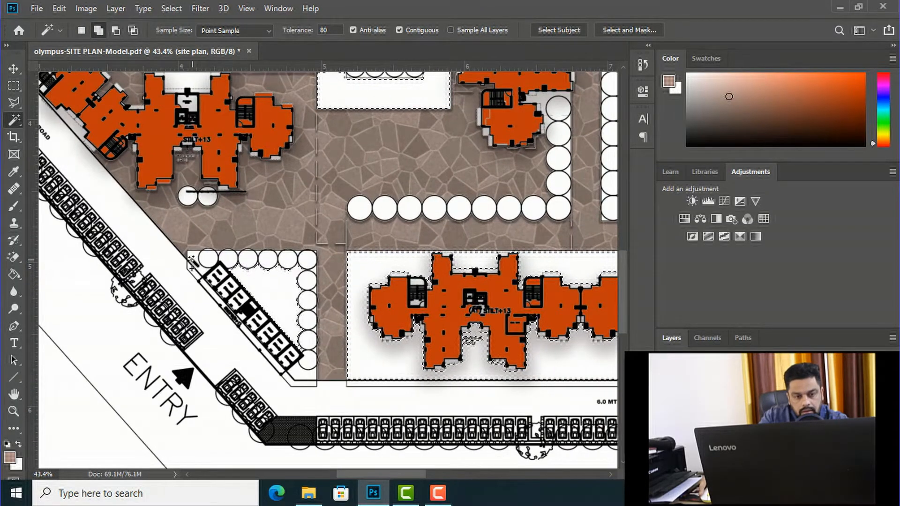
{"action": "left_click", "coordinate": [293, 372], "text": "shift"}
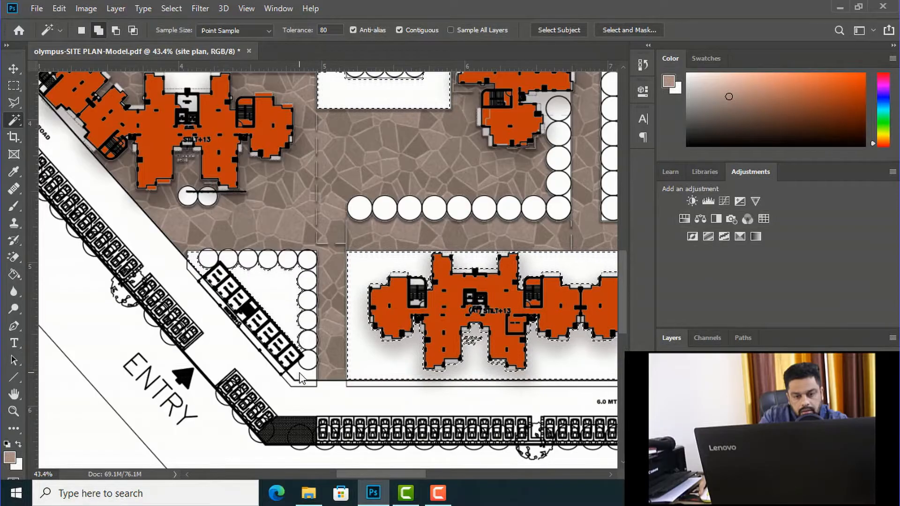
Step: Add the lawn areas surrounding the northern building block, including its corner with the tree row, to the selection
{"action": "scroll", "coordinate": [294, 292], "scroll_direction": "down", "scroll_amount": 5}
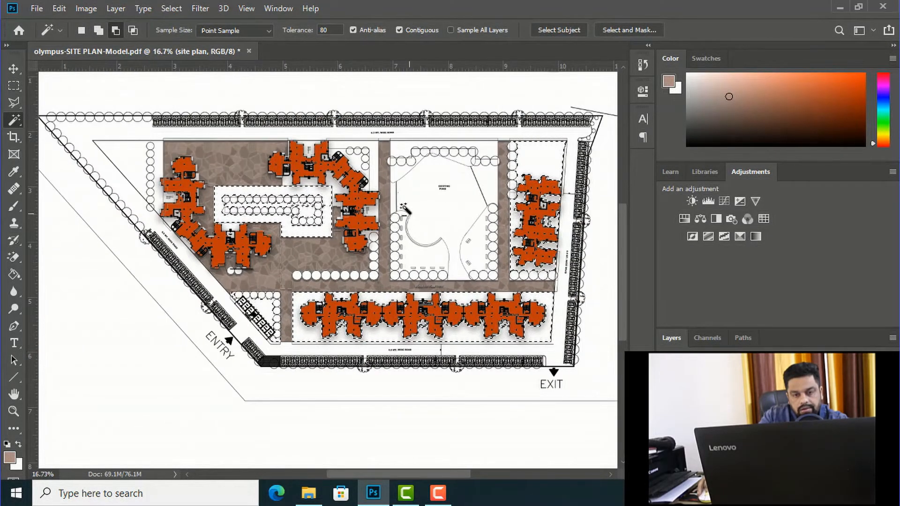
{"action": "scroll", "coordinate": [377, 173], "scroll_direction": "up", "scroll_amount": 2}
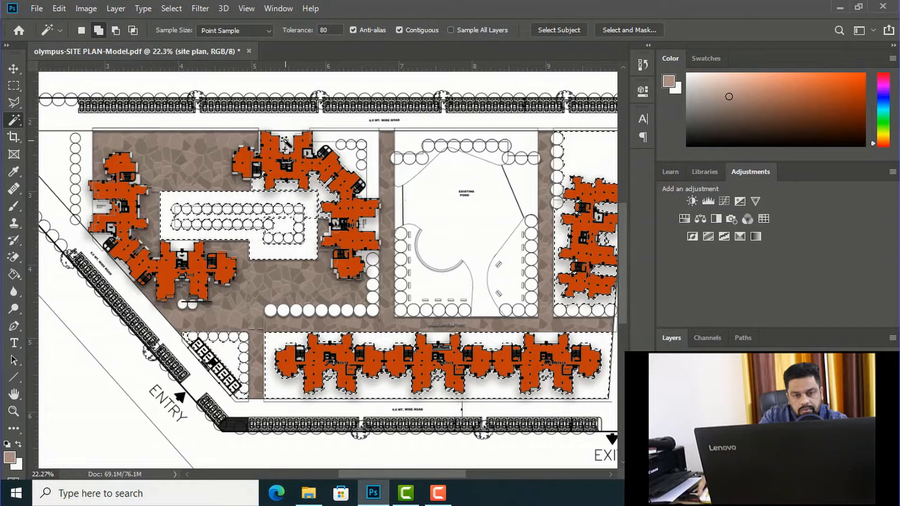
{"action": "scroll", "coordinate": [309, 144], "scroll_direction": "up", "scroll_amount": 2}
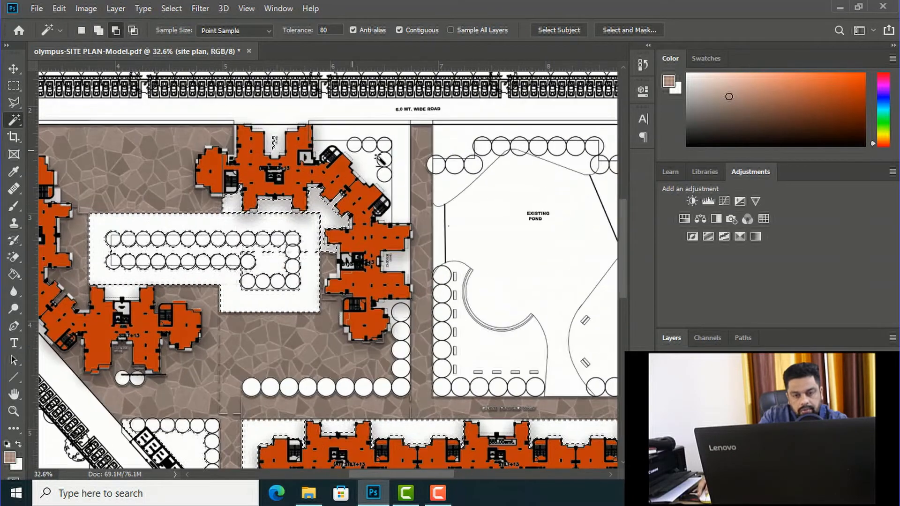
{"action": "scroll", "coordinate": [380, 159], "scroll_direction": "up", "scroll_amount": 1}
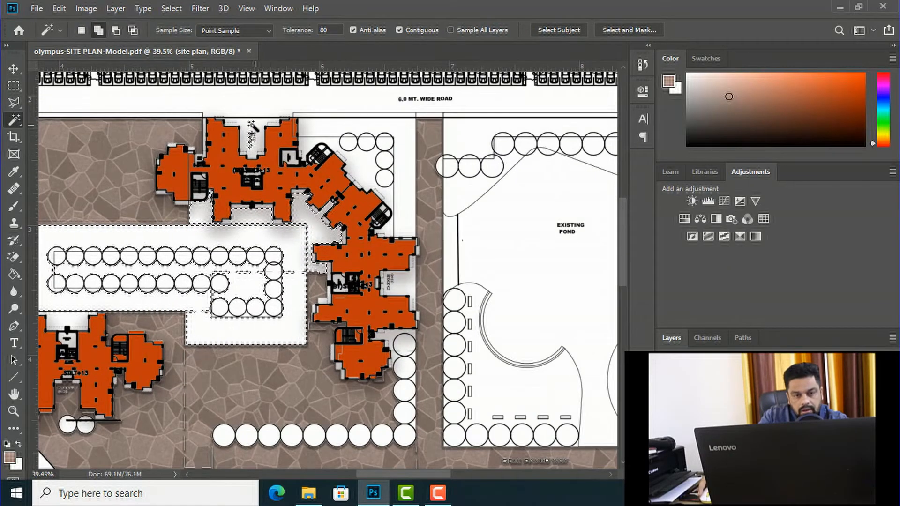
{"action": "left_click", "coordinate": [352, 143]}
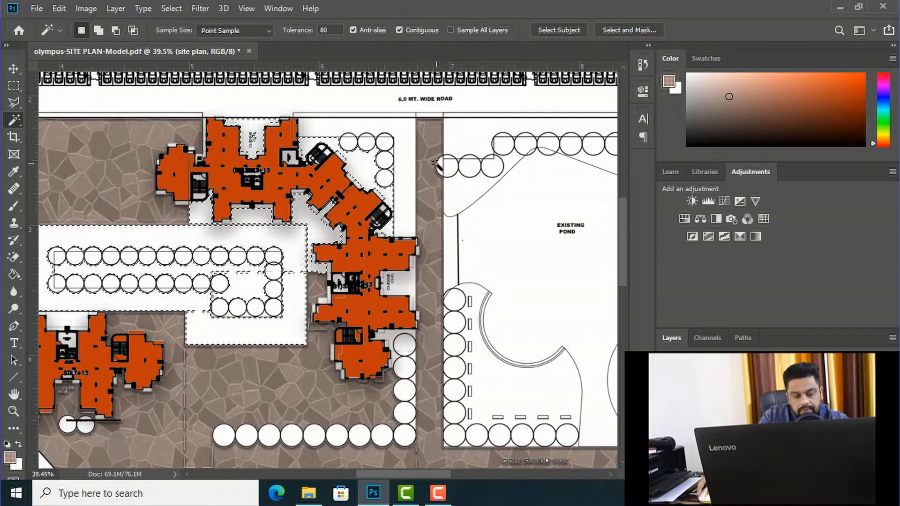
{"action": "scroll", "coordinate": [425, 162], "scroll_direction": "up", "scroll_amount": 4}
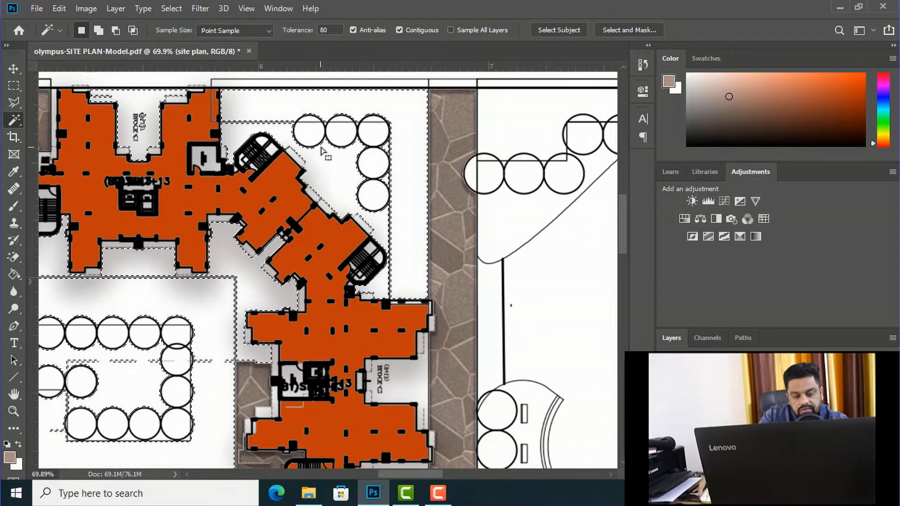
{"action": "scroll", "coordinate": [389, 152], "scroll_direction": "down", "scroll_amount": 2}
{"action": "scroll", "coordinate": [388, 152], "scroll_direction": "down", "scroll_amount": 4}
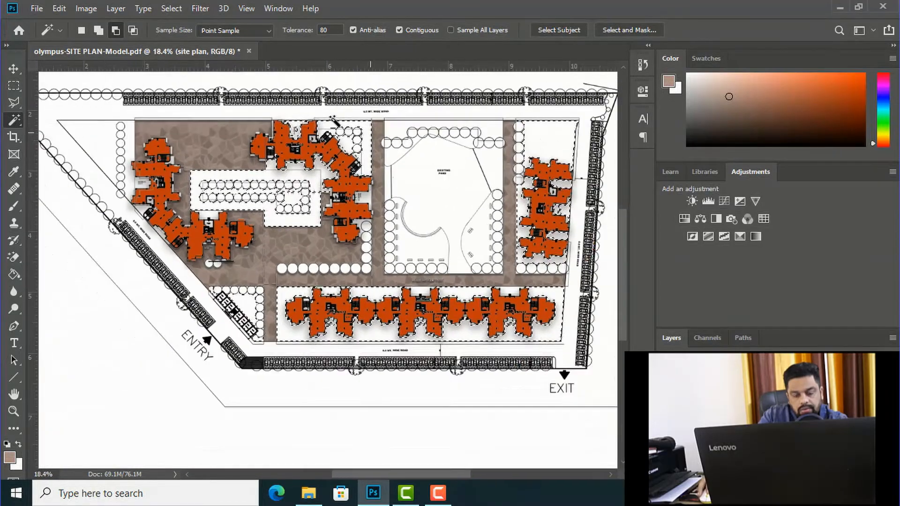
{"action": "scroll", "coordinate": [333, 121], "scroll_direction": "down", "scroll_amount": 1}
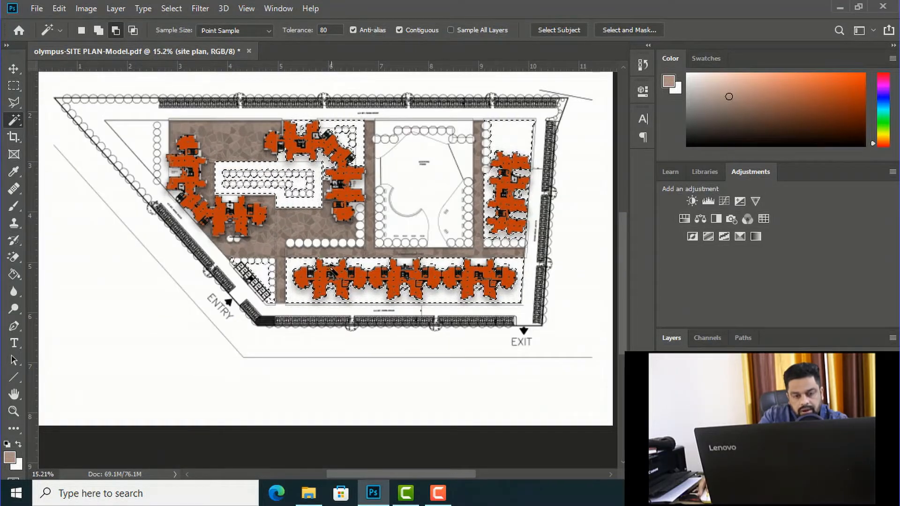
Step: Add the triangular lawn at the site's northwest corner, on both sides of its tree row, to the selection
{"action": "scroll", "coordinate": [141, 154], "scroll_direction": "up", "scroll_amount": 2}
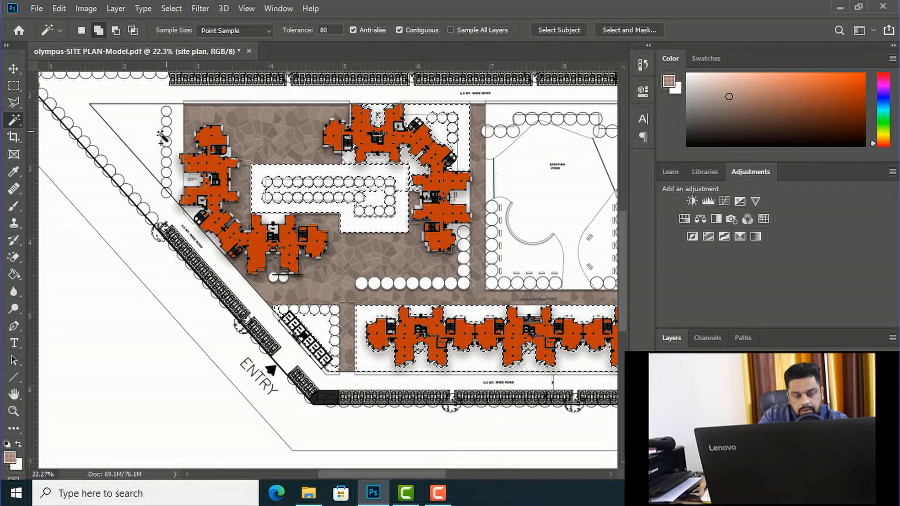
{"action": "left_click", "coordinate": [147, 133], "text": "shift"}
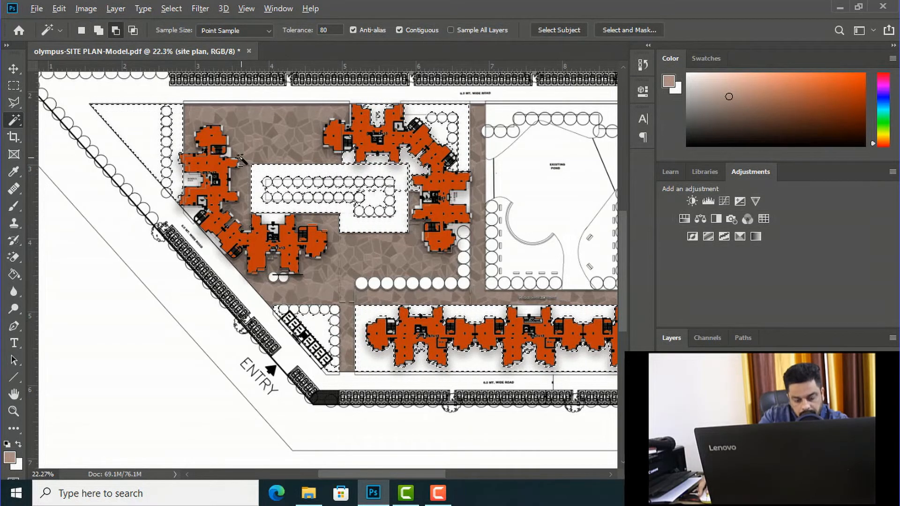
{"action": "scroll", "coordinate": [240, 158], "scroll_direction": "down", "scroll_amount": 2, "text": "alt"}
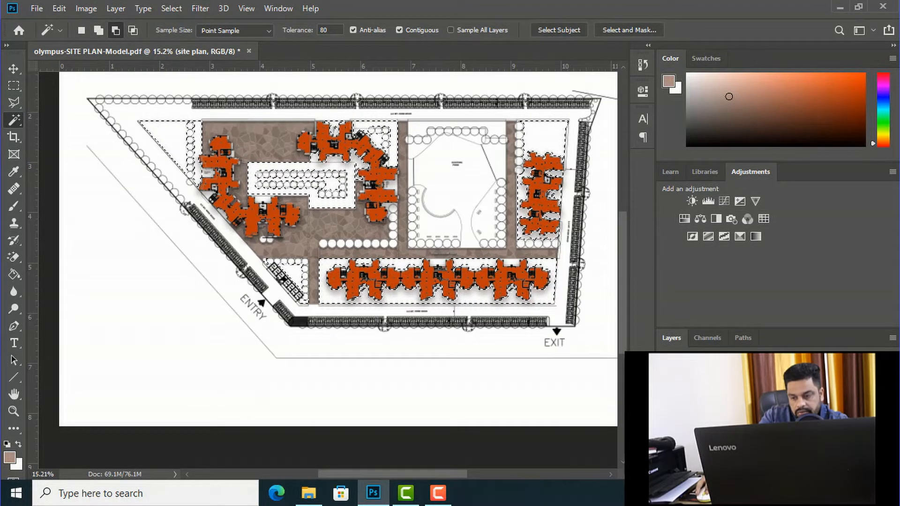
Step: Create a new layer named grass and set the foreground colour to a medium green
{"action": "key", "text": "ctrl+j"}
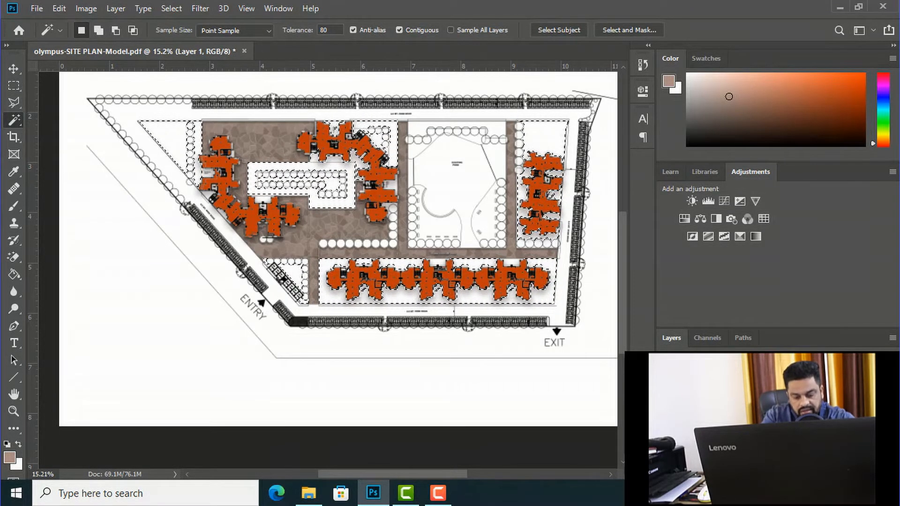
{"action": "key", "text": "Return"}
{"action": "left_click", "coordinate": [10, 458]}
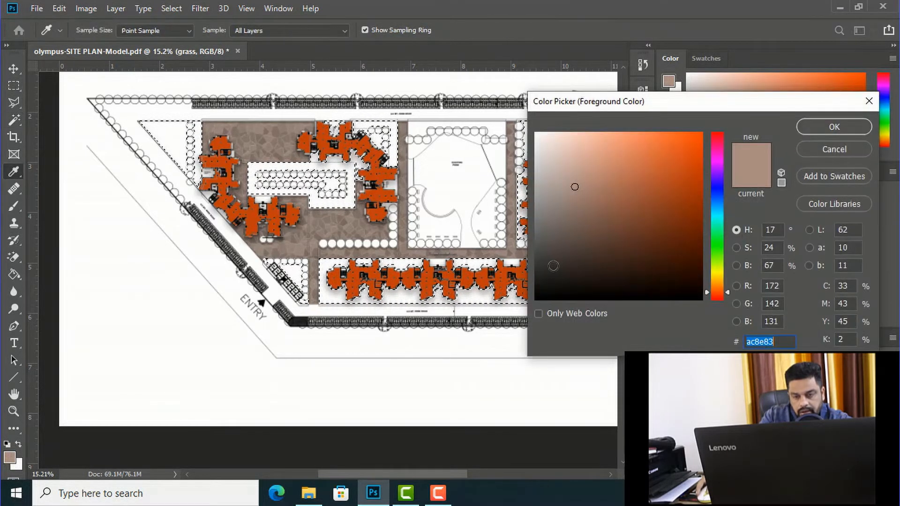
{"action": "type", "text": "1b2616"}
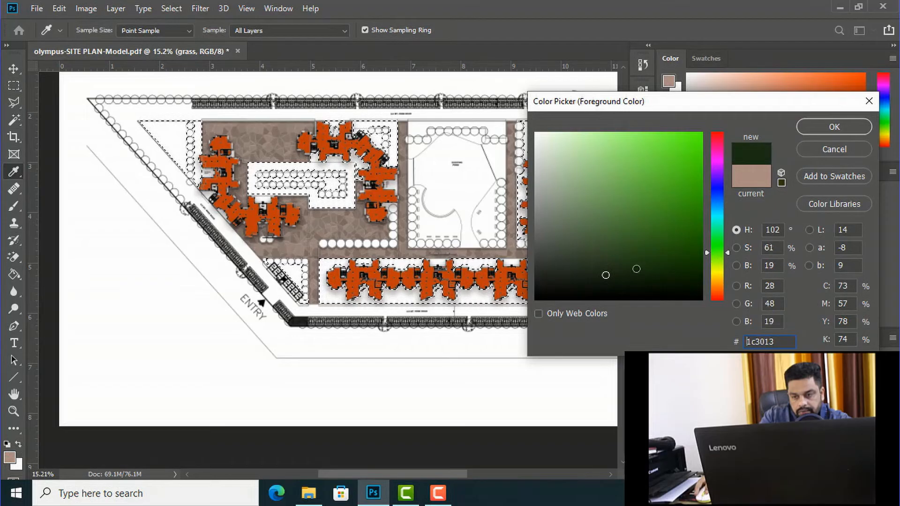
{"action": "left_click_drag", "start_coordinate": [635, 269], "coordinate": [625, 203]}
{"action": "left_click", "coordinate": [839, 129]}
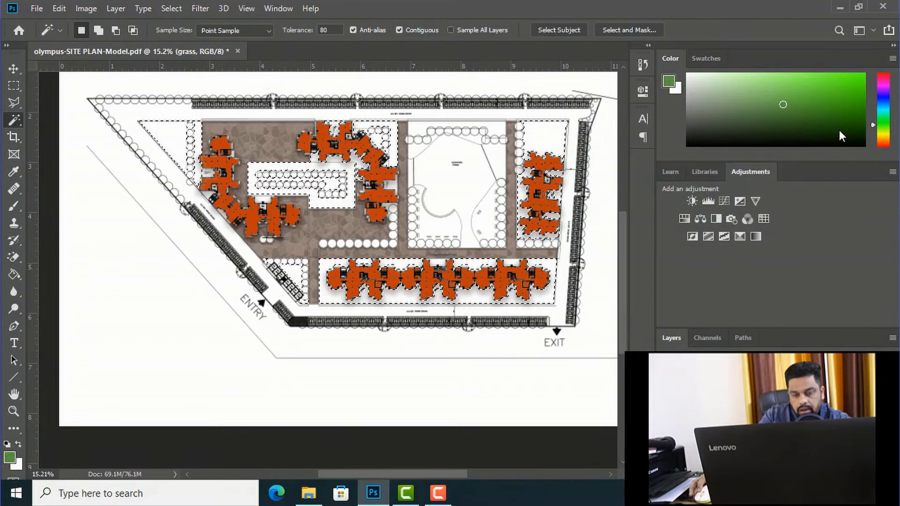
Step: Fill the selected lawn areas on the grass layer with the green foreground colour, and deselect them
{"action": "key", "text": "g"}
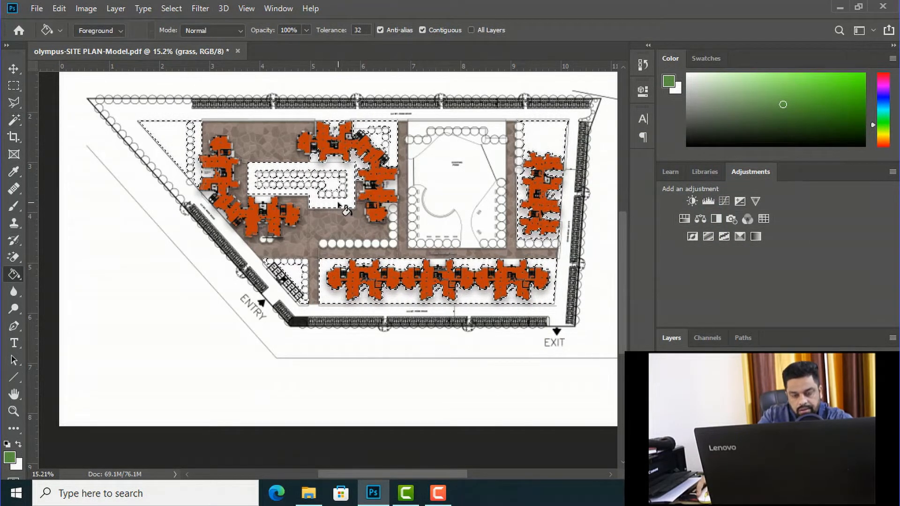
{"action": "left_click", "coordinate": [338, 202]}
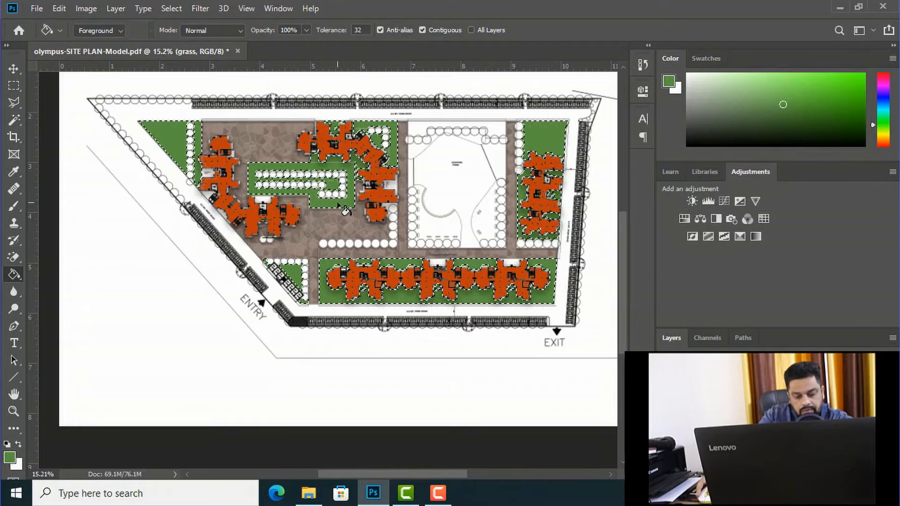
{"action": "key", "text": "ctrl+d"}
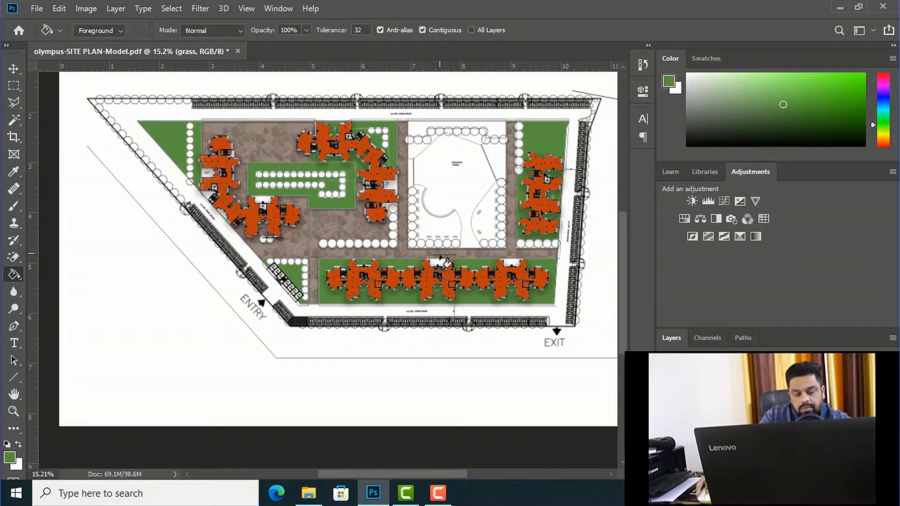
{"action": "left_click", "coordinate": [14, 68]}
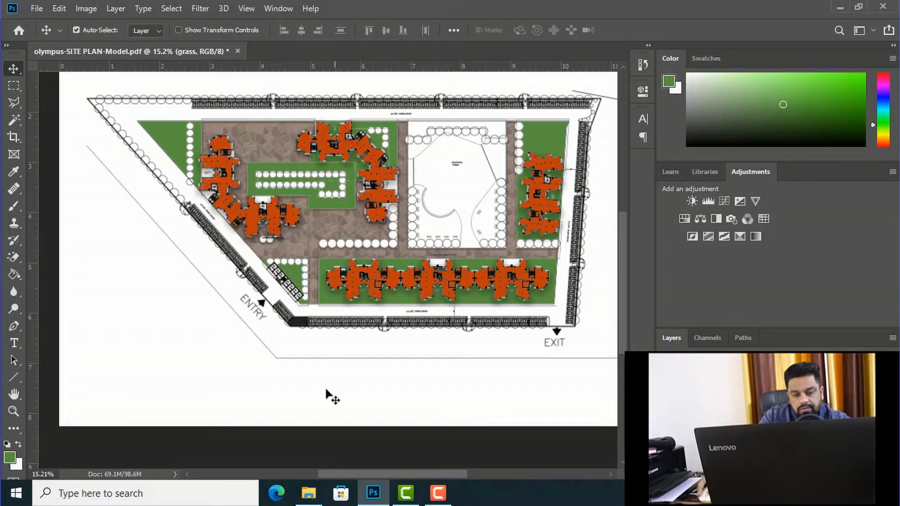
{"action": "mouse_move", "coordinate": [309, 497]}
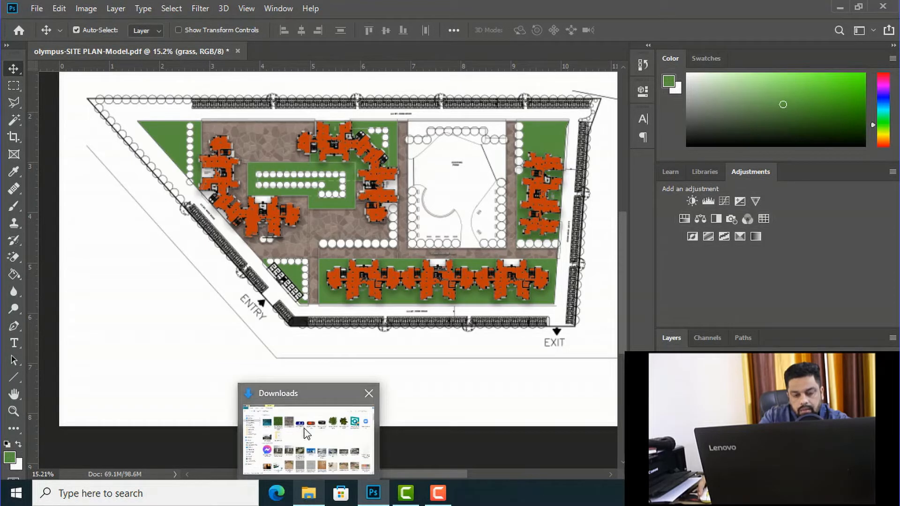
{"action": "left_click", "coordinate": [304, 431]}
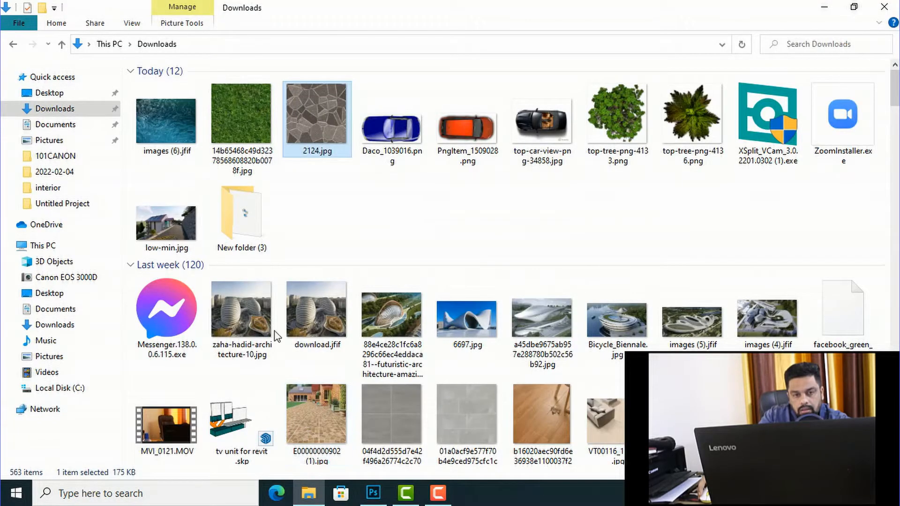
{"action": "left_click", "coordinate": [237, 115]}
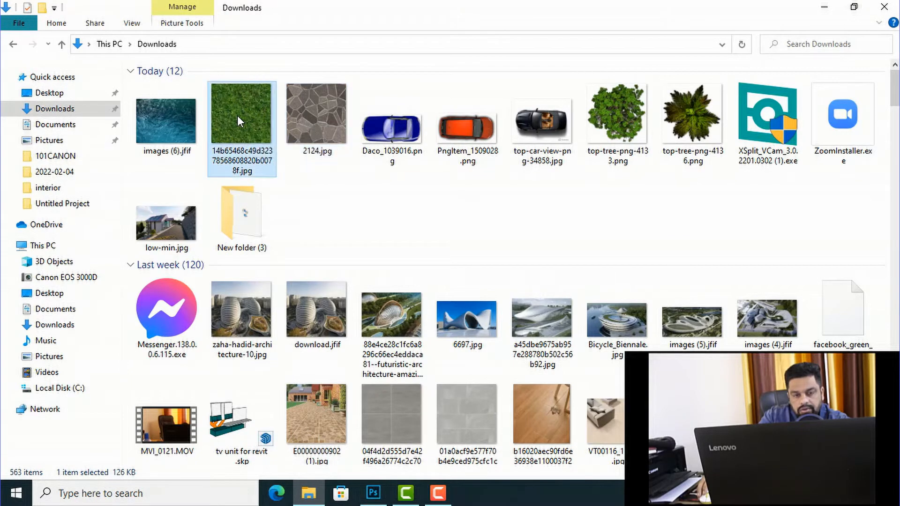
{"action": "right_click", "coordinate": [237, 115]}
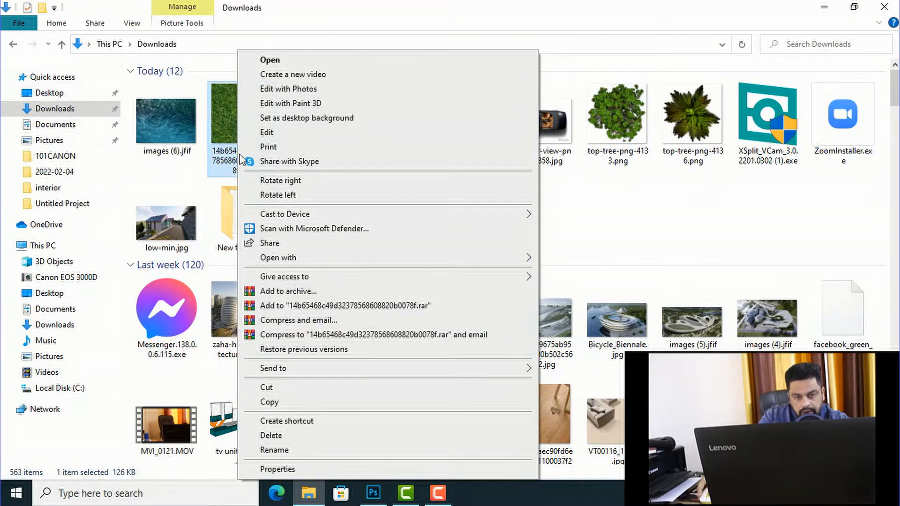
{"action": "mouse_move", "coordinate": [271, 257]}
{"action": "left_click", "coordinate": [572, 263]}
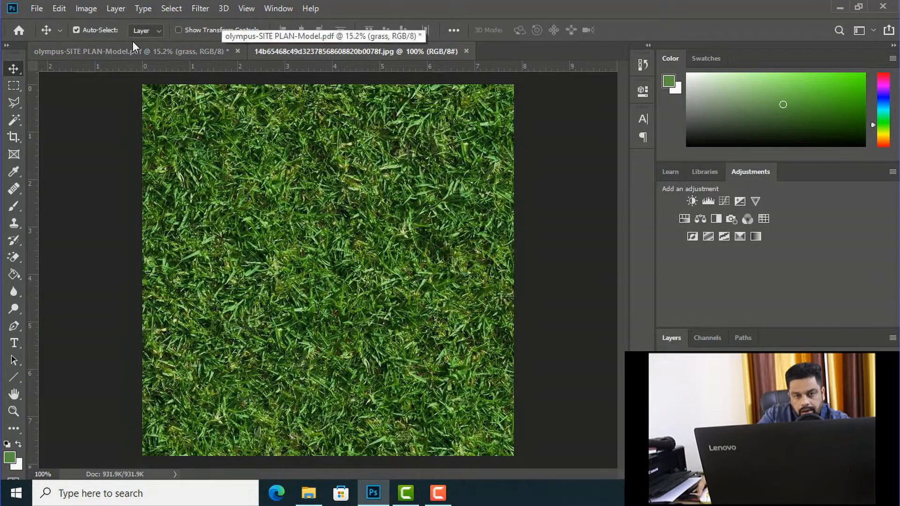
Step: Define the grass texture as a pattern under its default file name and close the image
{"action": "left_click", "coordinate": [59, 9]}
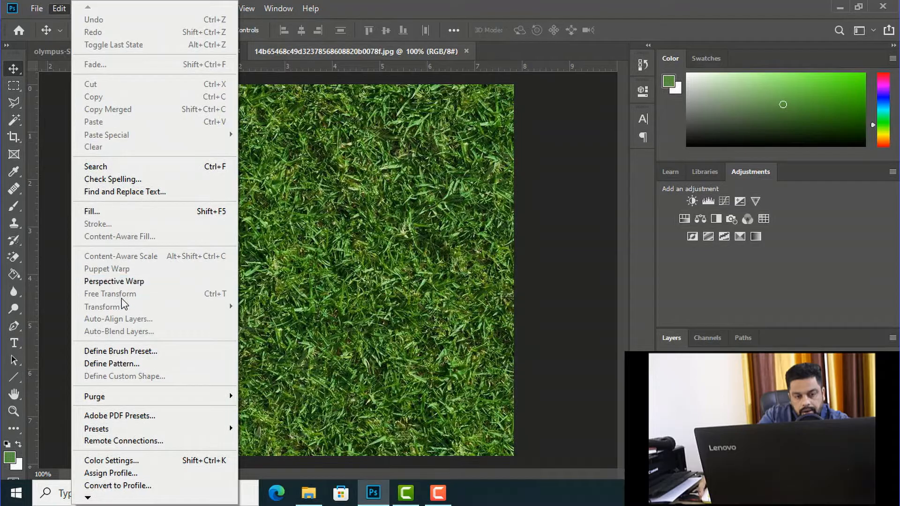
{"action": "left_click", "coordinate": [113, 363]}
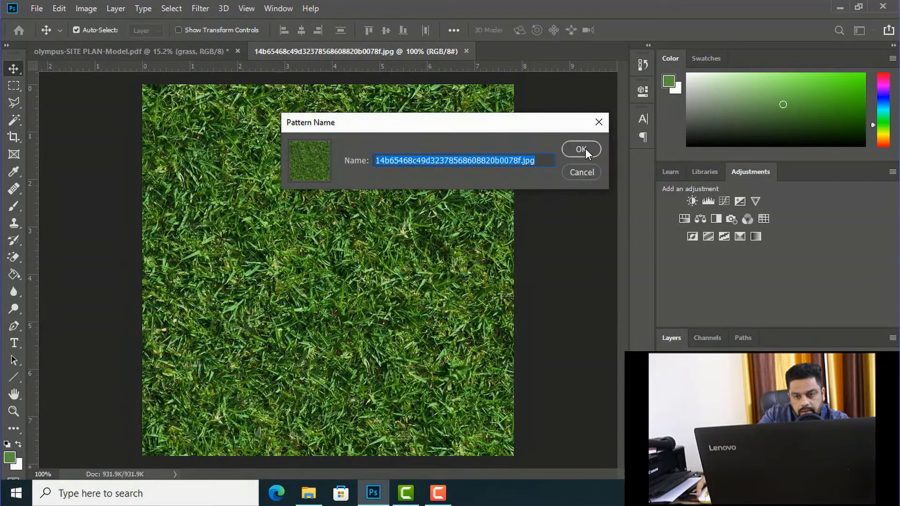
{"action": "left_click", "coordinate": [581, 150]}
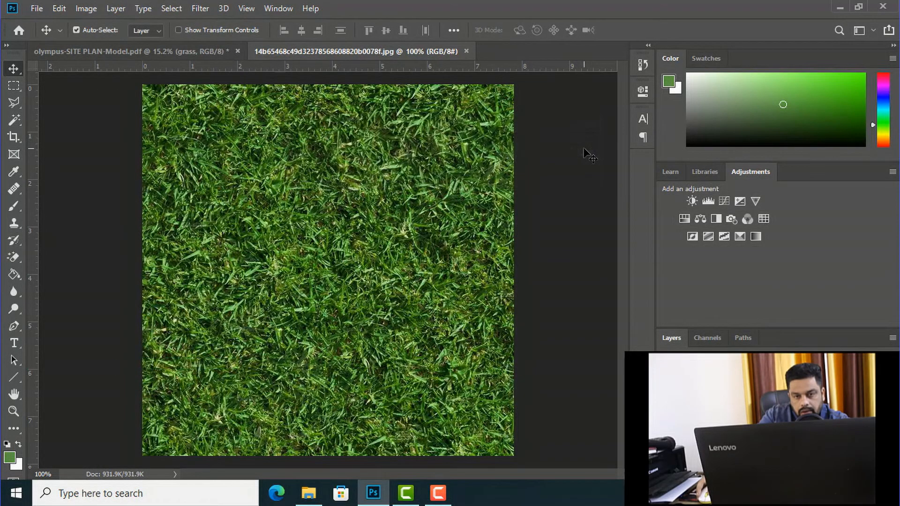
{"action": "left_click", "coordinate": [467, 51]}
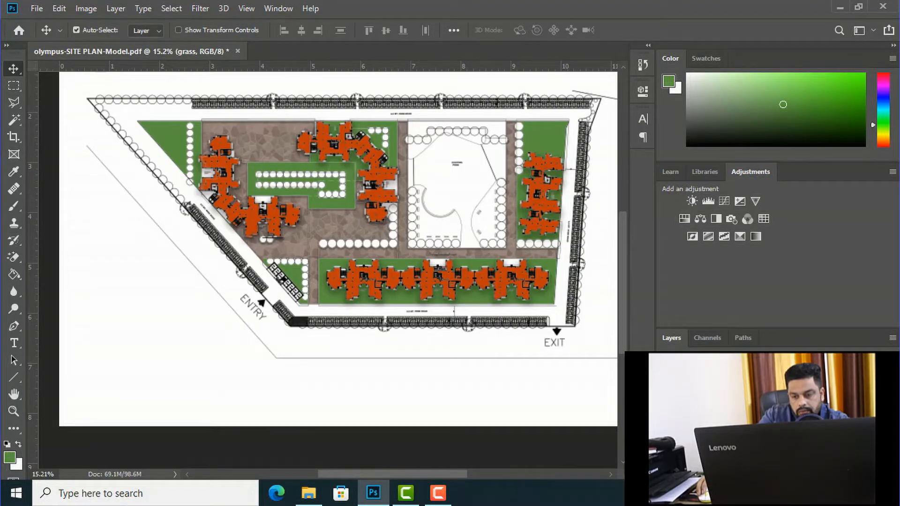
Step: Enable a Pattern Overlay in the grass layer's blending options and show its settings
{"action": "right_click", "coordinate": [707, 422]}
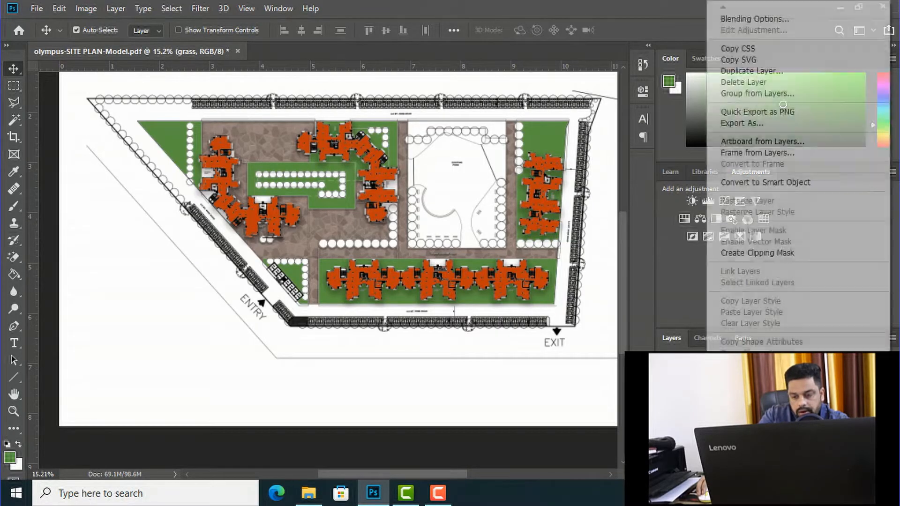
{"action": "left_click", "coordinate": [775, 23]}
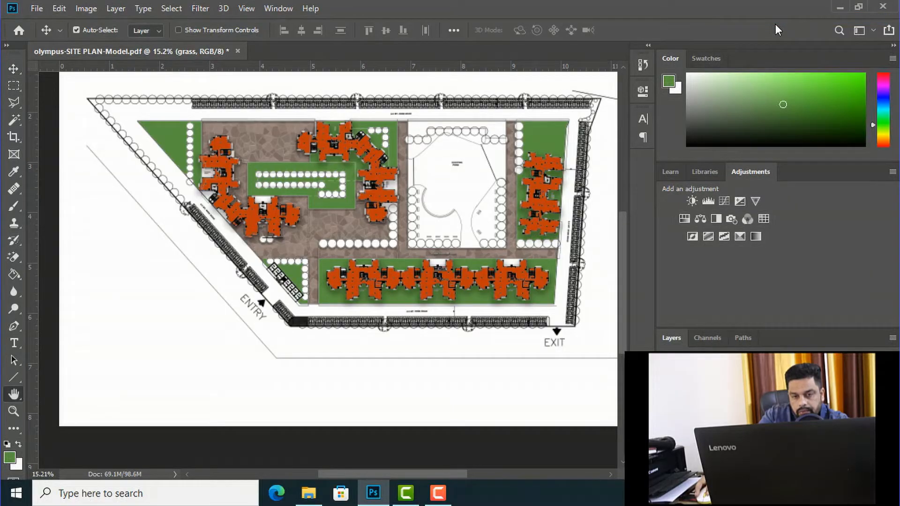
{"action": "left_click_drag", "start_coordinate": [407, 159], "coordinate": [643, 98]}
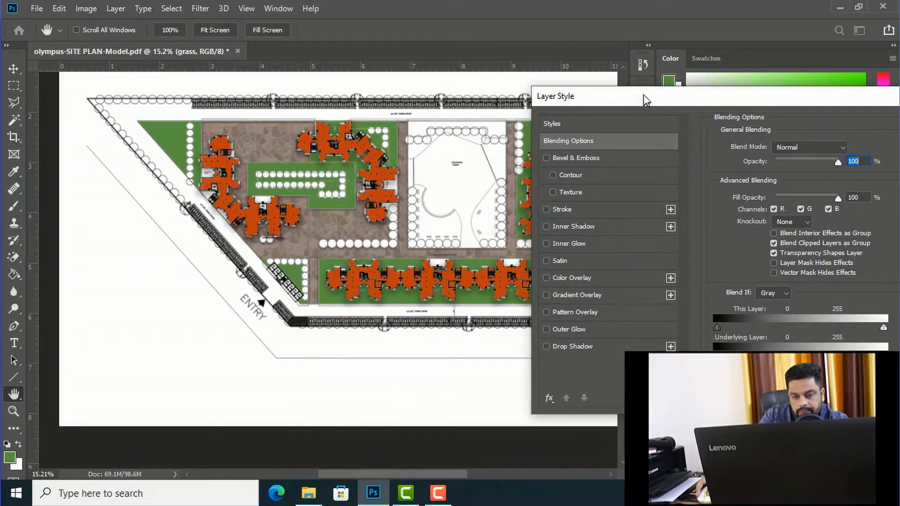
{"action": "left_click", "coordinate": [546, 312]}
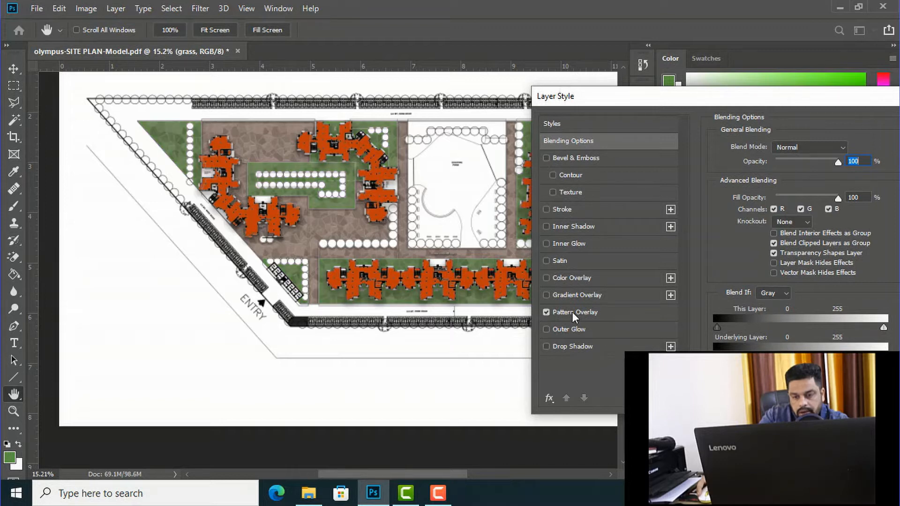
{"action": "left_click", "coordinate": [572, 312]}
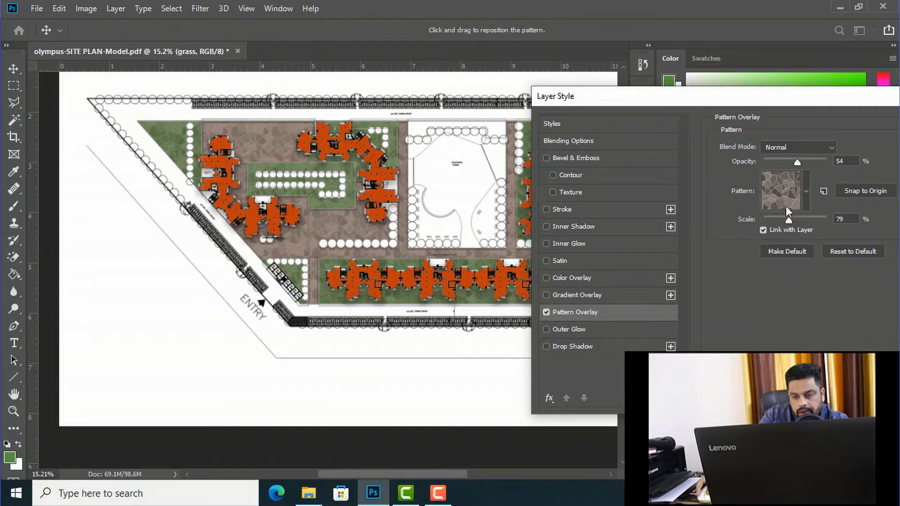
Step: Choose the yellow-green grass pattern for the lawn overlay and set its scale to 53%
{"action": "left_click", "coordinate": [806, 191]}
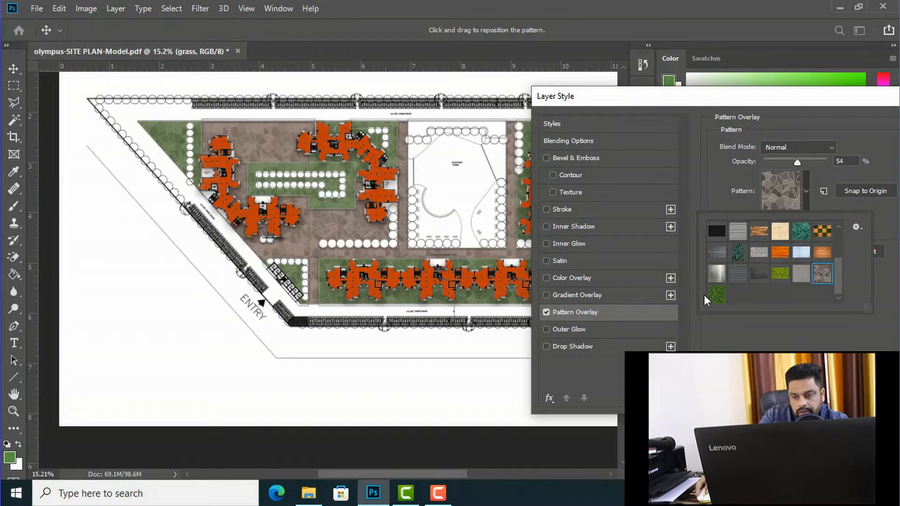
{"action": "left_click", "coordinate": [715, 294]}
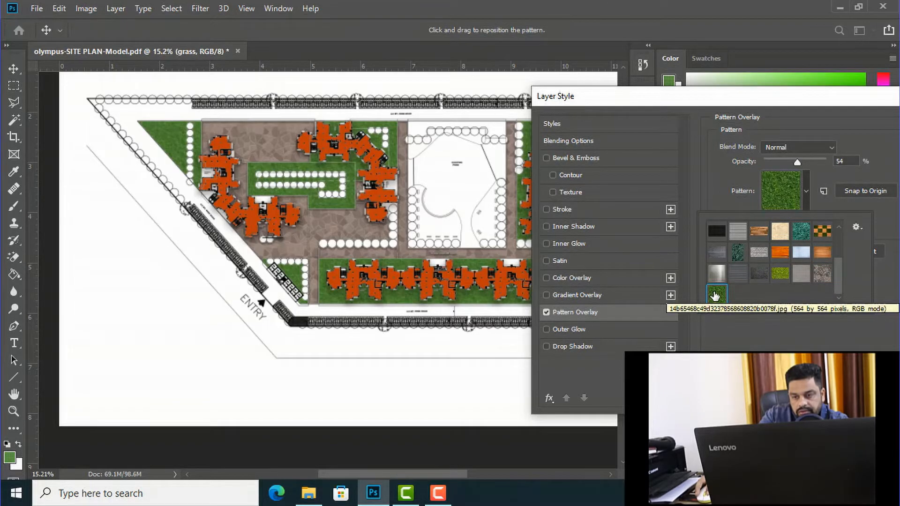
{"action": "double_click", "coordinate": [779, 277]}
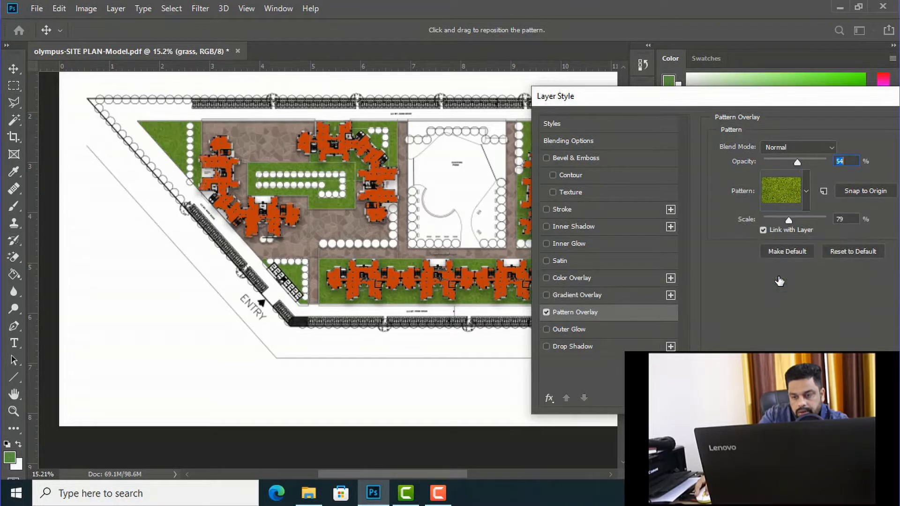
{"action": "left_click_drag", "start_coordinate": [724, 94], "coordinate": [637, 178]}
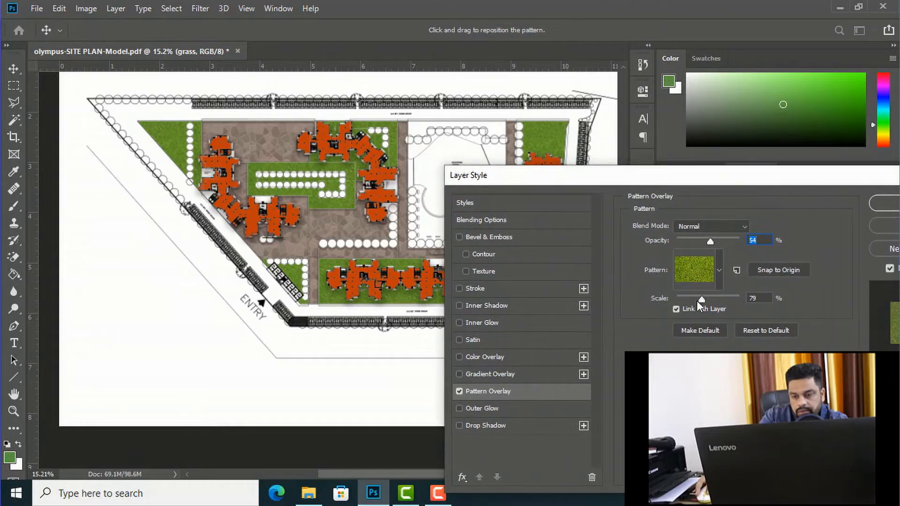
{"action": "mouse_move", "coordinate": [699, 297]}
{"action": "left_mouse_down"}
{"action": "mouse_move", "coordinate": [726, 297]}
{"action": "mouse_move", "coordinate": [705, 297]}
{"action": "left_mouse_up"}
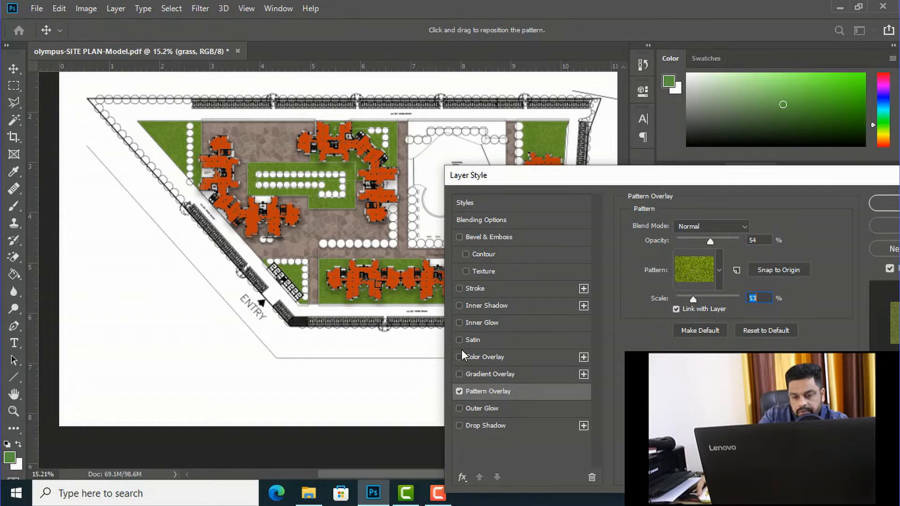
Step: Add an Inner Shadow to the grass layer and apply the layer style
{"action": "left_click", "coordinate": [459, 306]}
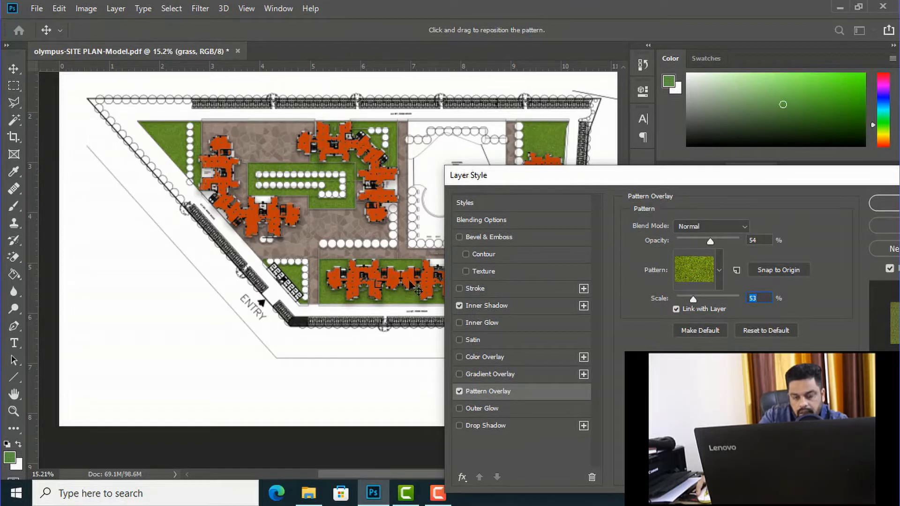
{"action": "left_click_drag", "start_coordinate": [624, 183], "coordinate": [51, 333]}
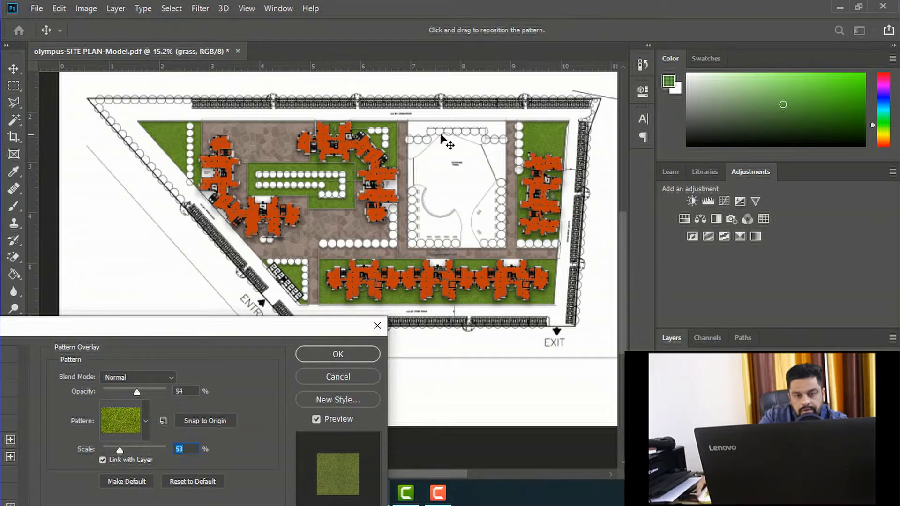
{"action": "left_click", "coordinate": [338, 355]}
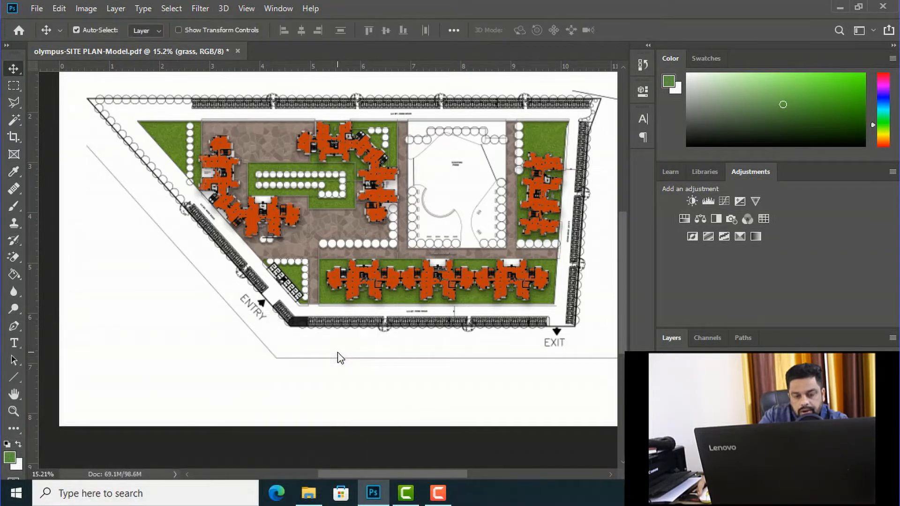
Step: Select the existing pond area on the site plan layer with the Magic Wand and create a new layer for it
{"action": "scroll", "coordinate": [527, 149], "scroll_direction": "up", "scroll_amount": 3}
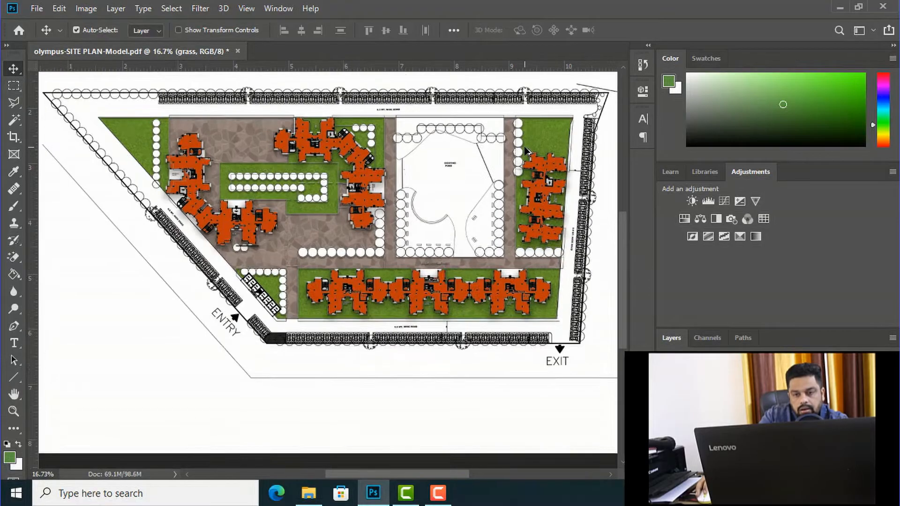
{"action": "scroll", "coordinate": [457, 150], "scroll_direction": "down", "scroll_amount": 2}
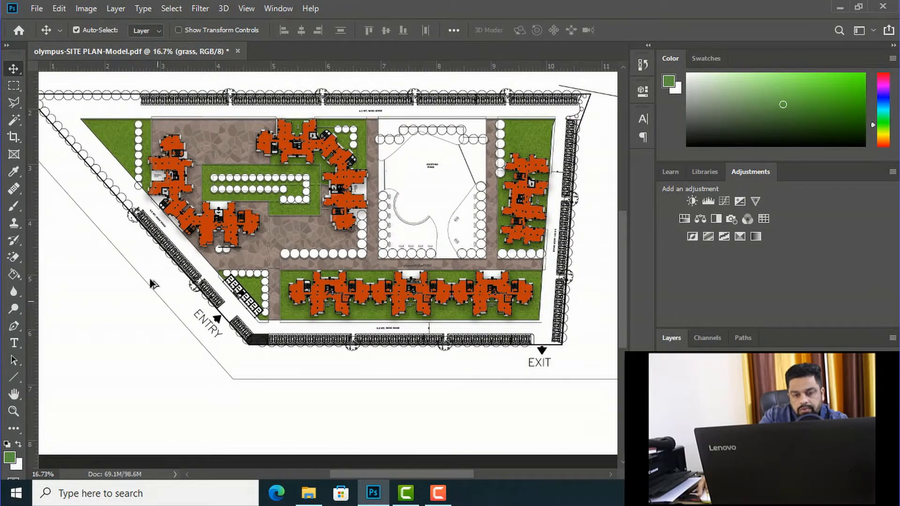
{"action": "scroll", "coordinate": [424, 177], "scroll_direction": "up", "scroll_amount": 4}
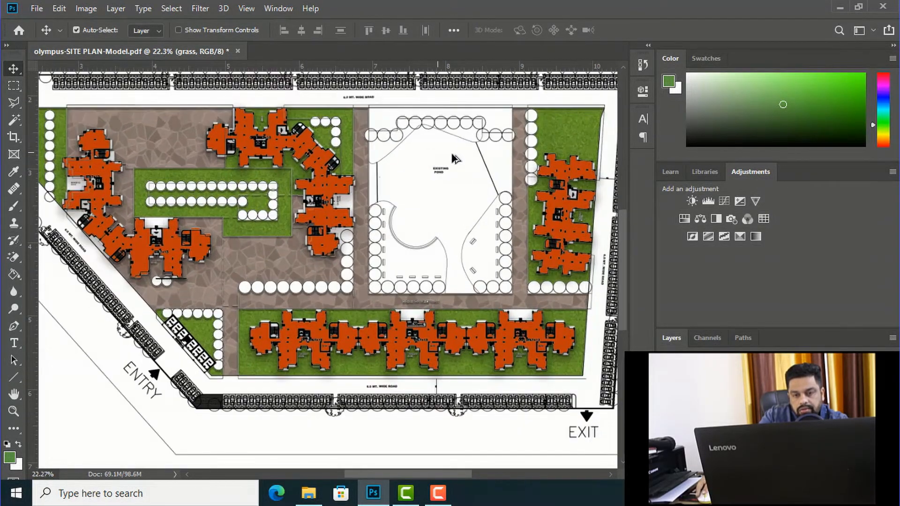
{"action": "scroll", "coordinate": [431, 206], "scroll_direction": "down", "scroll_amount": 3}
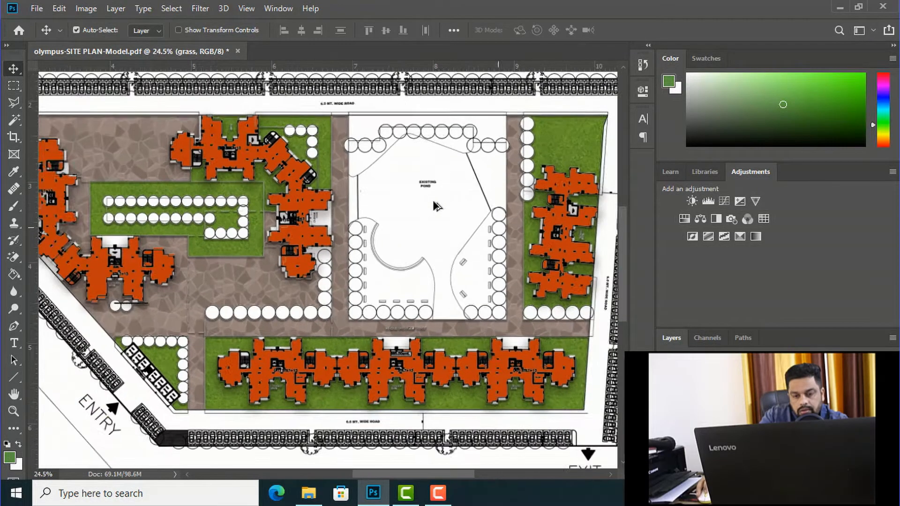
{"action": "scroll", "coordinate": [379, 169], "scroll_direction": "up", "scroll_amount": 2}
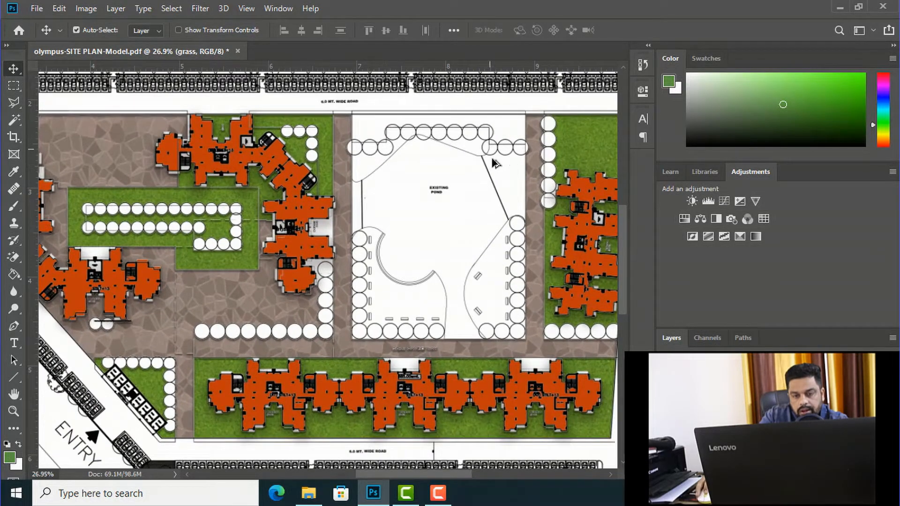
{"action": "scroll", "coordinate": [421, 178], "scroll_direction": "down", "scroll_amount": 2}
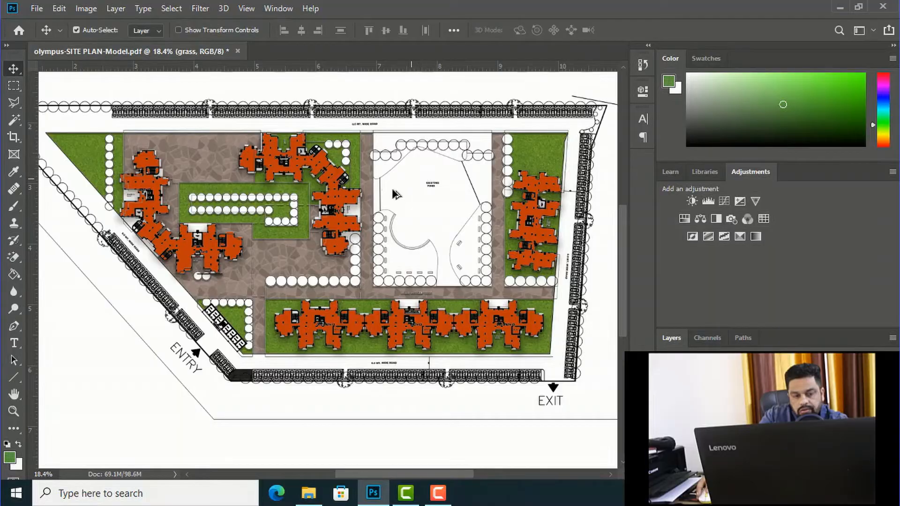
{"action": "left_click", "coordinate": [13, 120]}
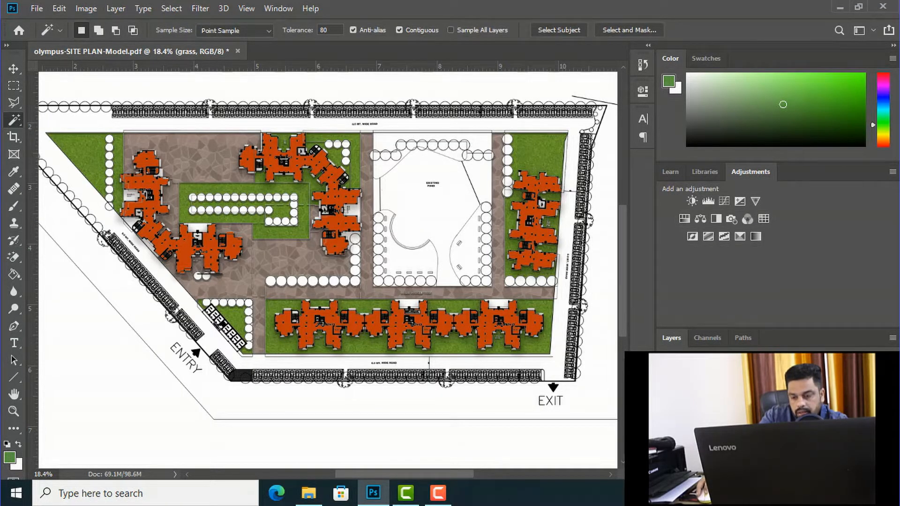
{"action": "left_click", "coordinate": [717, 445]}
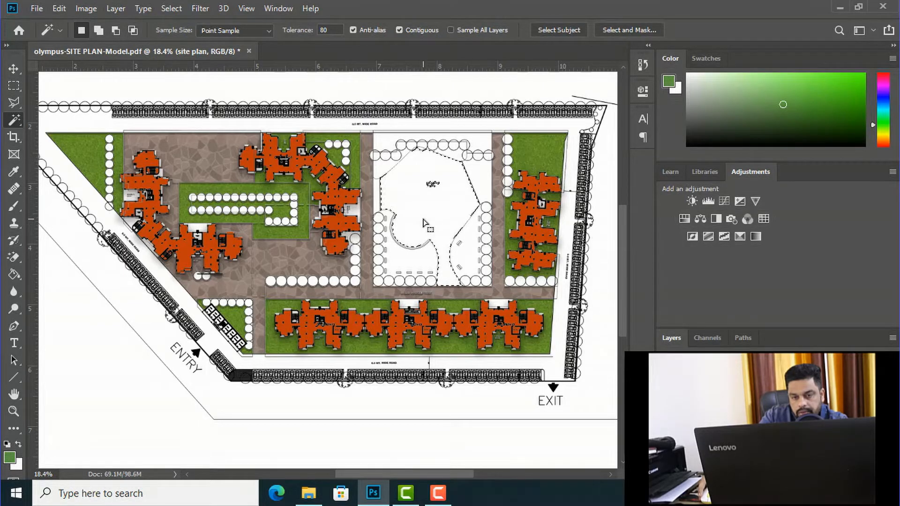
{"action": "scroll", "coordinate": [456, 197], "scroll_direction": "up", "scroll_amount": 3, "text": "alt"}
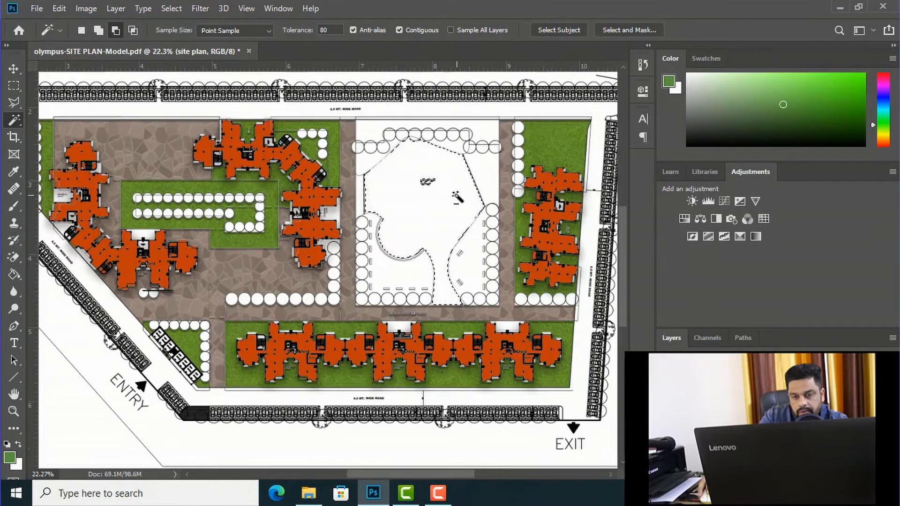
{"action": "scroll", "coordinate": [457, 196], "scroll_direction": "up", "scroll_amount": 2, "text": "alt"}
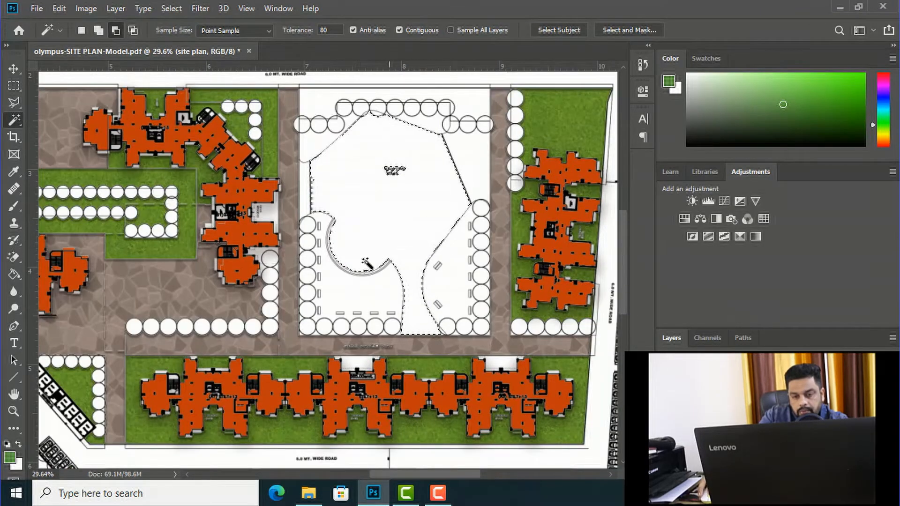
{"action": "scroll", "coordinate": [297, 164], "scroll_direction": "down", "scroll_amount": 3, "text": "alt"}
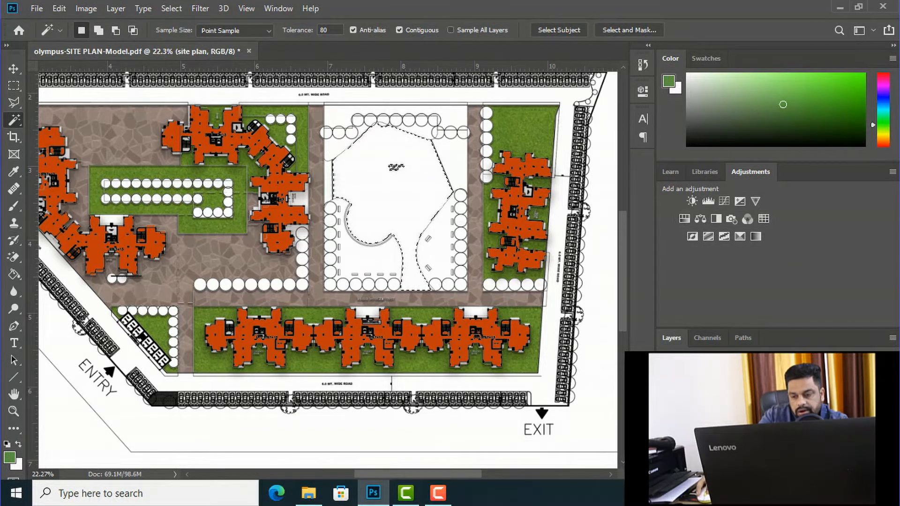
{"action": "key", "text": "ctrl+j"}
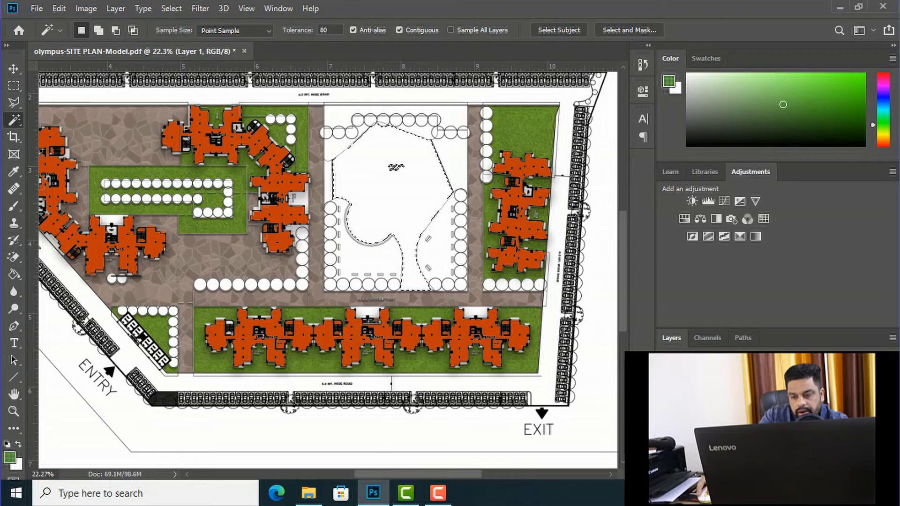
Step: Name the new layer pond, fill the pond selection with bright blue (#15beef), and clear the selection
{"action": "type", "text": "pond"}
{"action": "key", "text": "Return"}
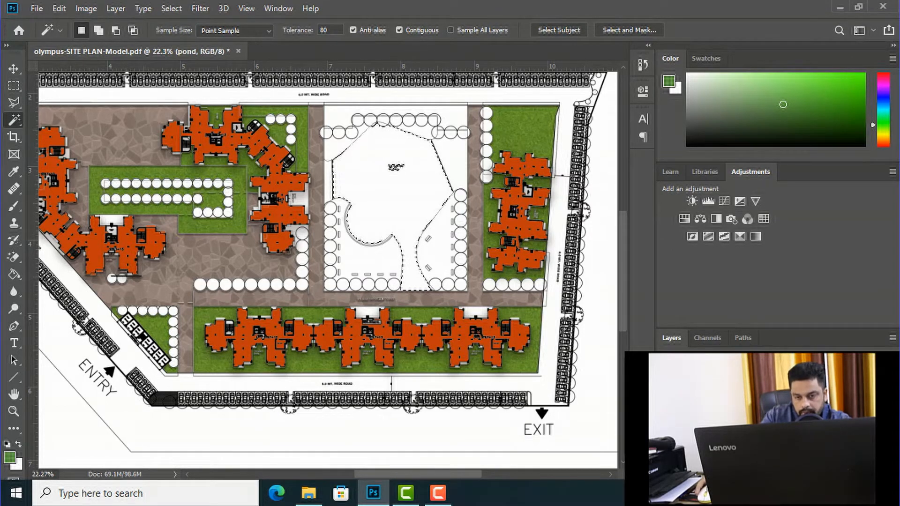
{"action": "left_click", "coordinate": [9, 462]}
{"action": "left_click", "coordinate": [716, 210]}
{"action": "mouse_move", "coordinate": [672, 218]}
{"action": "left_mouse_down"}
{"action": "mouse_move", "coordinate": [656, 197]}
{"action": "mouse_move", "coordinate": [687, 143]}
{"action": "left_mouse_up"}
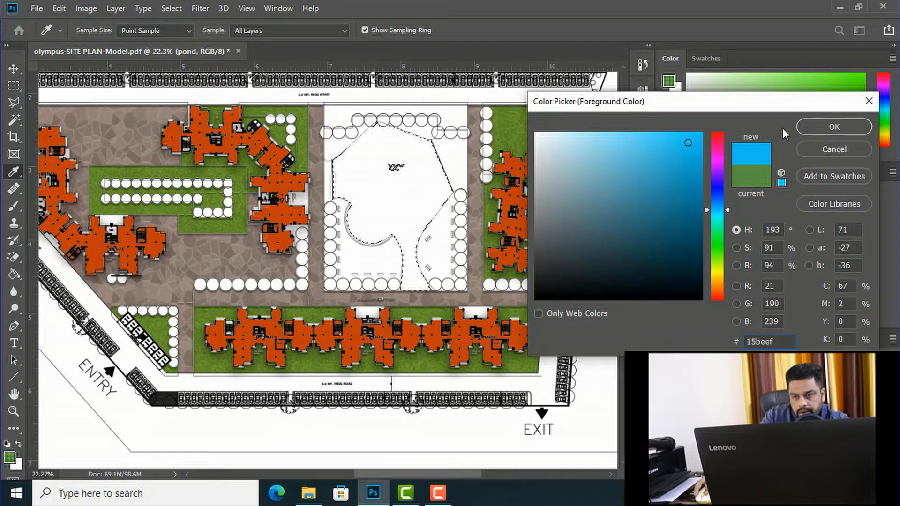
{"action": "left_click", "coordinate": [832, 126]}
{"action": "key", "text": "w"}
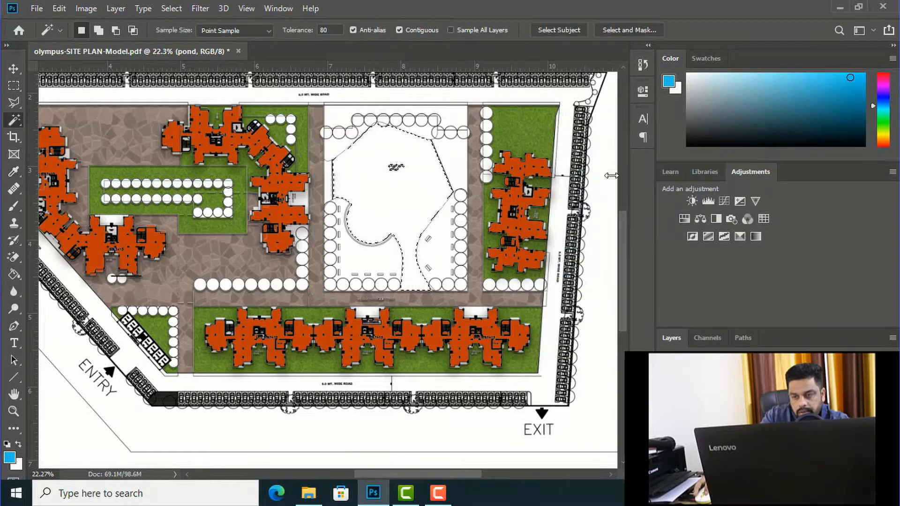
{"action": "key", "text": "g"}
{"action": "left_click", "coordinate": [393, 197]}
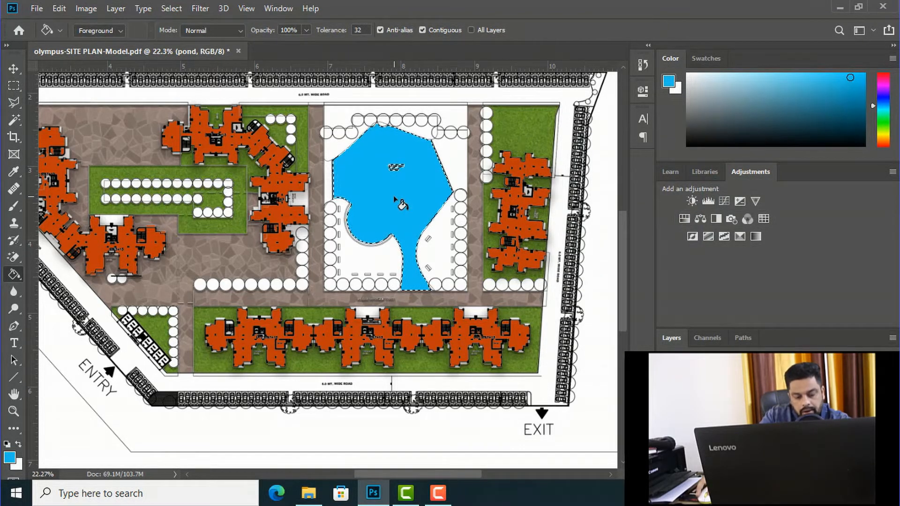
{"action": "key", "text": "ctrl+d"}
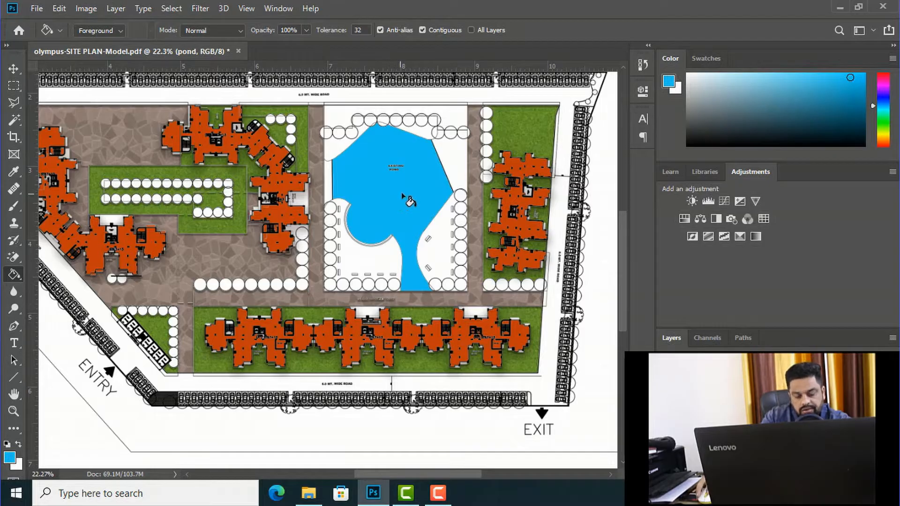
Step: Select a rectangle around the small EXISTING POND lettering, fill the lettering with the pond's blue, and deselect
{"action": "scroll", "coordinate": [415, 164], "scroll_direction": "up", "scroll_amount": 5, "text": "alt"}
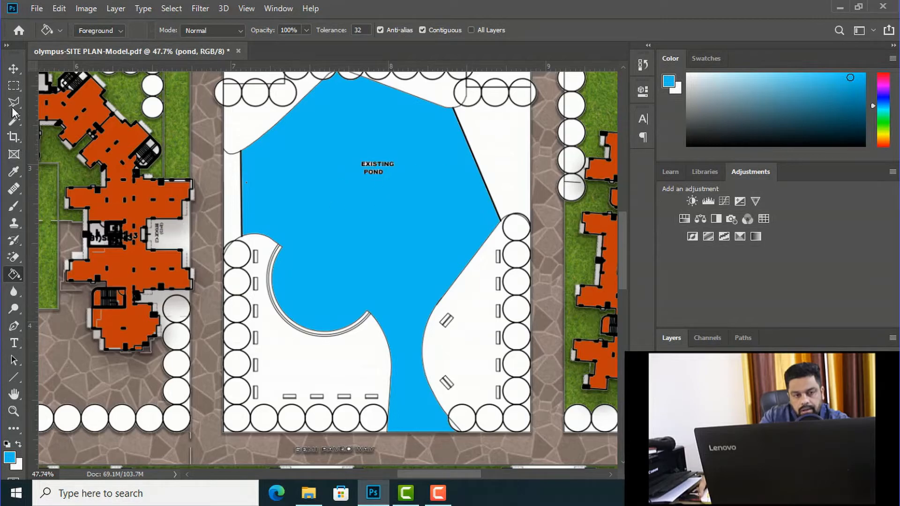
{"action": "left_click", "coordinate": [15, 86]}
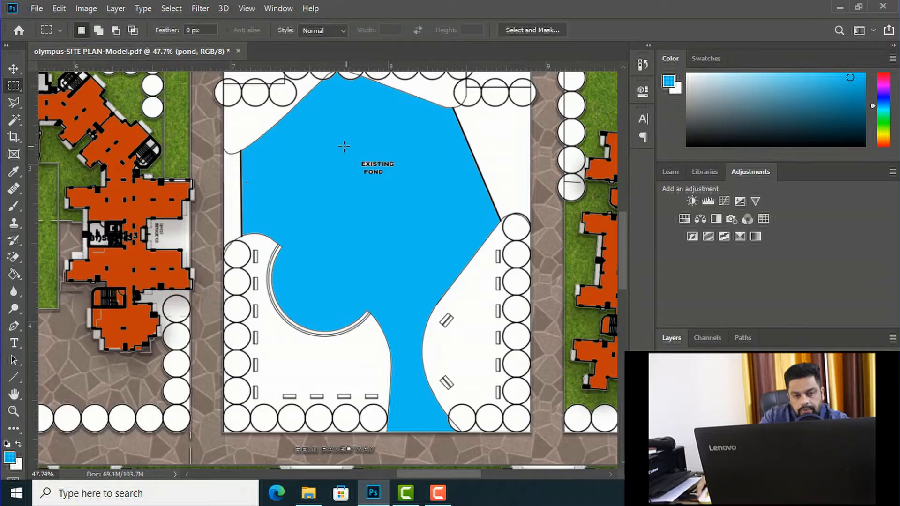
{"action": "left_click_drag", "start_coordinate": [333, 147], "coordinate": [408, 188]}
{"action": "key", "text": "g"}
{"action": "left_click", "coordinate": [376, 166]}
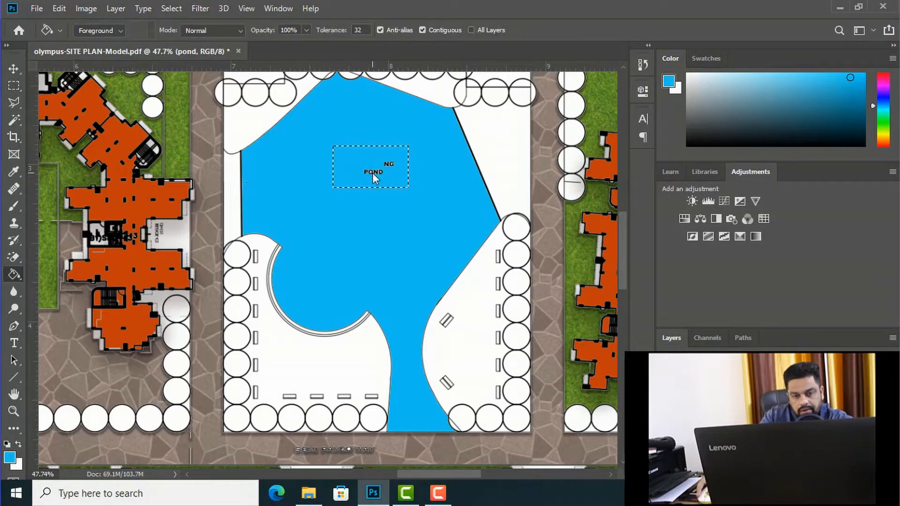
{"action": "left_click", "coordinate": [388, 164]}
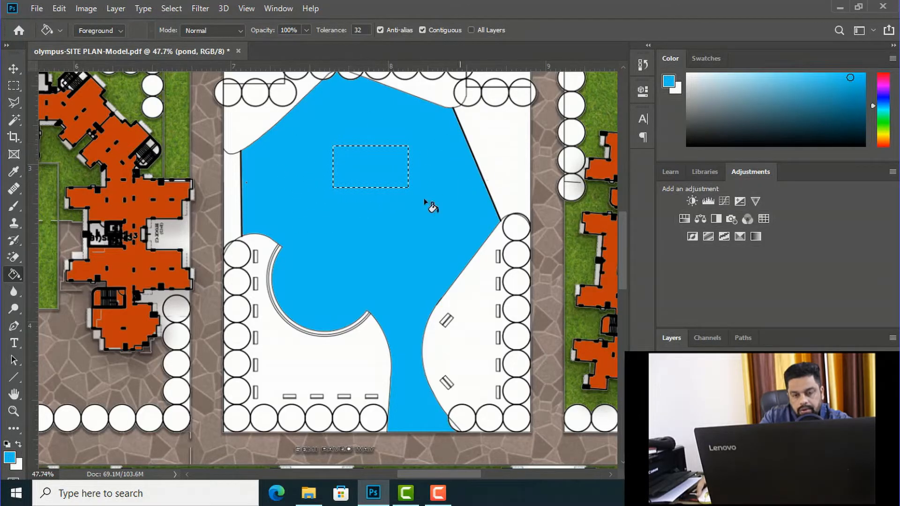
{"action": "key", "text": "ctrl+d"}
{"action": "left_click", "coordinate": [14, 69]}
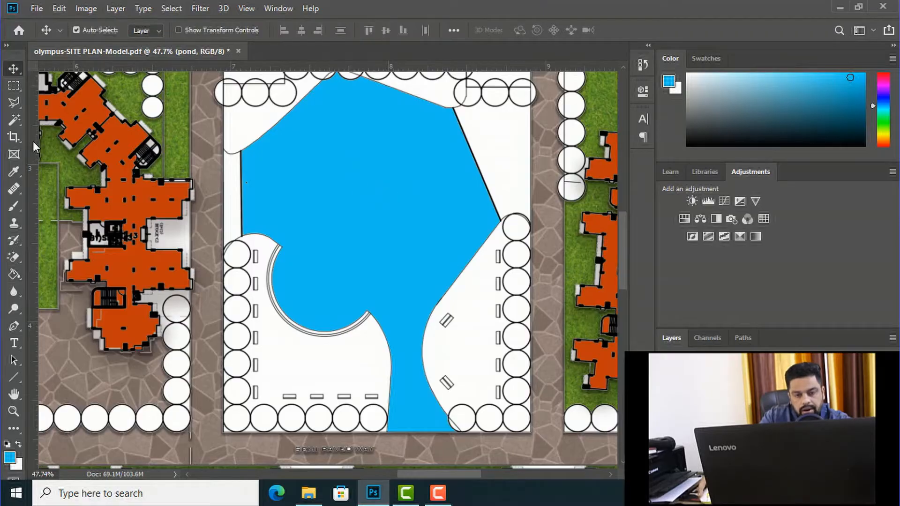
Step: Start a black (#000000) text line inside the pond with the Type tool and set its font size to 6 pt
{"action": "left_click", "coordinate": [15, 346]}
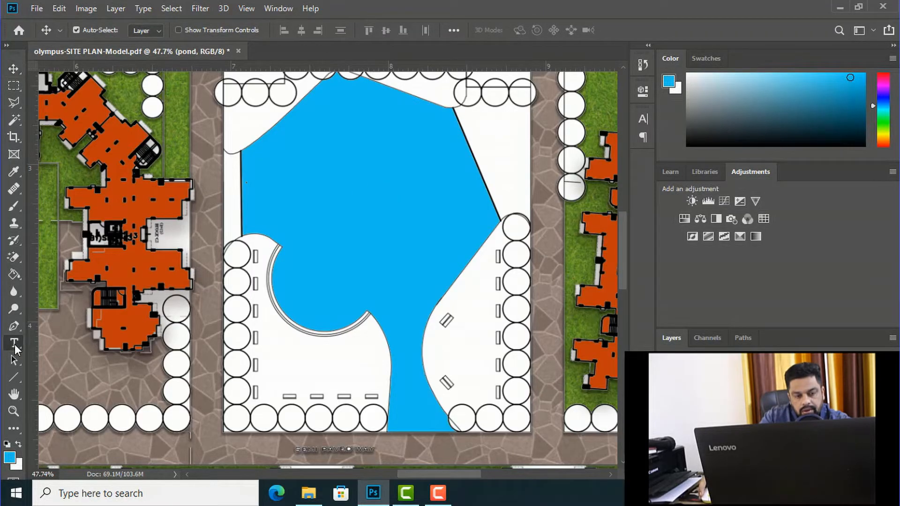
{"action": "left_click", "coordinate": [8, 463]}
{"action": "left_click_drag", "start_coordinate": [562, 260], "coordinate": [503, 296]}
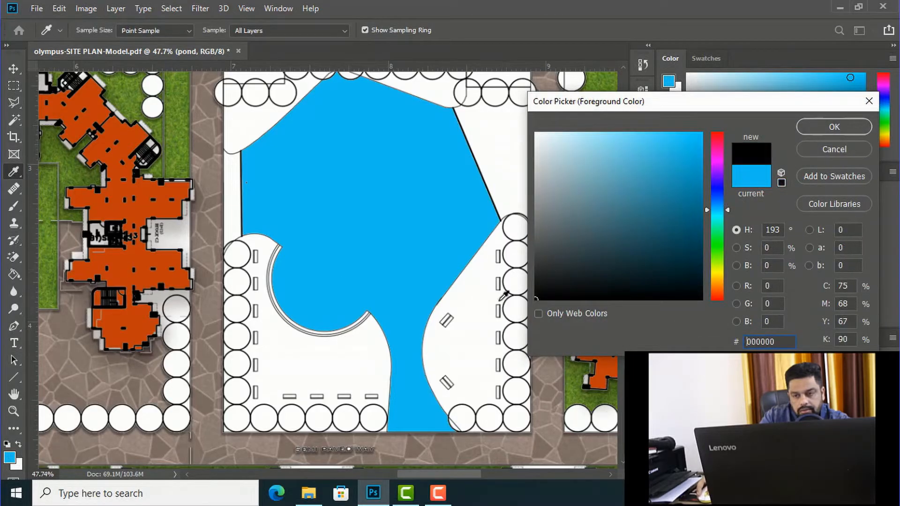
{"action": "left_click", "coordinate": [826, 128]}
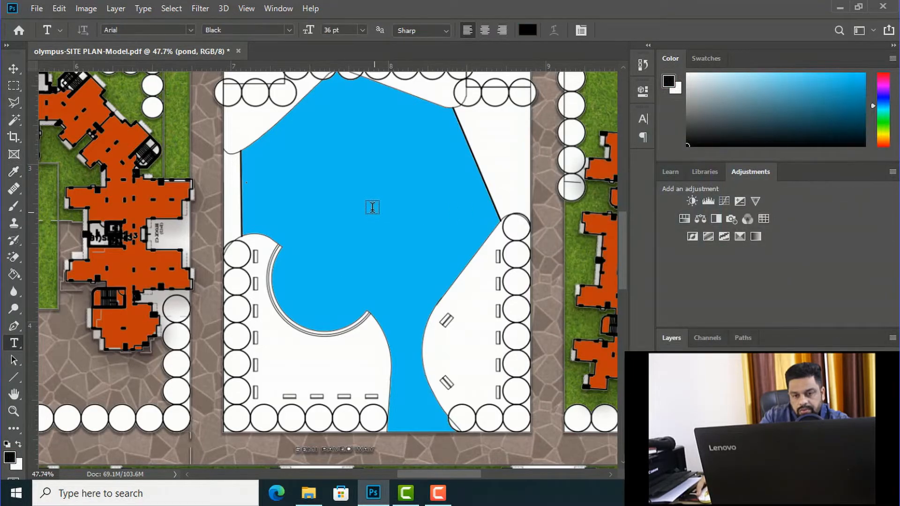
{"action": "left_click", "coordinate": [331, 186]}
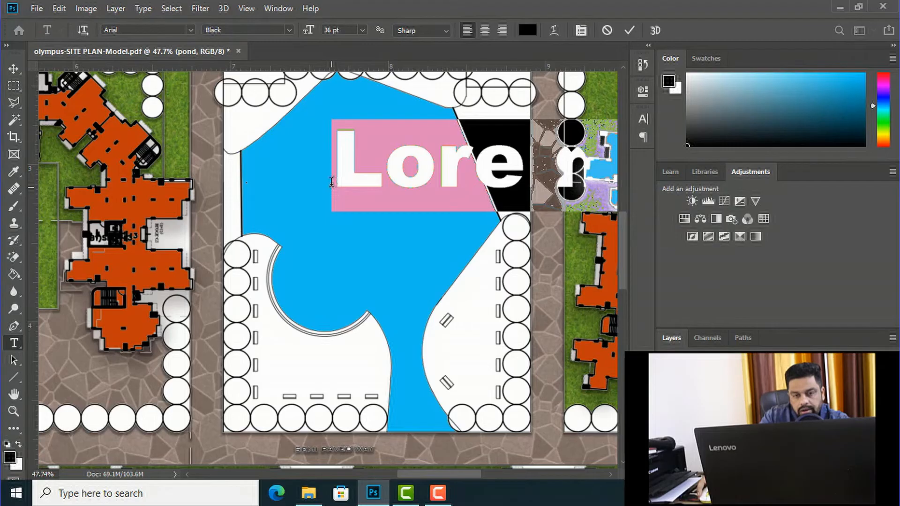
{"action": "left_click", "coordinate": [361, 30]}
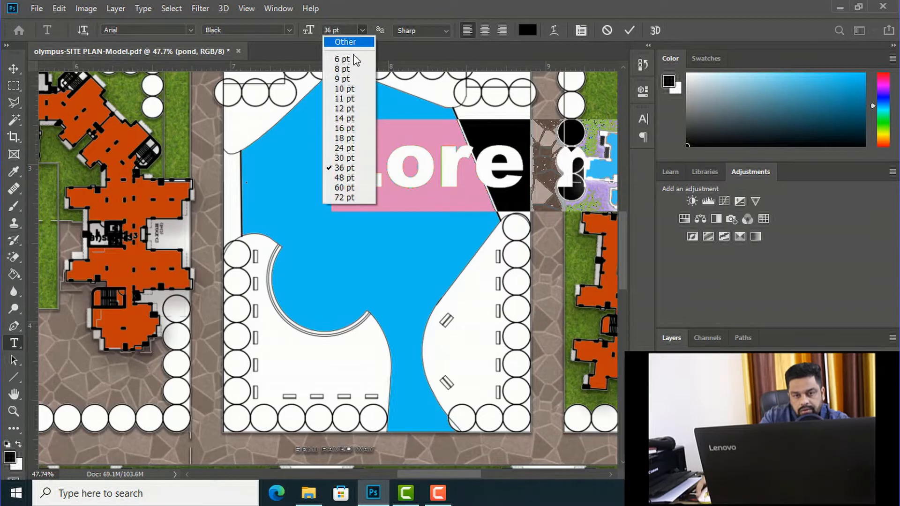
{"action": "left_click", "coordinate": [344, 79]}
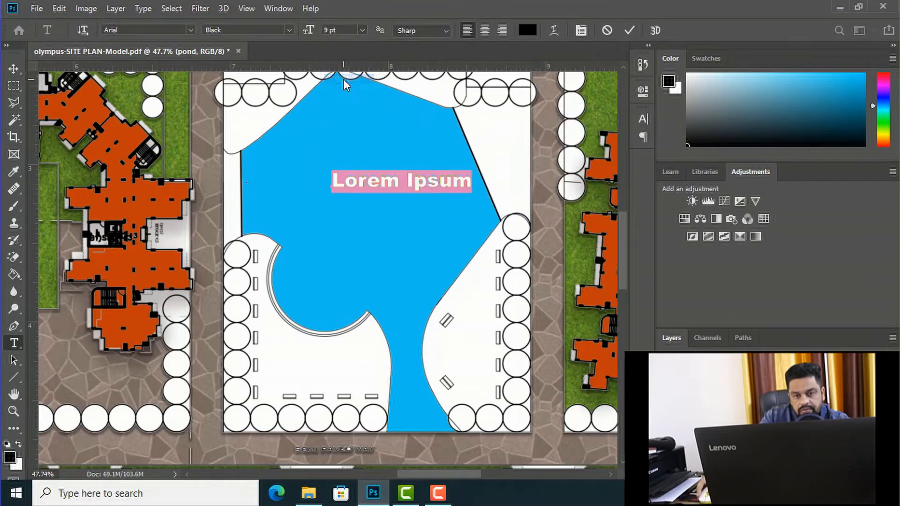
{"action": "left_click", "coordinate": [361, 29]}
{"action": "left_click", "coordinate": [340, 51]}
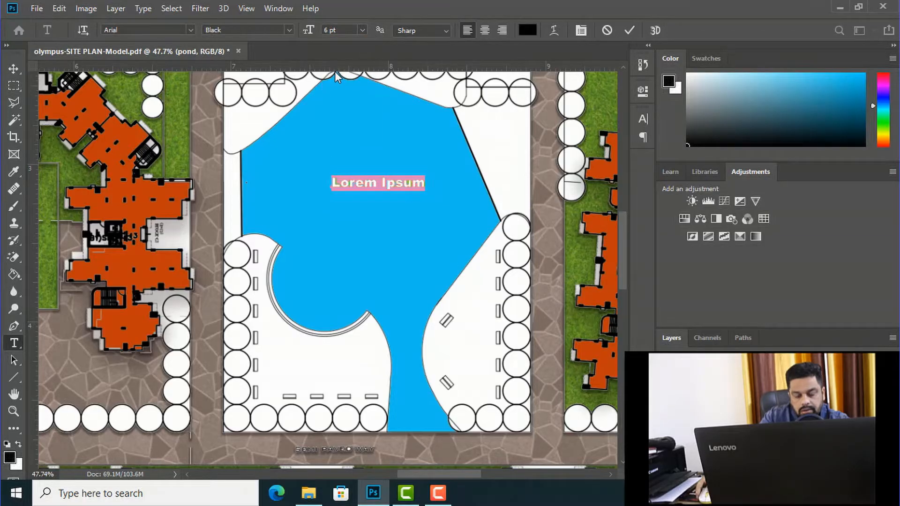
Step: Enter EXISTING POND as the pond's label and commit the text
{"action": "type", "text": "p"}
{"action": "key", "text": "BackSpace"}
{"action": "type", "text": "EX"}
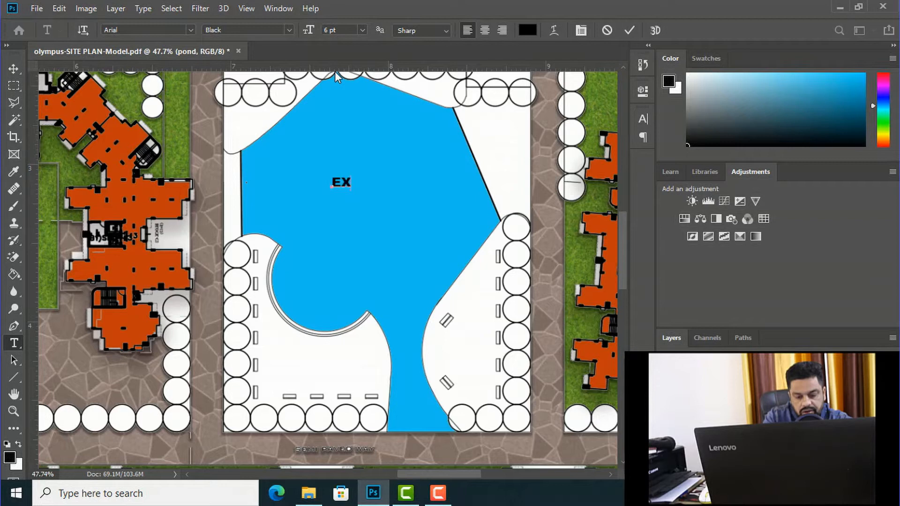
{"action": "type", "text": "ISTING"}
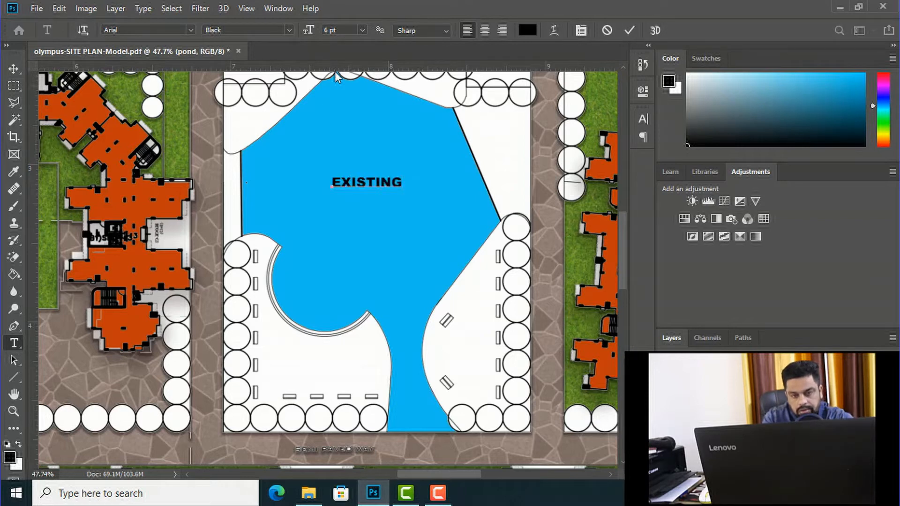
{"action": "type", "text": " POND"}
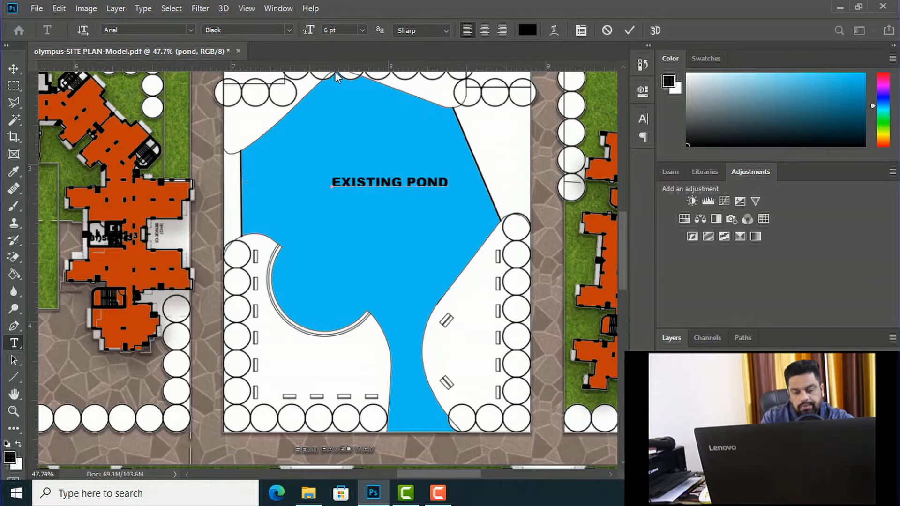
{"action": "left_click", "coordinate": [15, 68]}
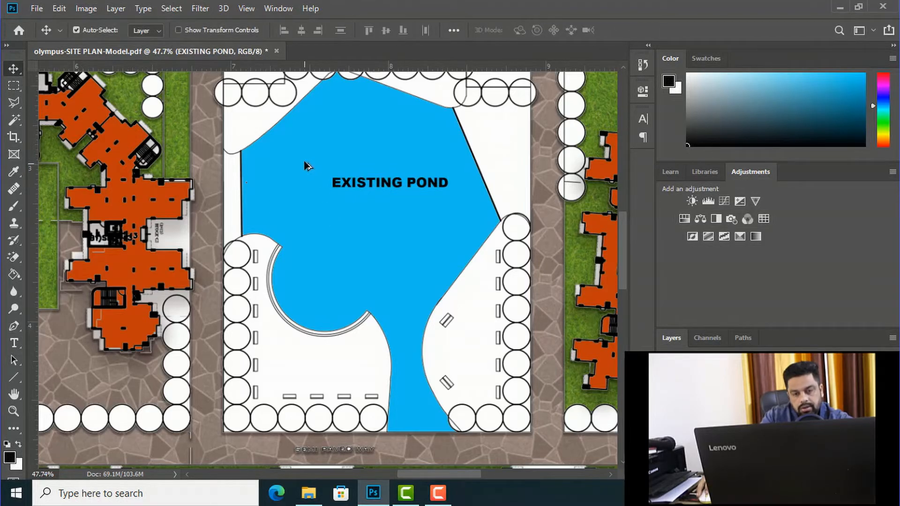
{"action": "scroll", "coordinate": [308, 161], "scroll_direction": "down", "scroll_amount": 3}
{"action": "scroll", "coordinate": [347, 168], "scroll_direction": "down", "scroll_amount": 3}
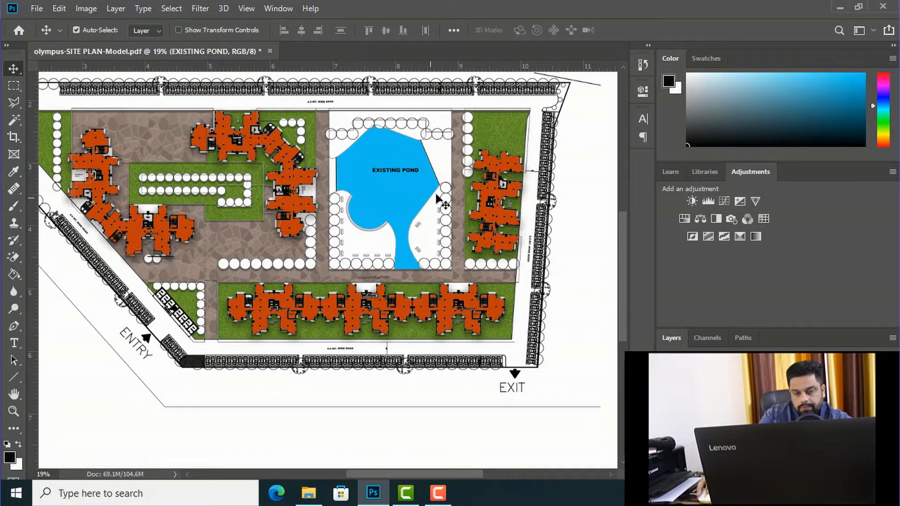
Step: Switch to the Downloads folder in File Explorer and try to open the water image images (6).jfif with another app
{"action": "mouse_move", "coordinate": [308, 492]}
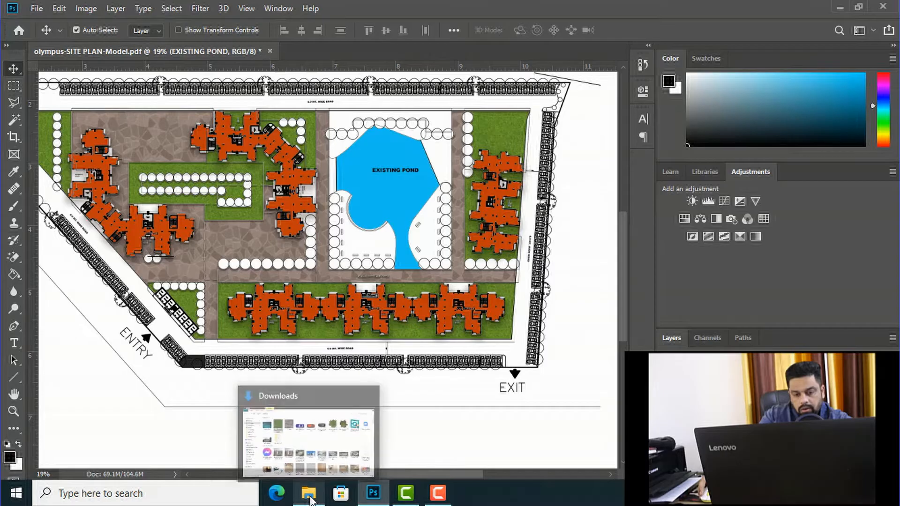
{"action": "left_click", "coordinate": [307, 430]}
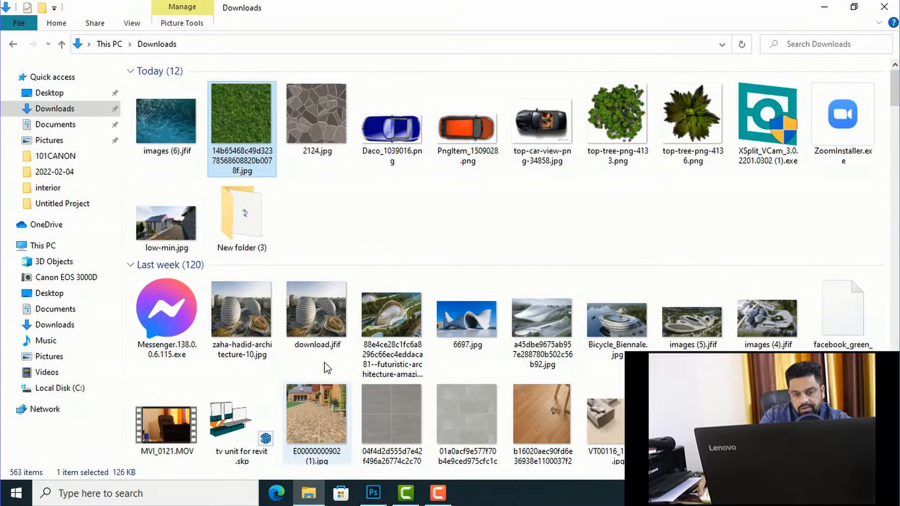
{"action": "left_click", "coordinate": [155, 129]}
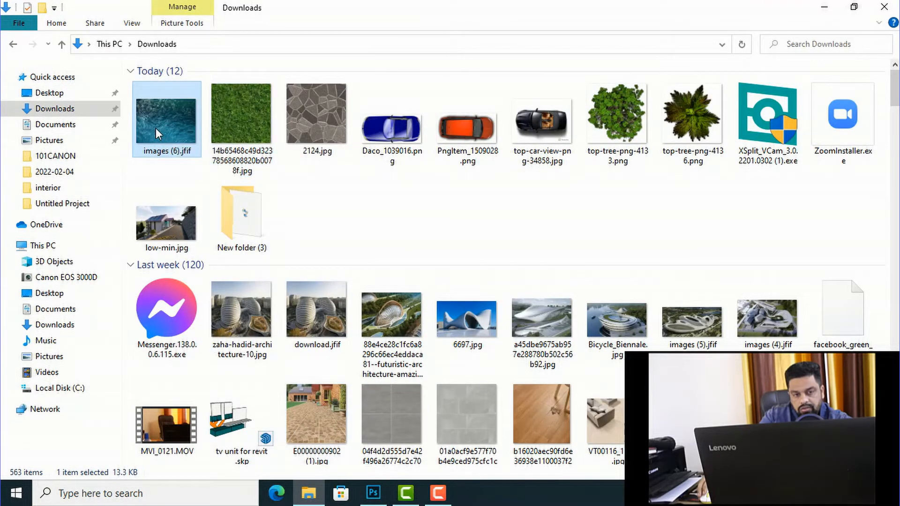
{"action": "right_click", "coordinate": [156, 128]}
{"action": "mouse_move", "coordinate": [261, 257]}
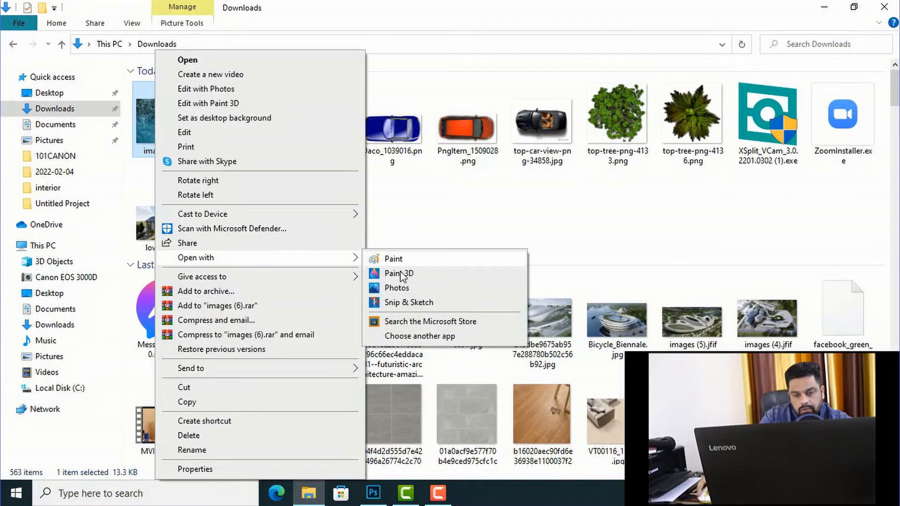
{"action": "left_click", "coordinate": [427, 335]}
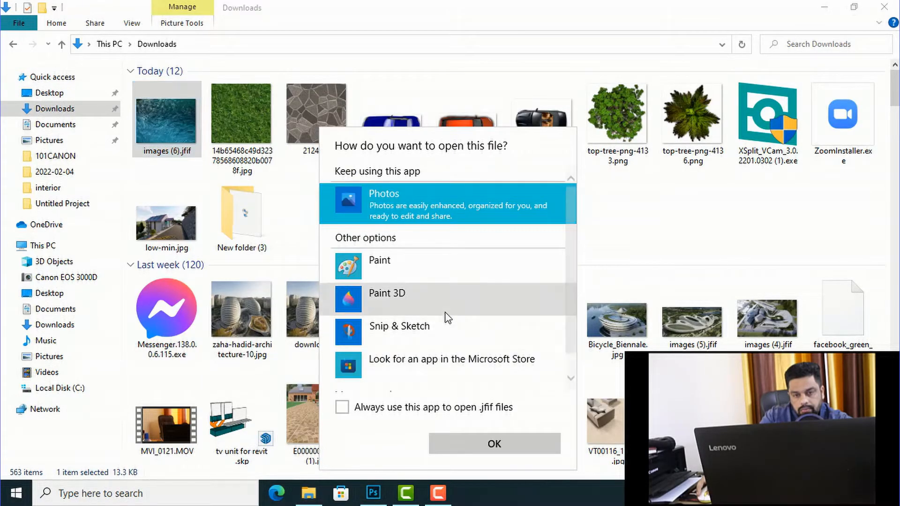
{"action": "left_click", "coordinate": [648, 277]}
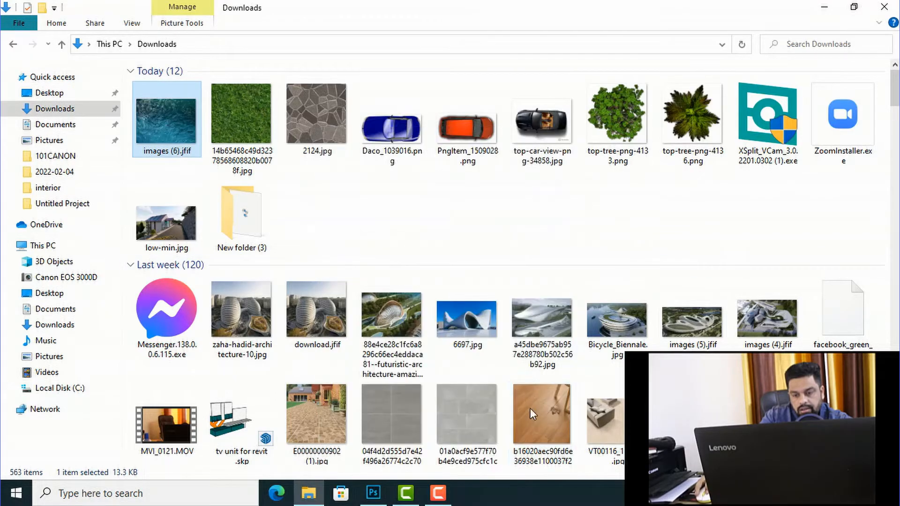
Step: Minimize the open windows and launch Google Chrome from the desktop
{"action": "left_click", "coordinate": [824, 8]}
{"action": "left_click", "coordinate": [838, 7]}
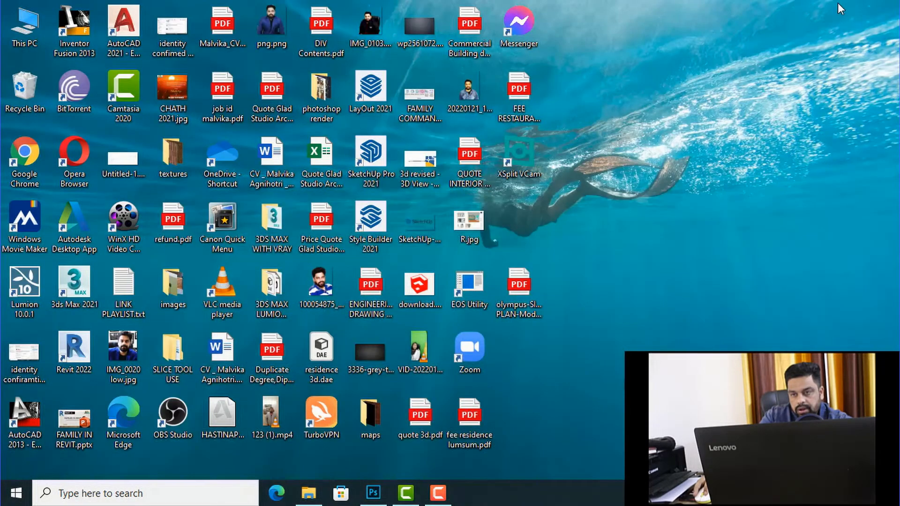
{"action": "double_click", "coordinate": [32, 159]}
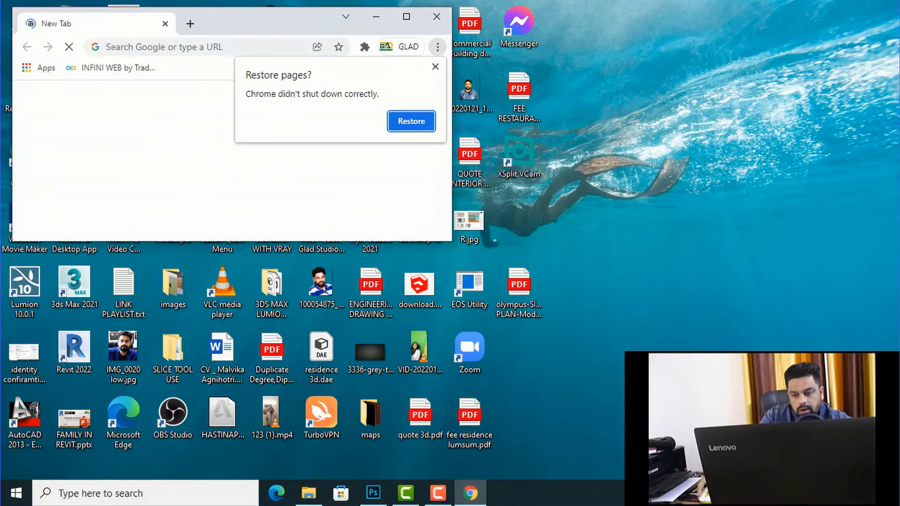
Step: Open the available Wi-Fi networks and connect to the secured 5G network
{"action": "left_click", "coordinate": [782, 493]}
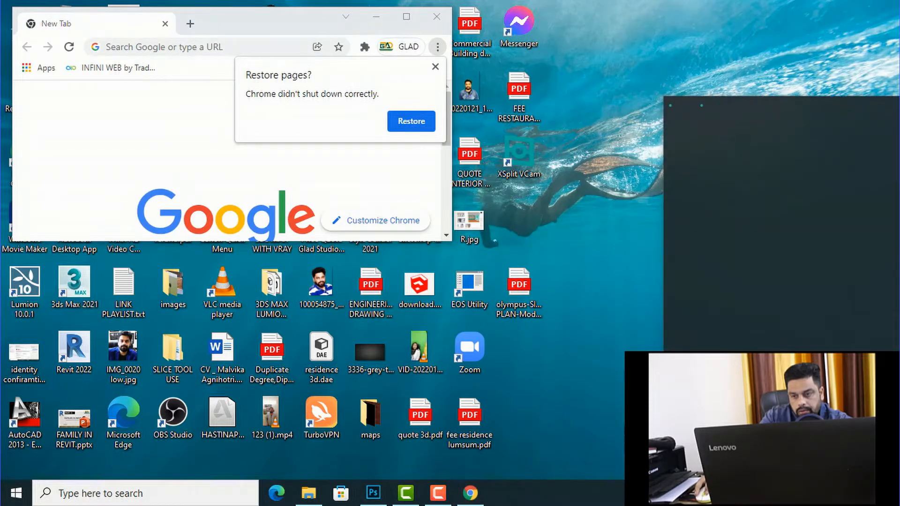
{"action": "left_click", "coordinate": [737, 122]}
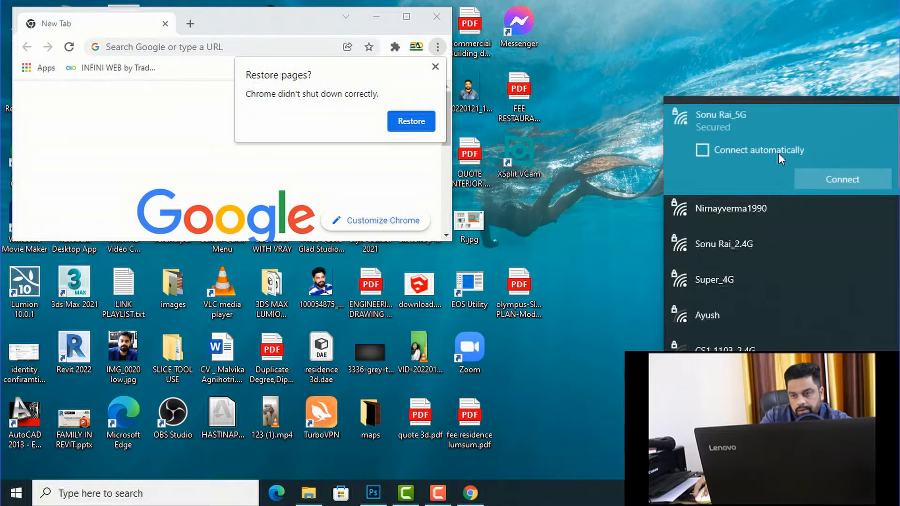
{"action": "left_click", "coordinate": [839, 176]}
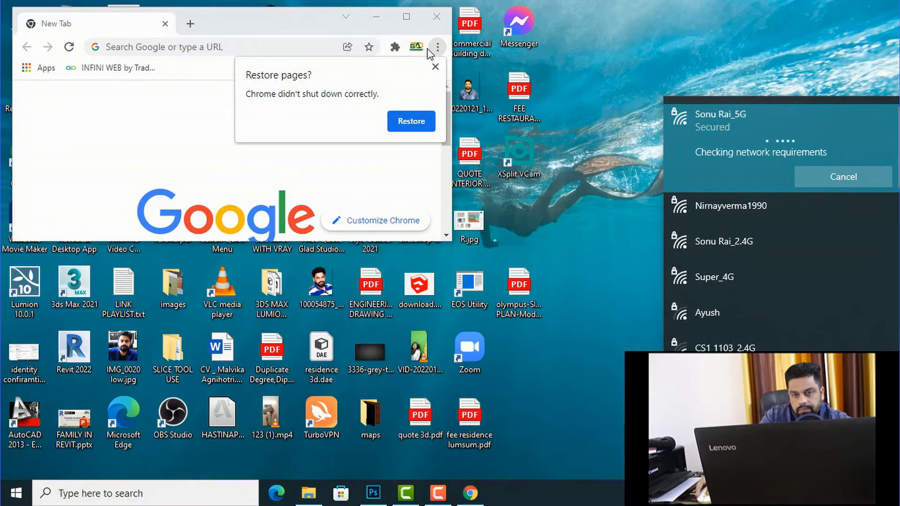
Step: Dismiss Chrome's restore-pages prompt and maximize the browser window
{"action": "left_click", "coordinate": [436, 64]}
{"action": "left_click", "coordinate": [406, 16]}
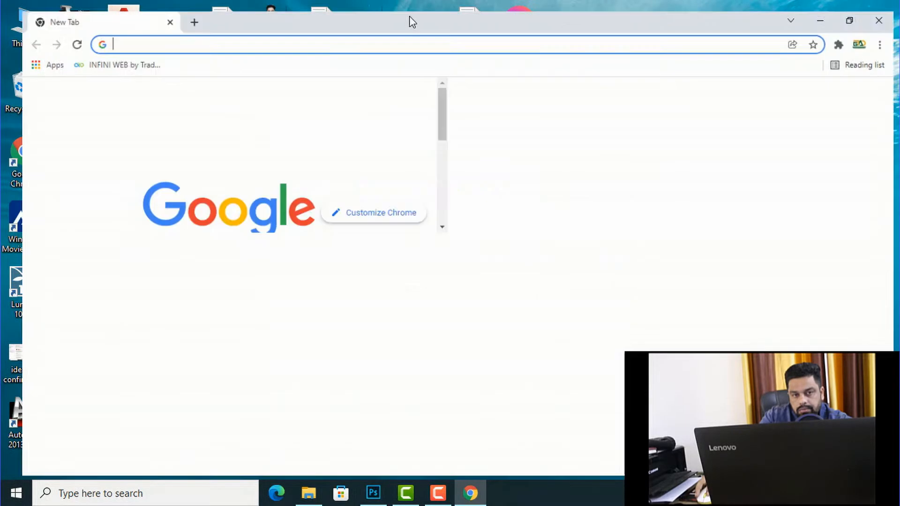
Step: Search Google for "water texture pond" in a new browser tab
{"action": "left_click", "coordinate": [179, 12]}
{"action": "left_click", "coordinate": [182, 34]}
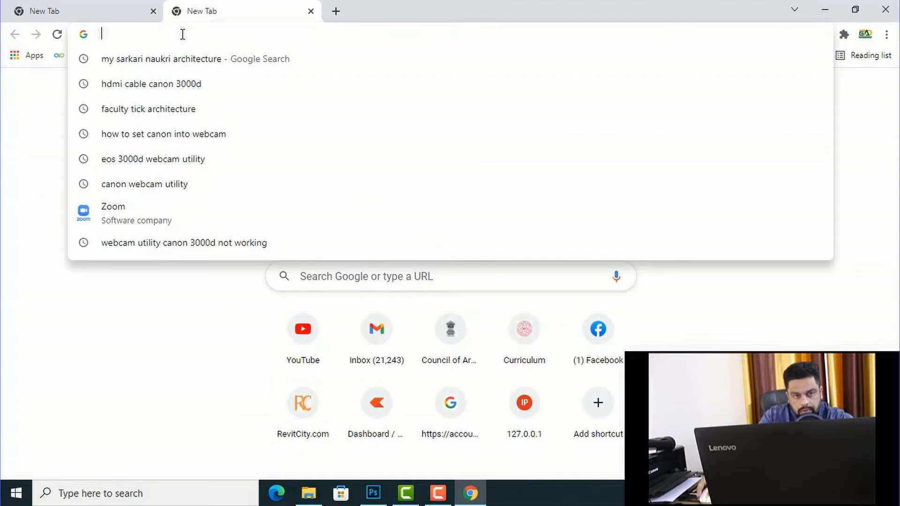
{"action": "type", "text": "WATER"}
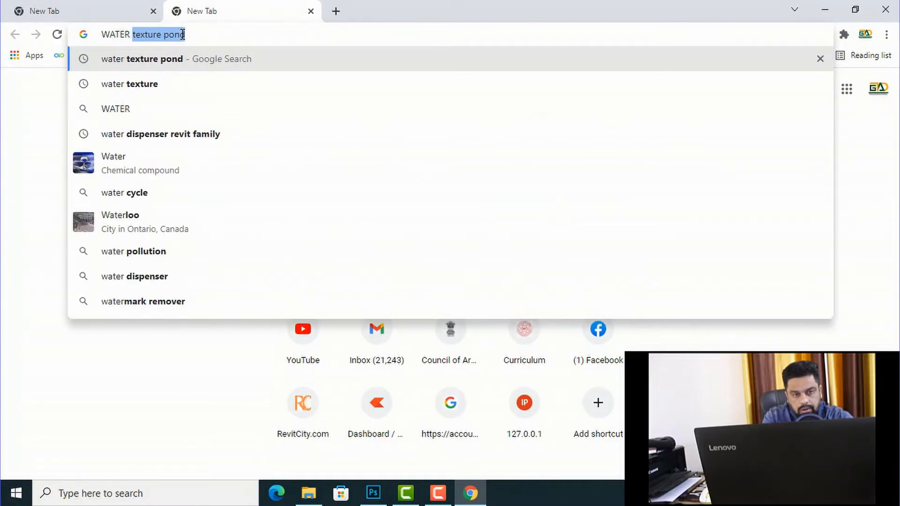
{"action": "left_click", "coordinate": [110, 57]}
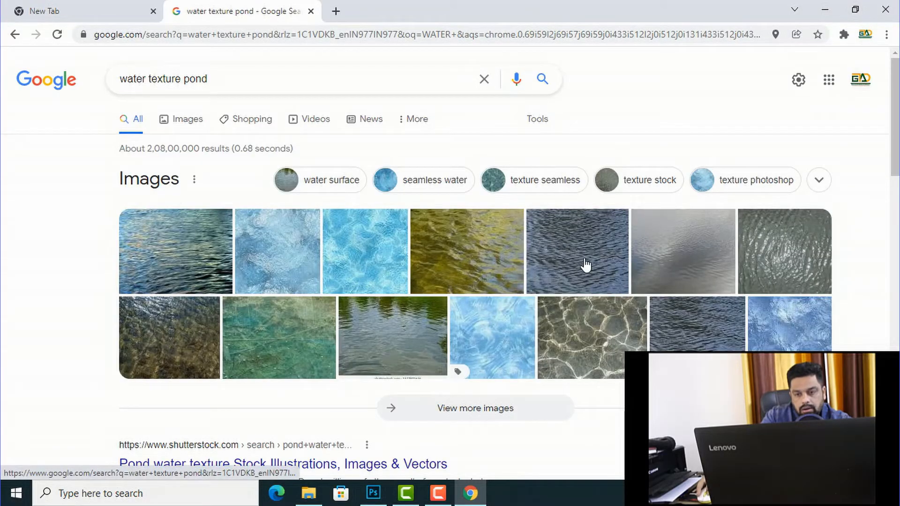
Step: Open the light-blue 123RF seamless water texture from the image results and save it as a WEBP file in Downloads
{"action": "left_click", "coordinate": [379, 261]}
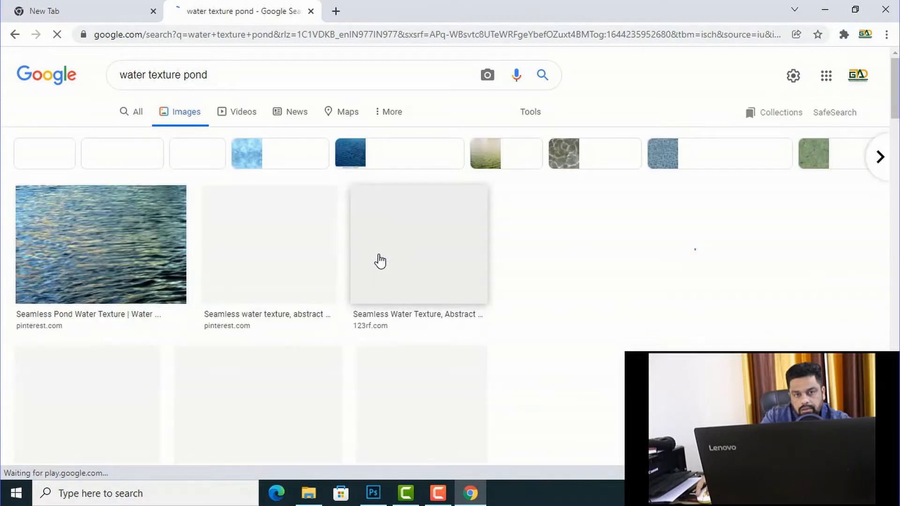
{"action": "left_click", "coordinate": [379, 261]}
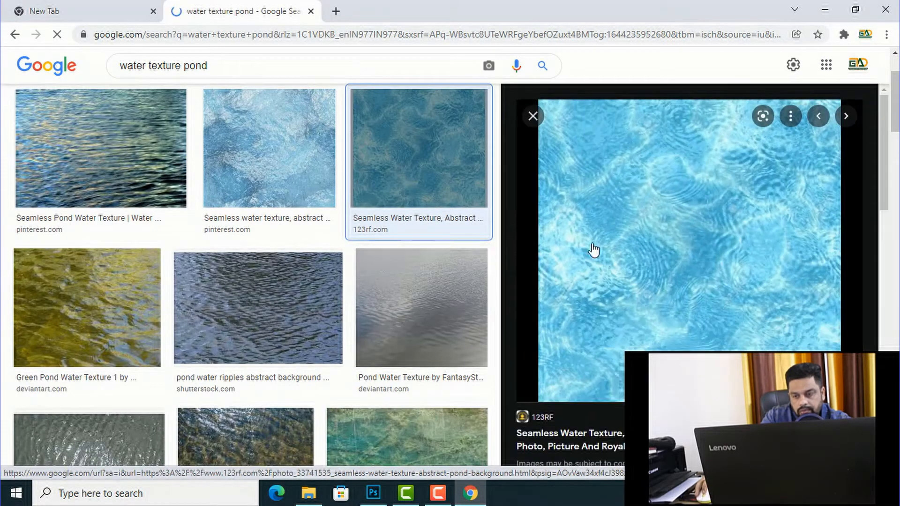
{"action": "right_click", "coordinate": [616, 239]}
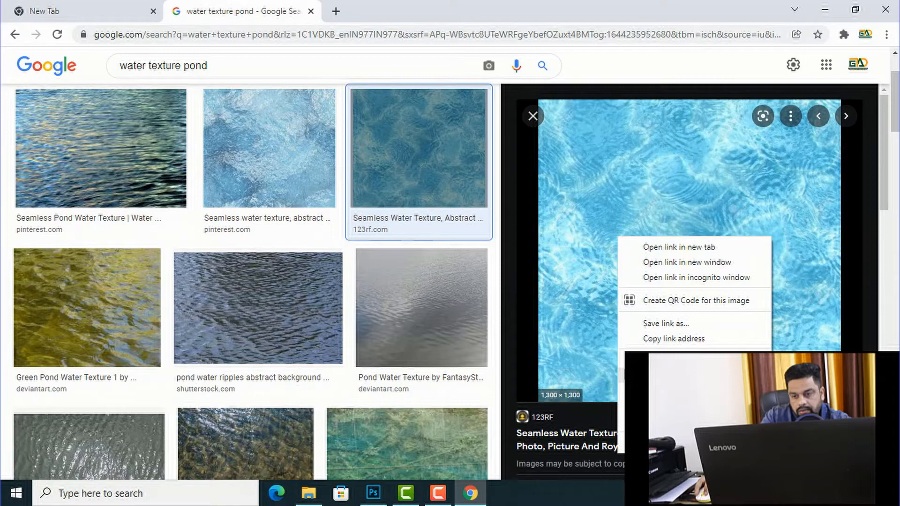
{"action": "left_click", "coordinate": [665, 377]}
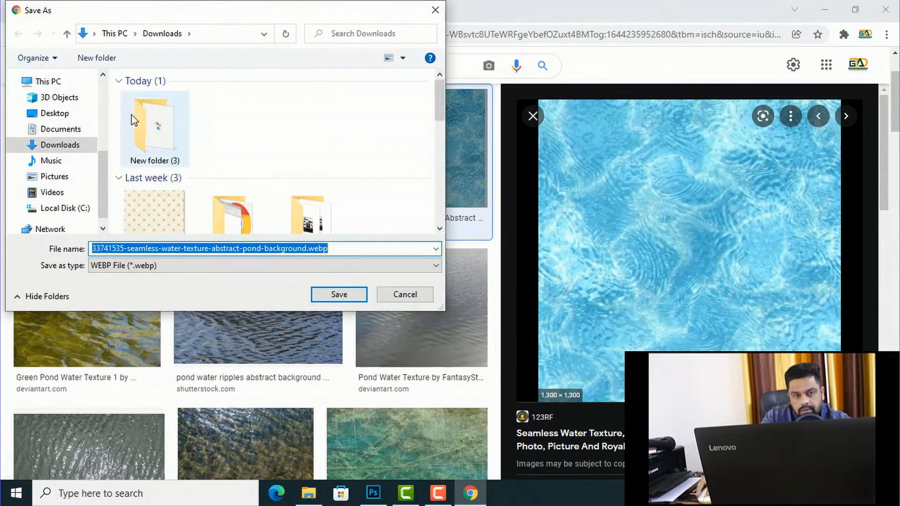
{"action": "left_click", "coordinate": [339, 294]}
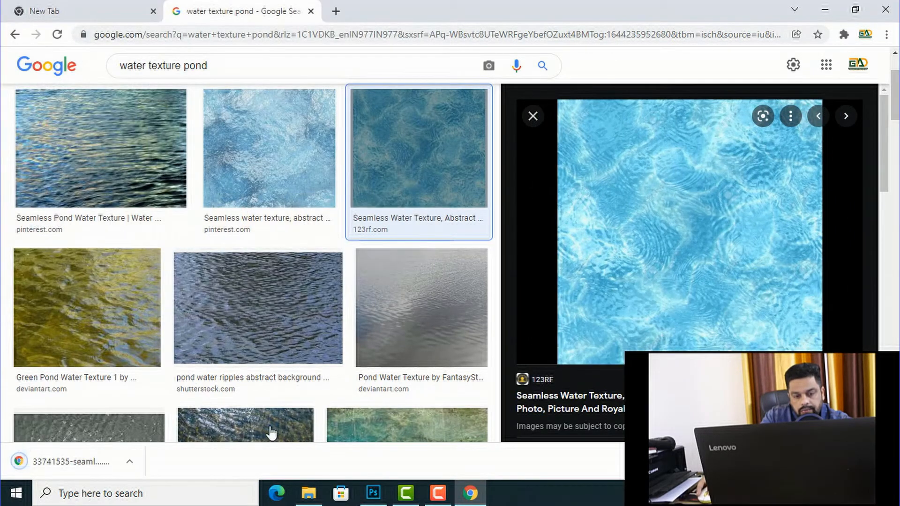
Step: Open the brighter blue Depositphotos seamless water texture from the image results and save it as a JPG
{"action": "scroll", "coordinate": [470, 267], "scroll_direction": "down", "scroll_amount": 5}
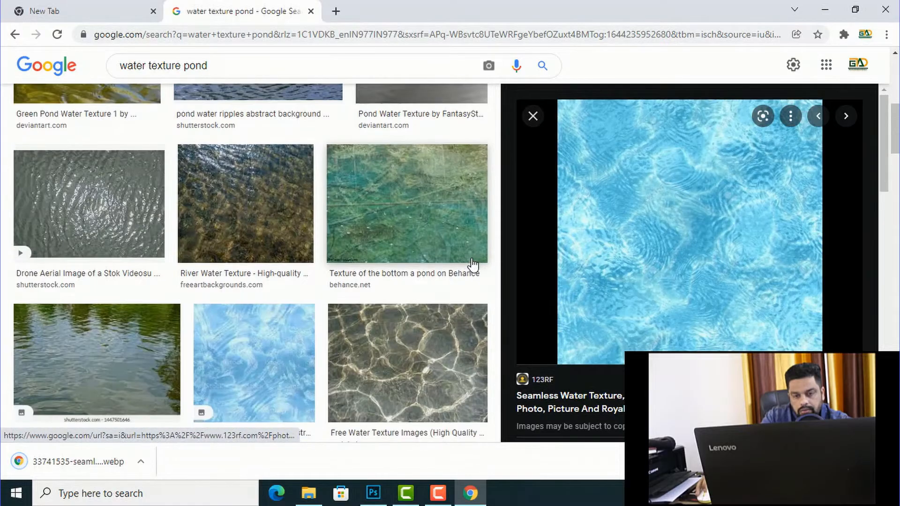
{"action": "scroll", "coordinate": [628, 248], "scroll_direction": "down", "scroll_amount": 4}
{"action": "left_click", "coordinate": [682, 322]}
{"action": "right_click", "coordinate": [665, 236]}
{"action": "left_click", "coordinate": [717, 376]}
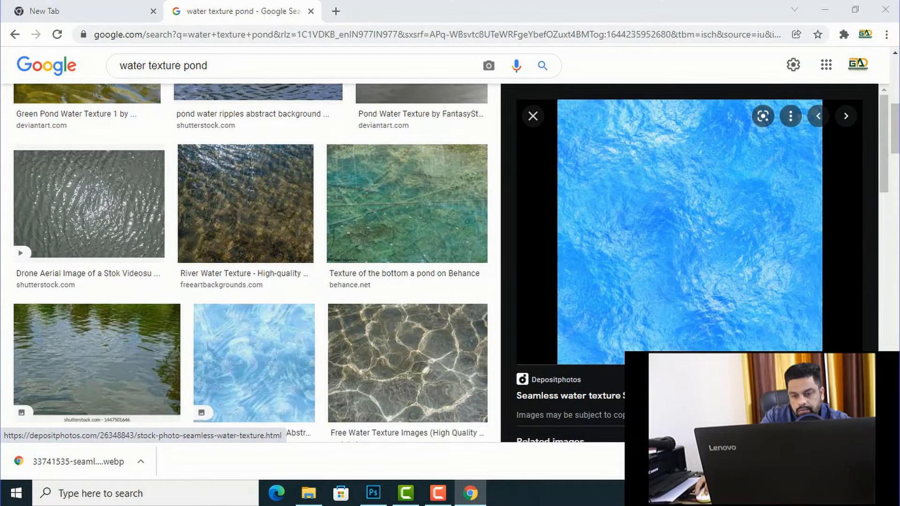
{"action": "left_click", "coordinate": [339, 294]}
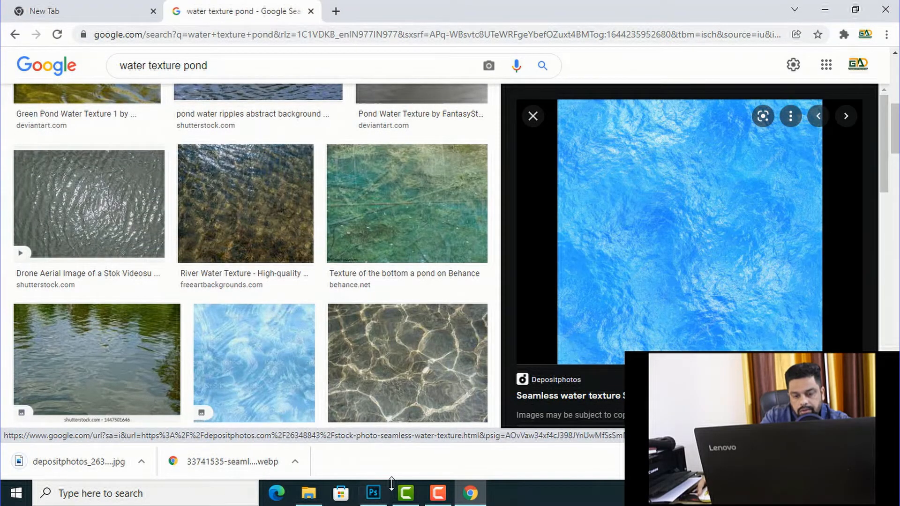
Step: Switch to the Downloads folder in File Explorer and open depositphotos_26348843-stock-photo-seamless-water-texture.jpg with Adobe Photoshop CC 2019
{"action": "left_click", "coordinate": [282, 427]}
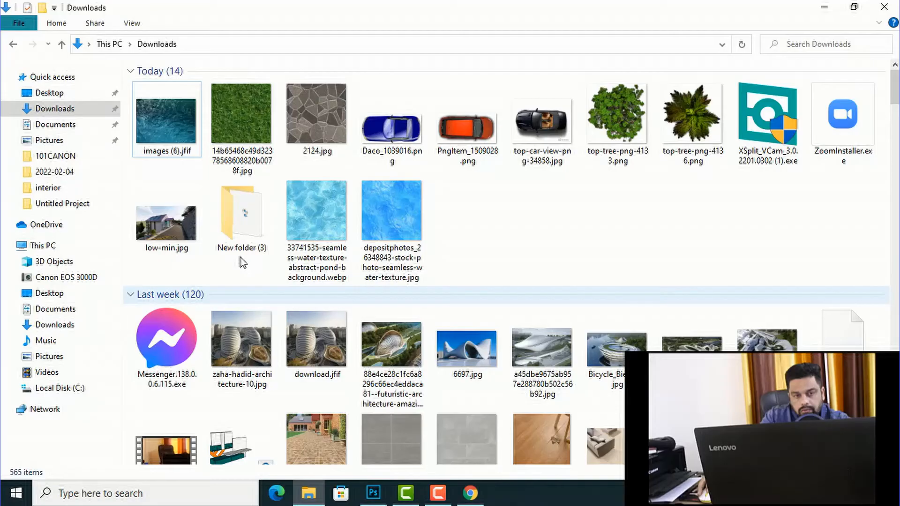
{"action": "right_click", "coordinate": [556, 206]}
{"action": "left_click", "coordinate": [481, 220]}
{"action": "right_click", "coordinate": [401, 207]}
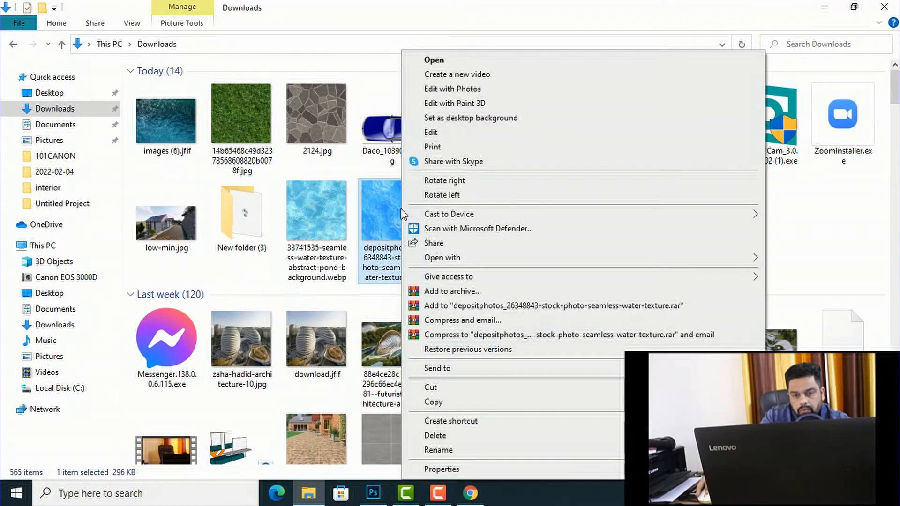
{"action": "mouse_move", "coordinate": [450, 257]}
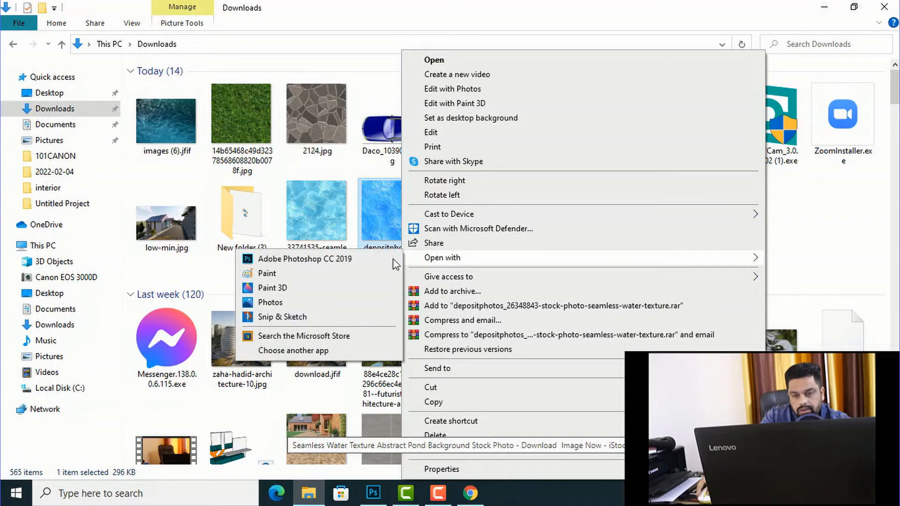
{"action": "left_click", "coordinate": [318, 260]}
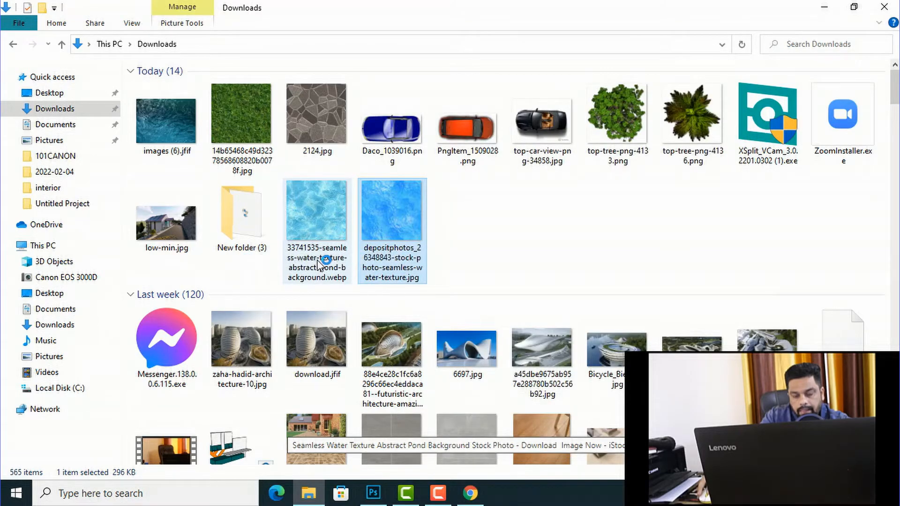
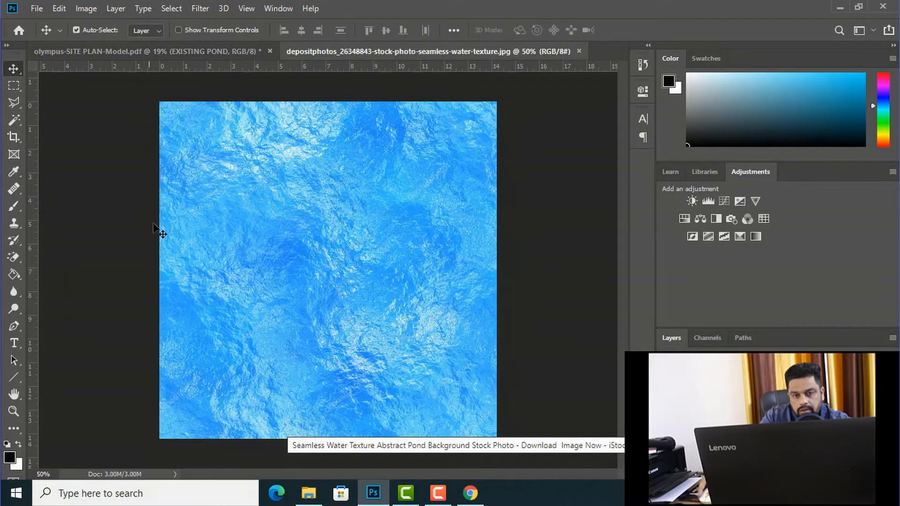
Step: Define the open water texture image as a pattern and close its document
{"action": "left_click", "coordinate": [63, 10]}
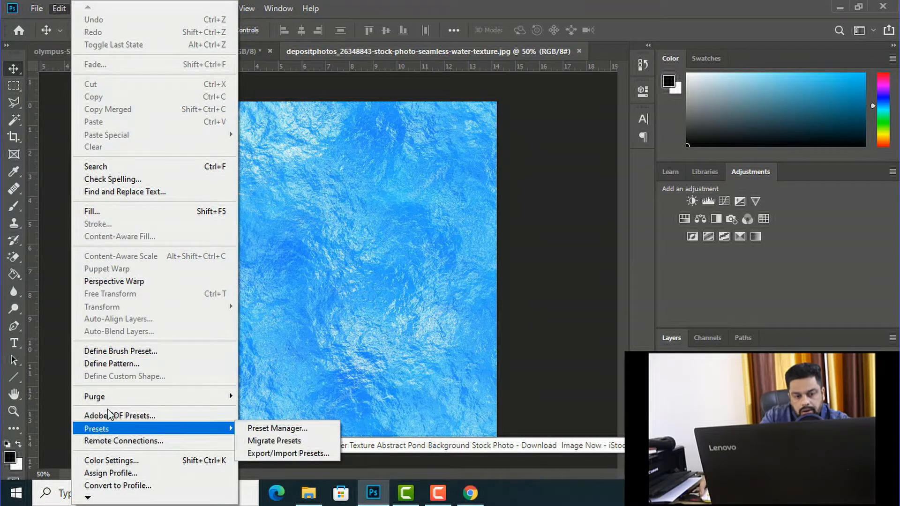
{"action": "left_click", "coordinate": [118, 364]}
{"action": "left_click", "coordinate": [583, 148]}
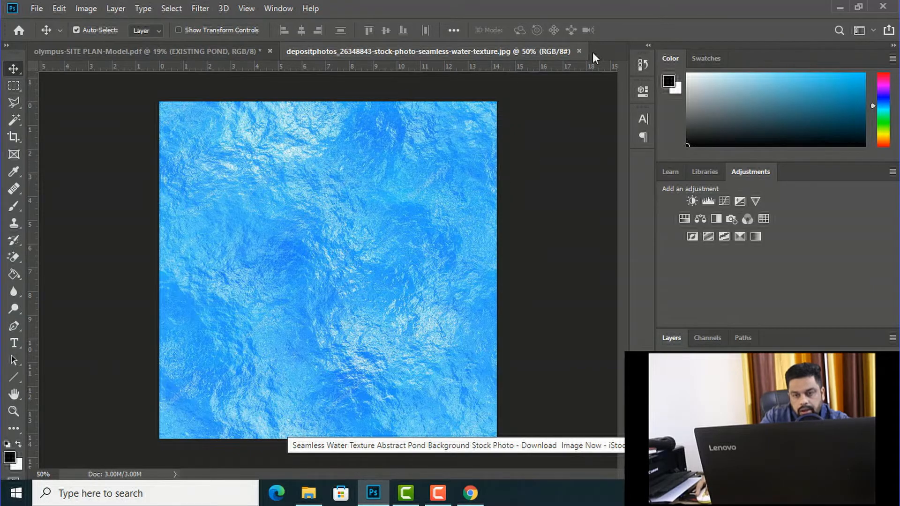
{"action": "left_click", "coordinate": [579, 51]}
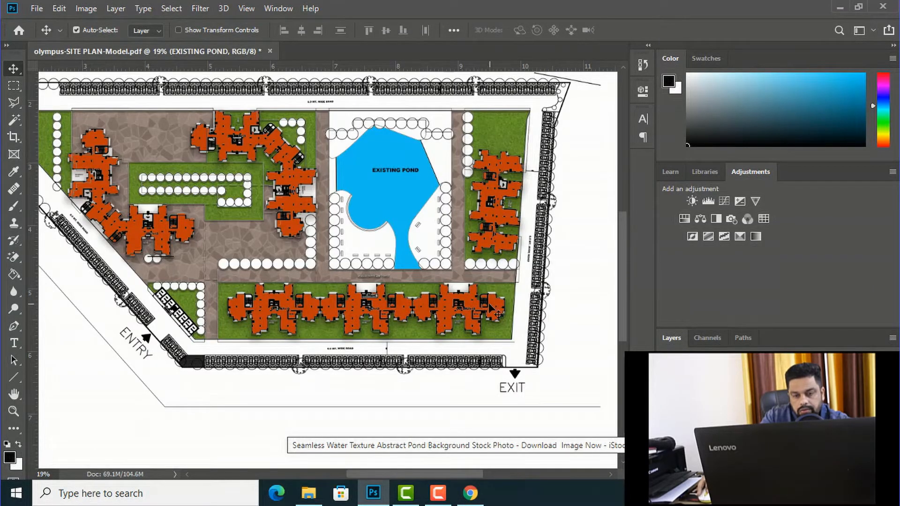
Step: Select the pond layer and apply a Pattern Overlay layer style using the new blue water texture pattern
{"action": "right_click", "coordinate": [716, 422]}
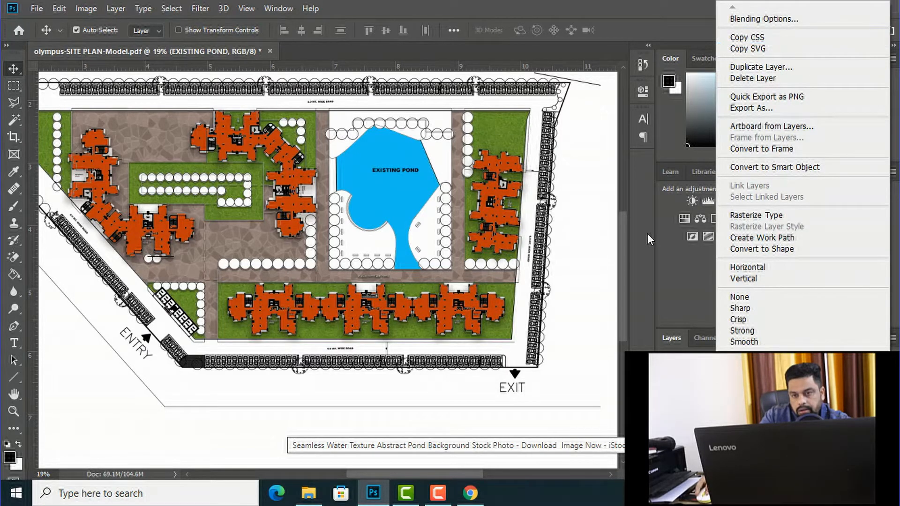
{"action": "left_click", "coordinate": [648, 234]}
{"action": "right_click", "coordinate": [389, 193]}
{"action": "left_click", "coordinate": [410, 200]}
{"action": "right_click", "coordinate": [713, 413]}
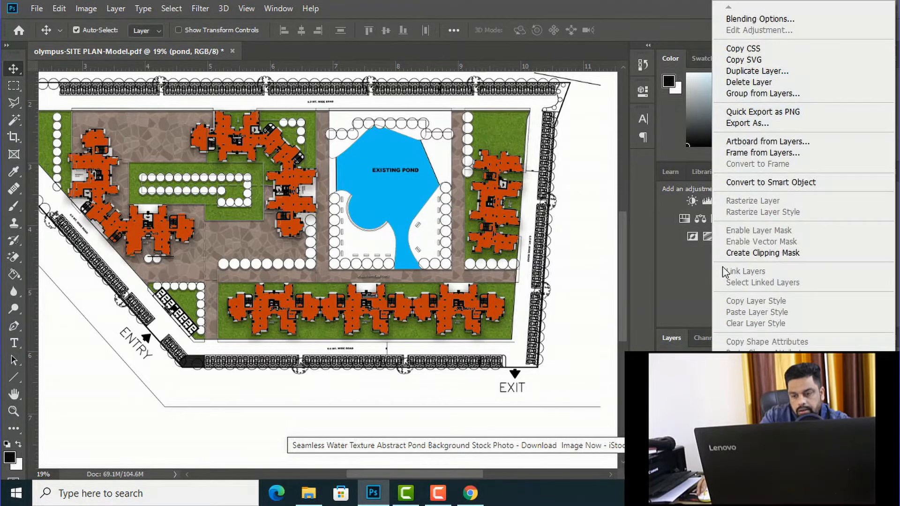
{"action": "left_click", "coordinate": [747, 23]}
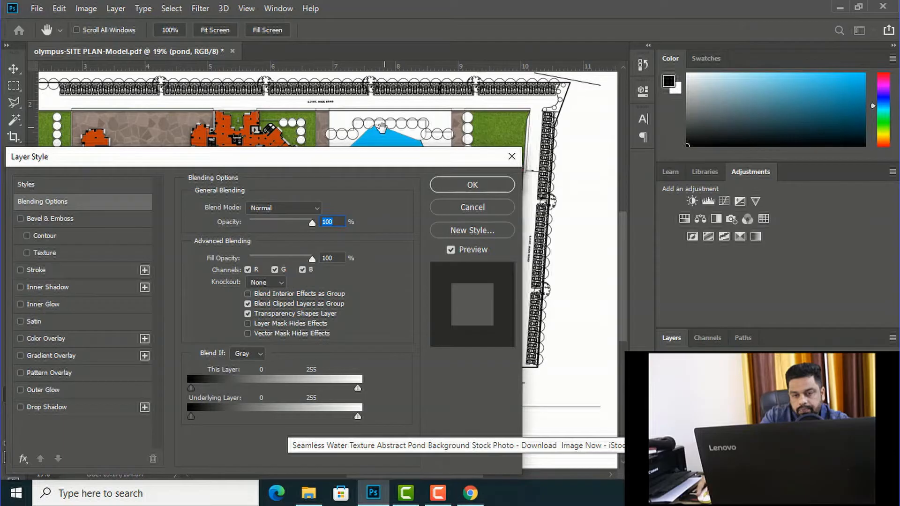
{"action": "left_click_drag", "start_coordinate": [364, 155], "coordinate": [843, 76]}
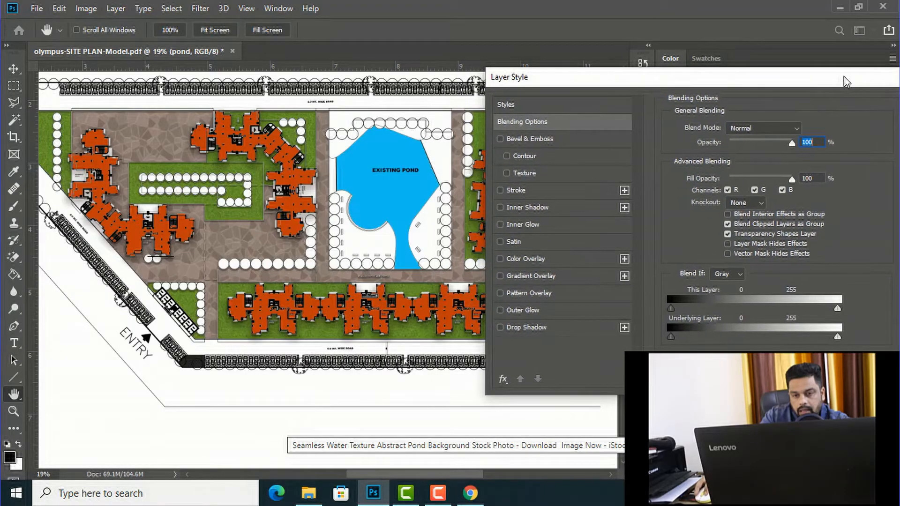
{"action": "left_click", "coordinate": [501, 293]}
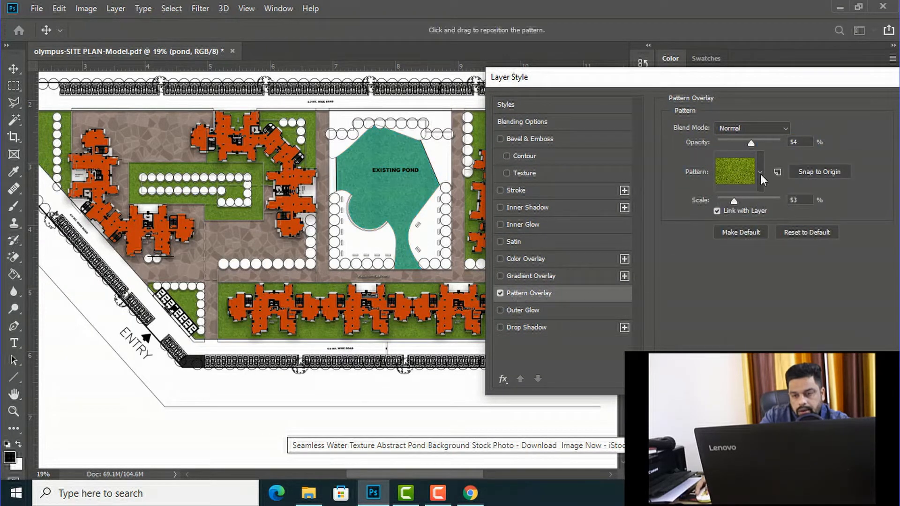
{"action": "left_click", "coordinate": [760, 174]}
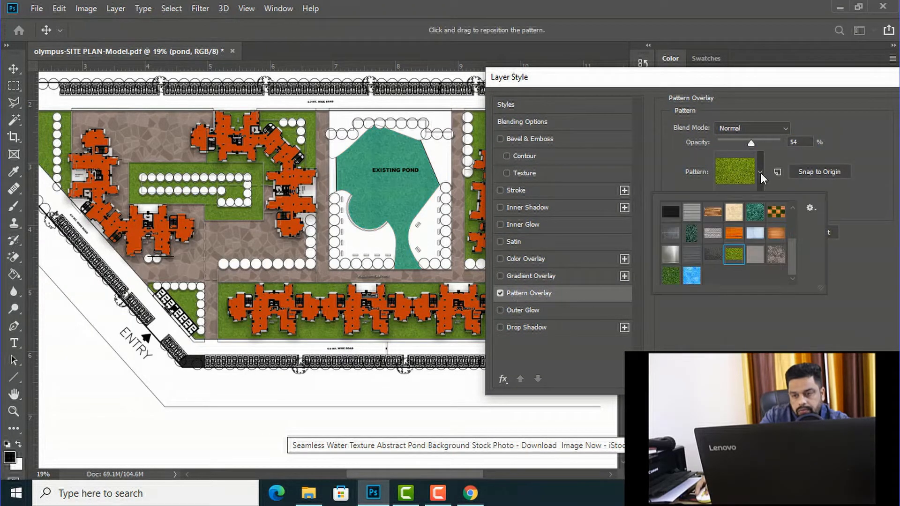
{"action": "left_click", "coordinate": [691, 276]}
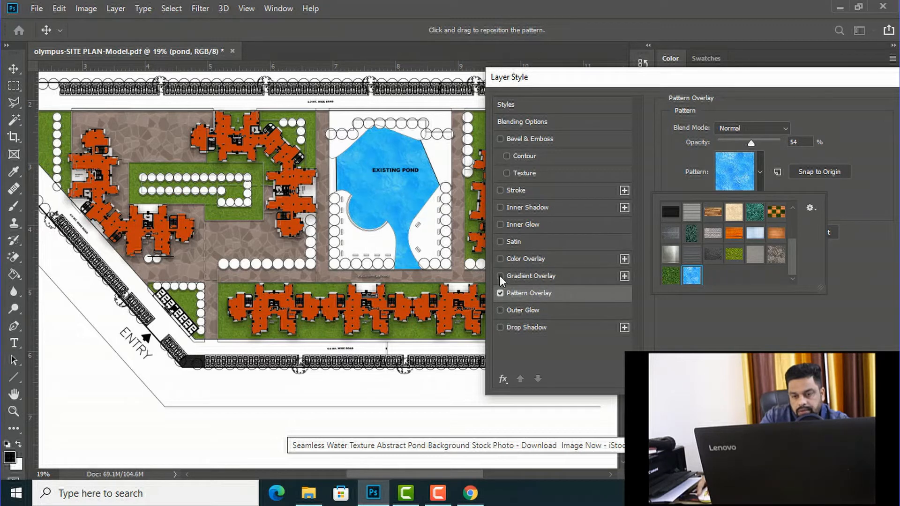
Step: Add an Inner Shadow to the pond with 4 px distance, 52% choke and 68 px size, and apply the layer style
{"action": "left_click", "coordinate": [501, 207]}
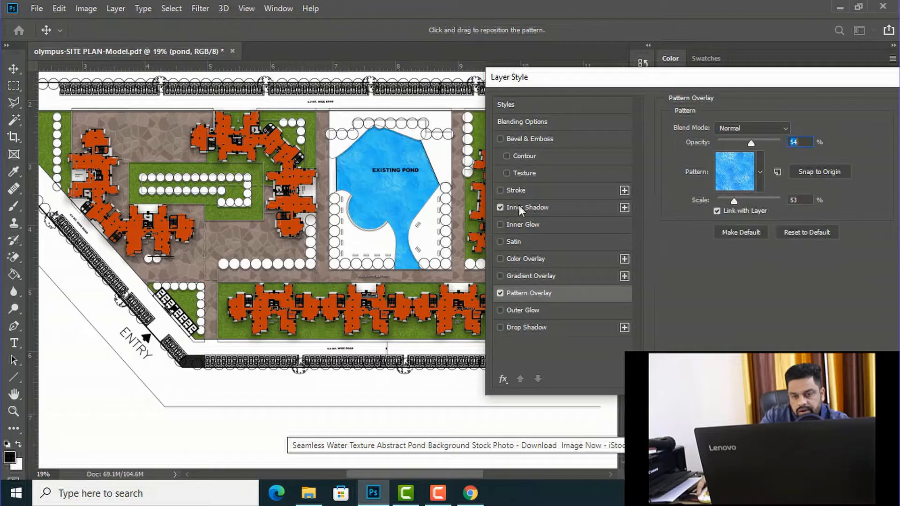
{"action": "left_click", "coordinate": [522, 207]}
{"action": "left_click_drag", "start_coordinate": [721, 216], "coordinate": [721, 187]}
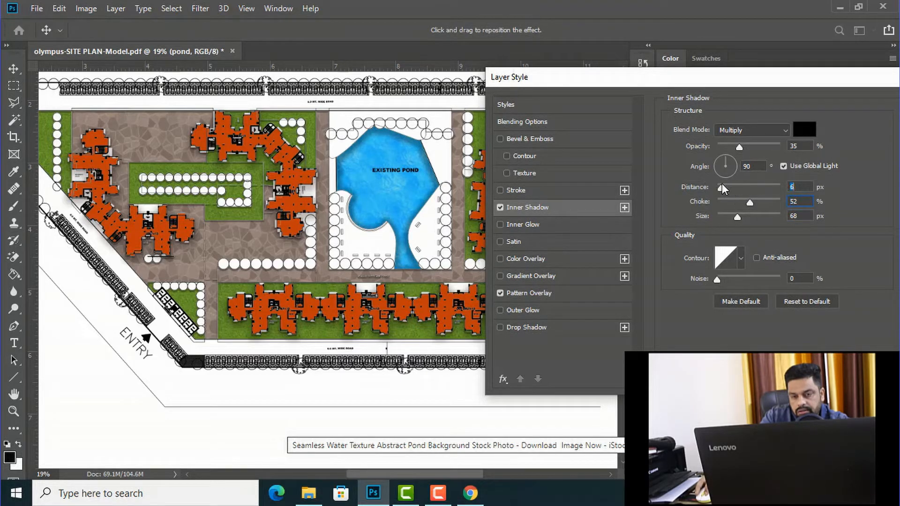
{"action": "left_click_drag", "start_coordinate": [741, 77], "coordinate": [392, 99]}
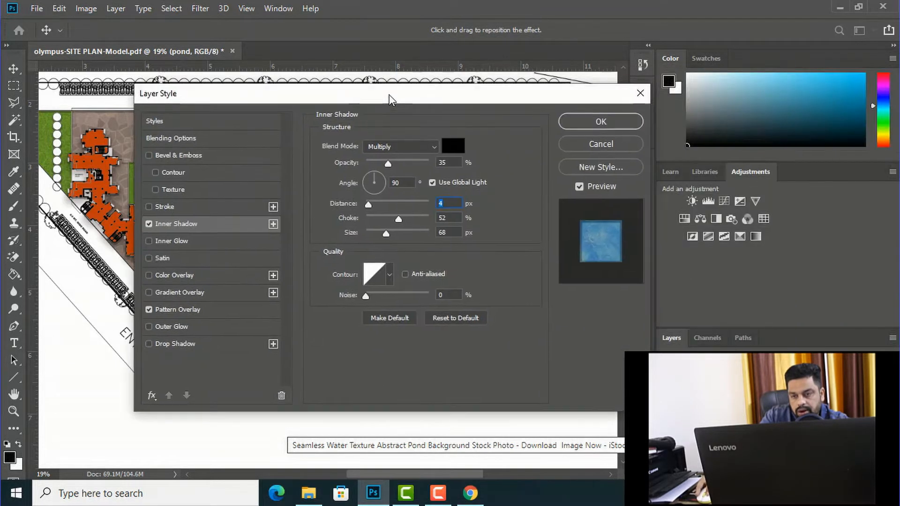
{"action": "left_click", "coordinate": [600, 122]}
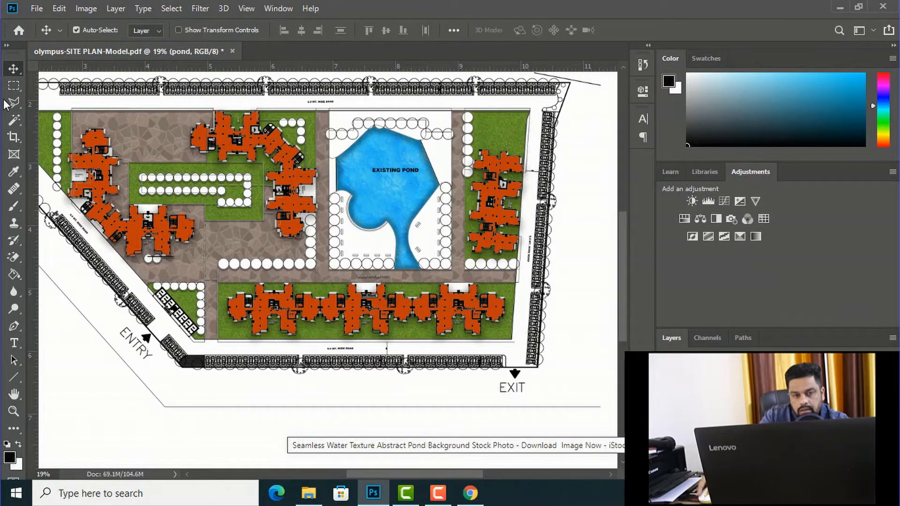
Step: Select all the white ground areas around the pond on the site plan layer with the Magic Wand
{"action": "left_click", "coordinate": [14, 120]}
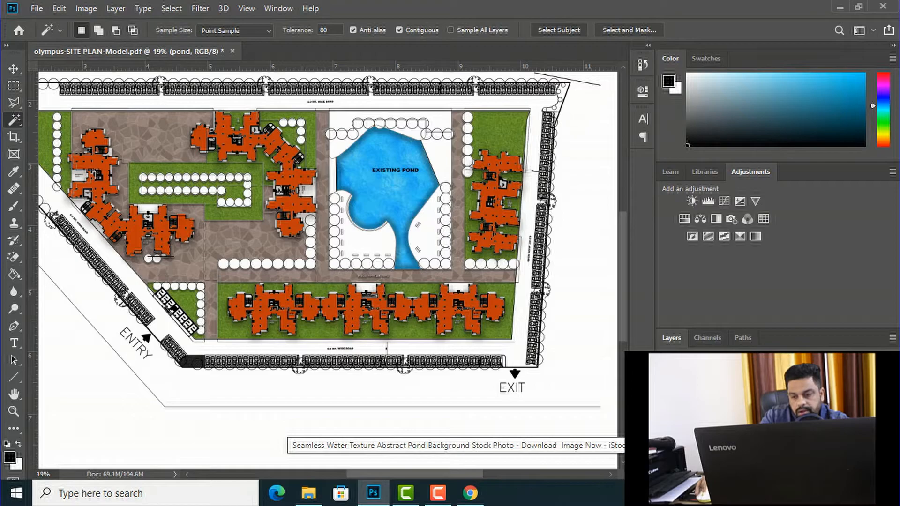
{"action": "left_click", "coordinate": [717, 403]}
{"action": "left_click", "coordinate": [430, 240]}
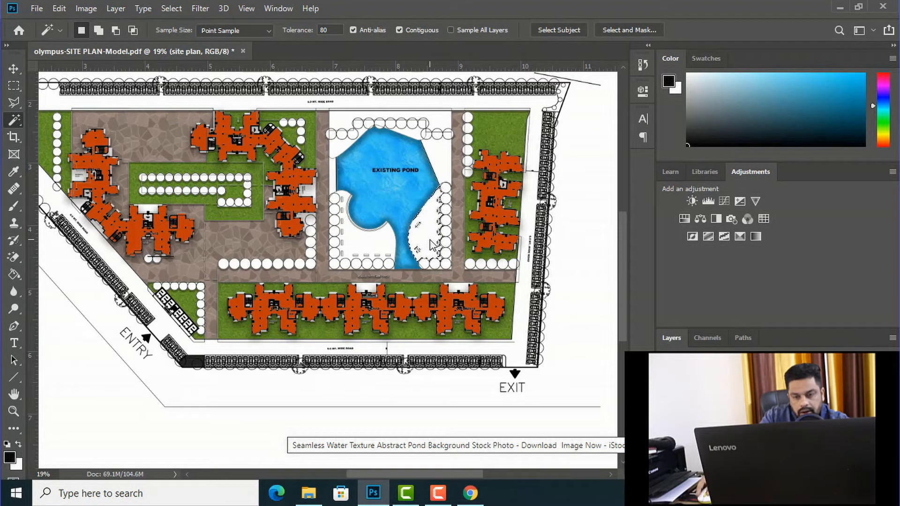
{"action": "left_click", "coordinate": [364, 242]}
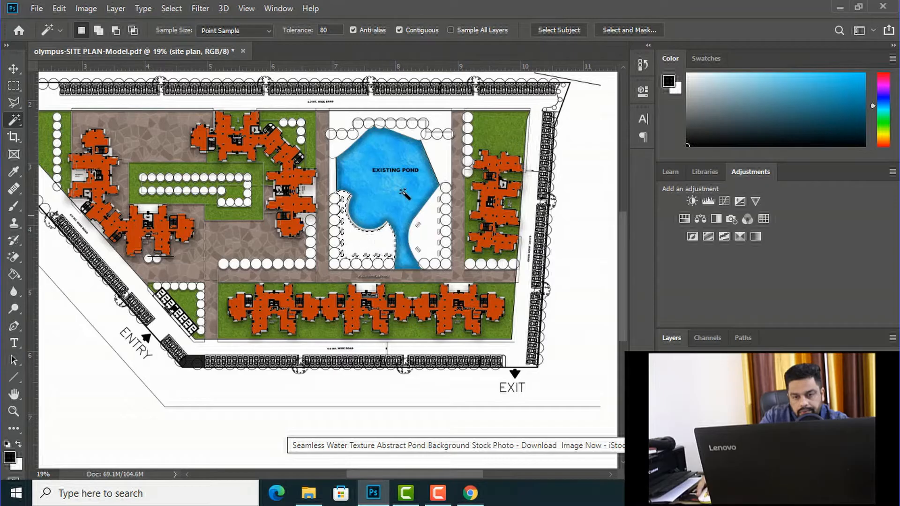
{"action": "left_click", "coordinate": [428, 224], "text": "shift"}
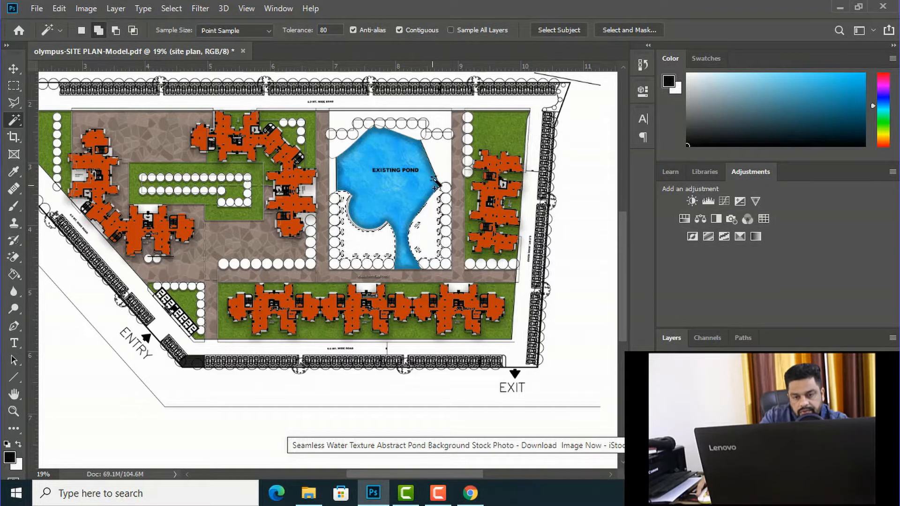
{"action": "left_click", "coordinate": [409, 124], "text": "shift"}
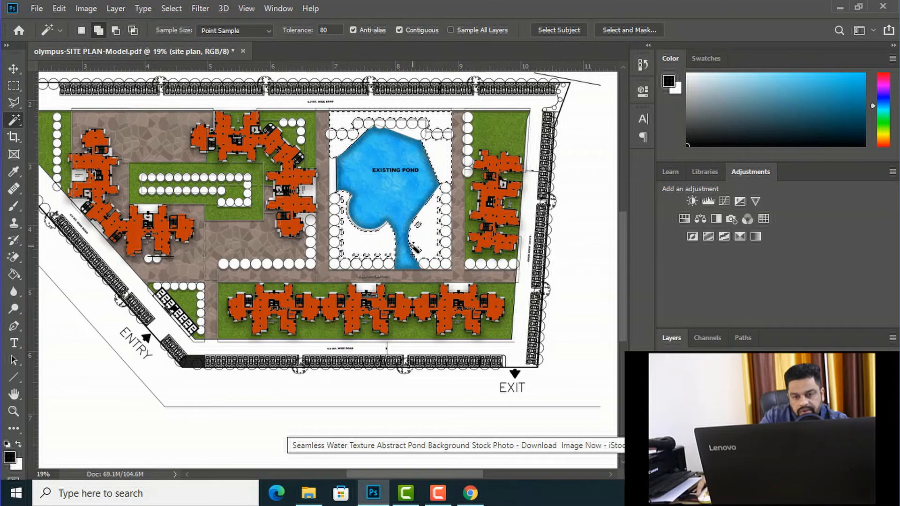
{"action": "left_click", "coordinate": [345, 268], "text": "shift"}
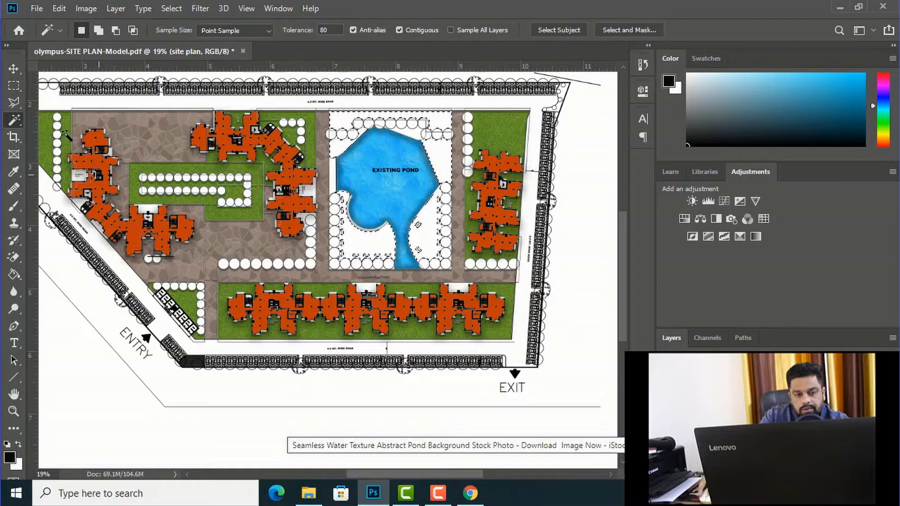
Step: Make the grass layer active and fill the selected ground around the pond with the black foreground colour using the Paint Bucket
{"action": "key", "text": "v"}
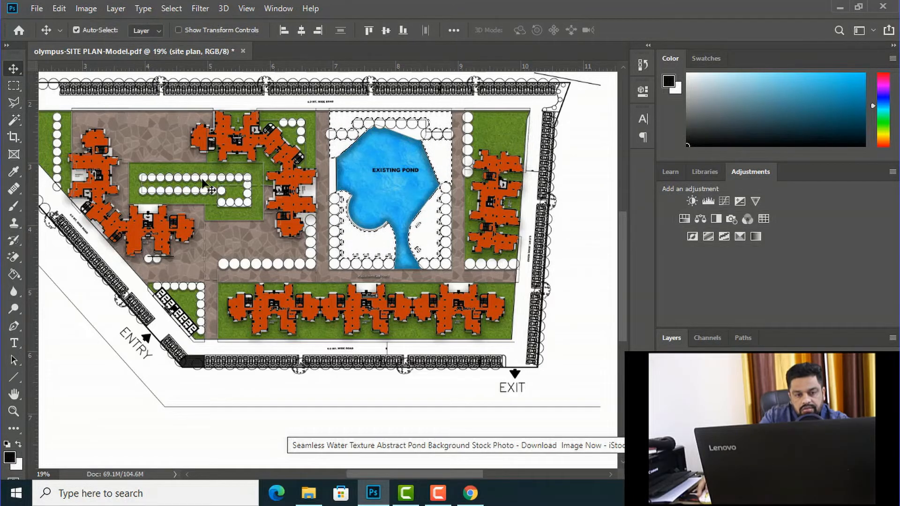
{"action": "right_click", "coordinate": [244, 213]}
{"action": "left_click", "coordinate": [257, 222]}
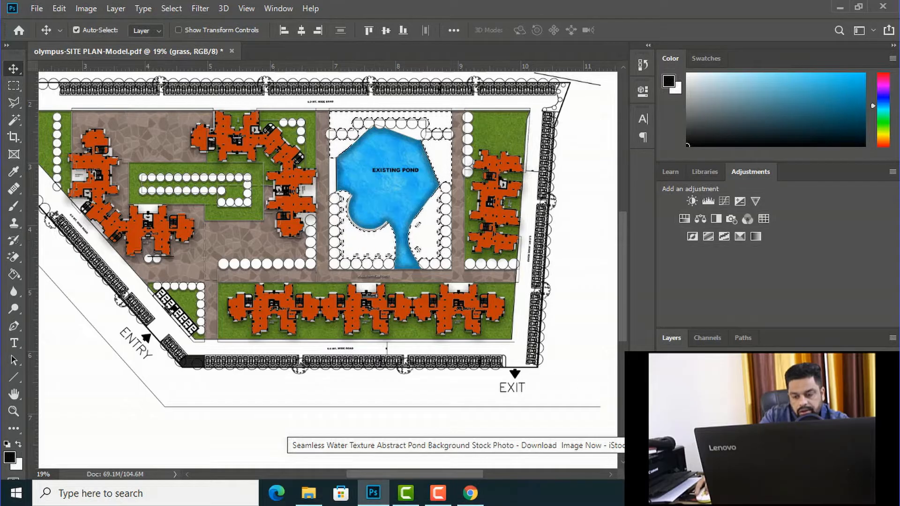
{"action": "key", "text": "g"}
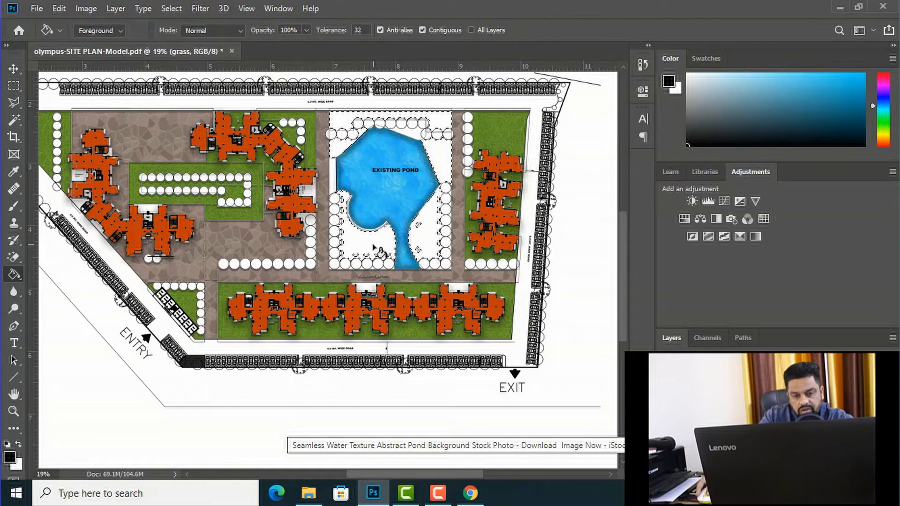
{"action": "left_click", "coordinate": [374, 247]}
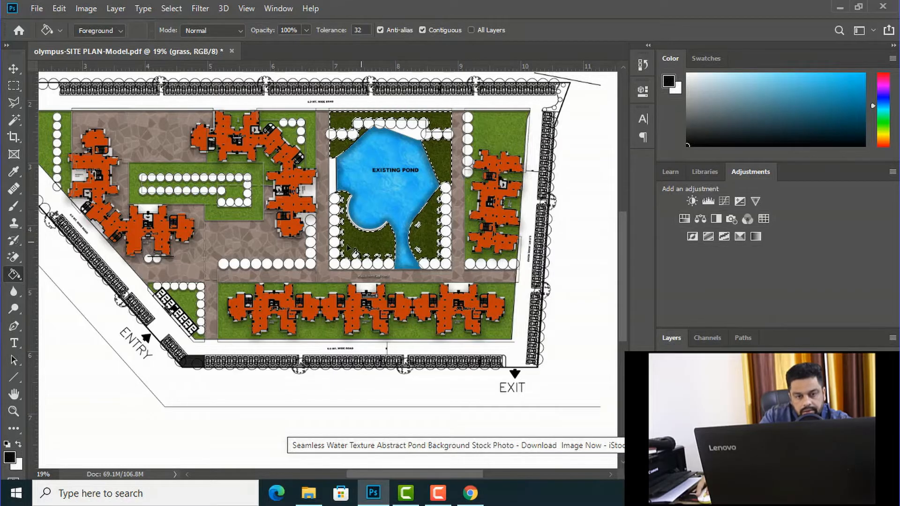
Step: Set the foreground colour to green 559a2b and refill the selected lawn areas around the pond
{"action": "left_click", "coordinate": [13, 455]}
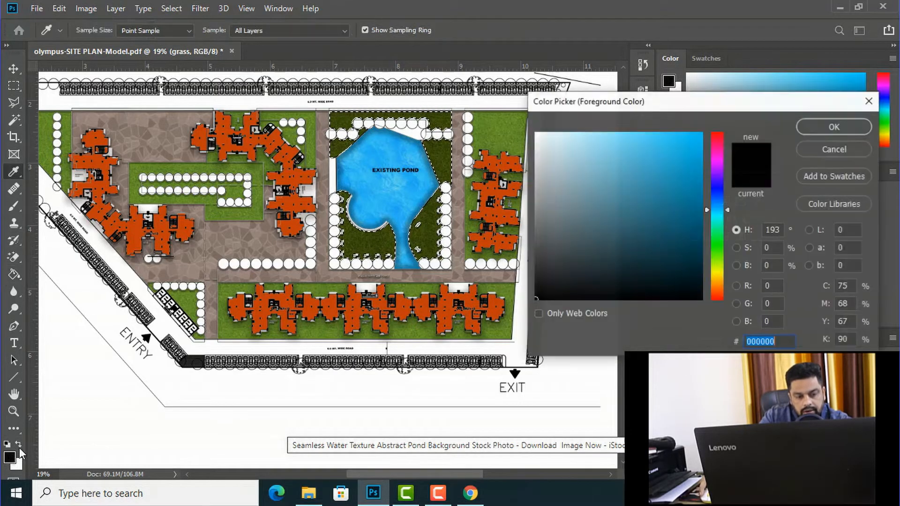
{"action": "left_click", "coordinate": [718, 255]}
{"action": "left_click", "coordinate": [656, 198]}
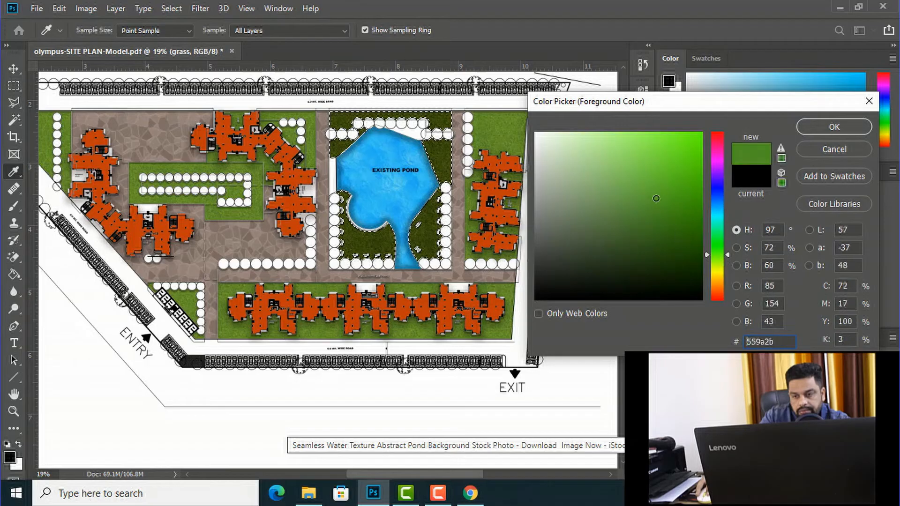
{"action": "left_click", "coordinate": [829, 127]}
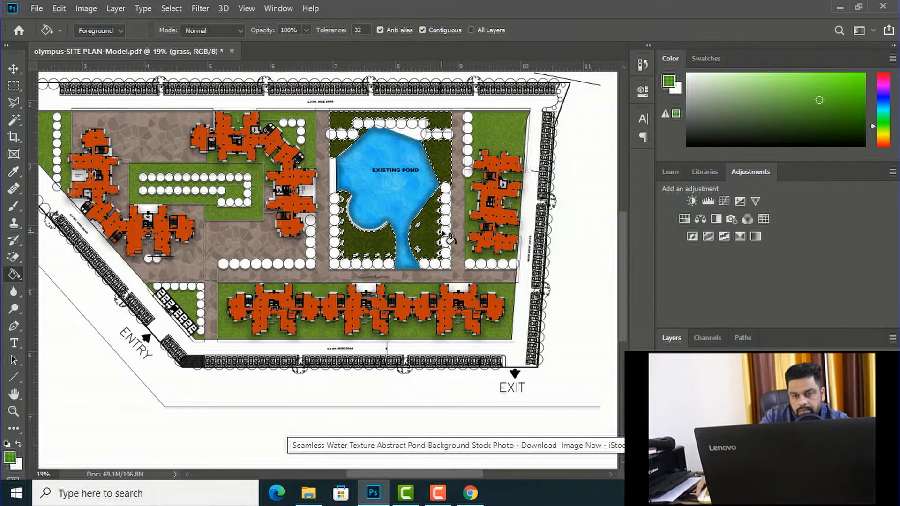
{"action": "left_click", "coordinate": [415, 239]}
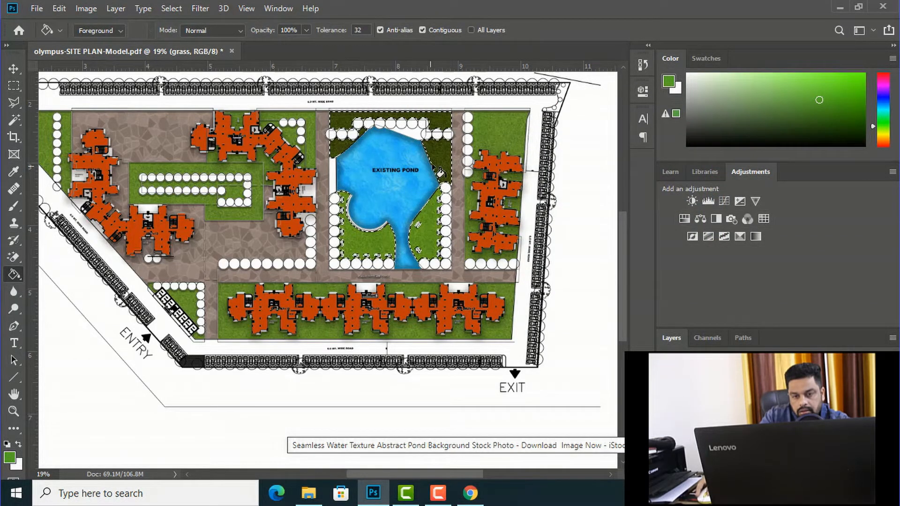
{"action": "left_click", "coordinate": [440, 173]}
{"action": "left_click", "coordinate": [344, 147]}
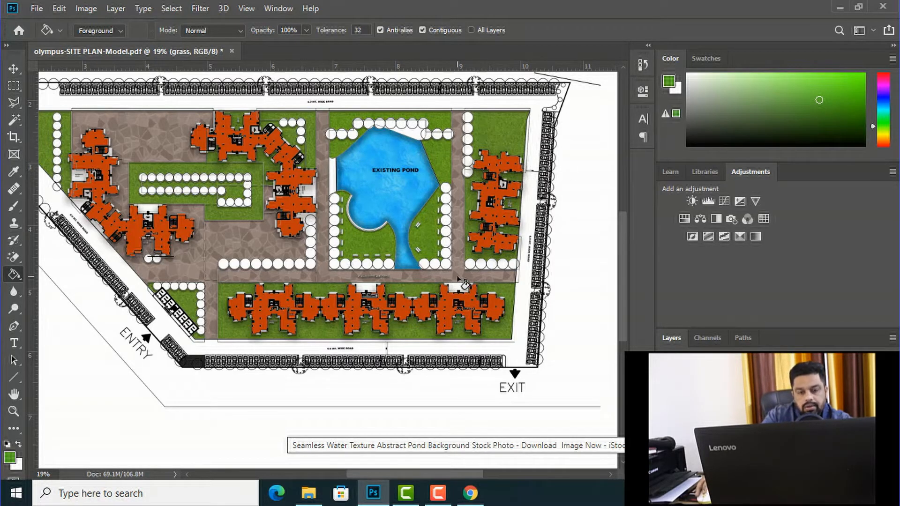
Step: Select the white perimeter road areas around the whole site on the site plan layer with the Magic Wand
{"action": "scroll", "coordinate": [464, 281], "scroll_direction": "down", "scroll_amount": 2}
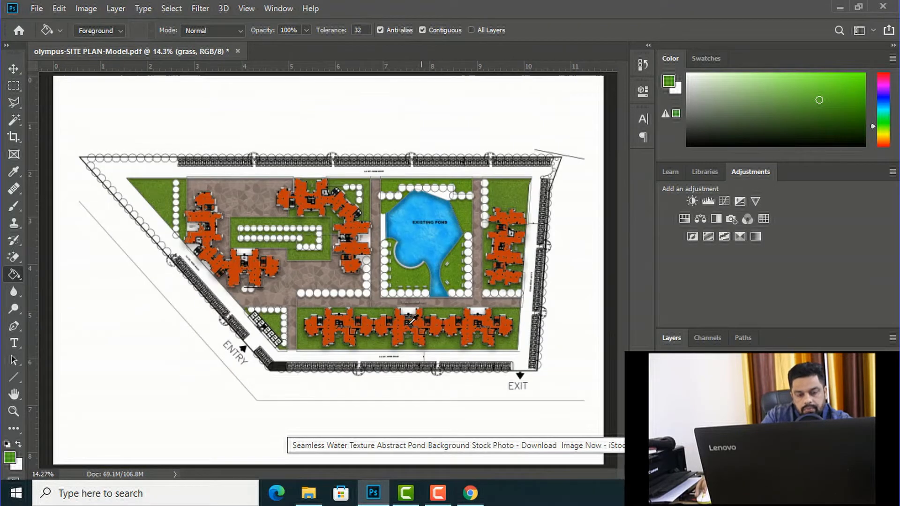
{"action": "scroll", "coordinate": [288, 375], "scroll_direction": "up", "scroll_amount": 2}
{"action": "scroll", "coordinate": [380, 292], "scroll_direction": "down", "scroll_amount": 1}
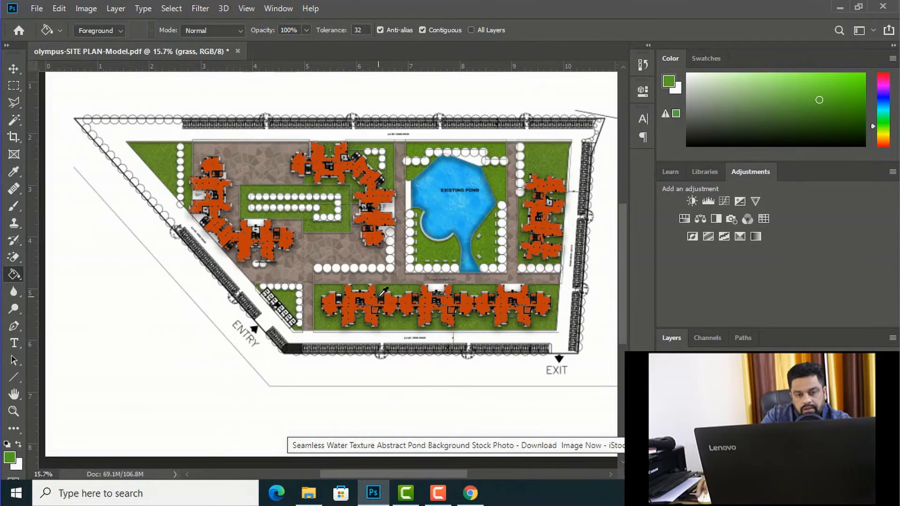
{"action": "left_click", "coordinate": [14, 120]}
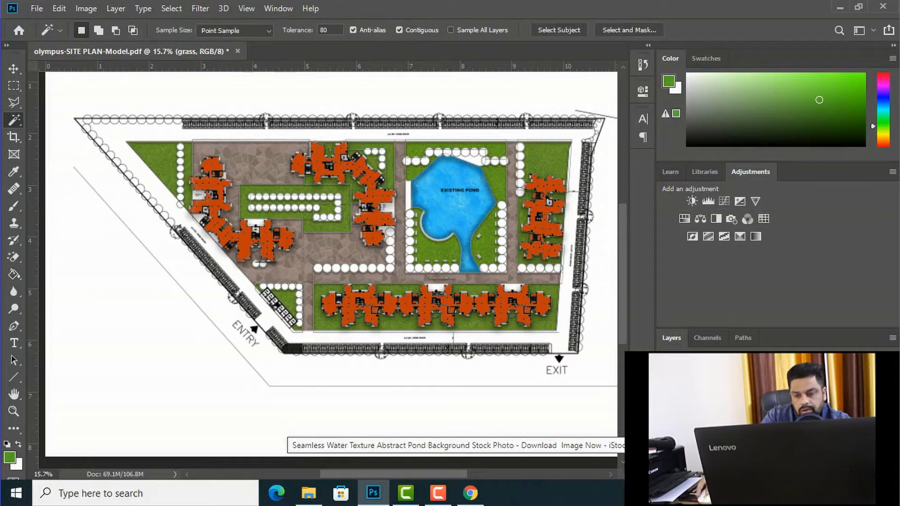
{"action": "left_click", "coordinate": [731, 436]}
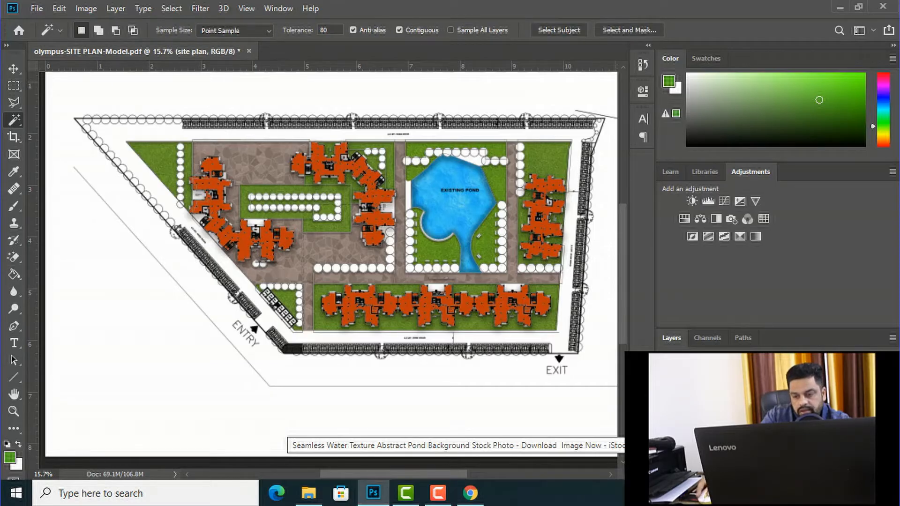
{"action": "left_click", "coordinate": [165, 196]}
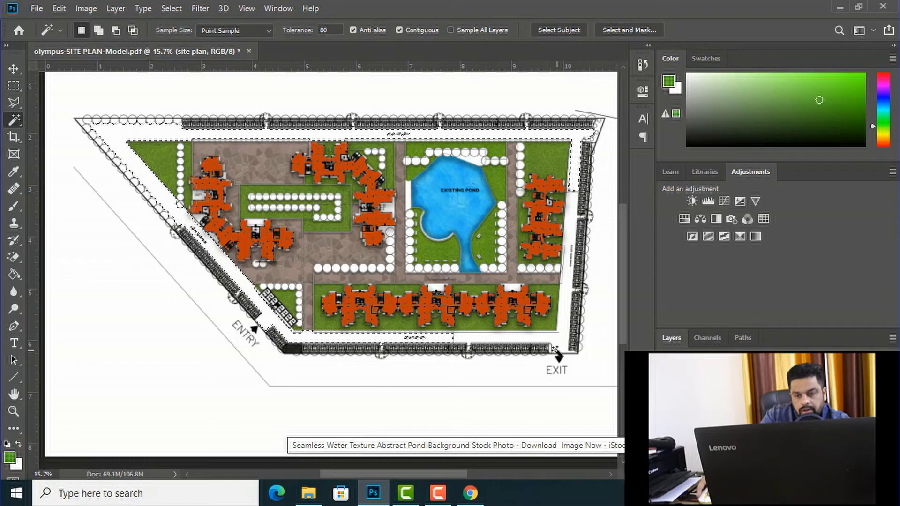
{"action": "left_click", "coordinate": [478, 337], "text": "shift"}
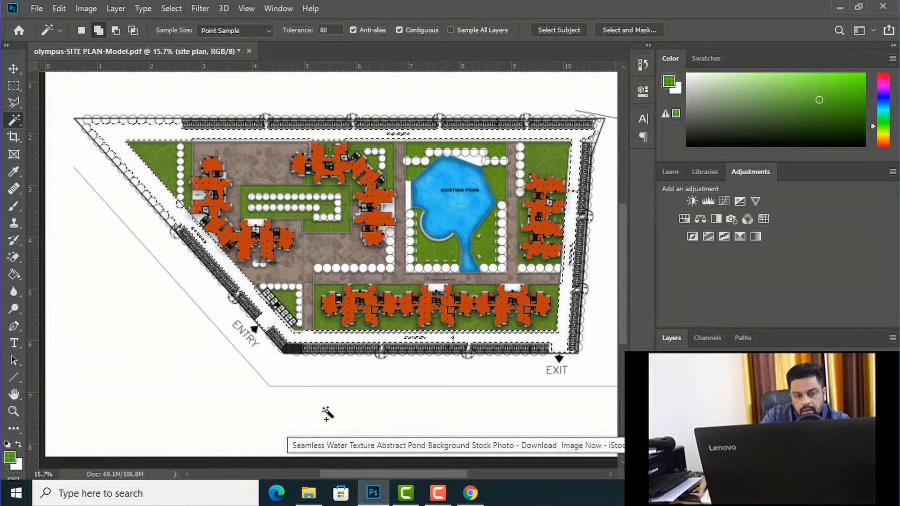
Step: Switch to Chrome and search Google for "road texture" in a new tab
{"action": "left_click", "coordinate": [470, 493]}
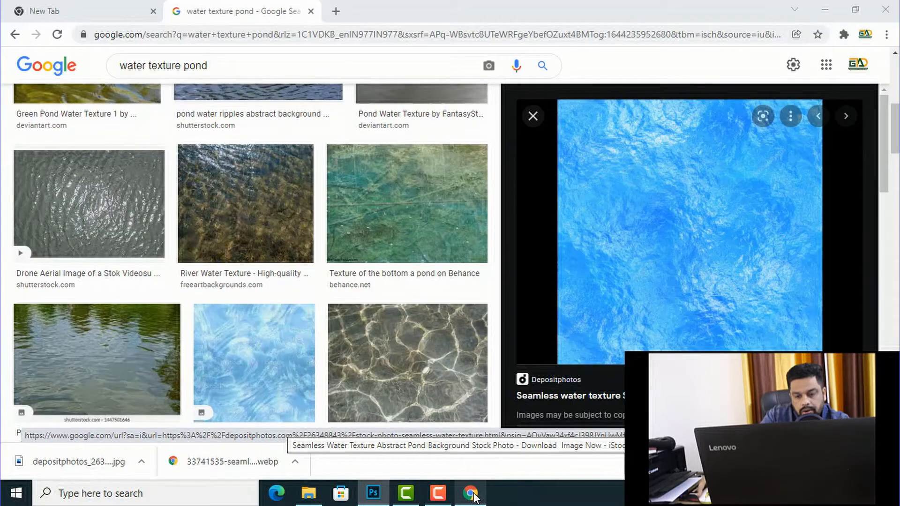
{"action": "left_click", "coordinate": [336, 12]}
{"action": "type", "text": "r"}
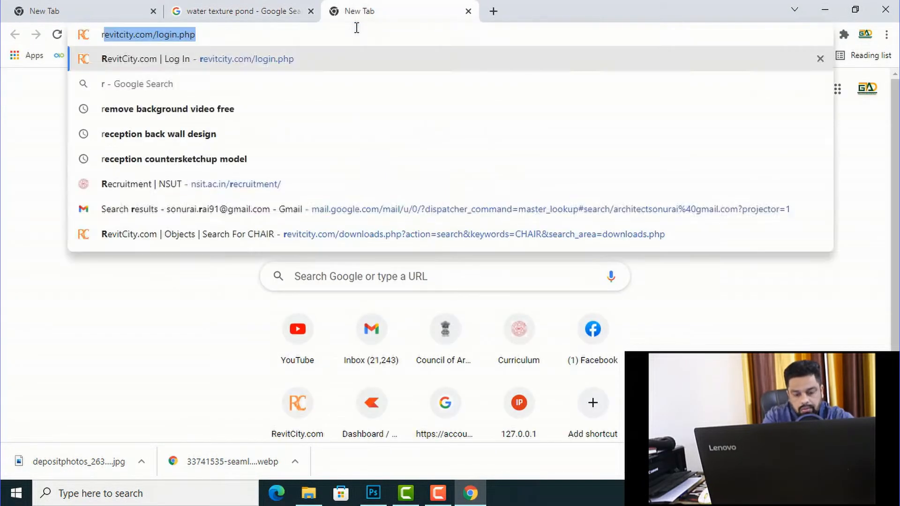
{"action": "type", "text": "oad texture"}
{"action": "key", "text": "Return"}
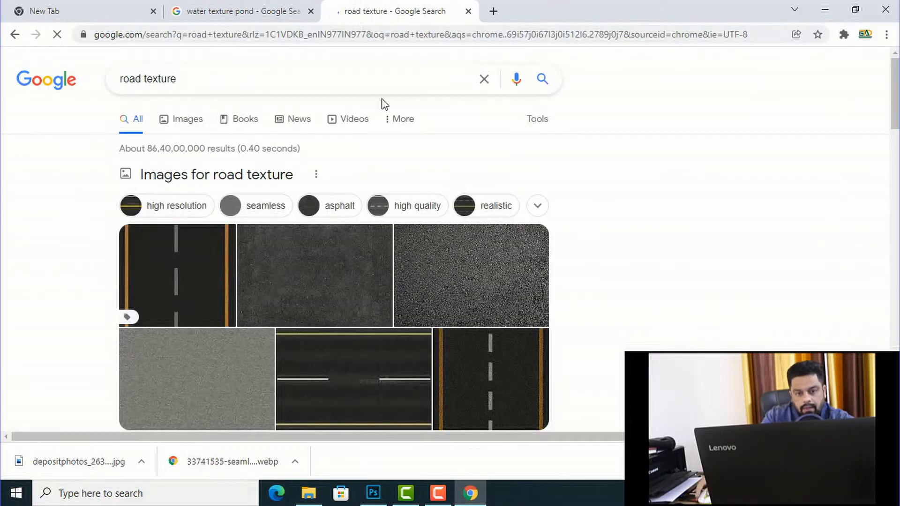
{"action": "left_click", "coordinate": [423, 275]}
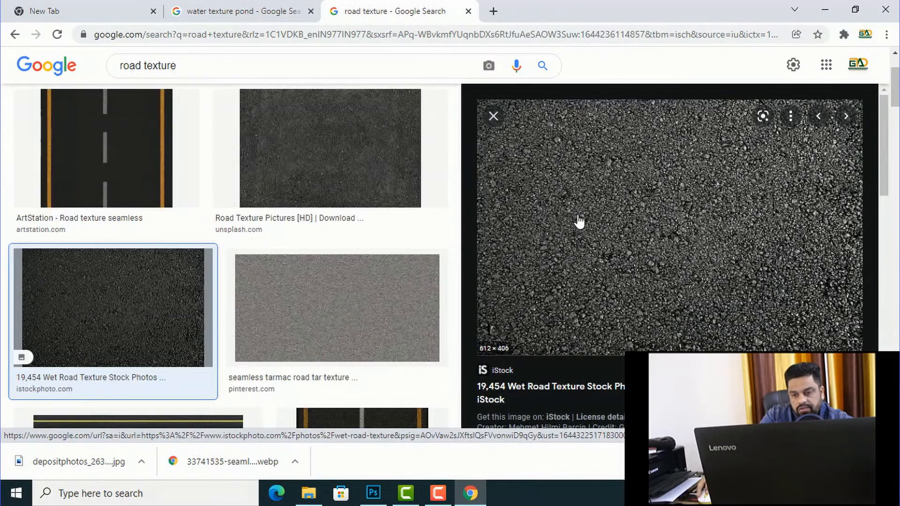
{"action": "right_click", "coordinate": [603, 194]}
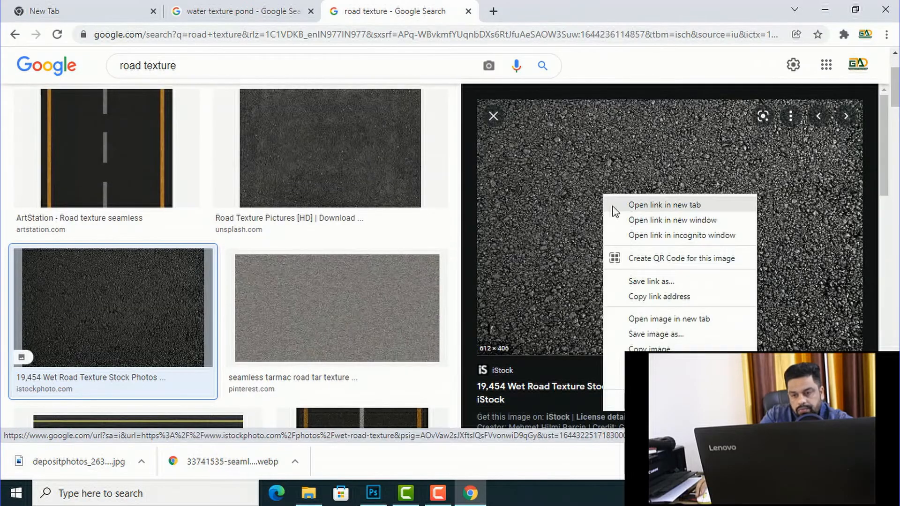
{"action": "left_click", "coordinate": [632, 335]}
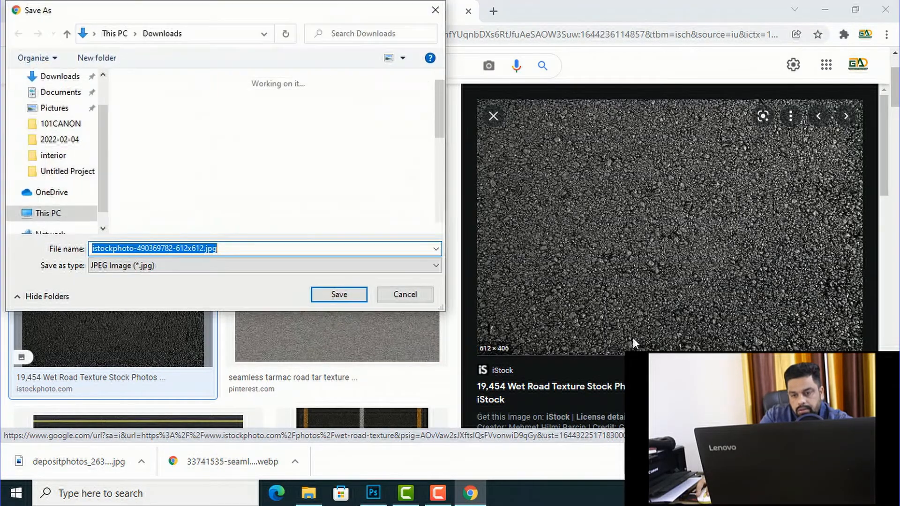
{"action": "left_click", "coordinate": [338, 293]}
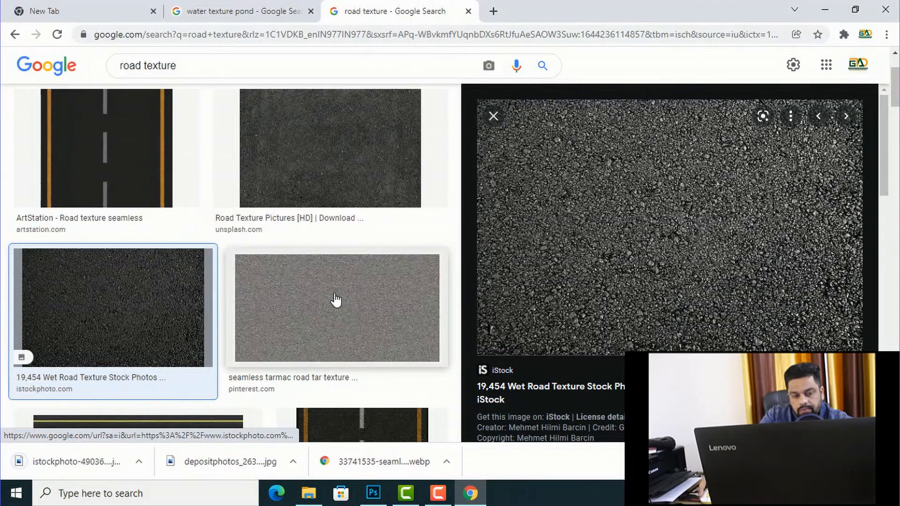
Step: Show the downloaded asphalt image in its folder and open it in Photoshop
{"action": "left_click", "coordinate": [141, 462]}
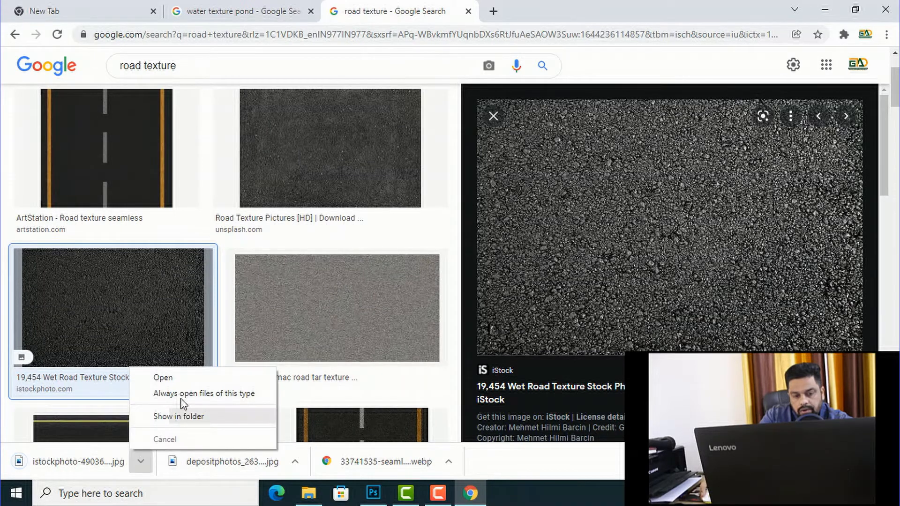
{"action": "left_click", "coordinate": [180, 417]}
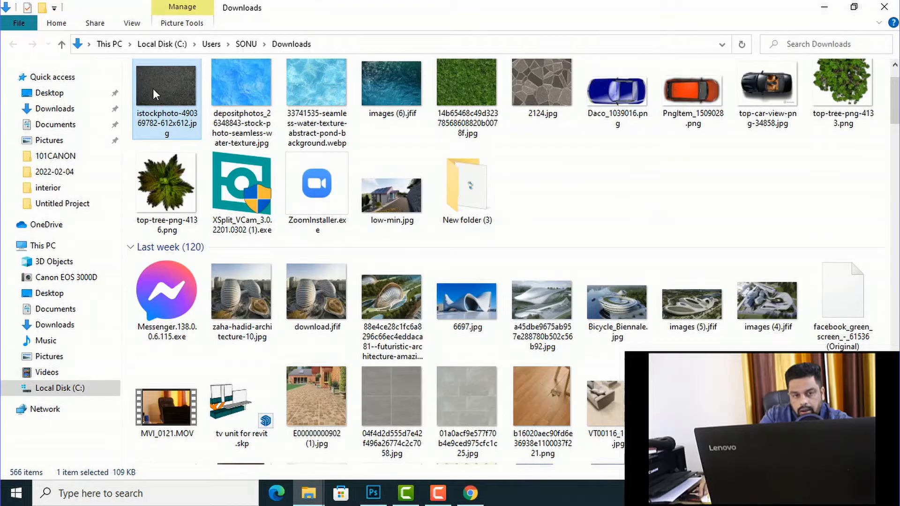
{"action": "right_click", "coordinate": [153, 88]}
{"action": "mouse_move", "coordinate": [218, 259]}
{"action": "left_click", "coordinate": [464, 260]}
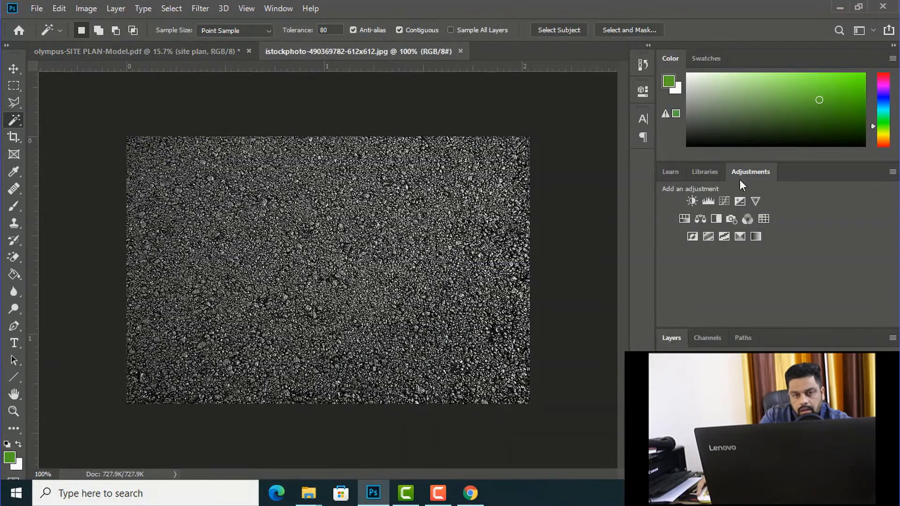
Step: Define the asphalt image as a pattern under its file name and close the texture document
{"action": "left_click", "coordinate": [59, 8]}
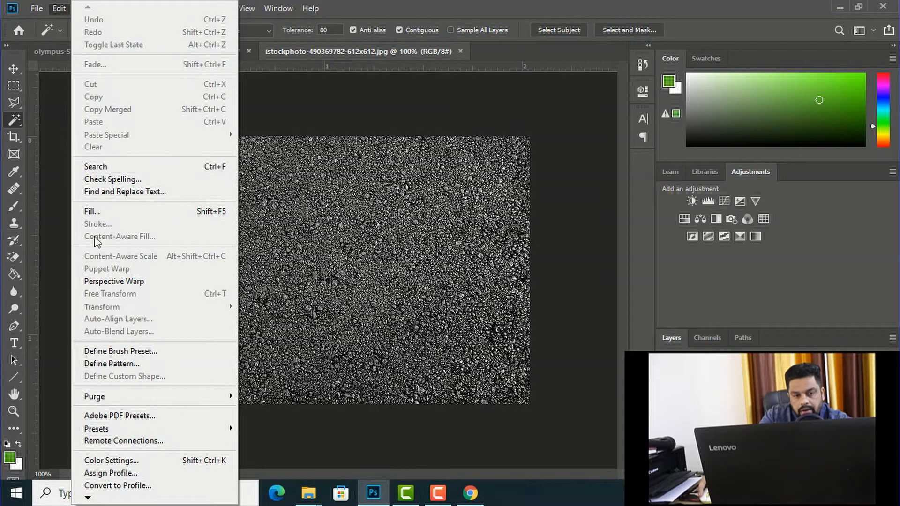
{"action": "left_click", "coordinate": [104, 363]}
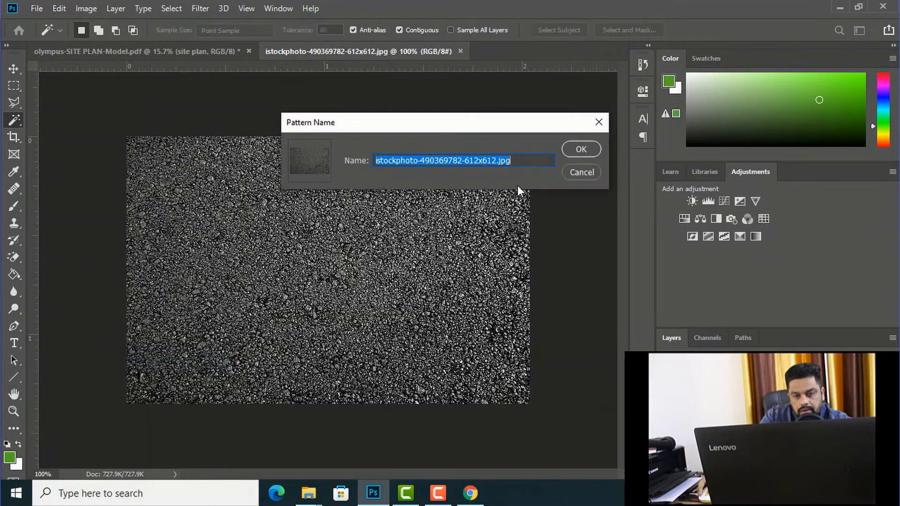
{"action": "left_click", "coordinate": [580, 149]}
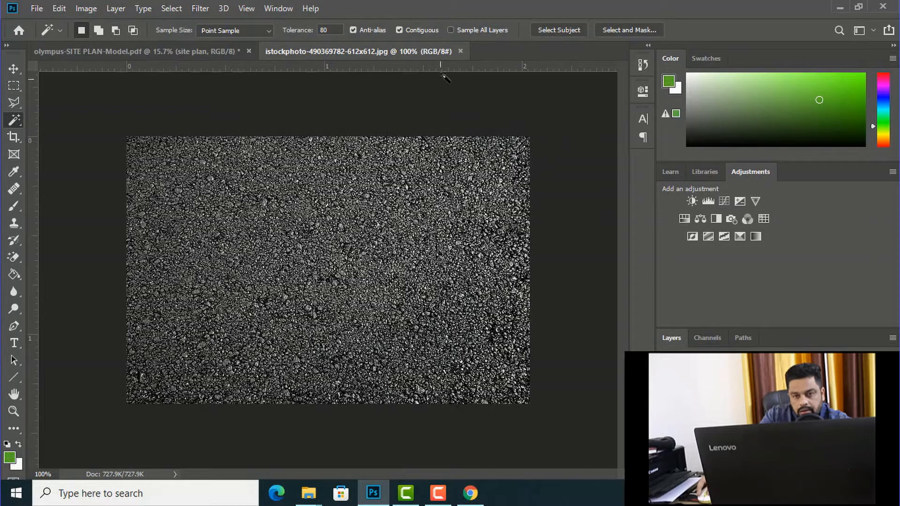
{"action": "left_click", "coordinate": [461, 51]}
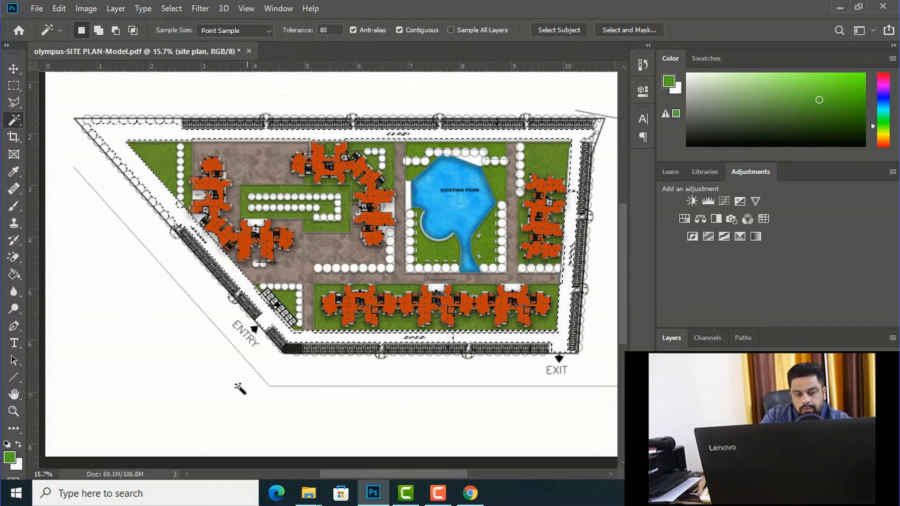
Step: Set the foreground colour to grey 727272
{"action": "left_click", "coordinate": [12, 462]}
{"action": "left_click_drag", "start_coordinate": [583, 287], "coordinate": [533, 224]}
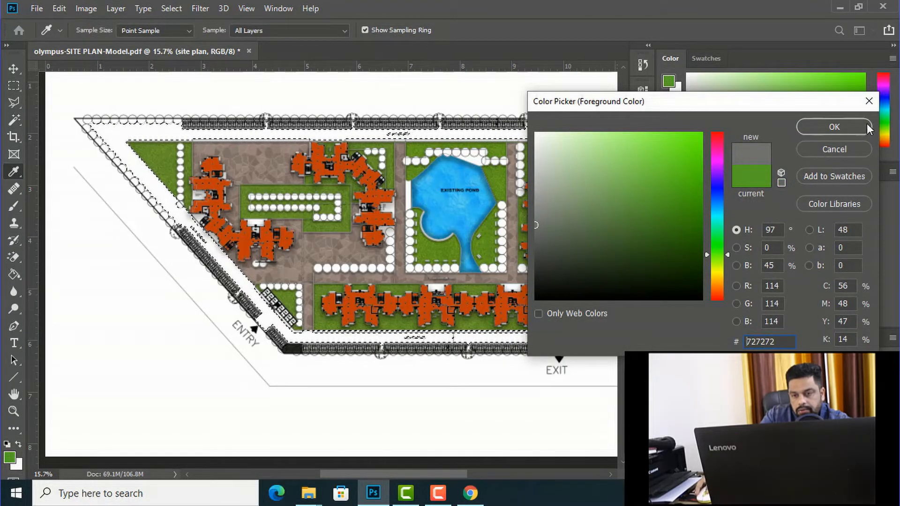
{"action": "left_click", "coordinate": [833, 126]}
Step: Create a new layer named road, fill the selected perimeter road with the grey foreground colour using the Paint Bucket, and deselect
{"action": "key", "text": "ctrl+shift+alt+n"}
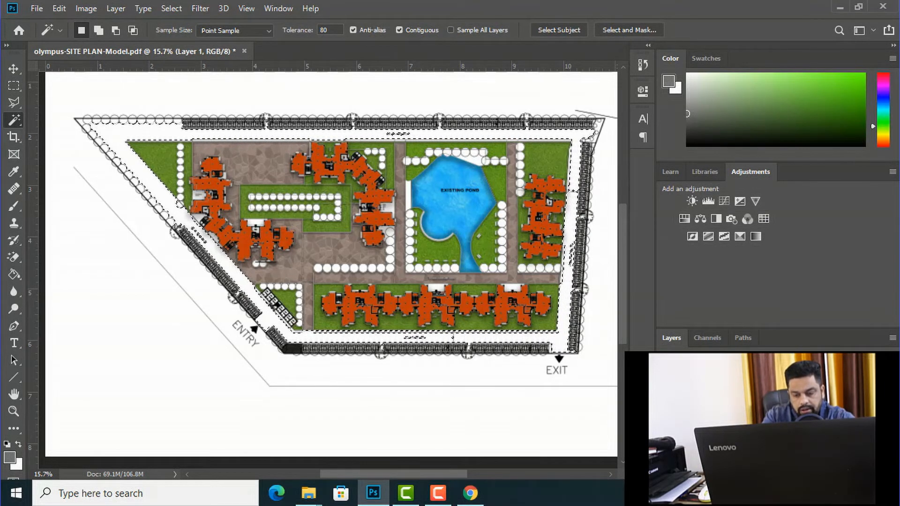
{"action": "type", "text": "road"}
{"action": "key", "text": "Return"}
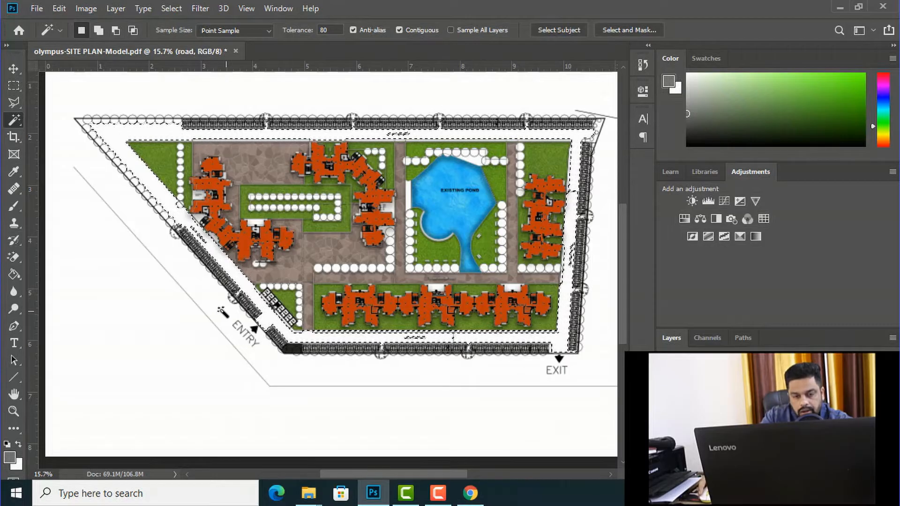
{"action": "key", "text": "g"}
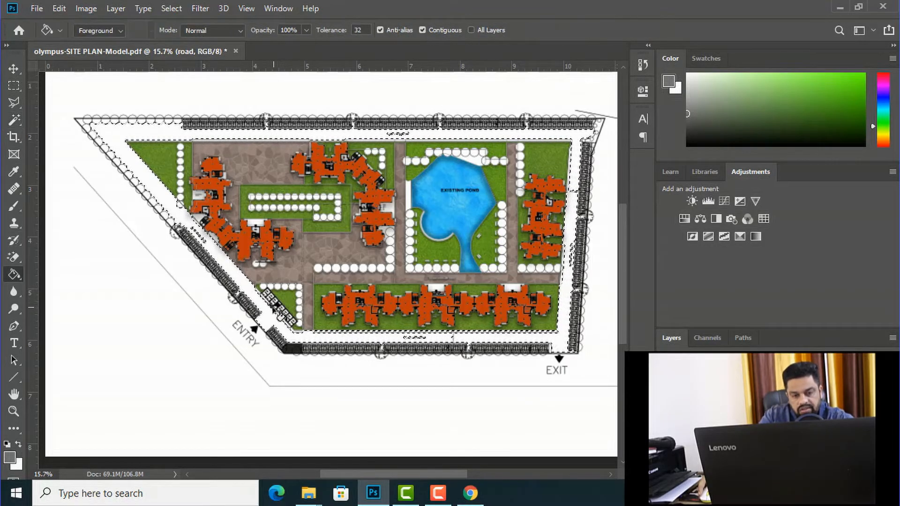
{"action": "left_click", "coordinate": [268, 315]}
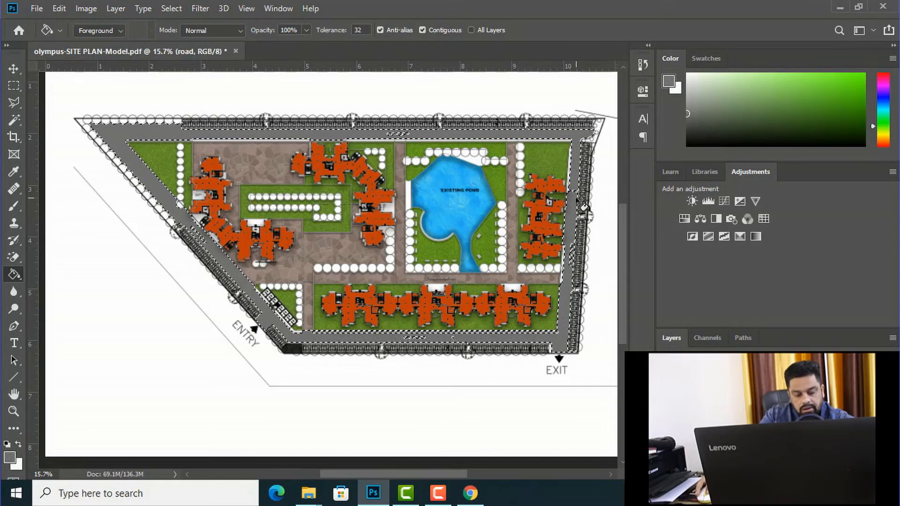
{"action": "key", "text": "ctrl+d"}
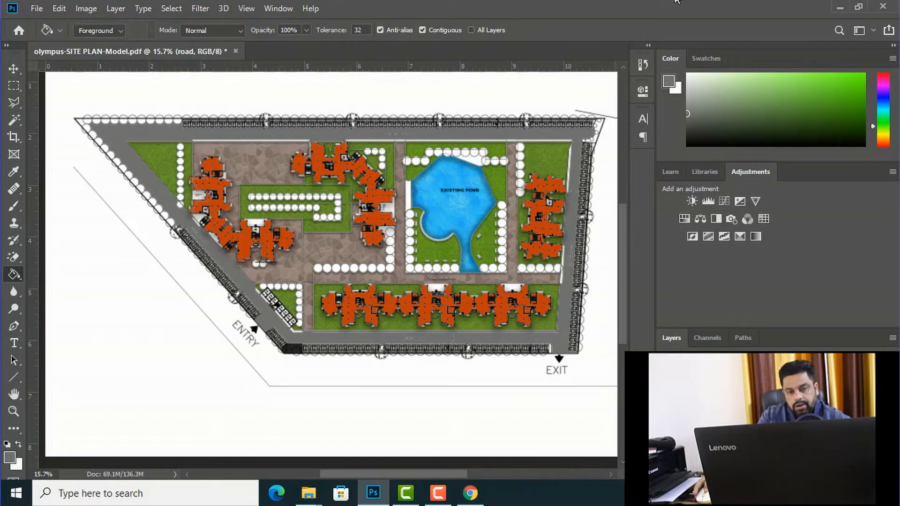
Step: Add a Pattern Overlay to the road layer using the newly defined asphalt pattern
{"action": "left_click", "coordinate": [15, 68]}
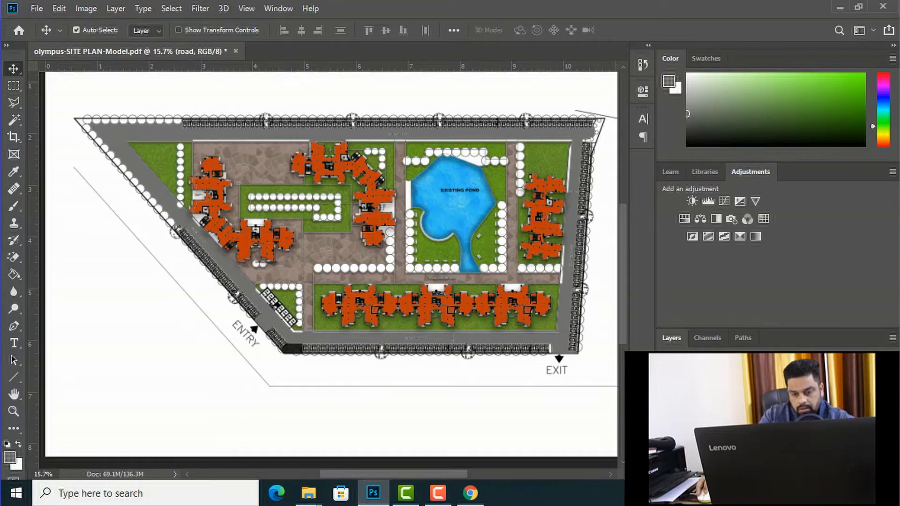
{"action": "right_click", "coordinate": [705, 427]}
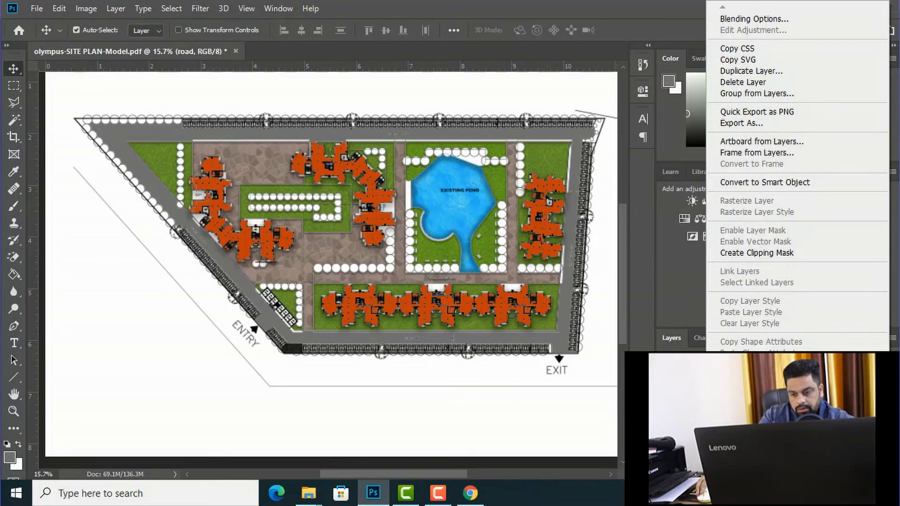
{"action": "left_click", "coordinate": [750, 18]}
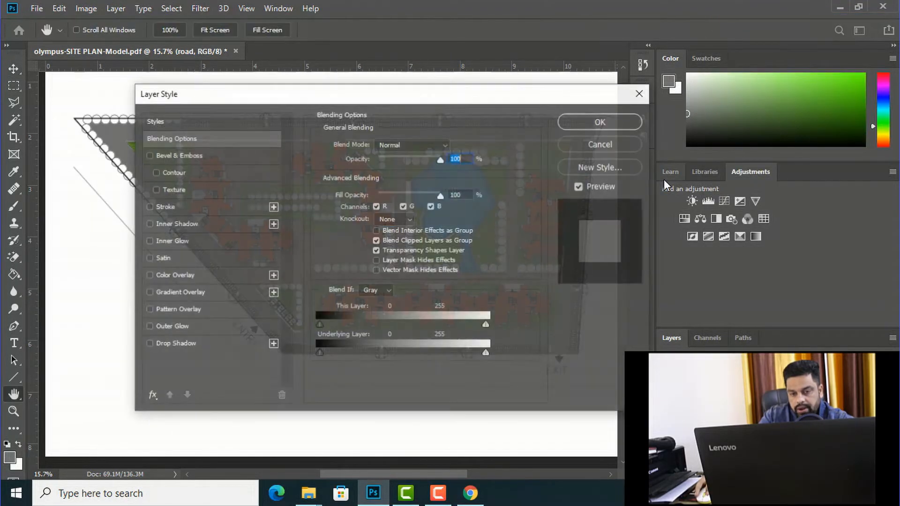
{"action": "left_click_drag", "start_coordinate": [306, 94], "coordinate": [645, 112]}
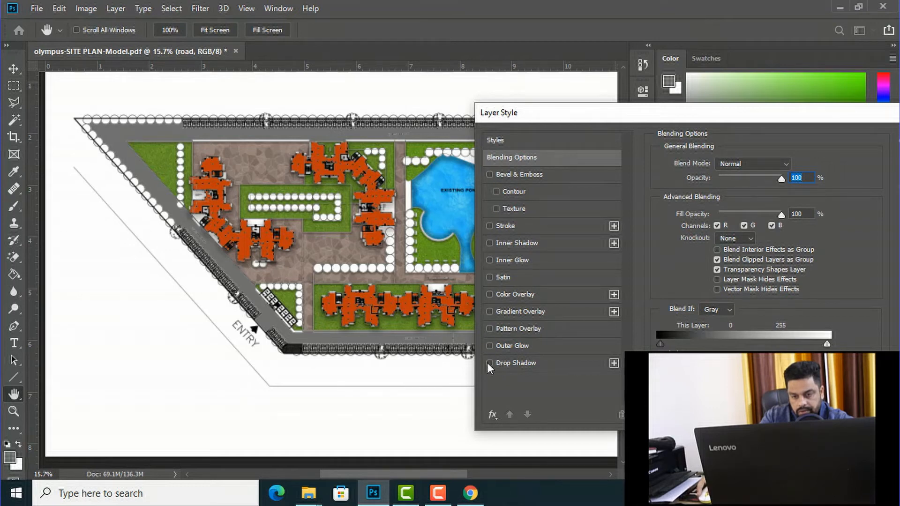
{"action": "left_click", "coordinate": [488, 329]}
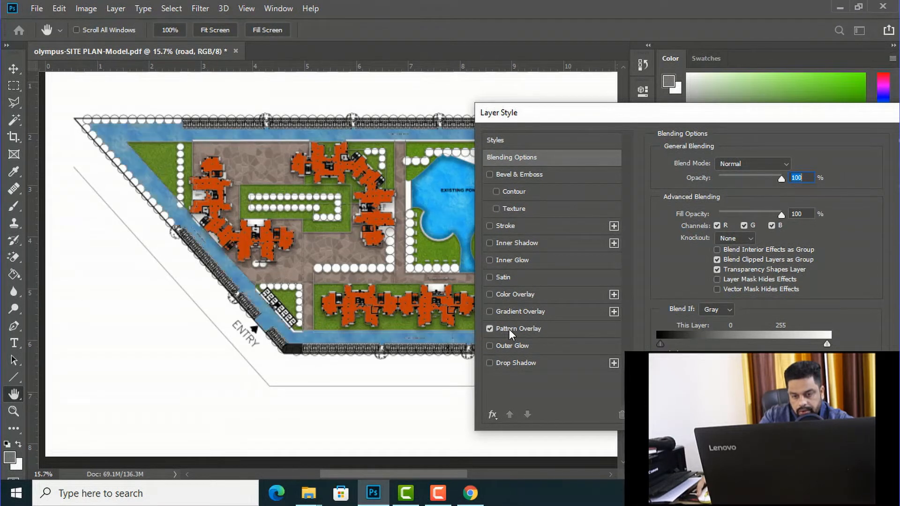
{"action": "left_click", "coordinate": [509, 328]}
{"action": "left_click", "coordinate": [749, 209]}
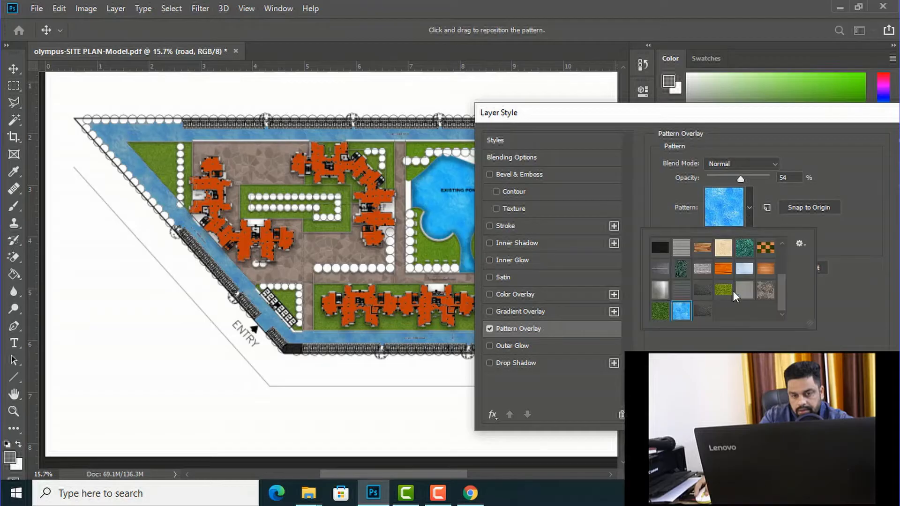
{"action": "left_click", "coordinate": [701, 311]}
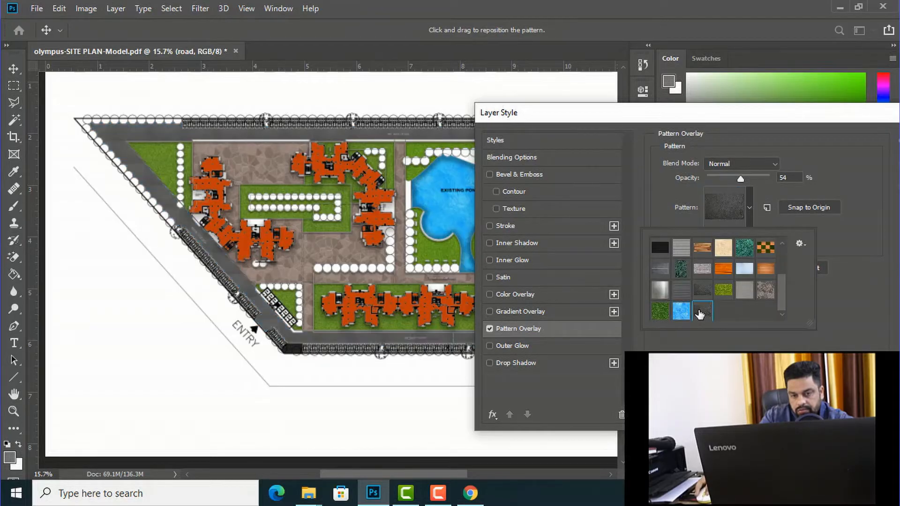
{"action": "left_click", "coordinate": [699, 314]}
Step: Set the road's Pattern Overlay to 36% opacity and 83% scale
{"action": "left_click_drag", "start_coordinate": [722, 235], "coordinate": [745, 228]}
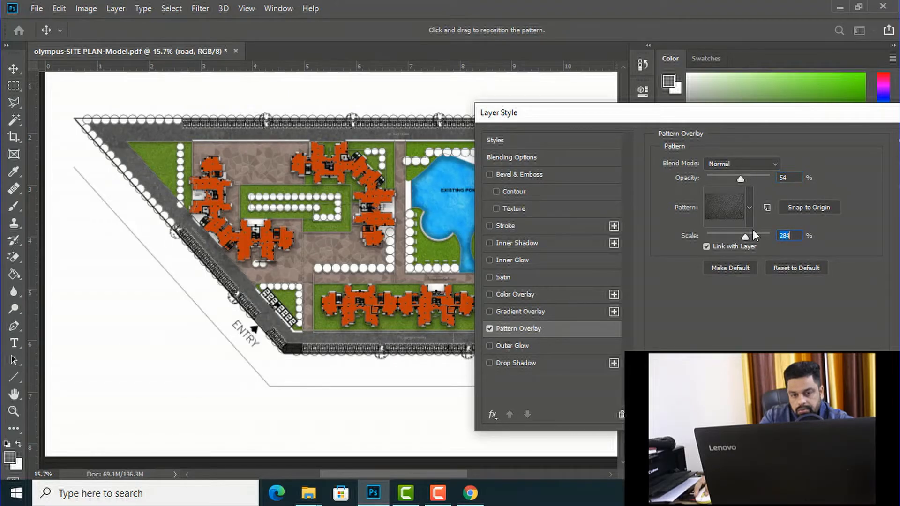
{"action": "left_click", "coordinate": [740, 179]}
{"action": "mouse_move", "coordinate": [740, 178]}
{"action": "left_mouse_down"}
{"action": "mouse_move", "coordinate": [723, 181]}
{"action": "mouse_move", "coordinate": [757, 176]}
{"action": "left_mouse_up"}
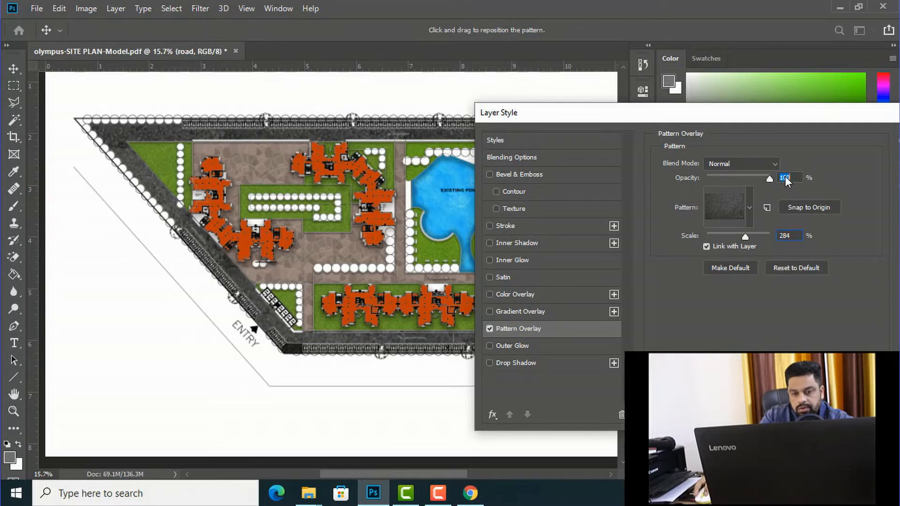
{"action": "left_click_drag", "start_coordinate": [756, 176], "coordinate": [730, 176]}
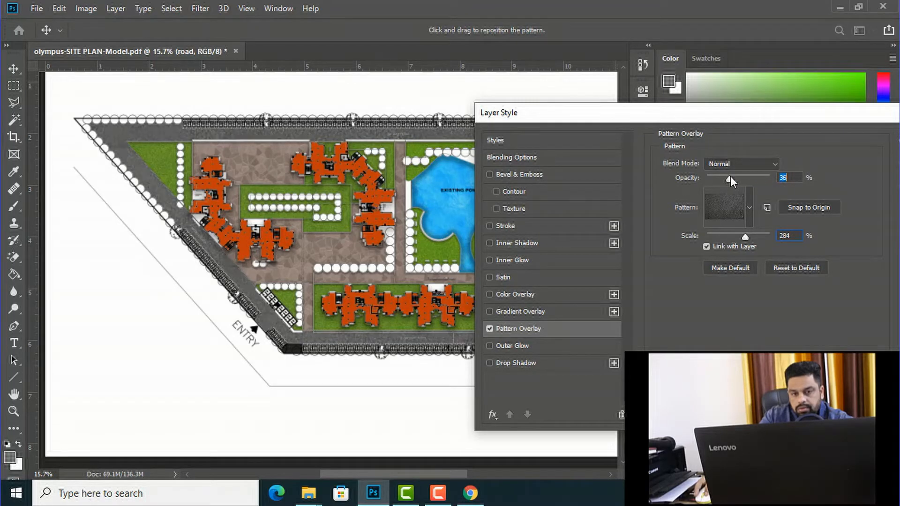
{"action": "left_click_drag", "start_coordinate": [744, 235], "coordinate": [734, 236]}
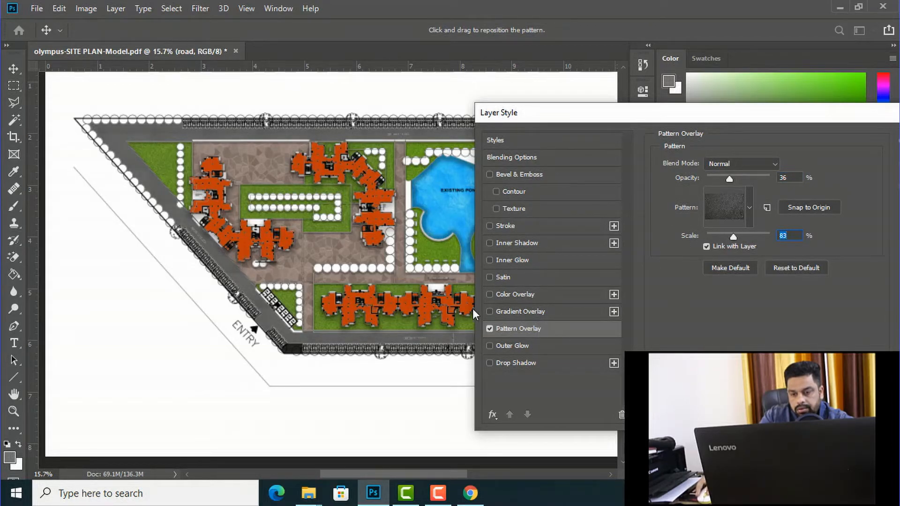
Step: Add an Inner Shadow with a size of 24 px to the road layer and apply the layer style
{"action": "left_click", "coordinate": [489, 243]}
{"action": "left_click", "coordinate": [504, 243]}
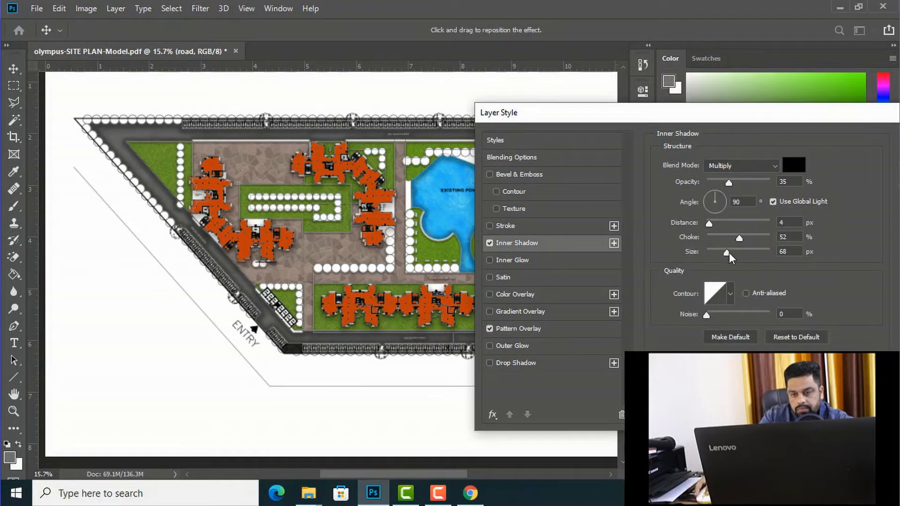
{"action": "mouse_move", "coordinate": [724, 252]}
{"action": "left_mouse_down"}
{"action": "mouse_move", "coordinate": [738, 249]}
{"action": "mouse_move", "coordinate": [717, 250]}
{"action": "left_mouse_up"}
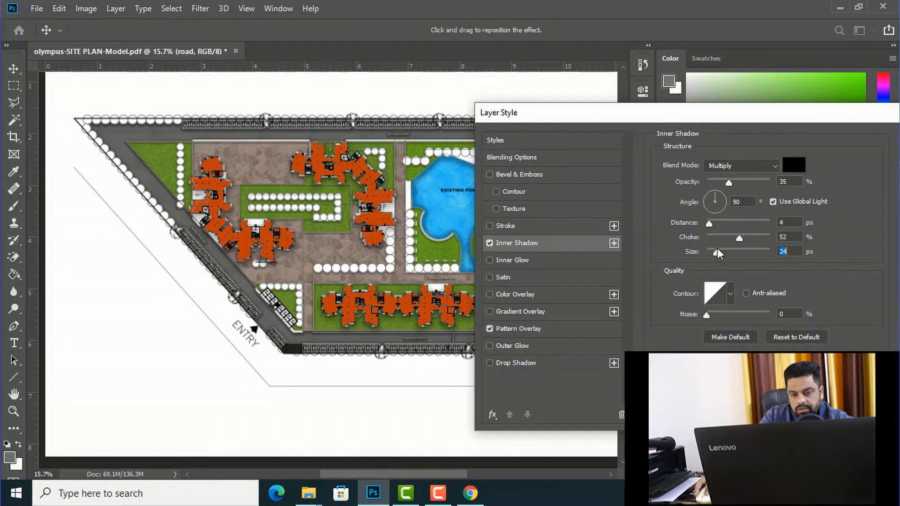
{"action": "left_click_drag", "start_coordinate": [827, 117], "coordinate": [698, 117]}
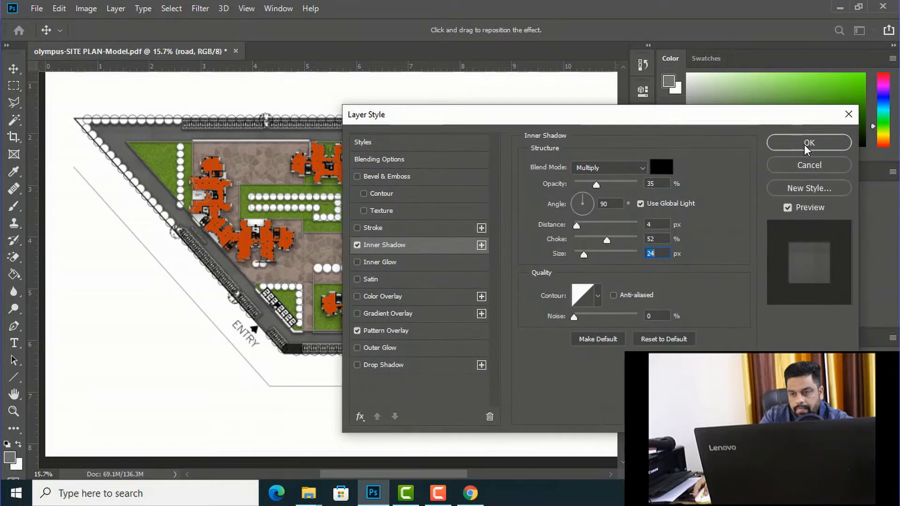
{"action": "left_click", "coordinate": [803, 142]}
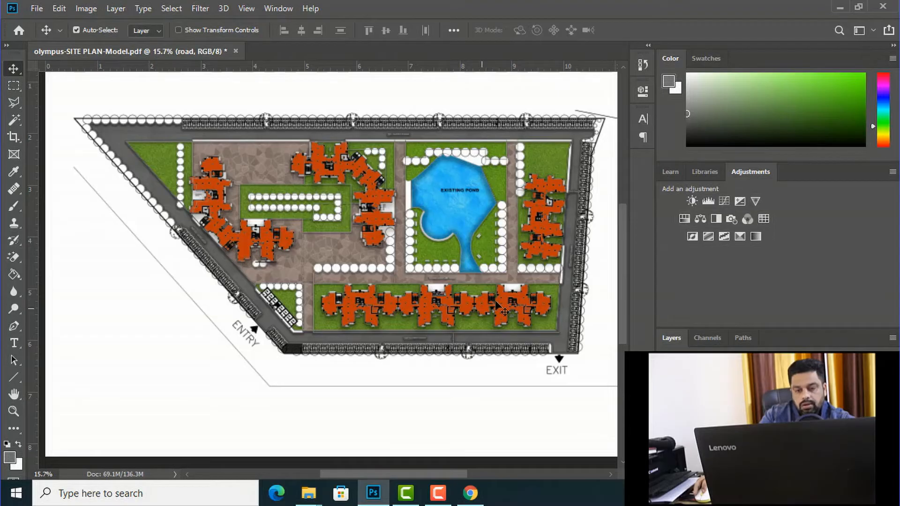
{"action": "scroll", "coordinate": [299, 328], "scroll_direction": "up", "scroll_amount": 2}
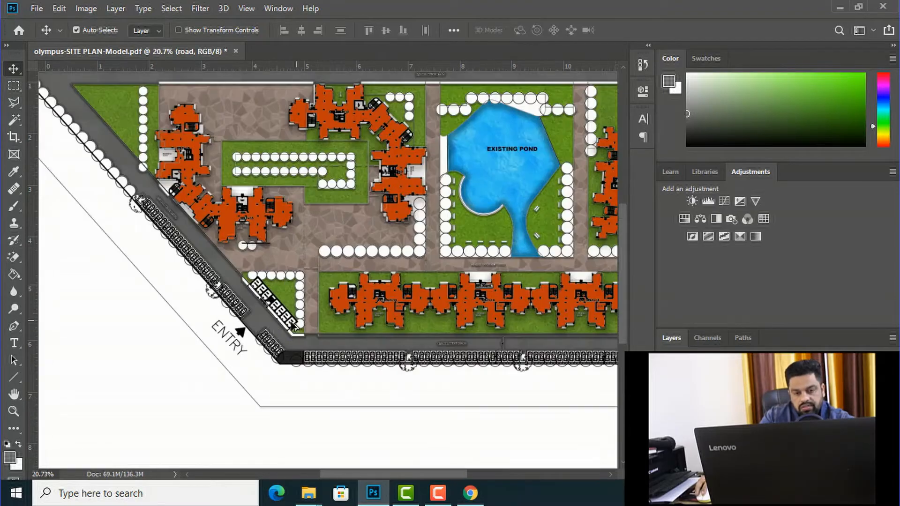
{"action": "scroll", "coordinate": [271, 333], "scroll_direction": "up", "scroll_amount": 1}
{"action": "scroll", "coordinate": [271, 331], "scroll_direction": "down", "scroll_amount": 4}
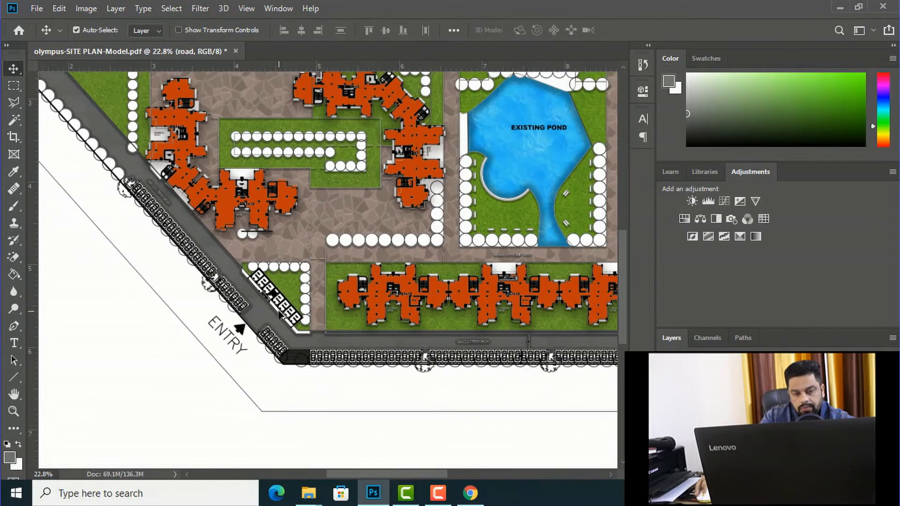
{"action": "scroll", "coordinate": [274, 334], "scroll_direction": "down", "scroll_amount": 1}
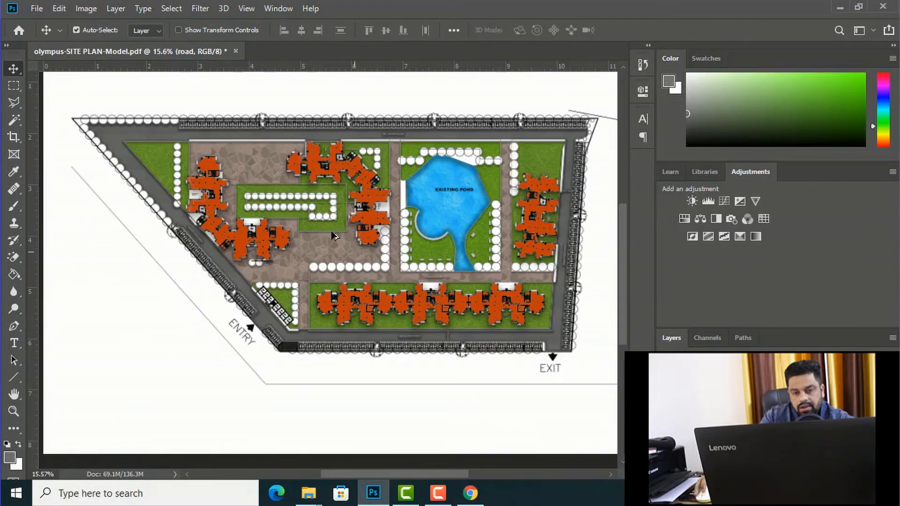
{"action": "scroll", "coordinate": [276, 193], "scroll_direction": "up", "scroll_amount": 3}
{"action": "scroll", "coordinate": [407, 203], "scroll_direction": "down", "scroll_amount": 1}
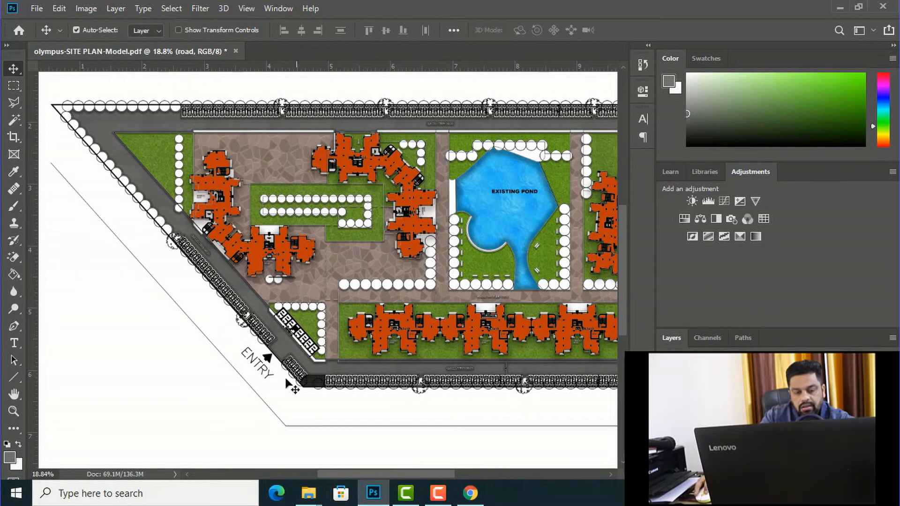
Step: Place top-tree-png-4133.png from the Downloads folder into the site plan and scale it down to about 18.6%
{"action": "left_click", "coordinate": [308, 496]}
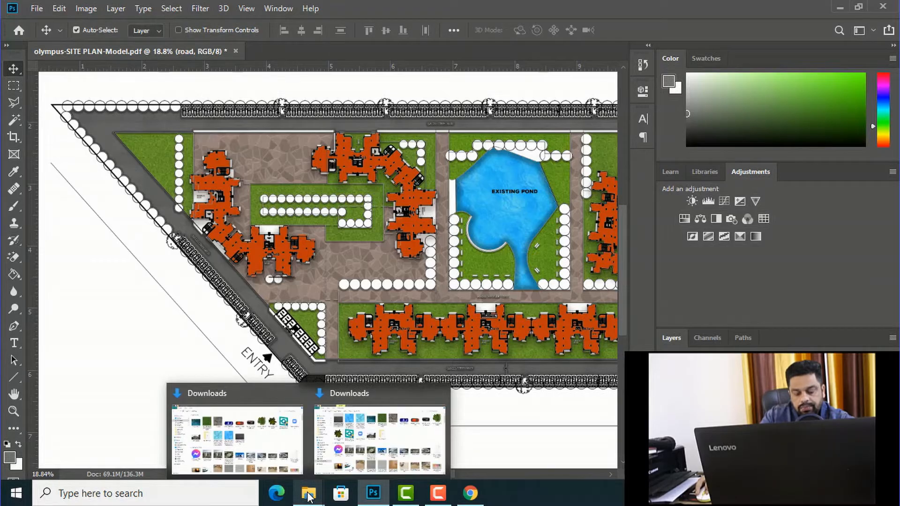
{"action": "left_click", "coordinate": [264, 436]}
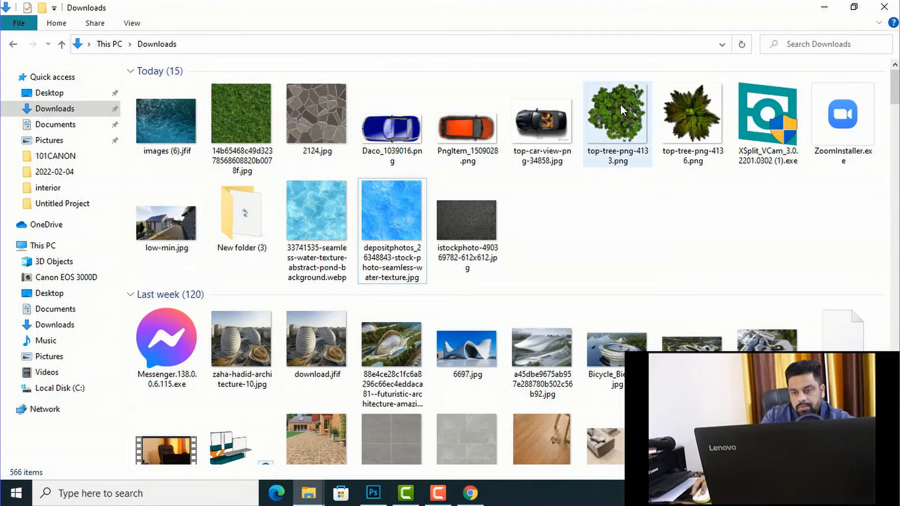
{"action": "left_click_drag", "start_coordinate": [618, 110], "coordinate": [253, 162]}
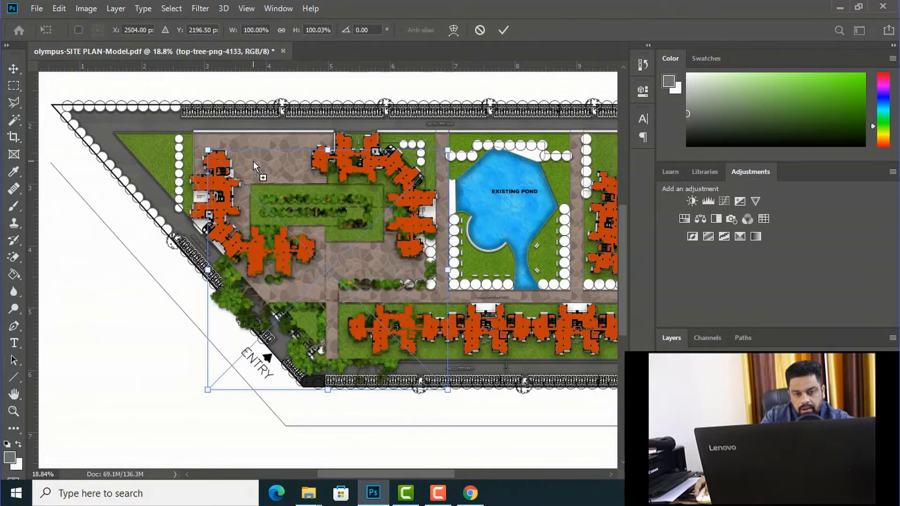
{"action": "left_click_drag", "start_coordinate": [449, 393], "coordinate": [252, 193]}
{"action": "left_click", "coordinate": [13, 69]}
Step: Undo the stray move, select the top-tree-png-4133 layer, and move the tree onto the slanted boundary above the parking row
{"action": "left_click_drag", "start_coordinate": [242, 186], "coordinate": [151, 174]}
{"action": "key", "text": "ctrl+z"}
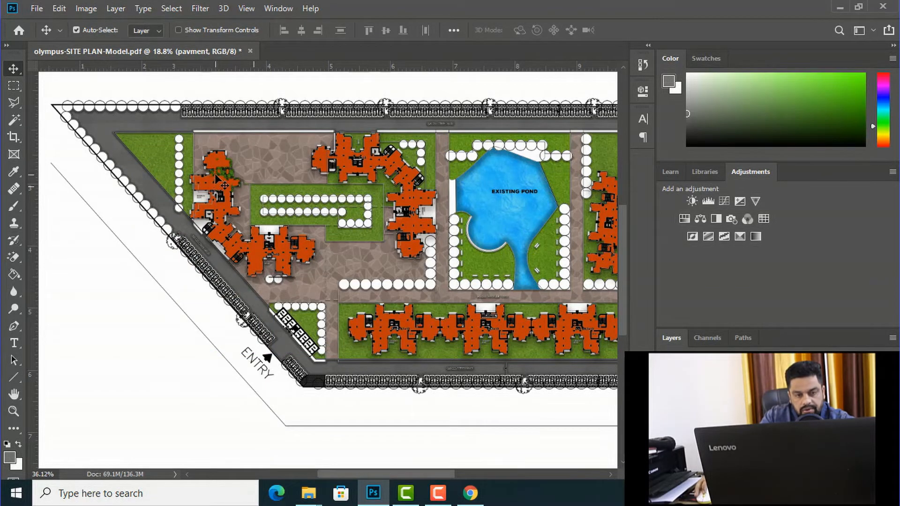
{"action": "scroll", "coordinate": [216, 177], "scroll_direction": "up", "scroll_amount": 5}
{"action": "right_click", "coordinate": [223, 173]}
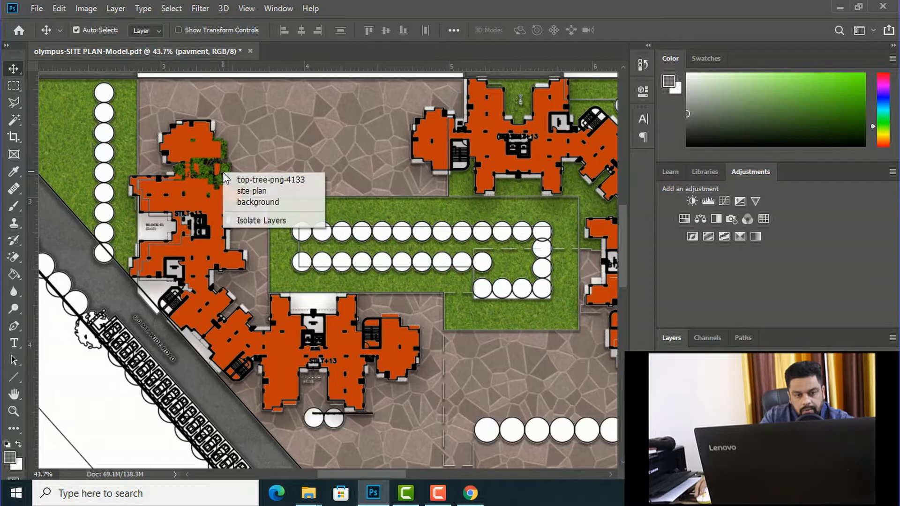
{"action": "left_click", "coordinate": [235, 176]}
{"action": "left_click_drag", "start_coordinate": [223, 173], "coordinate": [56, 290]}
{"action": "scroll", "coordinate": [340, 263], "scroll_direction": "down", "scroll_amount": 3}
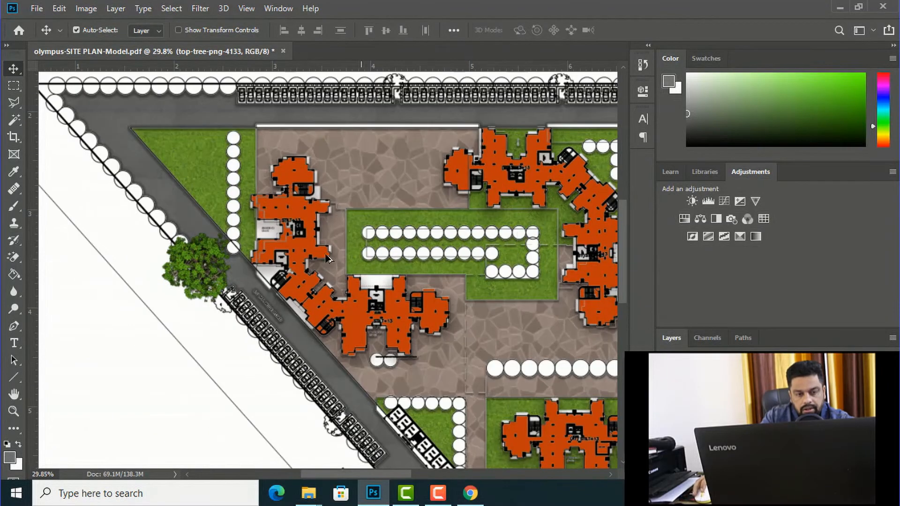
Step: Scale the tree down to about 6.7% and fit it over the boundary tree circle nearest the parking row
{"action": "scroll", "coordinate": [171, 260], "scroll_direction": "up", "scroll_amount": 2}
{"action": "key", "text": "ctrl"}
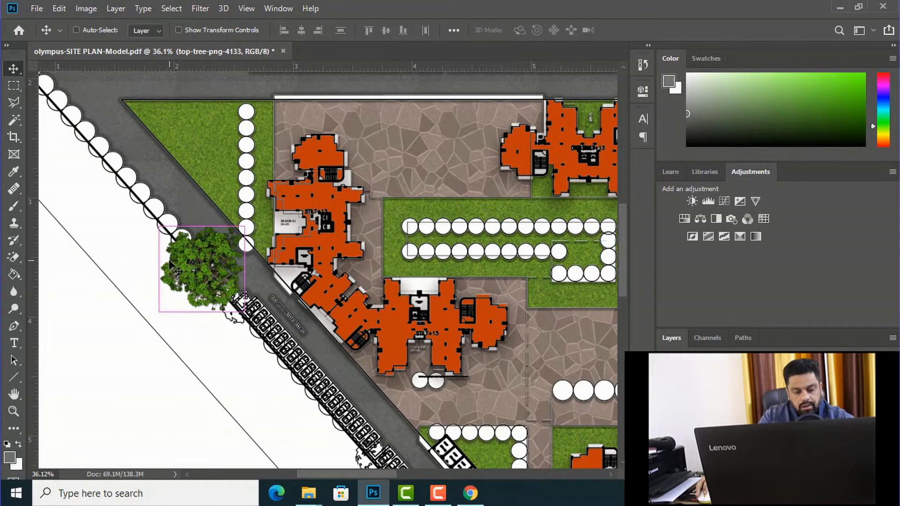
{"action": "key", "text": "ctrl+t"}
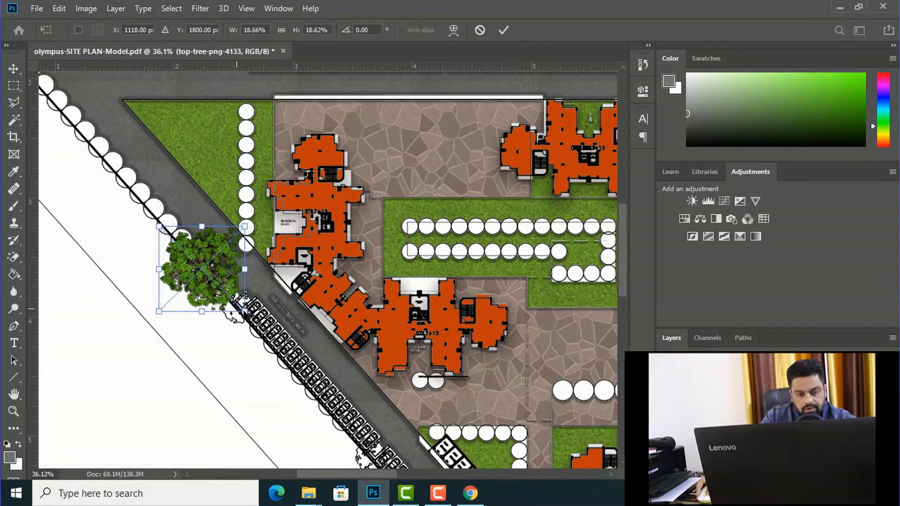
{"action": "left_click_drag", "start_coordinate": [245, 311], "coordinate": [222, 289]}
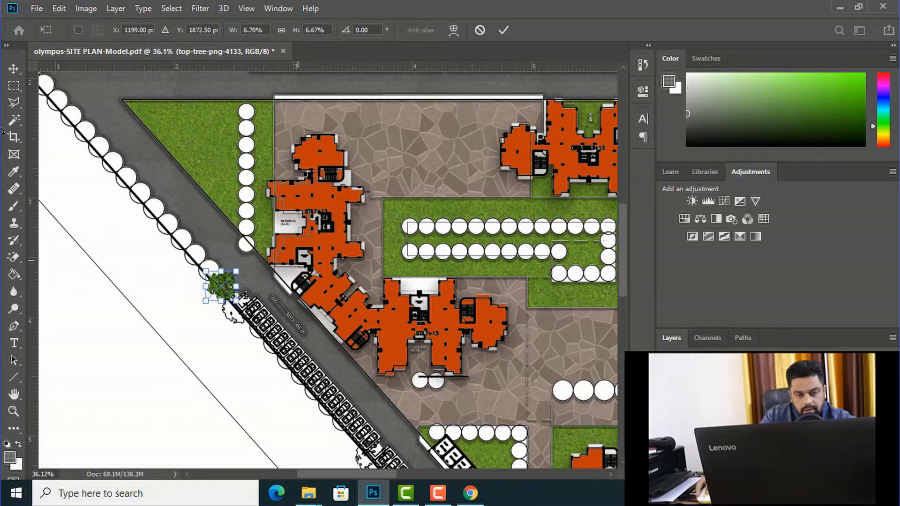
{"action": "left_click", "coordinate": [15, 70]}
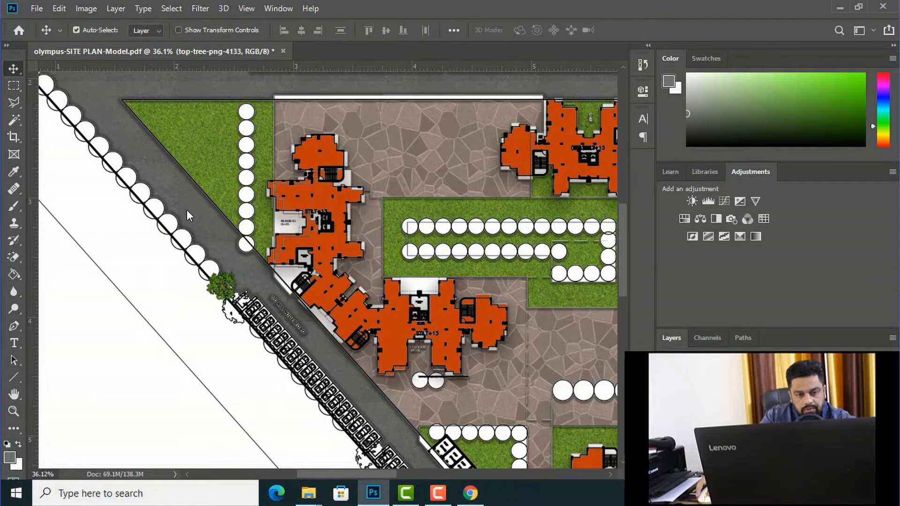
Step: Add a Drop Shadow to the top-tree-png-4133 layer and show its settings
{"action": "scroll", "coordinate": [229, 303], "scroll_direction": "up", "scroll_amount": 2}
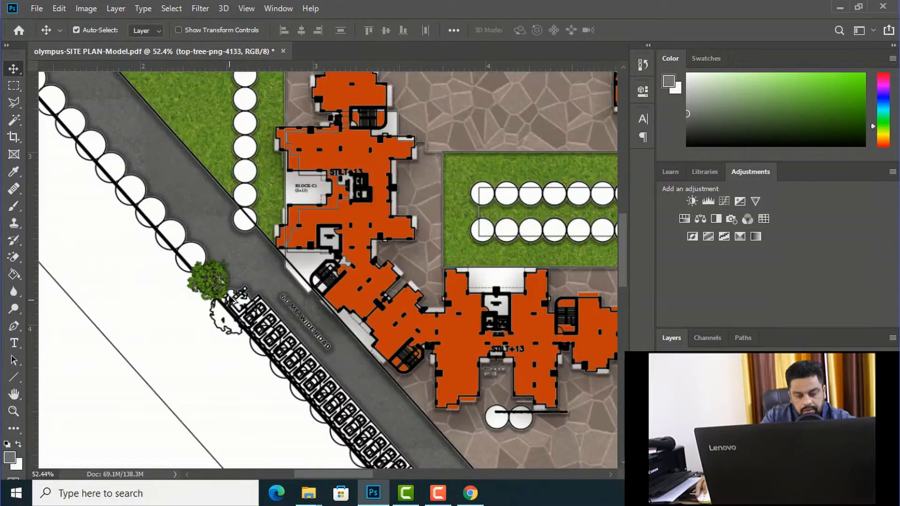
{"action": "scroll", "coordinate": [219, 294], "scroll_direction": "up", "scroll_amount": 3}
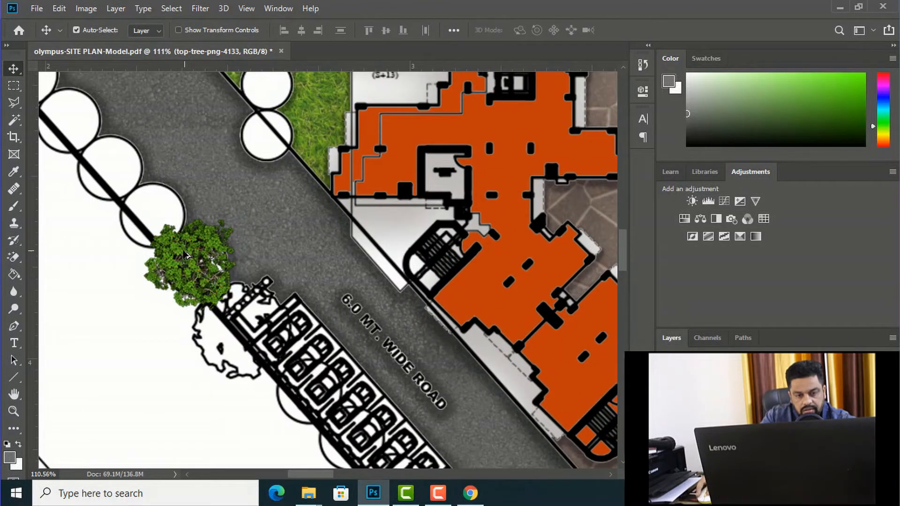
{"action": "scroll", "coordinate": [186, 254], "scroll_direction": "up", "scroll_amount": 2}
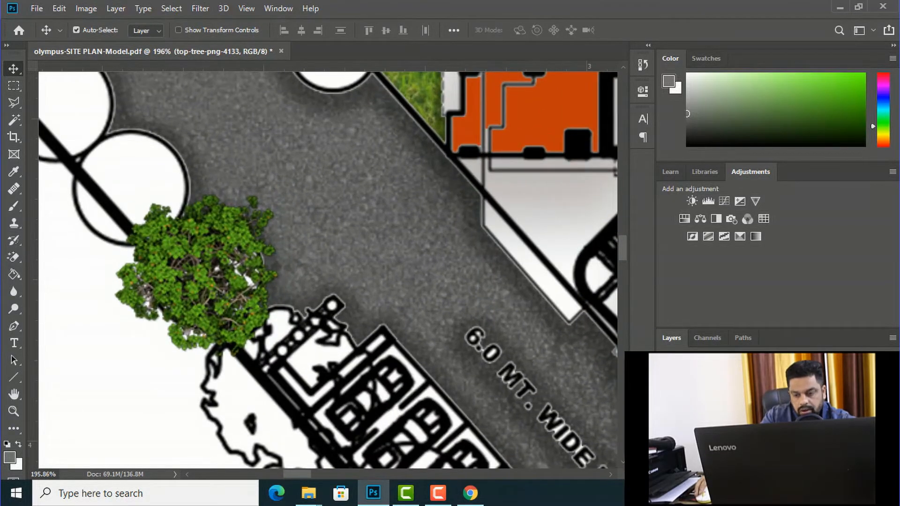
{"action": "right_click", "coordinate": [710, 415]}
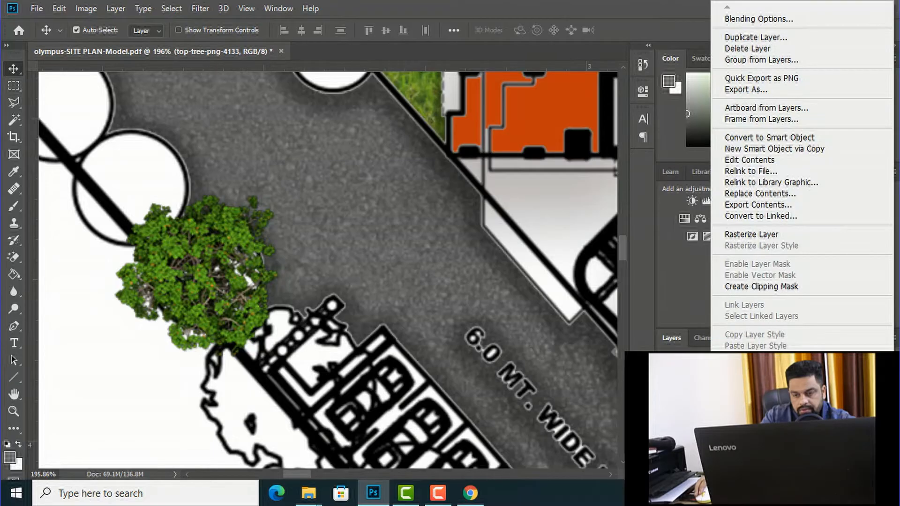
{"action": "left_click", "coordinate": [759, 20]}
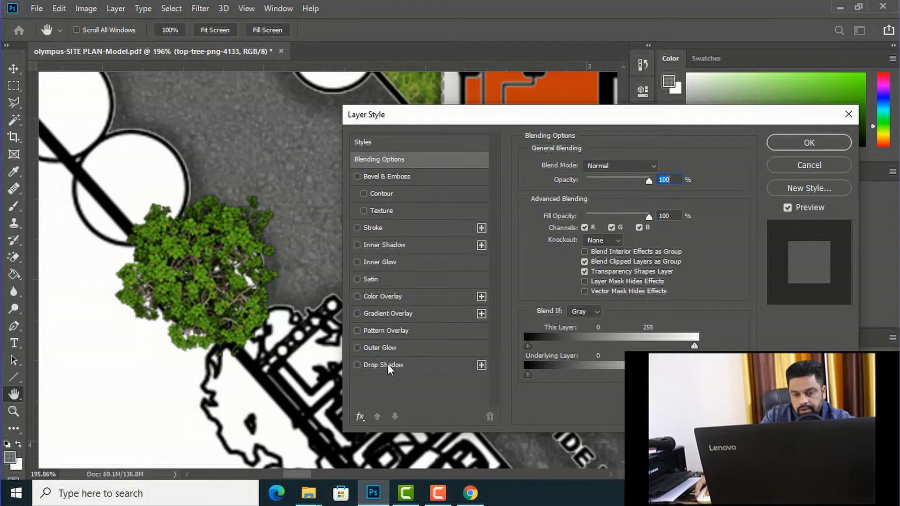
{"action": "left_click", "coordinate": [357, 365]}
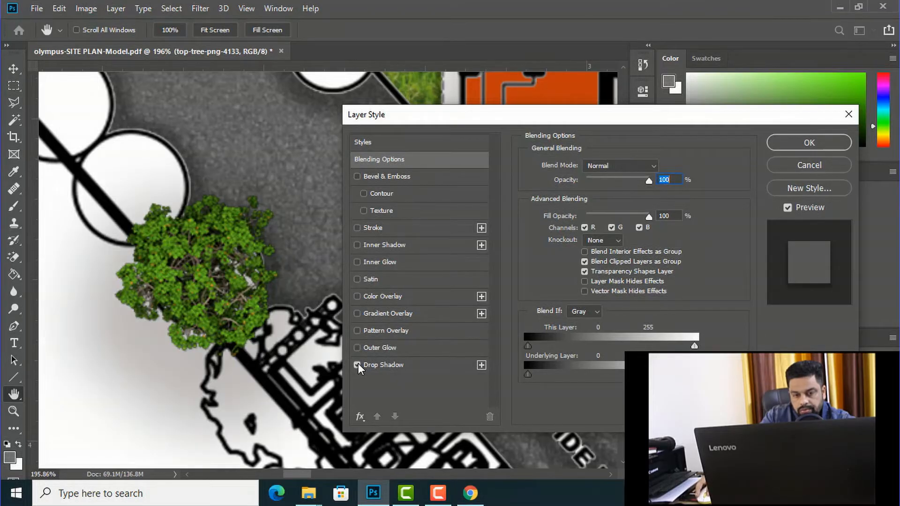
{"action": "left_click", "coordinate": [390, 364]}
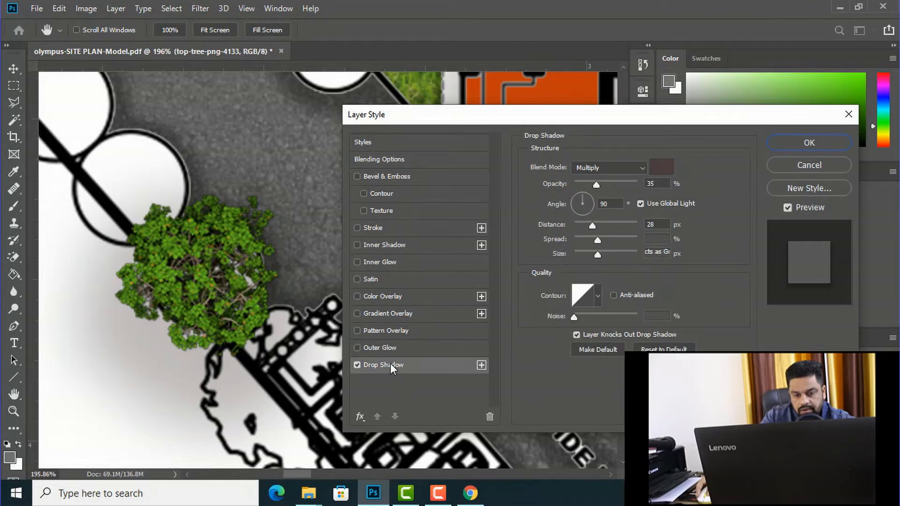
Step: Set the tree's Drop Shadow to a size of 1 px and an angle of 75°, shorten its distance, and apply the style
{"action": "left_click", "coordinate": [596, 257]}
{"action": "left_click_drag", "start_coordinate": [597, 256], "coordinate": [575, 257]}
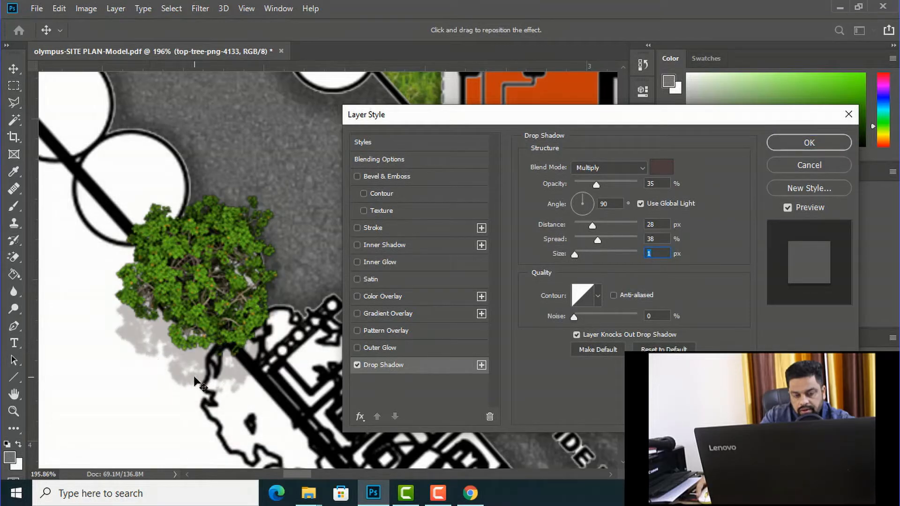
{"action": "left_click_drag", "start_coordinate": [195, 374], "coordinate": [157, 349]}
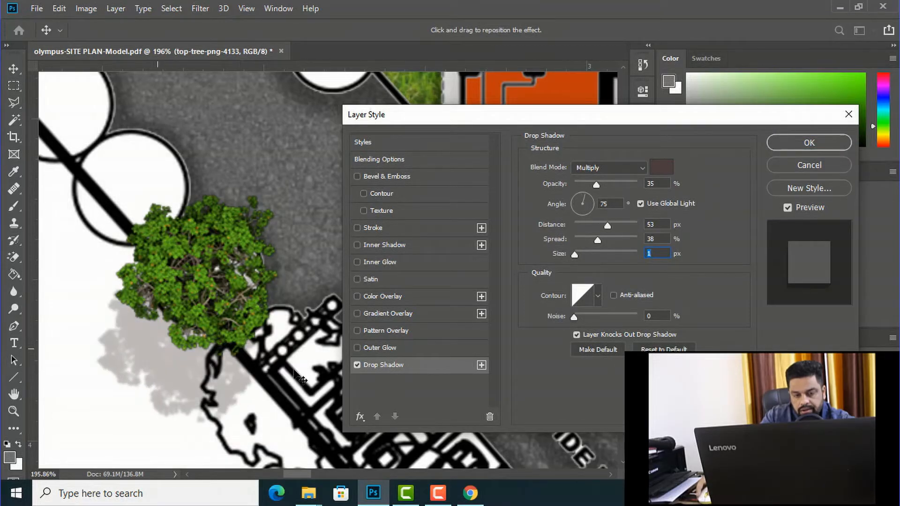
{"action": "left_click_drag", "start_coordinate": [573, 253], "coordinate": [589, 224]}
{"action": "left_click", "coordinate": [785, 143]}
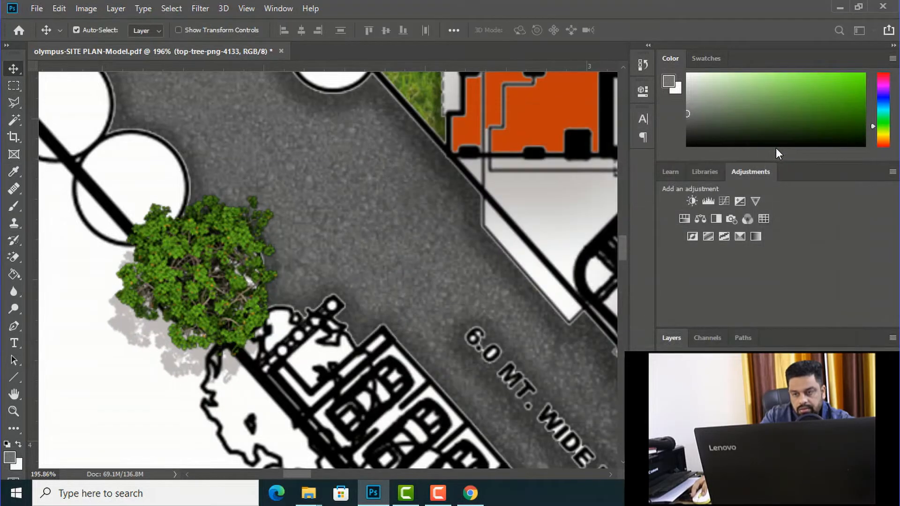
Step: Duplicate the shadowed tree seven times up the slanted boundary to cover the white tree circles
{"action": "scroll", "coordinate": [412, 272], "scroll_direction": "down", "scroll_amount": 3}
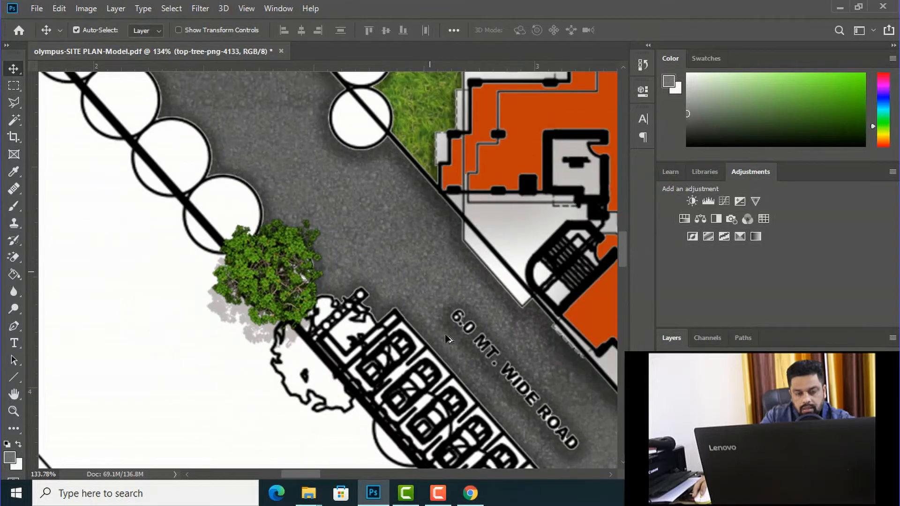
{"action": "scroll", "coordinate": [399, 361], "scroll_direction": "down", "scroll_amount": 4}
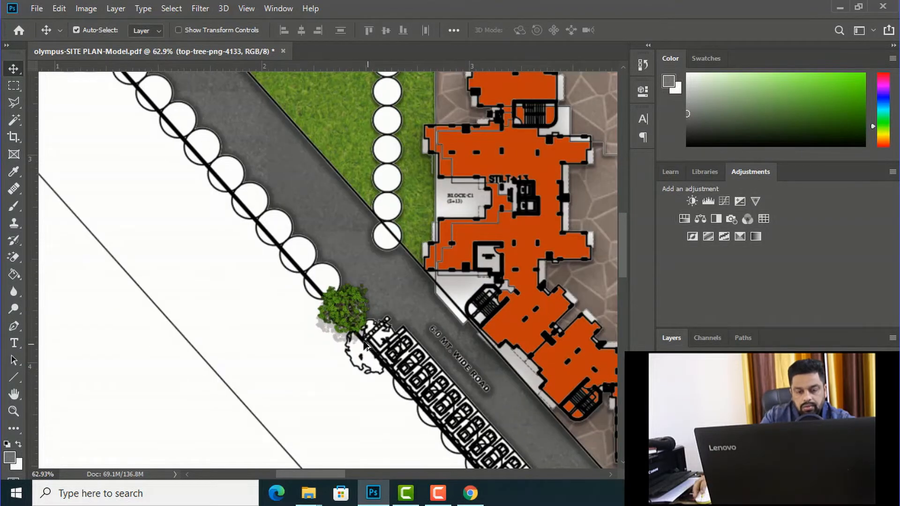
{"action": "scroll", "coordinate": [375, 375], "scroll_direction": "down", "scroll_amount": 1}
{"action": "scroll", "coordinate": [323, 283], "scroll_direction": "down", "scroll_amount": 1}
{"action": "scroll", "coordinate": [251, 222], "scroll_direction": "up", "scroll_amount": 2}
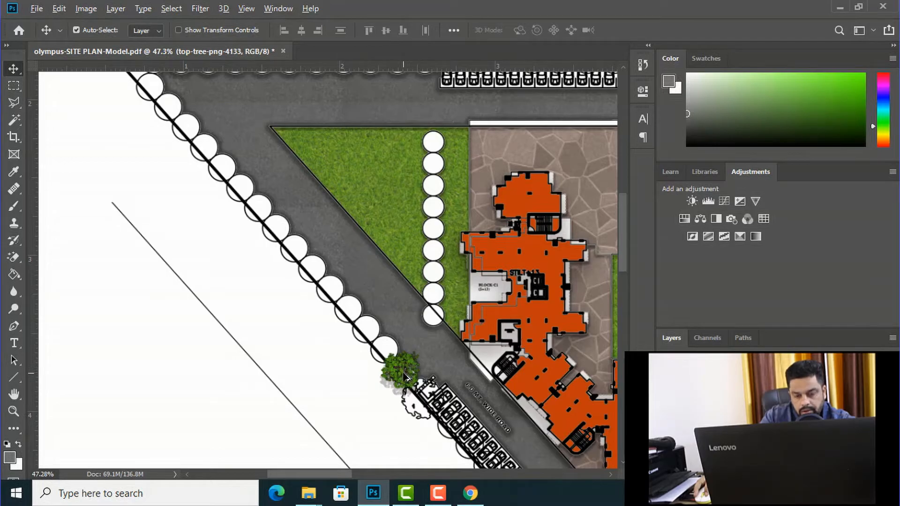
{"action": "left_click_drag", "start_coordinate": [402, 370], "coordinate": [334, 296]}
{"action": "left_click_drag", "start_coordinate": [333, 296], "coordinate": [279, 238]}
{"action": "scroll", "coordinate": [360, 321], "scroll_direction": "down", "scroll_amount": 1}
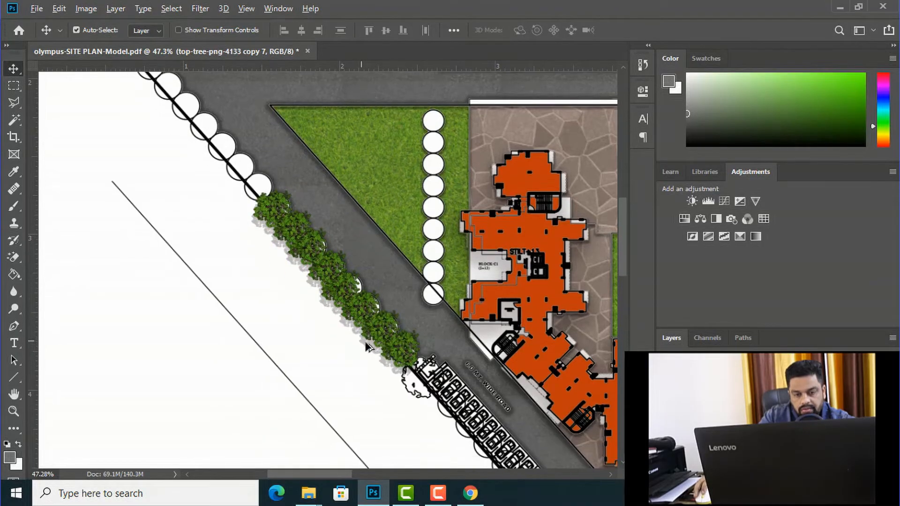
Step: Nudge tree copies 3 and 2 slightly down the slanted boundary to even out their spacing
{"action": "scroll", "coordinate": [383, 355], "scroll_direction": "down", "scroll_amount": 2}
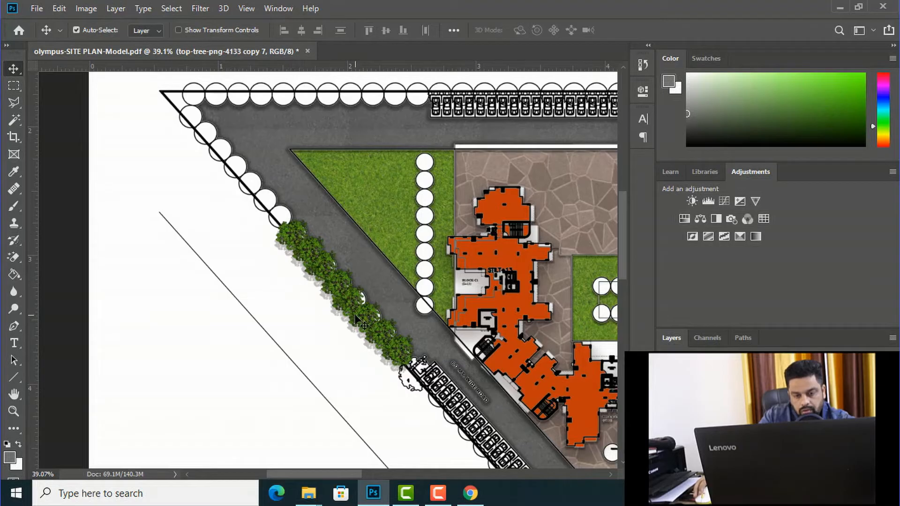
{"action": "right_click", "coordinate": [352, 299]}
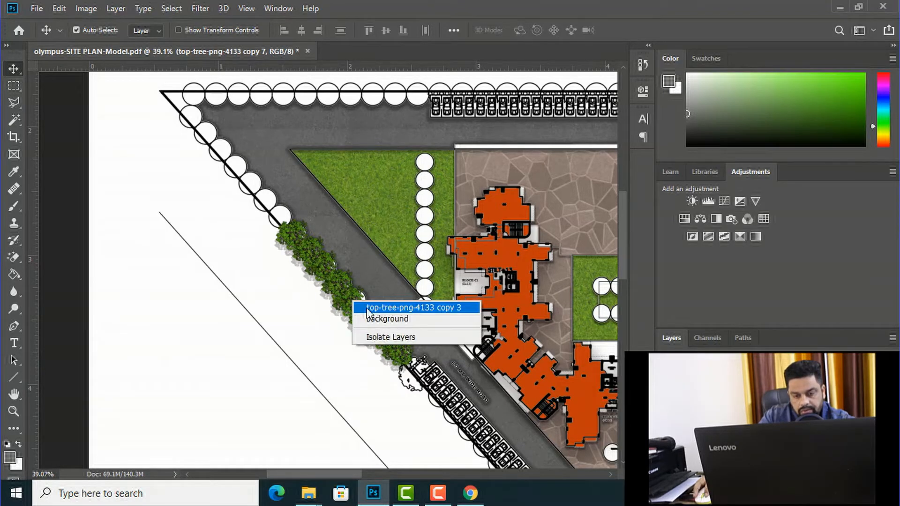
{"action": "left_click", "coordinate": [368, 308]}
{"action": "left_click_drag", "start_coordinate": [350, 299], "coordinate": [352, 302]}
{"action": "right_click", "coordinate": [364, 317]}
{"action": "left_click", "coordinate": [374, 326]}
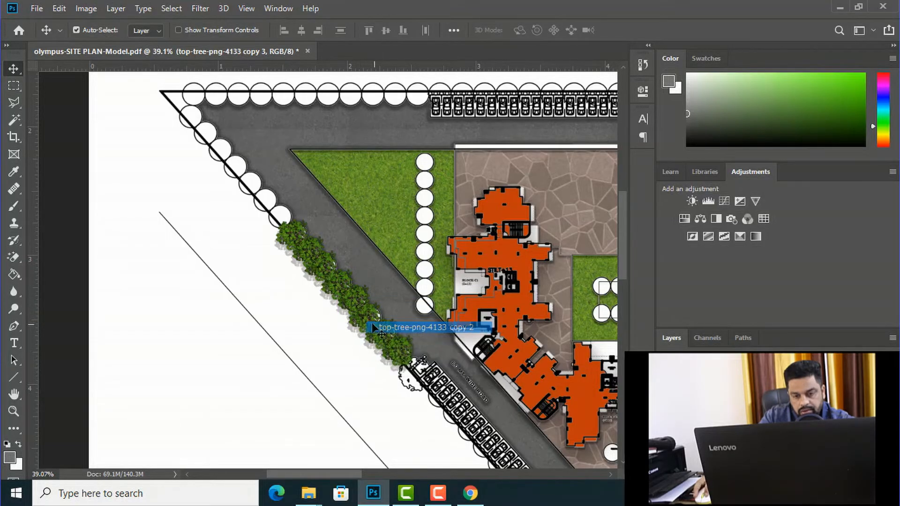
{"action": "left_click_drag", "start_coordinate": [367, 315], "coordinate": [372, 317]}
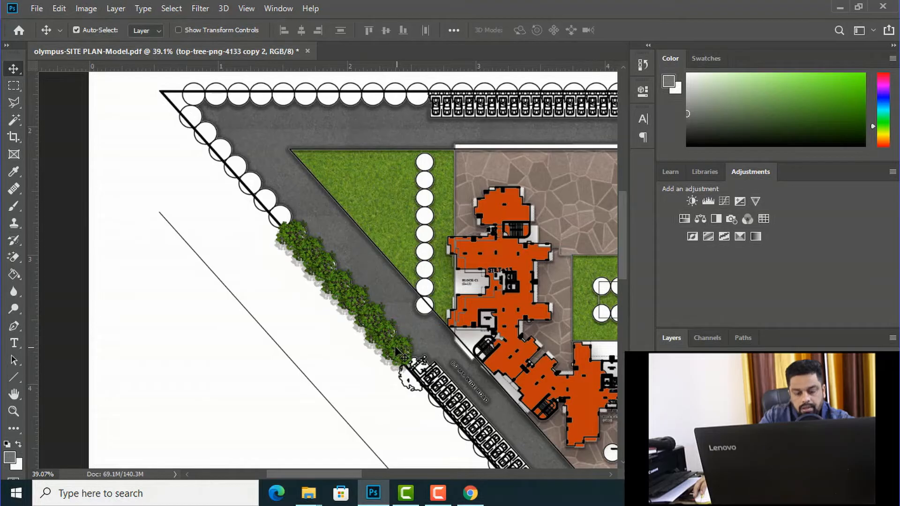
Step: Select tree copy 7 and continue duplicating trees up the slanted boundary through copy 13, near the plot's upper corner
{"action": "scroll", "coordinate": [396, 351], "scroll_direction": "down", "scroll_amount": 2}
{"action": "scroll", "coordinate": [331, 287], "scroll_direction": "up", "scroll_amount": 4}
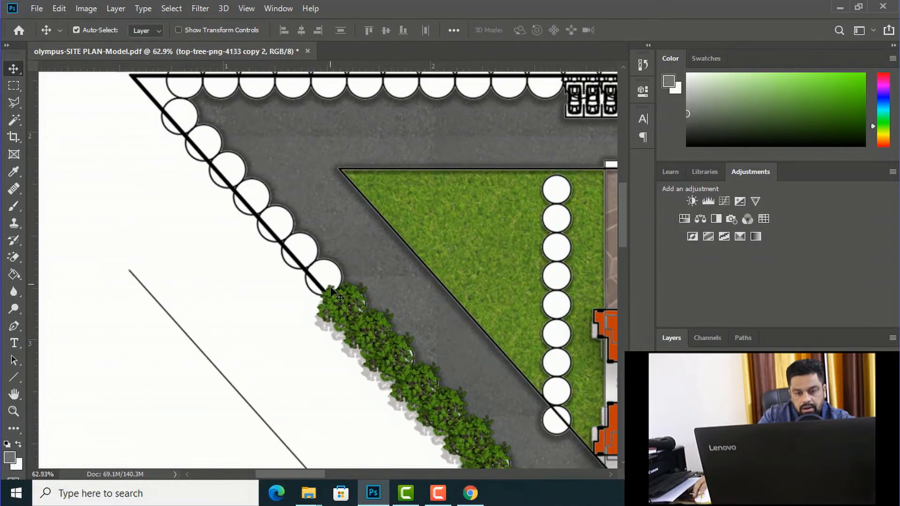
{"action": "right_click", "coordinate": [338, 302]}
{"action": "left_click", "coordinate": [350, 309]}
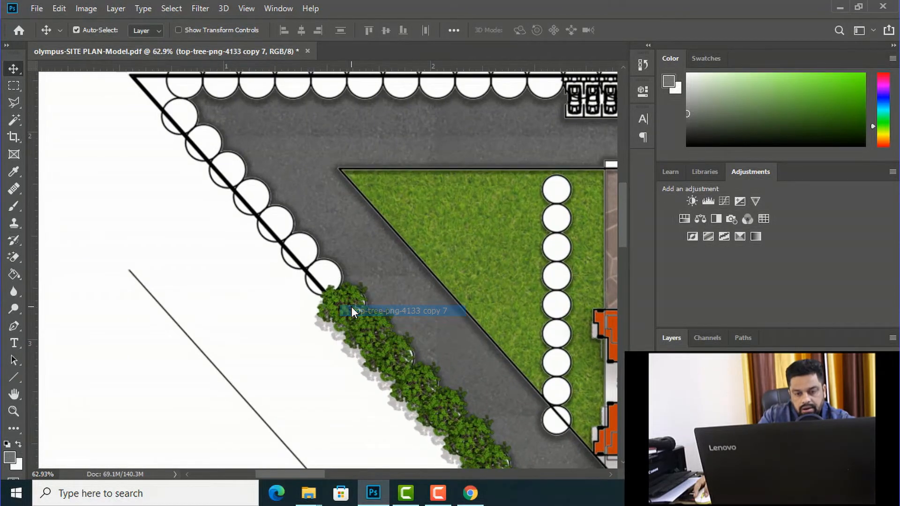
{"action": "left_click_drag", "start_coordinate": [340, 306], "coordinate": [299, 252]}
{"action": "scroll", "coordinate": [336, 359], "scroll_direction": "down", "scroll_amount": 1}
{"action": "scroll", "coordinate": [335, 359], "scroll_direction": "down", "scroll_amount": 3}
{"action": "scroll", "coordinate": [331, 224], "scroll_direction": "up", "scroll_amount": 2}
{"action": "left_click_drag", "start_coordinate": [308, 295], "coordinate": [208, 186]}
{"action": "scroll", "coordinate": [262, 323], "scroll_direction": "down", "scroll_amount": 5}
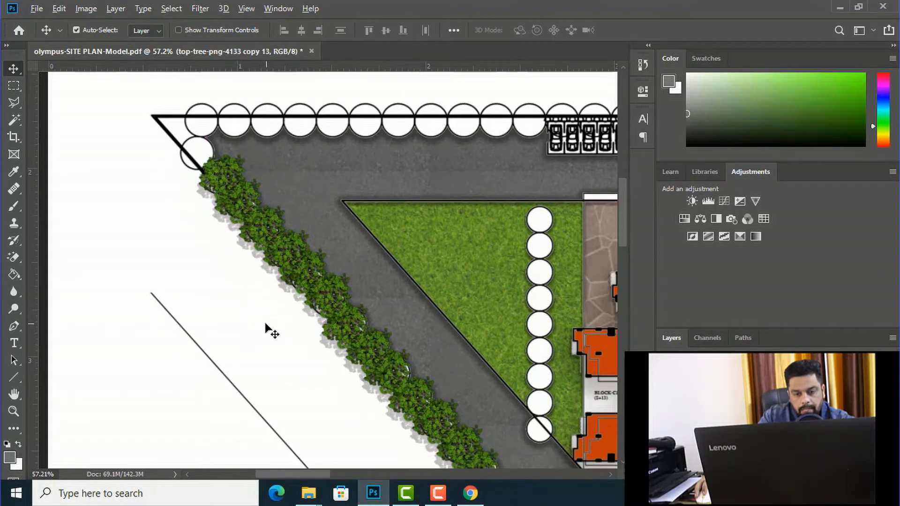
Step: Continue duplicating the shadowed tree around the plot's upper corner and along the top boundary circles through copy 27
{"action": "scroll", "coordinate": [301, 215], "scroll_direction": "up", "scroll_amount": 4}
{"action": "left_click_drag", "start_coordinate": [225, 304], "coordinate": [238, 279]}
{"action": "left_click_drag", "start_coordinate": [238, 279], "coordinate": [501, 277]}
{"action": "left_click_drag", "start_coordinate": [503, 275], "coordinate": [532, 276]}
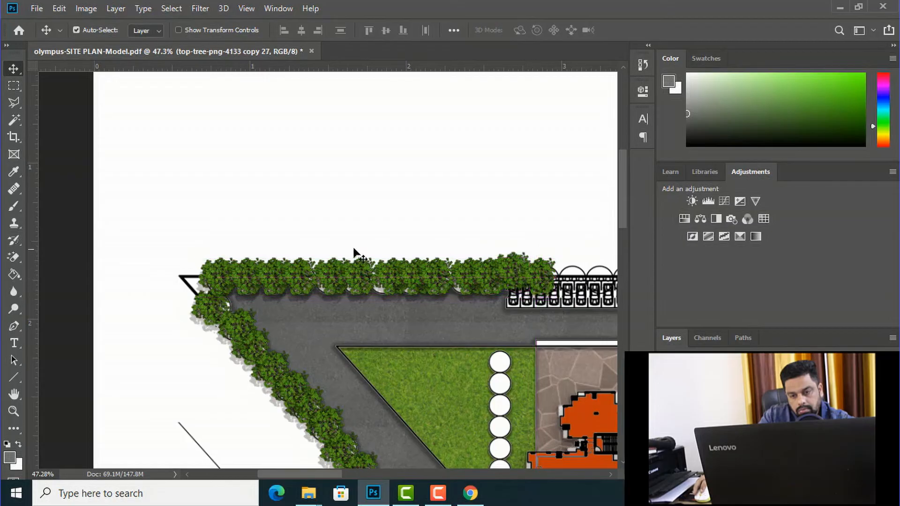
{"action": "scroll", "coordinate": [216, 231], "scroll_direction": "down", "scroll_amount": 5}
{"action": "scroll", "coordinate": [579, 263], "scroll_direction": "up", "scroll_amount": 1}
{"action": "scroll", "coordinate": [227, 195], "scroll_direction": "down", "scroll_amount": 6}
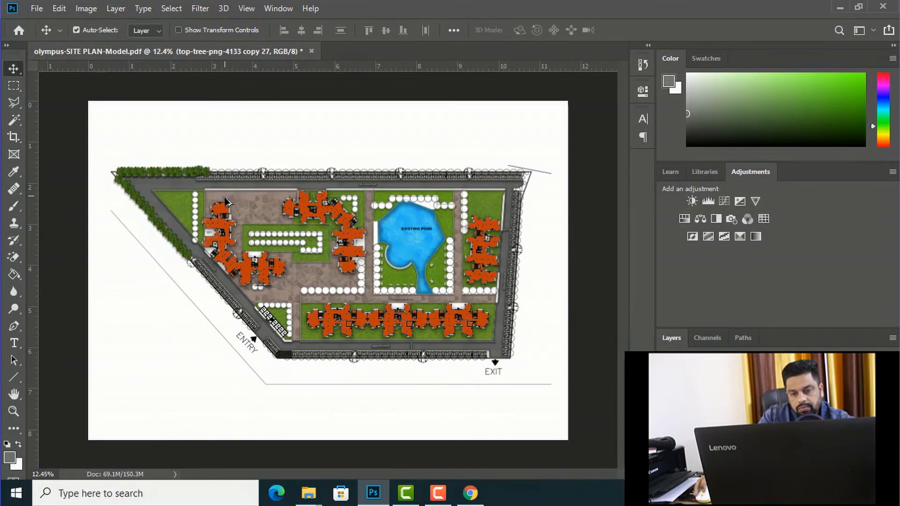
Step: Place top-tree-png-4136.png from the Downloads folder into the site plan, scaled to 14.80% near the triangular lawn's upper edge
{"action": "scroll", "coordinate": [127, 169], "scroll_direction": "up", "scroll_amount": 3}
{"action": "scroll", "coordinate": [209, 278], "scroll_direction": "up", "scroll_amount": 2}
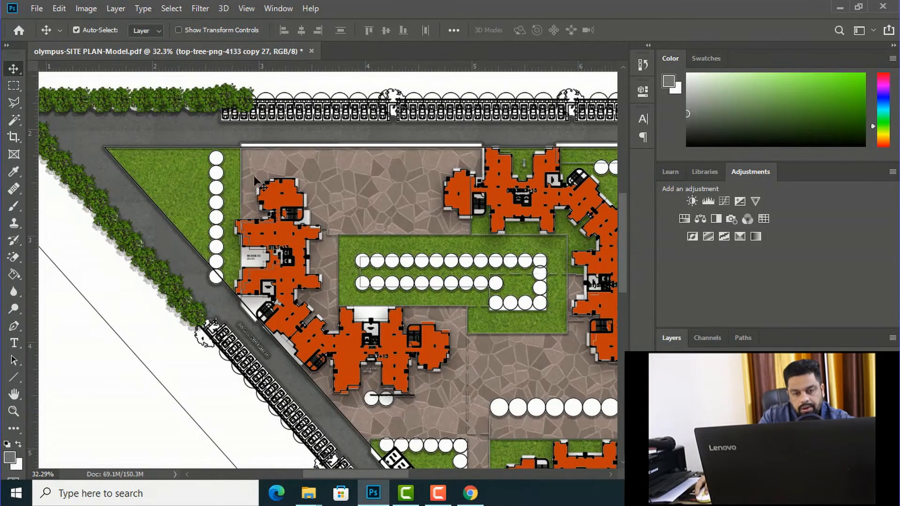
{"action": "mouse_move", "coordinate": [309, 492]}
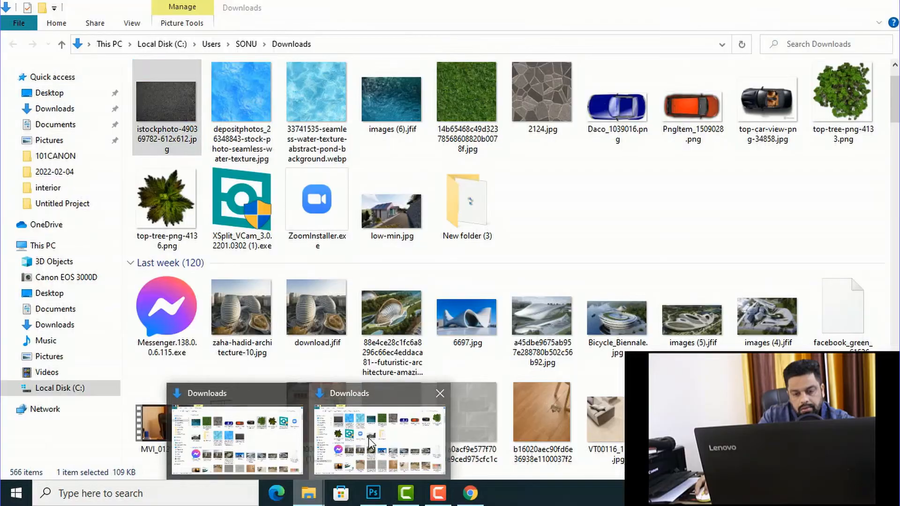
{"action": "left_click", "coordinate": [370, 441]}
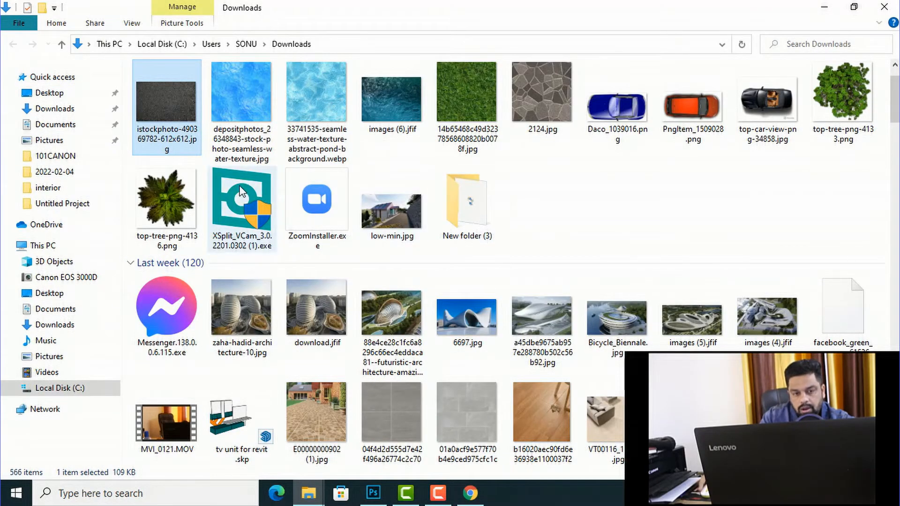
{"action": "left_click_drag", "start_coordinate": [168, 201], "coordinate": [208, 160]}
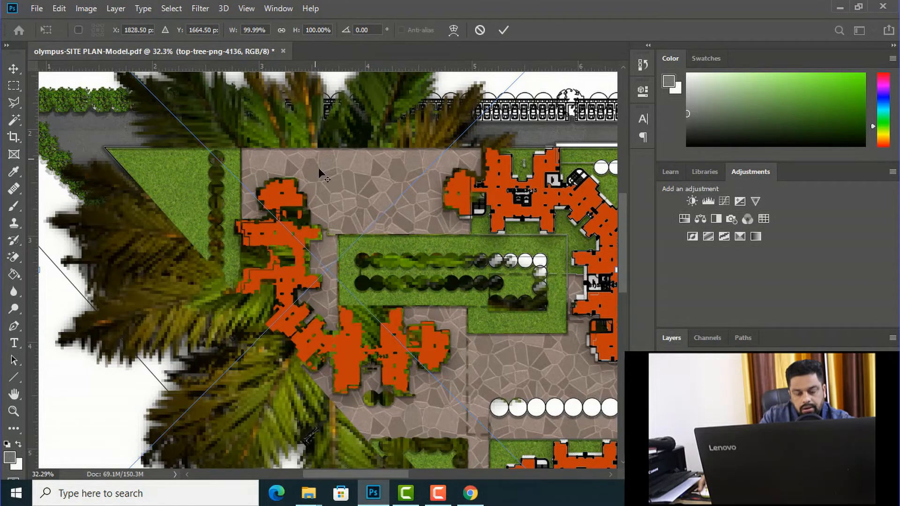
{"action": "scroll", "coordinate": [318, 167], "scroll_direction": "down", "scroll_amount": 2}
{"action": "scroll", "coordinate": [318, 167], "scroll_direction": "down", "scroll_amount": 2}
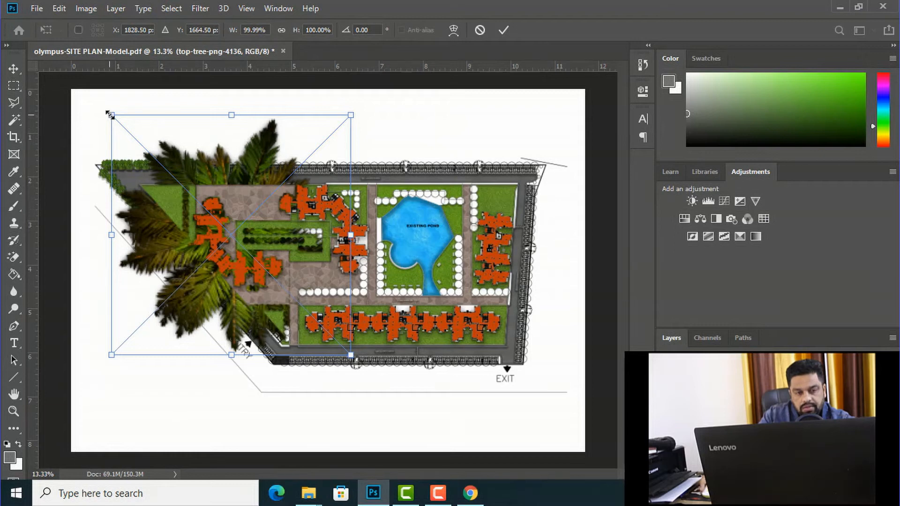
{"action": "left_click_drag", "start_coordinate": [110, 115], "coordinate": [170, 174]}
{"action": "left_click_drag", "start_coordinate": [350, 355], "coordinate": [205, 209]}
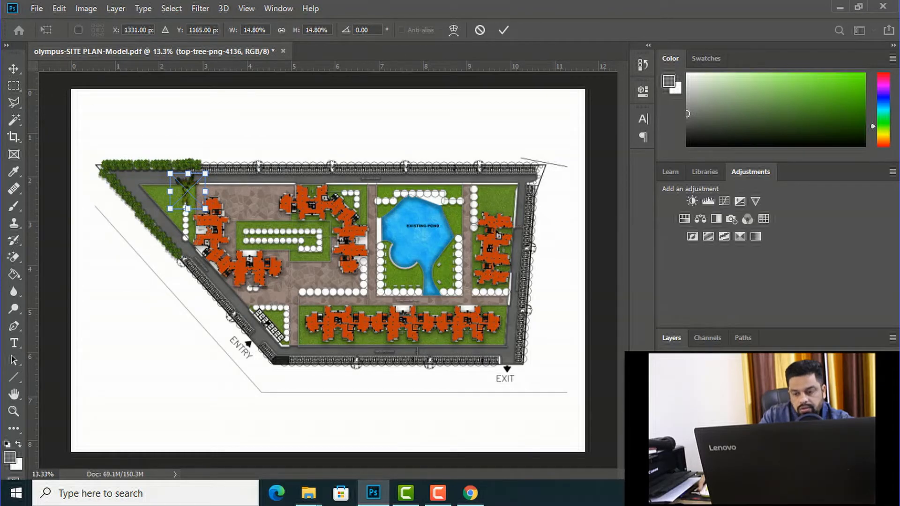
{"action": "left_click", "coordinate": [14, 68]}
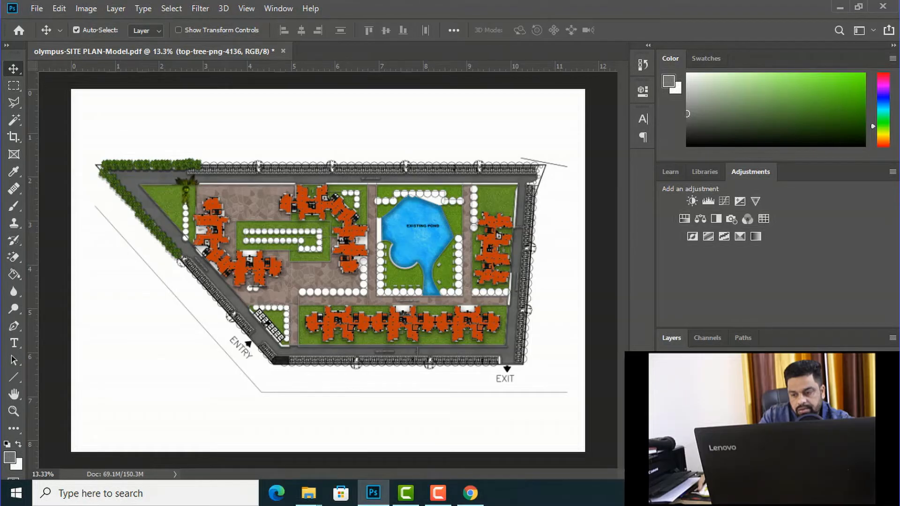
Step: Bring the new tree layer to the front and place it at 3.83% scale over the triangular lawn's uppermost white circle
{"action": "key", "text": "ctrl+shift+]"}
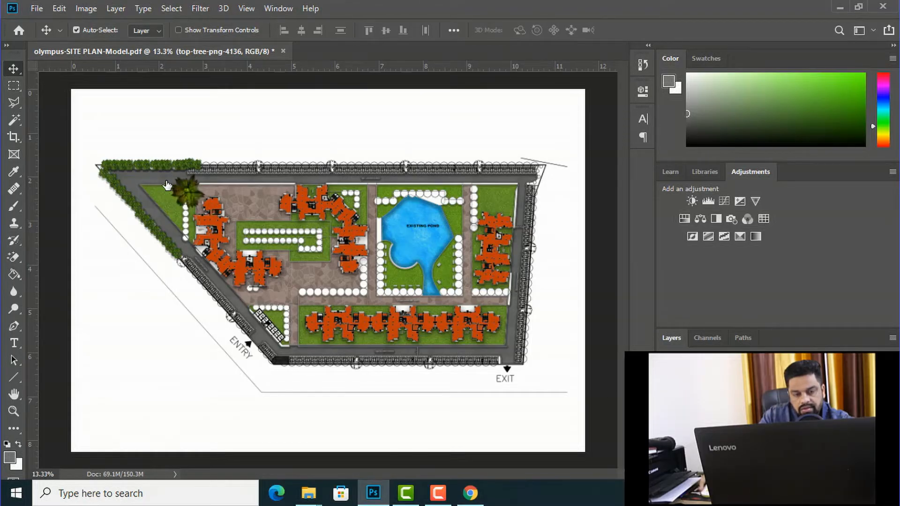
{"action": "scroll", "coordinate": [164, 183], "scroll_direction": "up", "scroll_amount": 2}
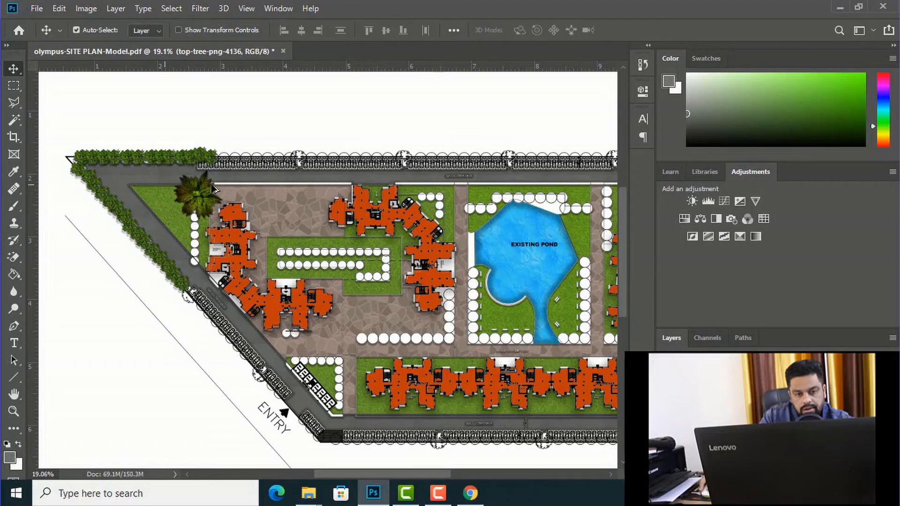
{"action": "scroll", "coordinate": [207, 189], "scroll_direction": "up", "scroll_amount": 4}
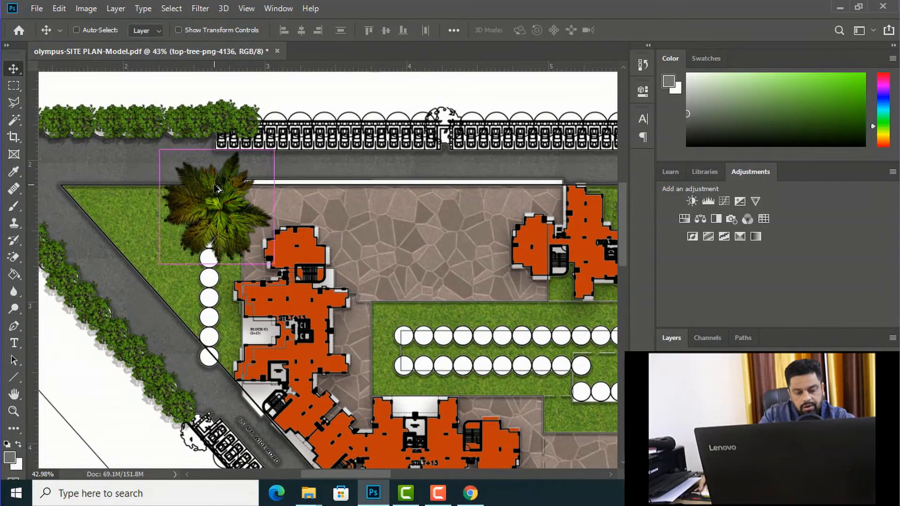
{"action": "key", "text": "ctrl+t"}
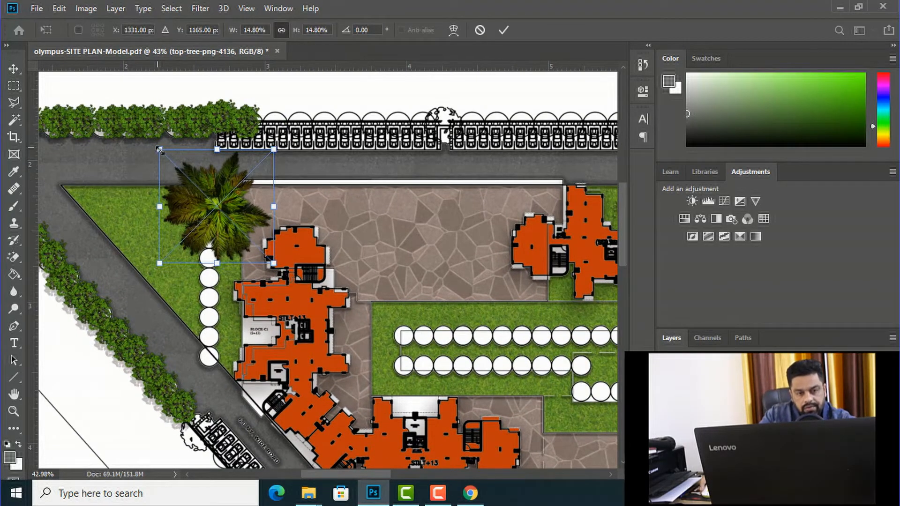
{"action": "left_click_drag", "start_coordinate": [160, 149], "coordinate": [238, 244]}
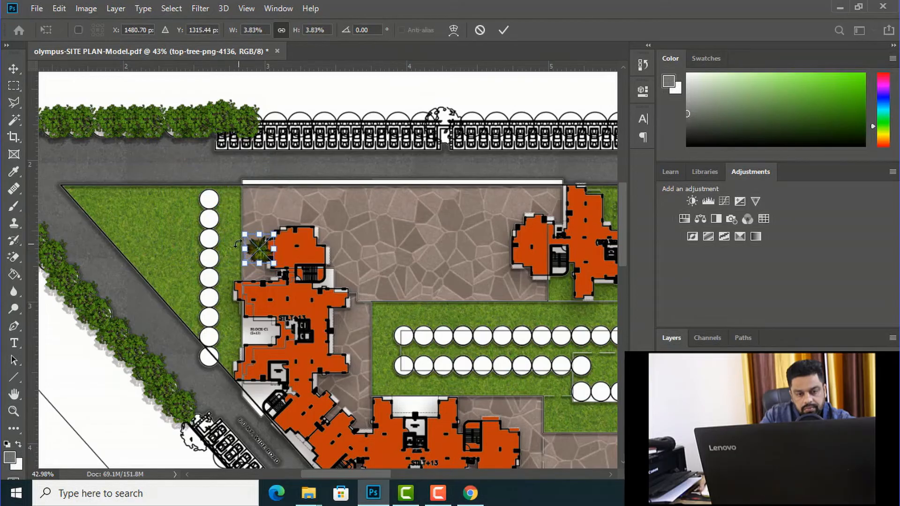
{"action": "left_click", "coordinate": [14, 68]}
{"action": "left_click_drag", "start_coordinate": [243, 234], "coordinate": [210, 198]}
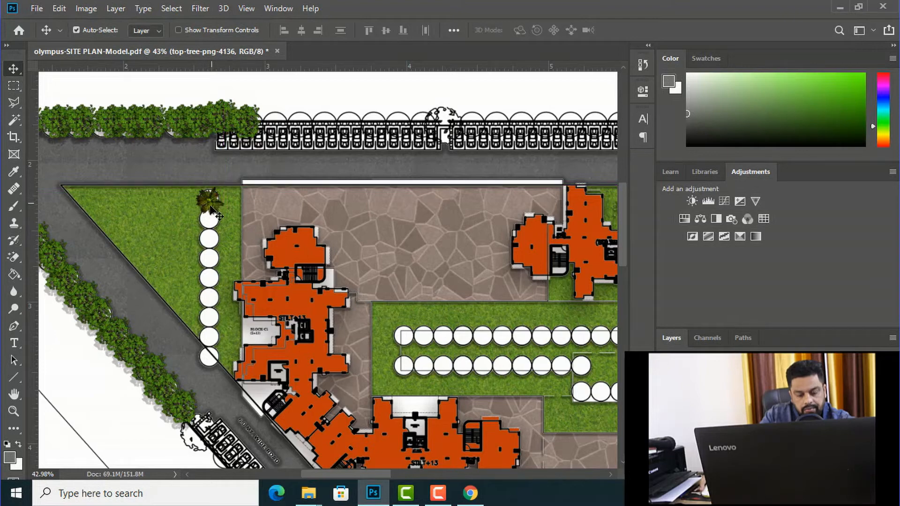
Step: Enlarge the tree slightly and recentre it so it fully covers the uppermost white circle of the triangular lawn
{"action": "scroll", "coordinate": [210, 198], "scroll_direction": "up", "scroll_amount": 5}
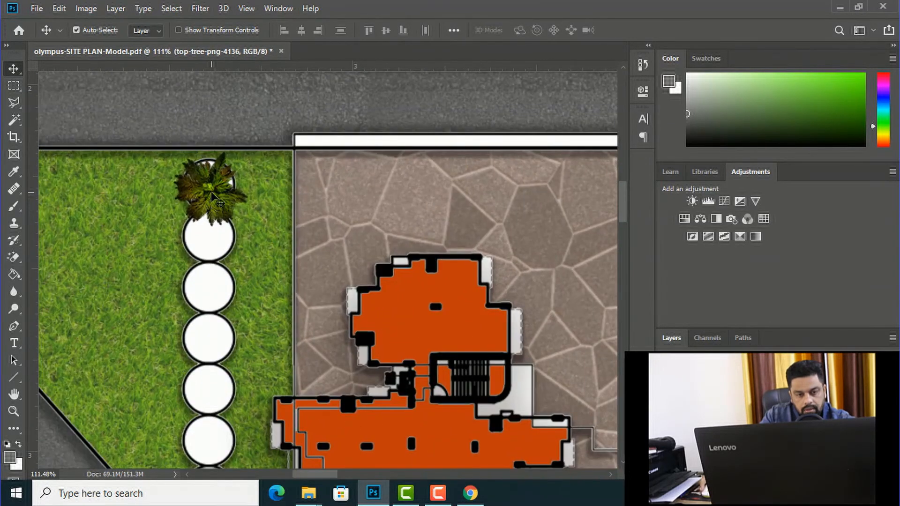
{"action": "left_click_drag", "start_coordinate": [211, 193], "coordinate": [210, 185]}
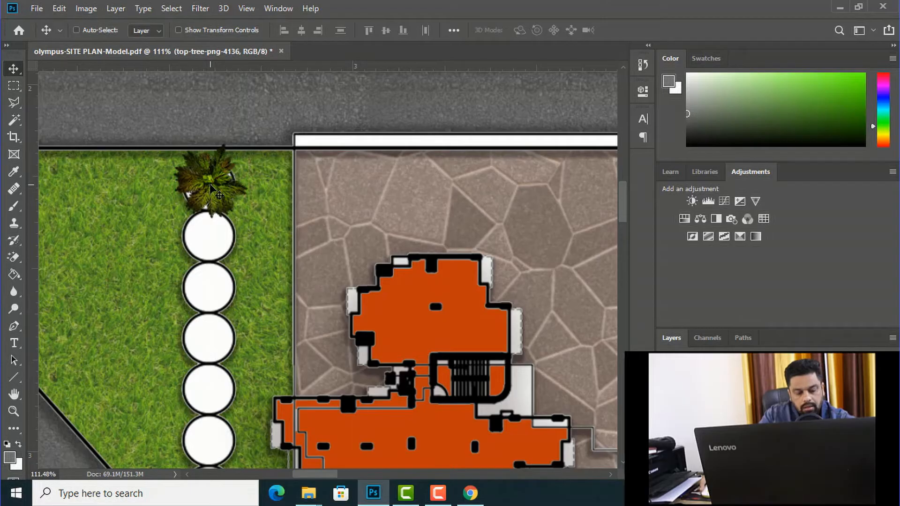
{"action": "key", "text": "ctrl+t"}
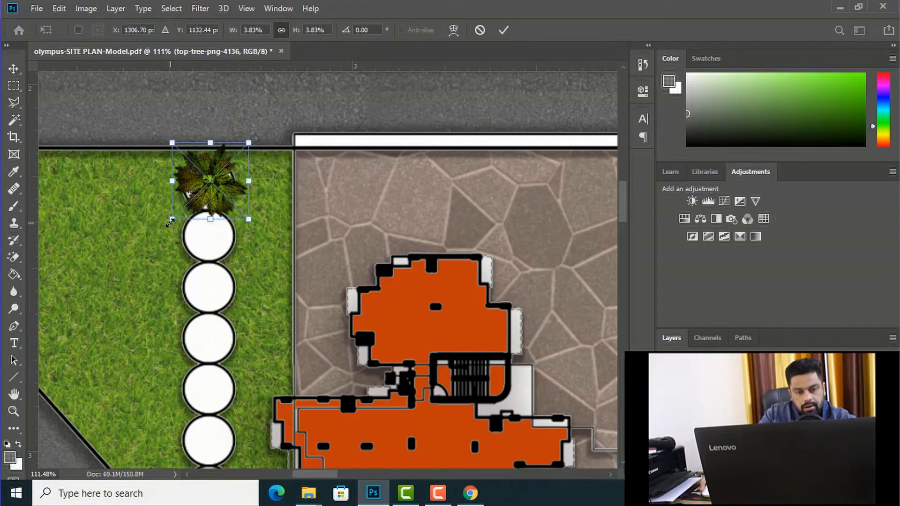
{"action": "left_click_drag", "start_coordinate": [167, 222], "coordinate": [165, 224]}
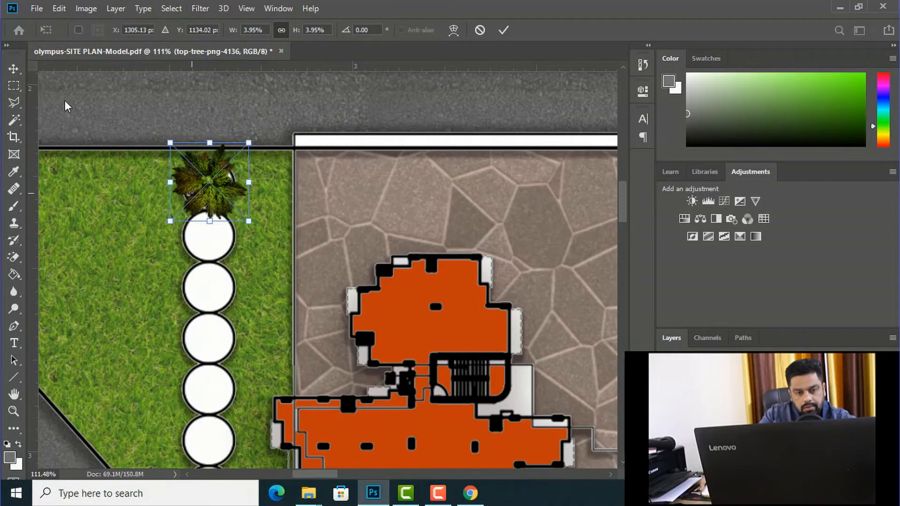
{"action": "key", "text": "Return"}
{"action": "left_click_drag", "start_coordinate": [189, 176], "coordinate": [189, 176]}
{"action": "key", "text": "ctrl+t"}
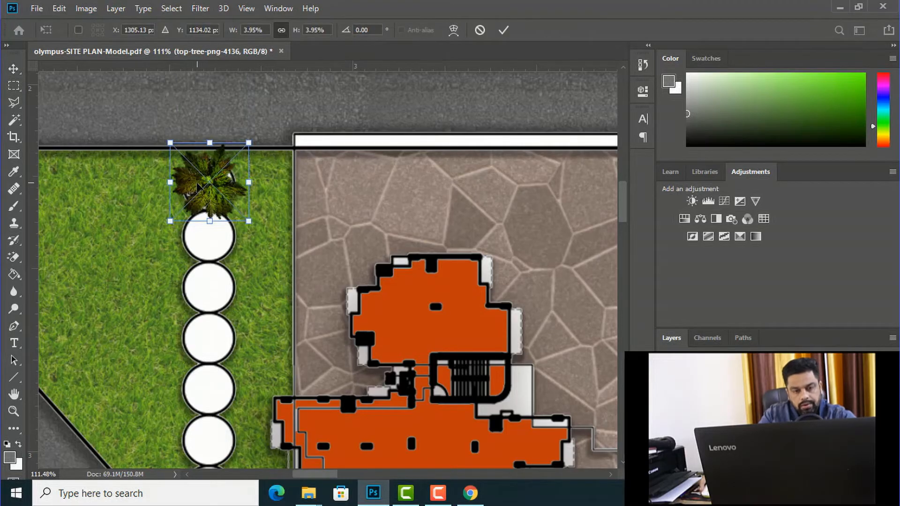
{"action": "left_click_drag", "start_coordinate": [247, 218], "coordinate": [261, 233]}
{"action": "left_click", "coordinate": [13, 70]}
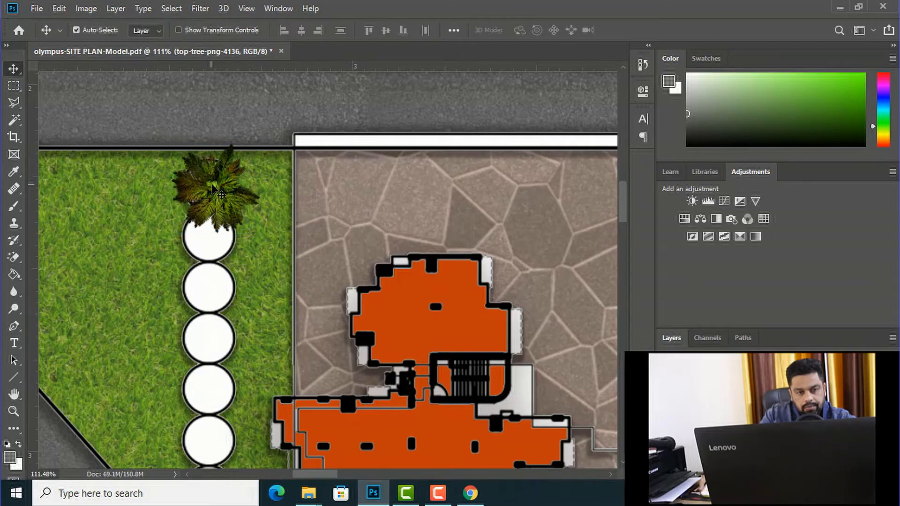
{"action": "mouse_move", "coordinate": [211, 188]}
{"action": "left_mouse_down"}
{"action": "mouse_move", "coordinate": [202, 184]}
{"action": "mouse_move", "coordinate": [215, 181]}
{"action": "mouse_move", "coordinate": [199, 176]}
{"action": "mouse_move", "coordinate": [215, 180]}
{"action": "left_mouse_up"}
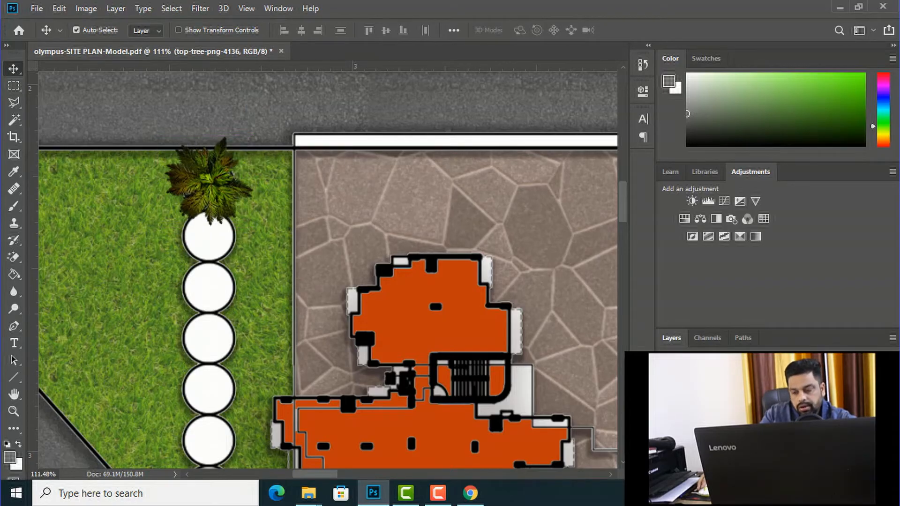
Step: Add a Drop Shadow with a size of 4 px to the top-tree-png-4136 layer
{"action": "right_click", "coordinate": [731, 422]}
{"action": "left_click", "coordinate": [589, 20]}
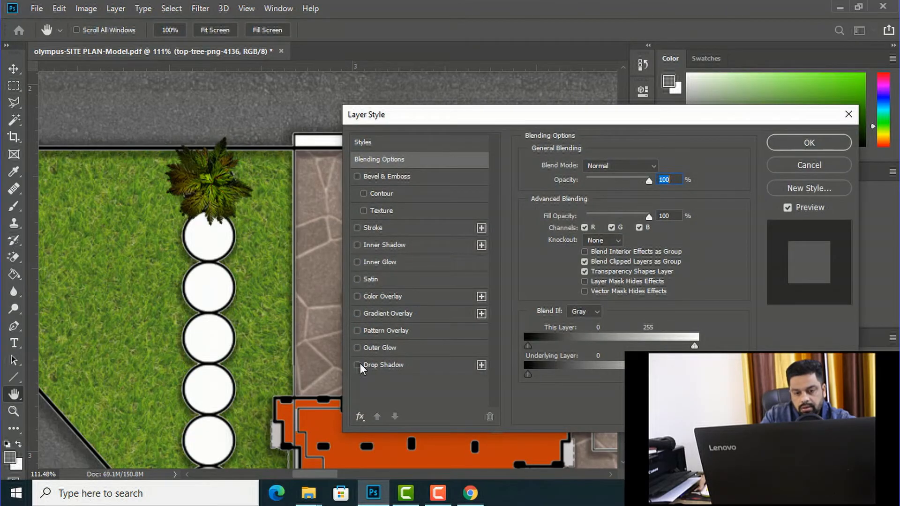
{"action": "left_click", "coordinate": [358, 365]}
{"action": "left_click", "coordinate": [379, 365]}
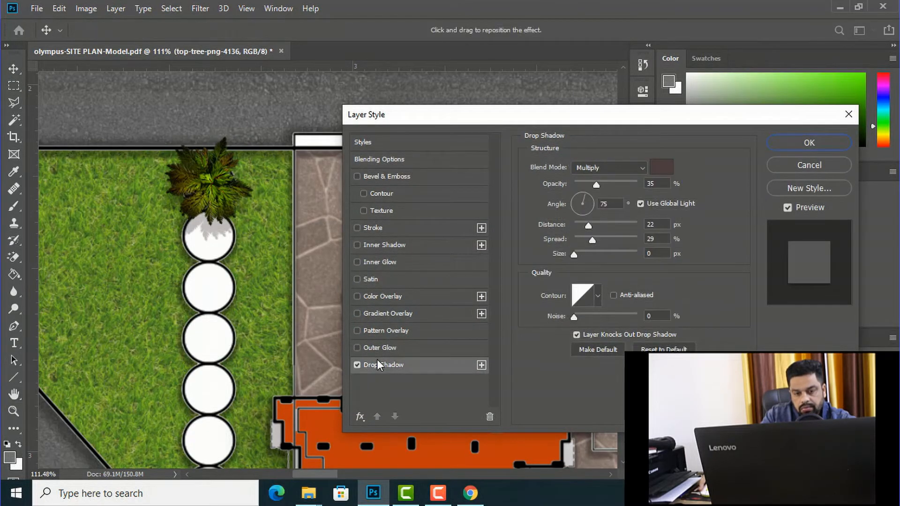
{"action": "mouse_move", "coordinate": [574, 254]}
{"action": "left_mouse_down"}
{"action": "mouse_move", "coordinate": [591, 253]}
{"action": "mouse_move", "coordinate": [578, 254]}
{"action": "left_mouse_up"}
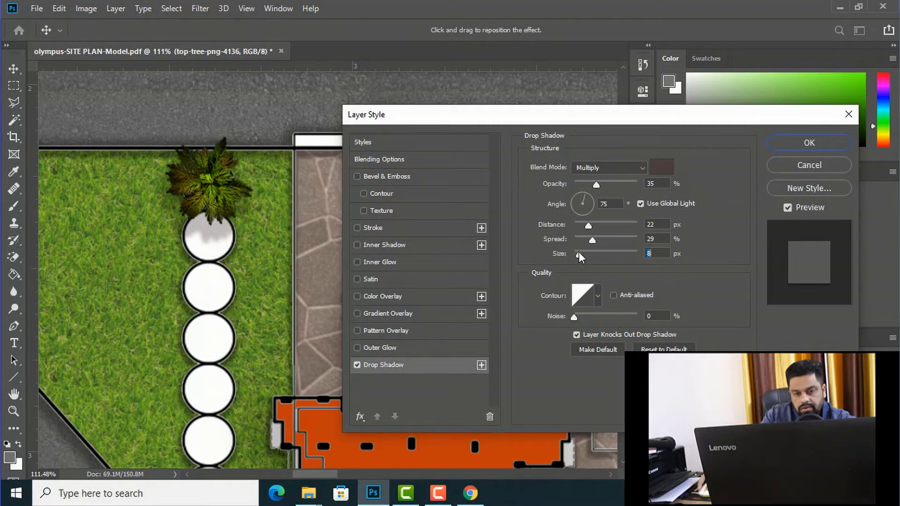
{"action": "left_click", "coordinate": [805, 141]}
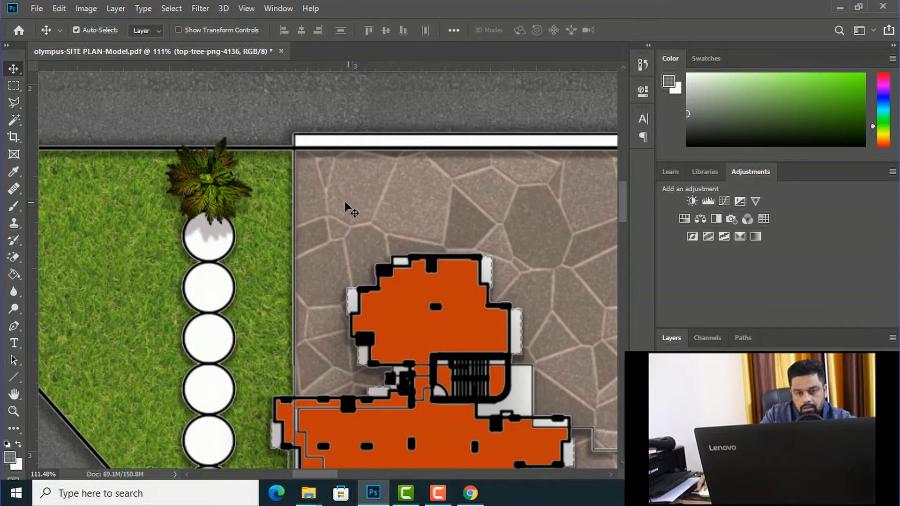
Step: Duplicate the shadowed top-tree-png-4136 tree eight times down the triangular lawn's column of white circles
{"action": "scroll", "coordinate": [328, 157], "scroll_direction": "down", "scroll_amount": 1}
{"action": "scroll", "coordinate": [327, 157], "scroll_direction": "down", "scroll_amount": 4}
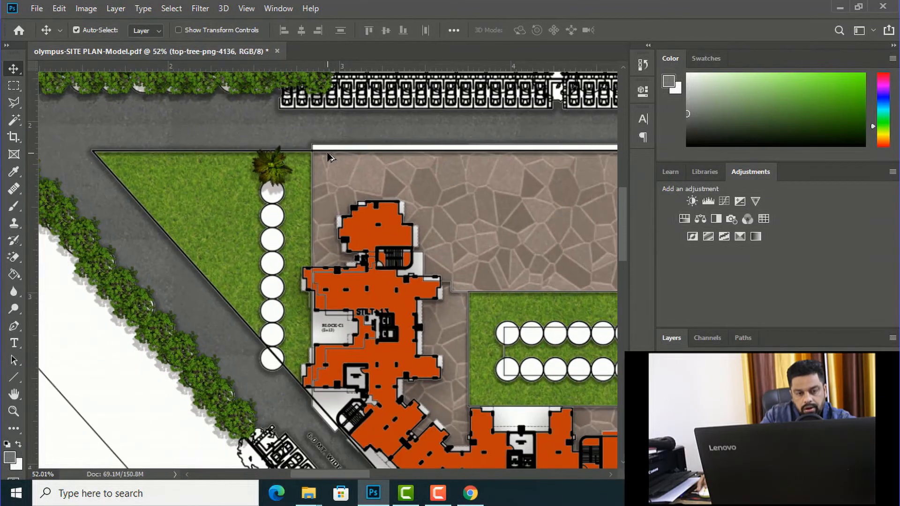
{"action": "right_click", "coordinate": [274, 161]}
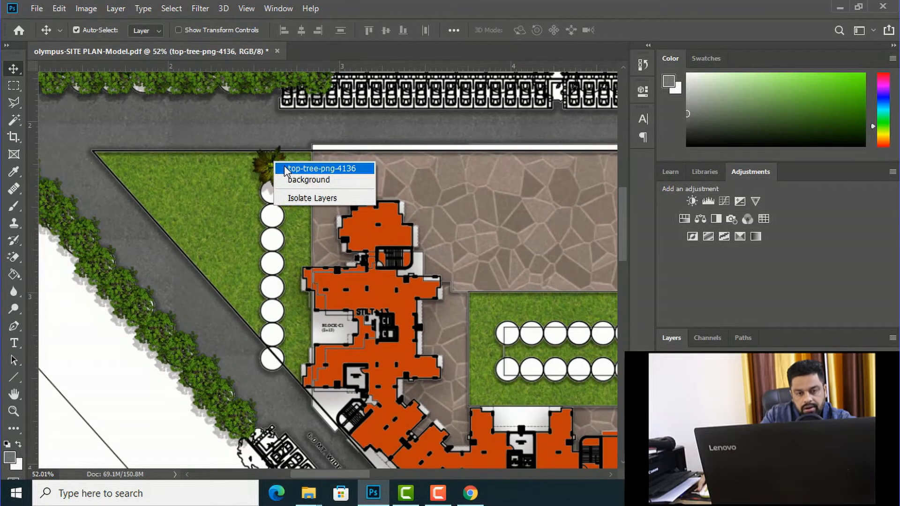
{"action": "left_click", "coordinate": [278, 166]}
{"action": "left_click_drag", "start_coordinate": [276, 169], "coordinate": [271, 357]}
{"action": "scroll", "coordinate": [208, 200], "scroll_direction": "down", "scroll_amount": 1}
{"action": "scroll", "coordinate": [209, 203], "scroll_direction": "down", "scroll_amount": 3}
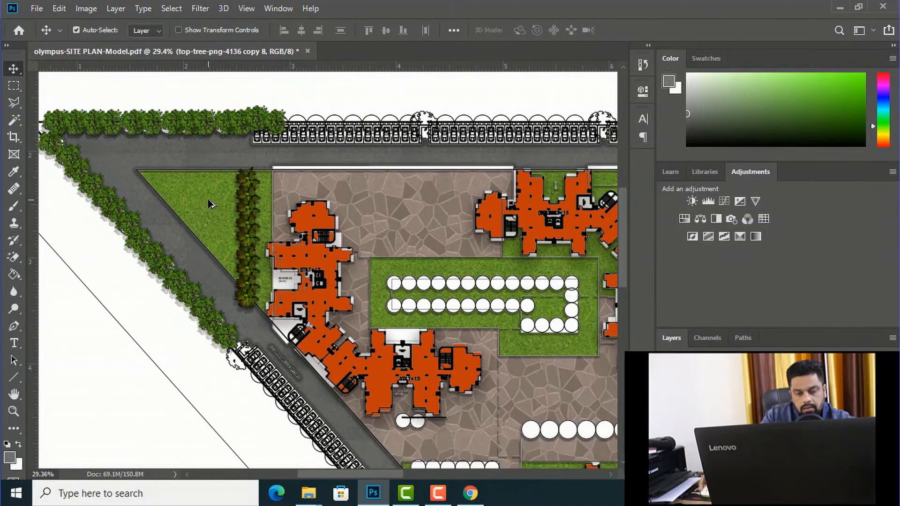
Step: Duplicate the tree over all white circles of the central lawn, along both long rows and the hooked end, through copy 37
{"action": "scroll", "coordinate": [438, 326], "scroll_direction": "up", "scroll_amount": 2}
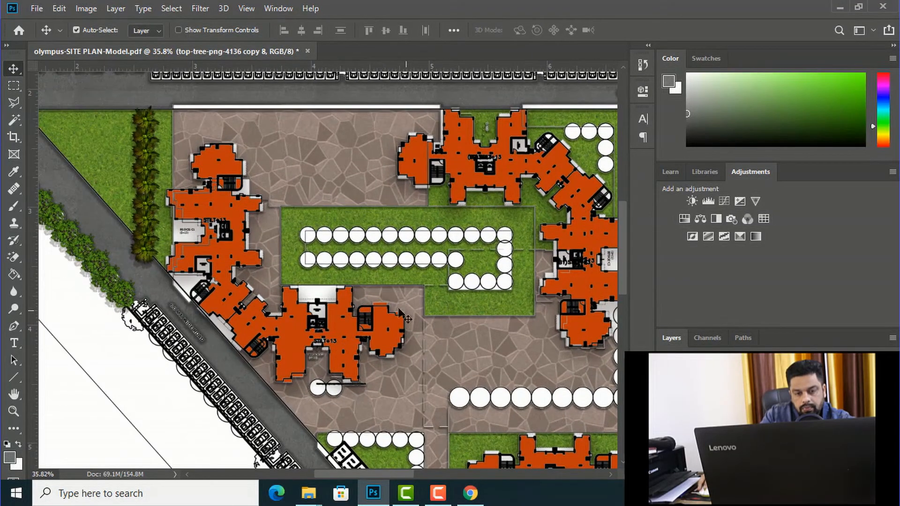
{"action": "left_click_drag", "start_coordinate": [148, 257], "coordinate": [371, 271]}
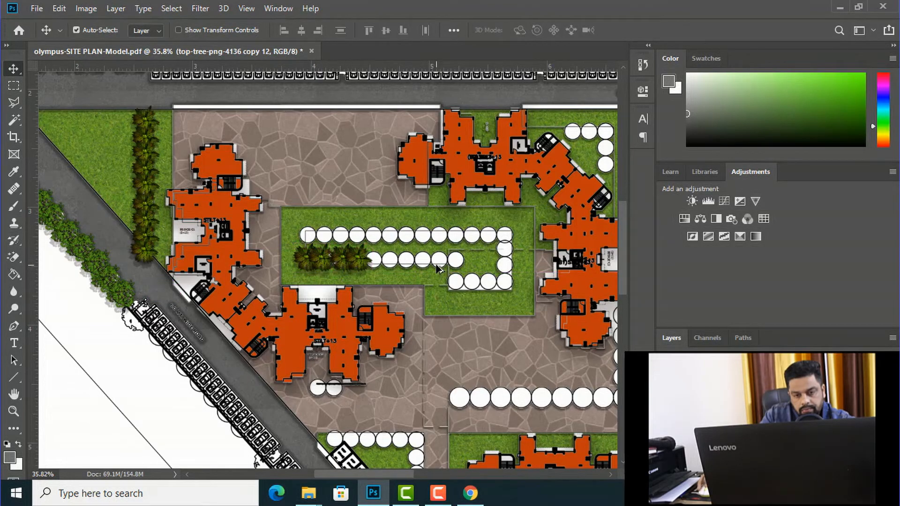
{"action": "scroll", "coordinate": [439, 268], "scroll_direction": "up", "scroll_amount": 2}
{"action": "left_click_drag", "start_coordinate": [323, 260], "coordinate": [389, 258]}
{"action": "left_click_drag", "start_coordinate": [388, 258], "coordinate": [385, 216]}
{"action": "left_click_drag", "start_coordinate": [385, 216], "coordinate": [228, 216]}
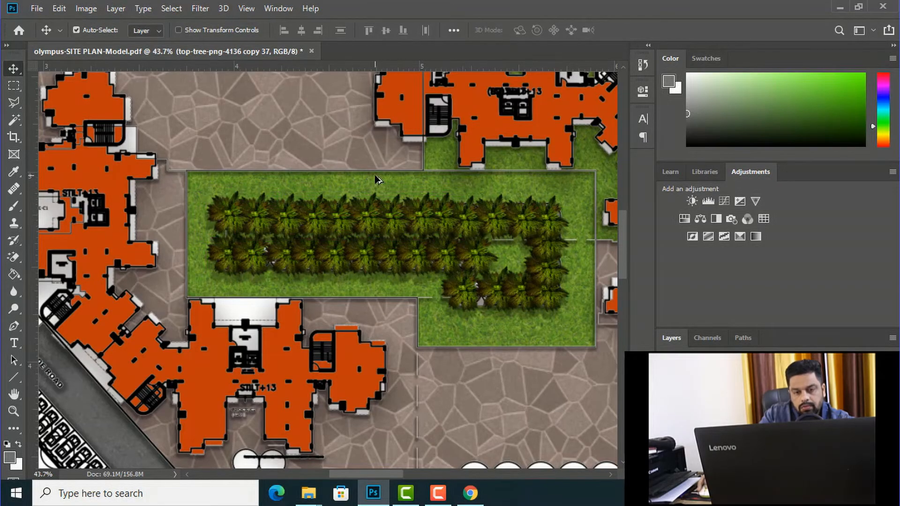
{"action": "scroll", "coordinate": [377, 179], "scroll_direction": "down", "scroll_amount": 4}
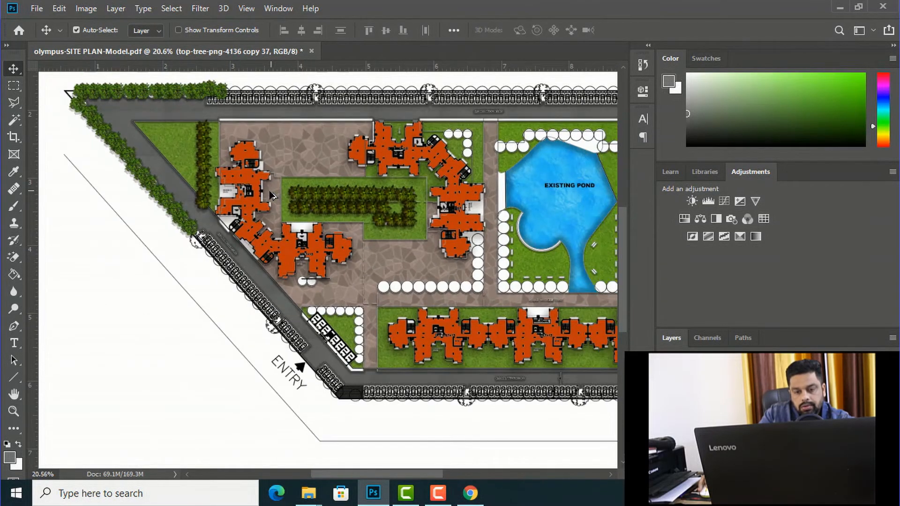
{"action": "scroll", "coordinate": [272, 195], "scroll_direction": "down", "scroll_amount": 3}
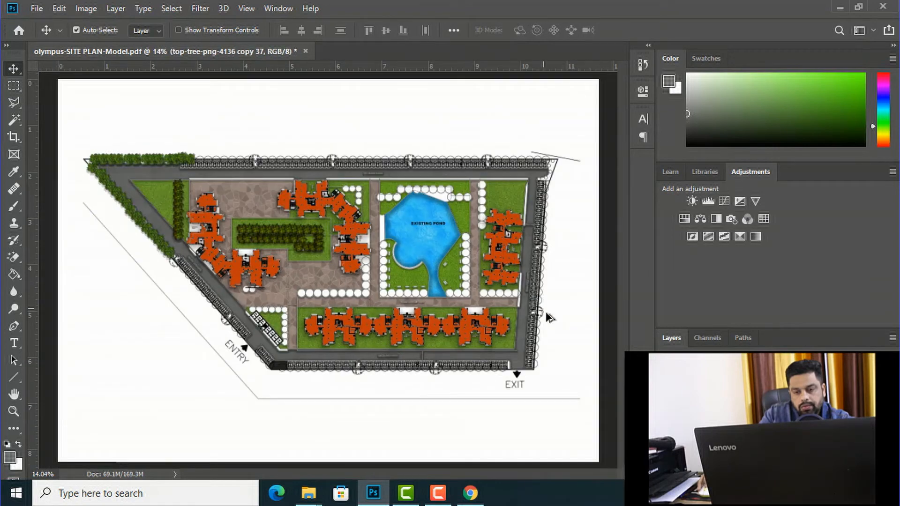
{"action": "scroll", "coordinate": [201, 301], "scroll_direction": "up", "scroll_amount": 3}
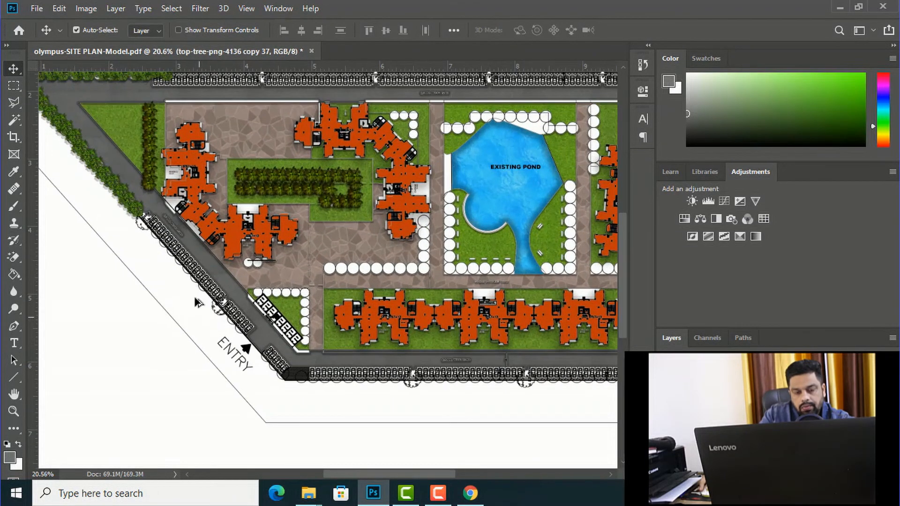
{"action": "scroll", "coordinate": [359, 256], "scroll_direction": "down", "scroll_amount": 1}
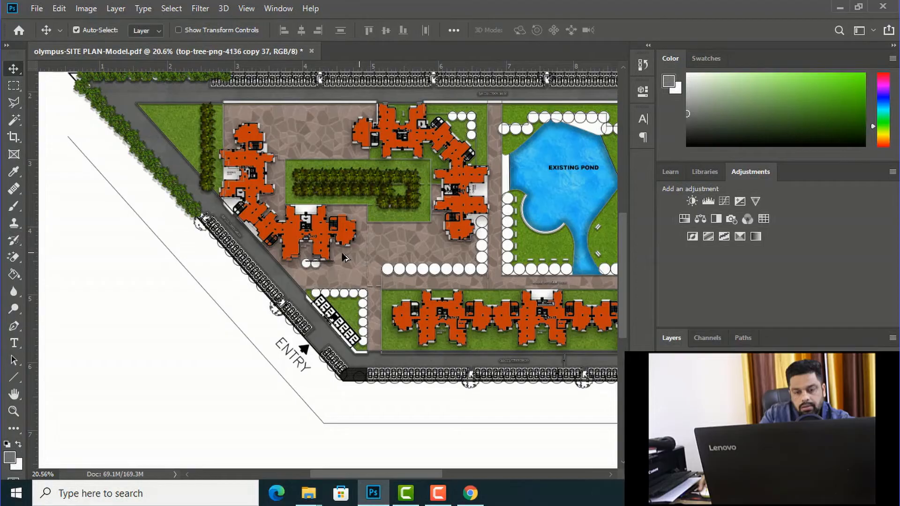
Step: Place the orange car PngItem_1509028.png from the Downloads folder onto the plan and scale it to about 15% over the diagonal road
{"action": "scroll", "coordinate": [274, 262], "scroll_direction": "down", "scroll_amount": 1}
{"action": "scroll", "coordinate": [406, 380], "scroll_direction": "up", "scroll_amount": 2}
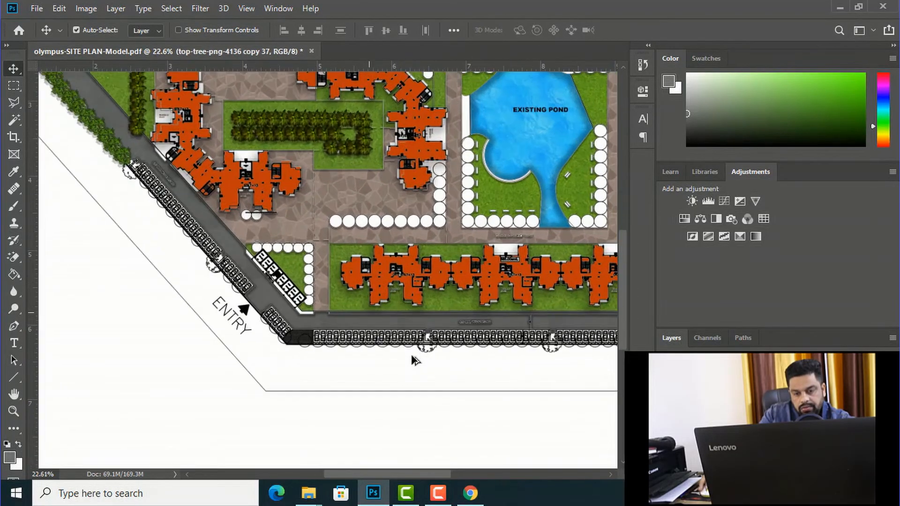
{"action": "scroll", "coordinate": [413, 358], "scroll_direction": "down", "scroll_amount": 1}
{"action": "scroll", "coordinate": [413, 358], "scroll_direction": "down", "scroll_amount": 1}
{"action": "scroll", "coordinate": [399, 355], "scroll_direction": "up", "scroll_amount": 1}
{"action": "mouse_move", "coordinate": [318, 487]}
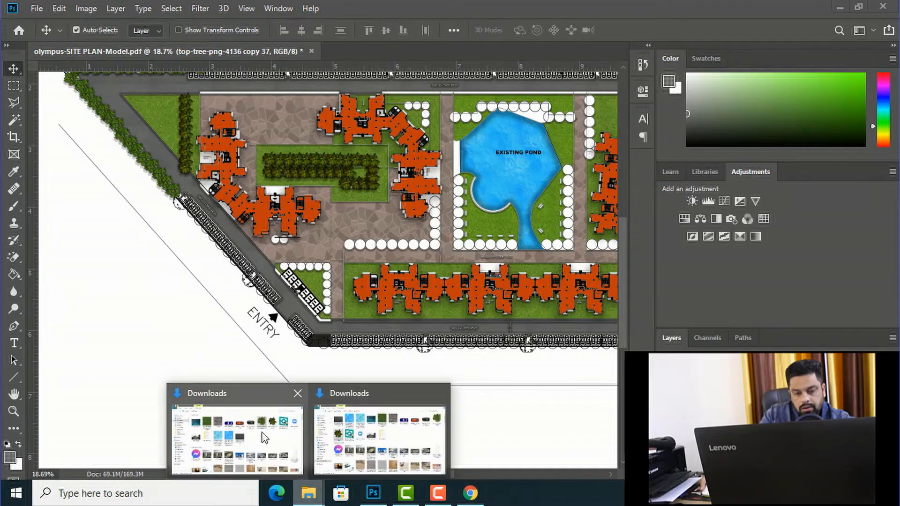
{"action": "left_click", "coordinate": [370, 424]}
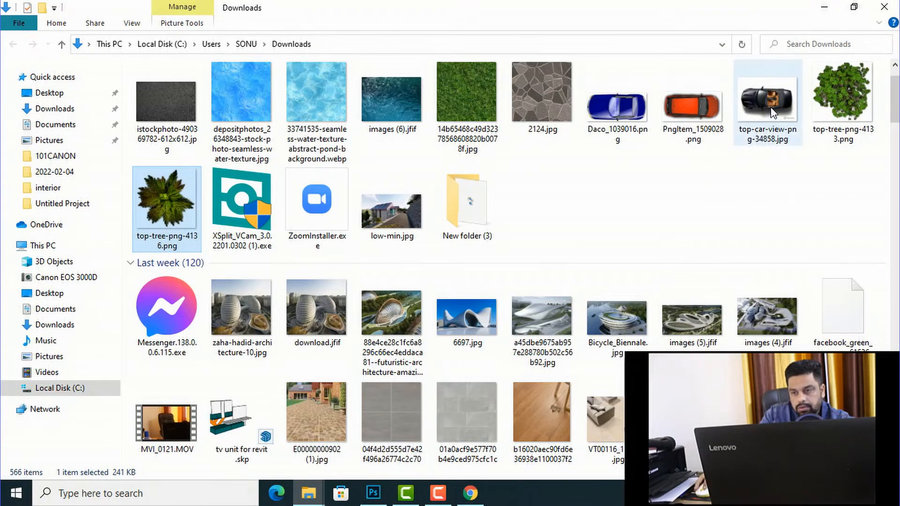
{"action": "left_click_drag", "start_coordinate": [683, 130], "coordinate": [291, 297]}
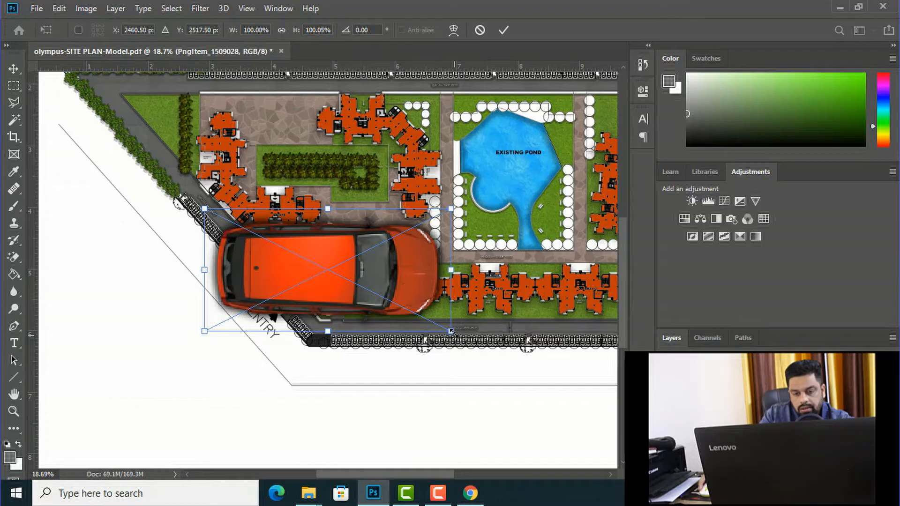
{"action": "left_click_drag", "start_coordinate": [341, 282], "coordinate": [239, 239]}
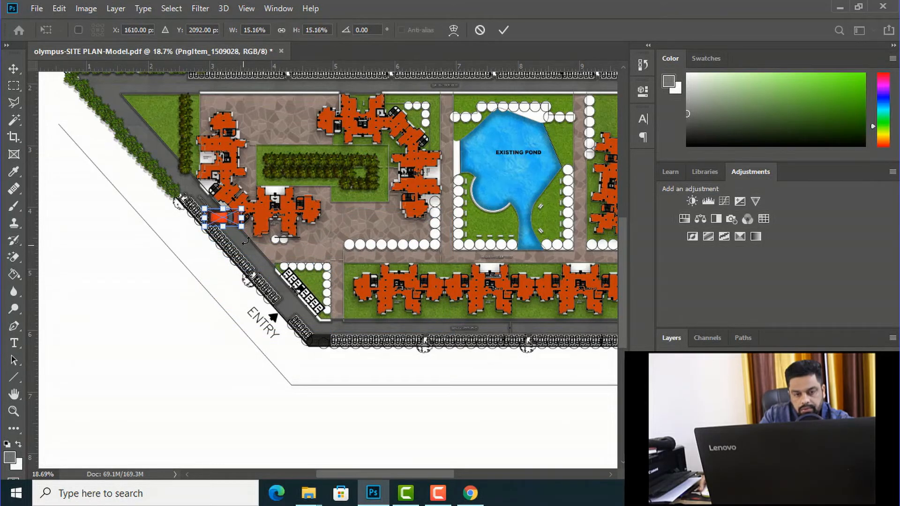
Step: Shrink the orange car to about 3.5% and rotate it about 135° to match the angled parking bays
{"action": "scroll", "coordinate": [220, 220], "scroll_direction": "up", "scroll_amount": 5}
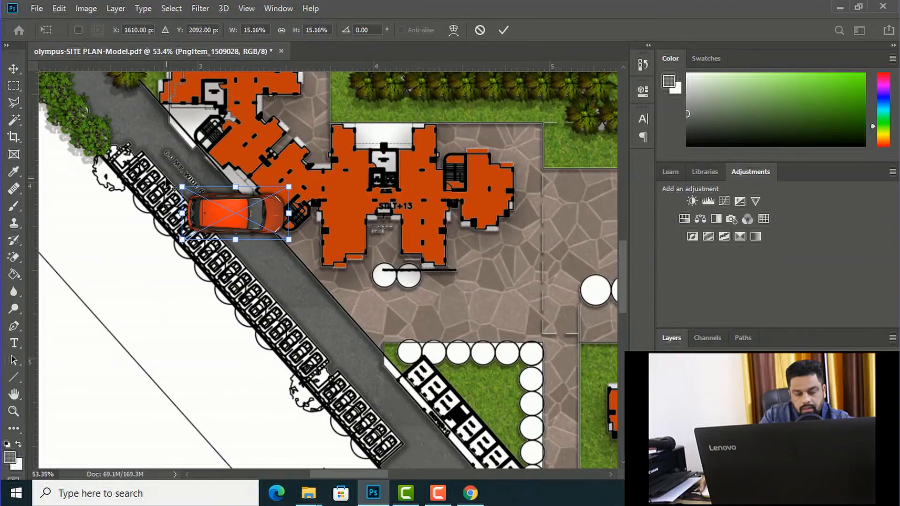
{"action": "scroll", "coordinate": [166, 180], "scroll_direction": "up", "scroll_amount": 3}
{"action": "left_click_drag", "start_coordinate": [383, 290], "coordinate": [239, 217]}
{"action": "left_click_drag", "start_coordinate": [247, 181], "coordinate": [218, 238]}
{"action": "left_click", "coordinate": [14, 70]}
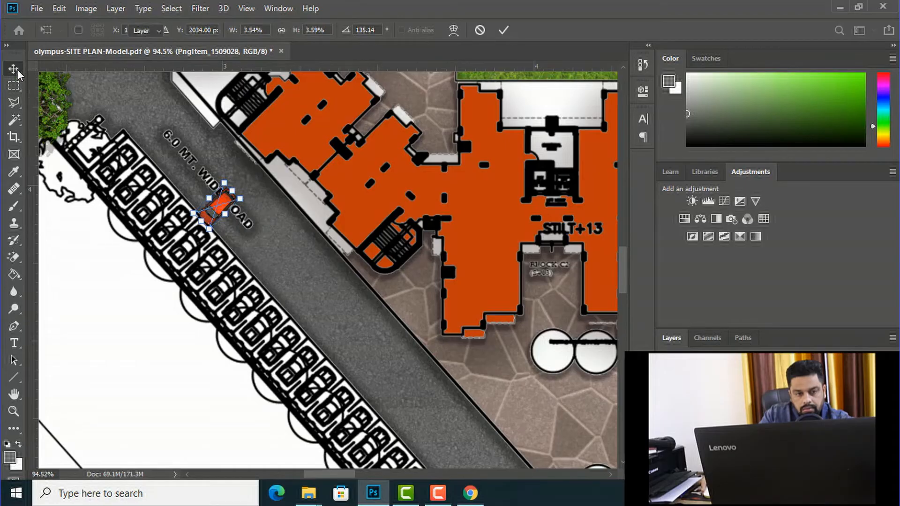
Step: Fit the orange car into the uppermost bay along the diagonal road and duplicate it into the next four bays
{"action": "scroll", "coordinate": [230, 206], "scroll_direction": "up", "scroll_amount": 2}
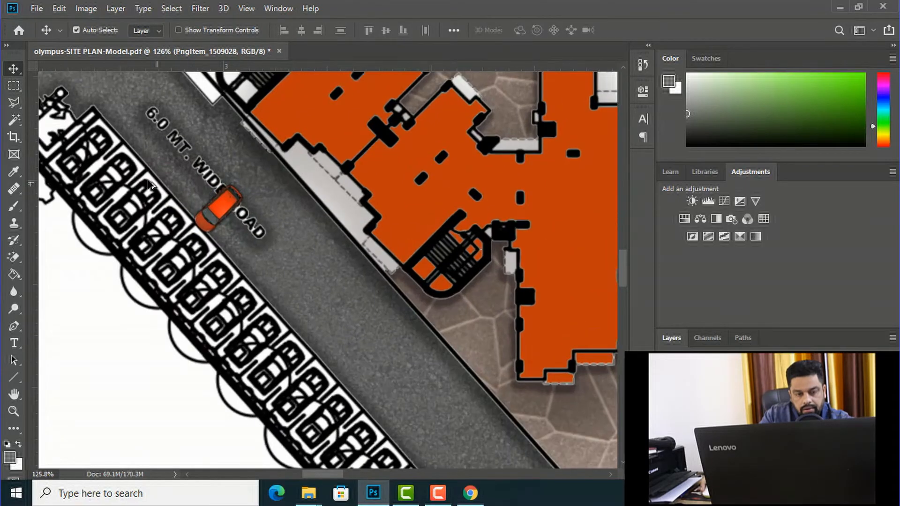
{"action": "left_click_drag", "start_coordinate": [257, 224], "coordinate": [147, 178]}
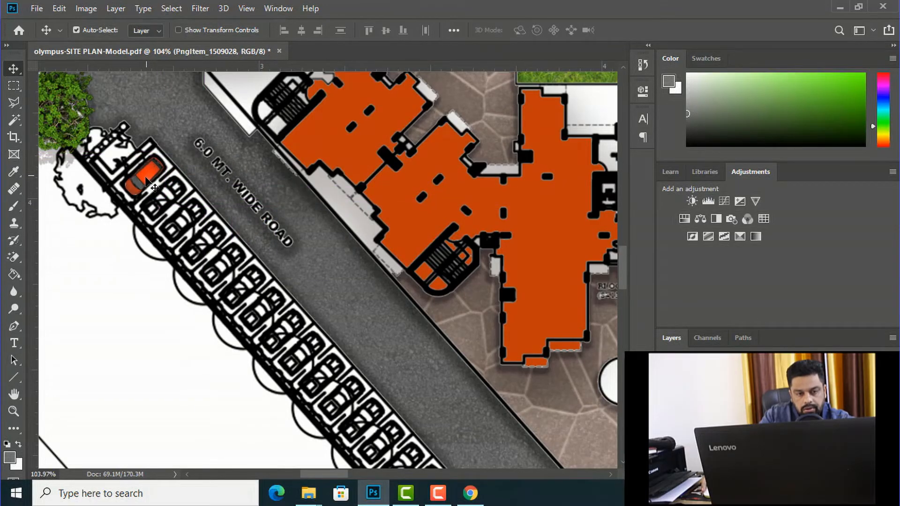
{"action": "key", "text": "ctrl+t"}
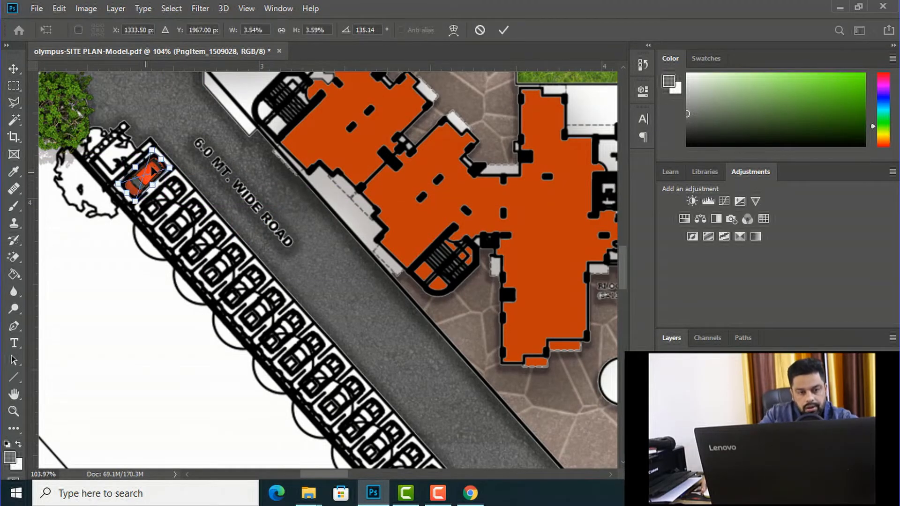
{"action": "scroll", "coordinate": [160, 181], "scroll_direction": "up", "scroll_amount": 2}
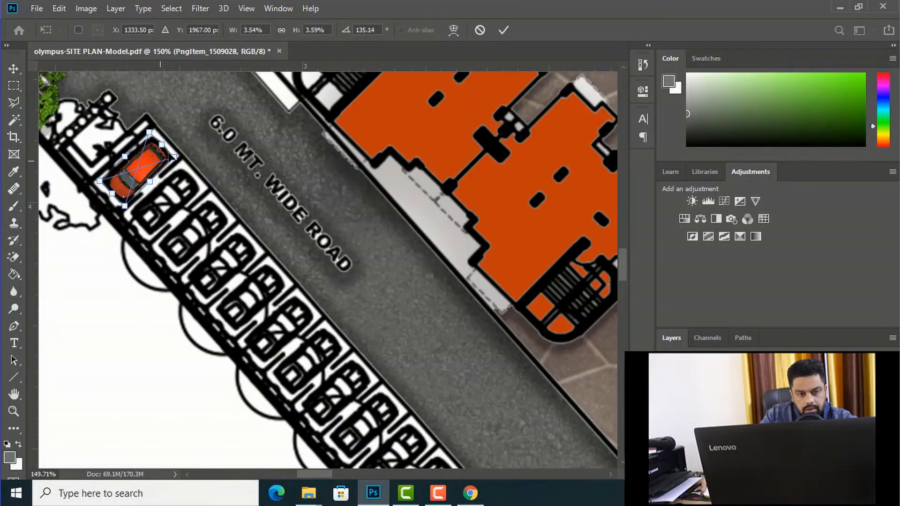
{"action": "left_click_drag", "start_coordinate": [173, 158], "coordinate": [192, 165]}
{"action": "left_click", "coordinate": [13, 68]}
{"action": "left_click_drag", "start_coordinate": [144, 159], "coordinate": [253, 285]}
Step: Place the blue car Daco_1039016.png from the Downloads folder and scale it to about 3.2% on the road beside the lower buildings
{"action": "left_click", "coordinate": [317, 490]}
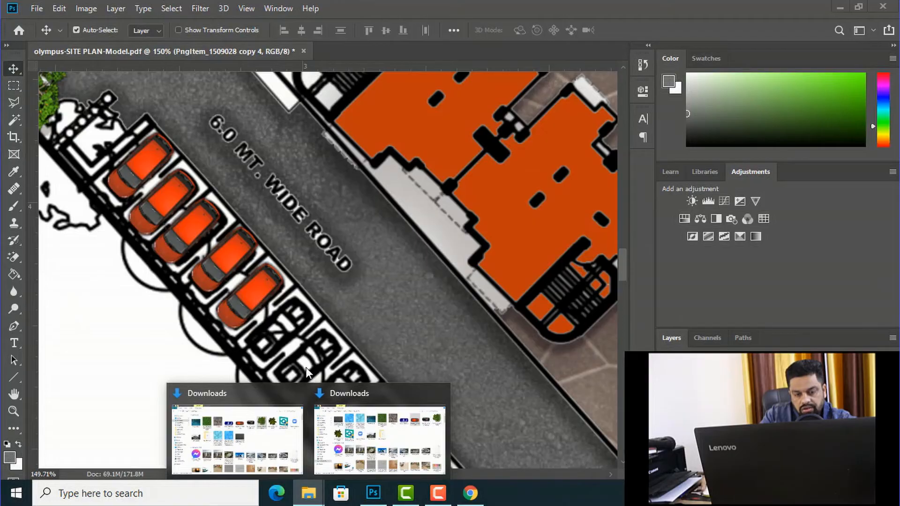
{"action": "mouse_move", "coordinate": [398, 443]}
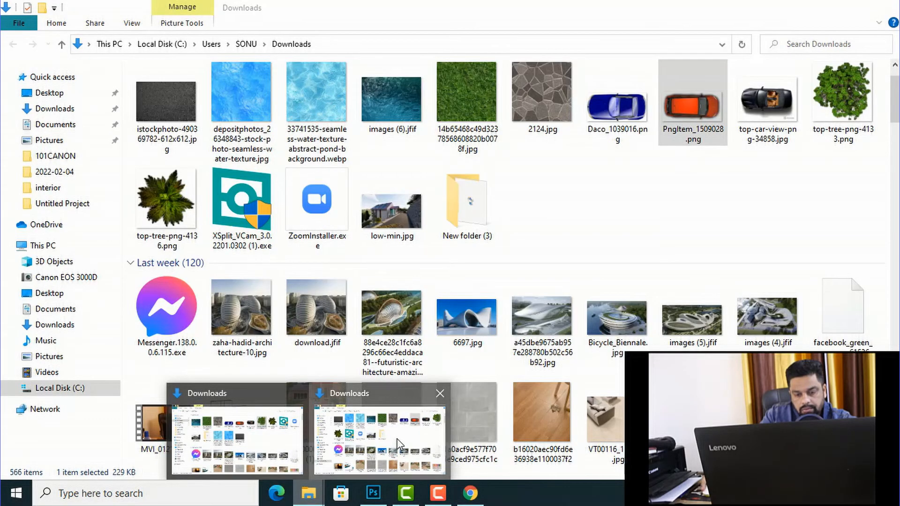
{"action": "left_click", "coordinate": [398, 442]}
{"action": "left_click_drag", "start_coordinate": [616, 116], "coordinate": [318, 322]}
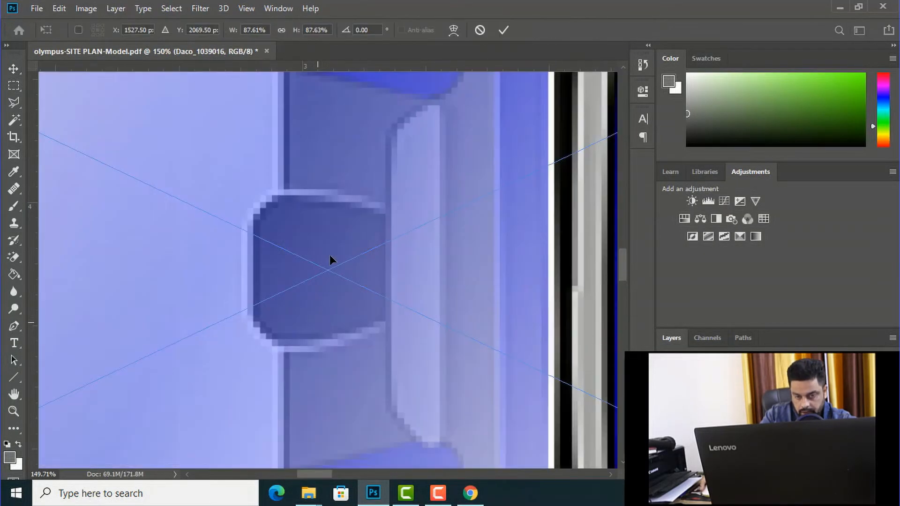
{"action": "scroll", "coordinate": [330, 255], "scroll_direction": "down", "scroll_amount": 3}
{"action": "scroll", "coordinate": [315, 215], "scroll_direction": "down", "scroll_amount": 5}
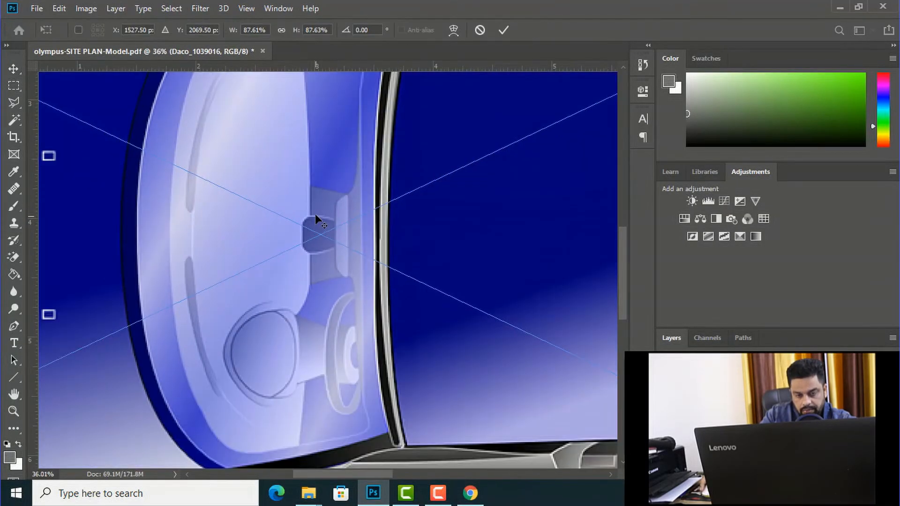
{"action": "scroll", "coordinate": [315, 215], "scroll_direction": "down", "scroll_amount": 2}
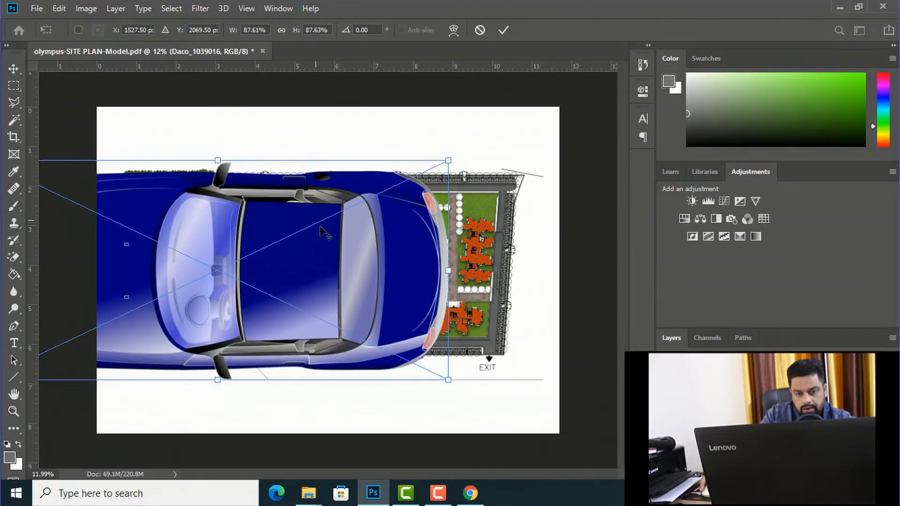
{"action": "left_click_drag", "start_coordinate": [449, 381], "coordinate": [353, 325]}
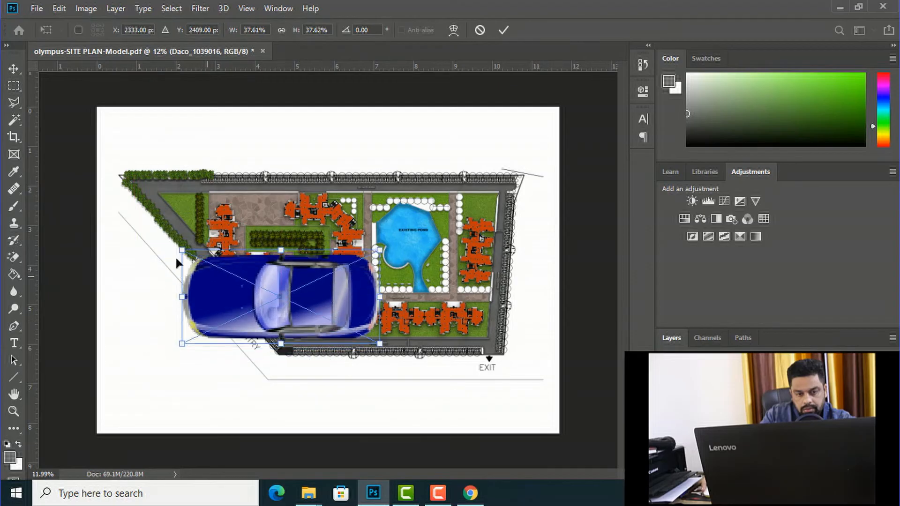
{"action": "left_click_drag", "start_coordinate": [180, 252], "coordinate": [361, 335]}
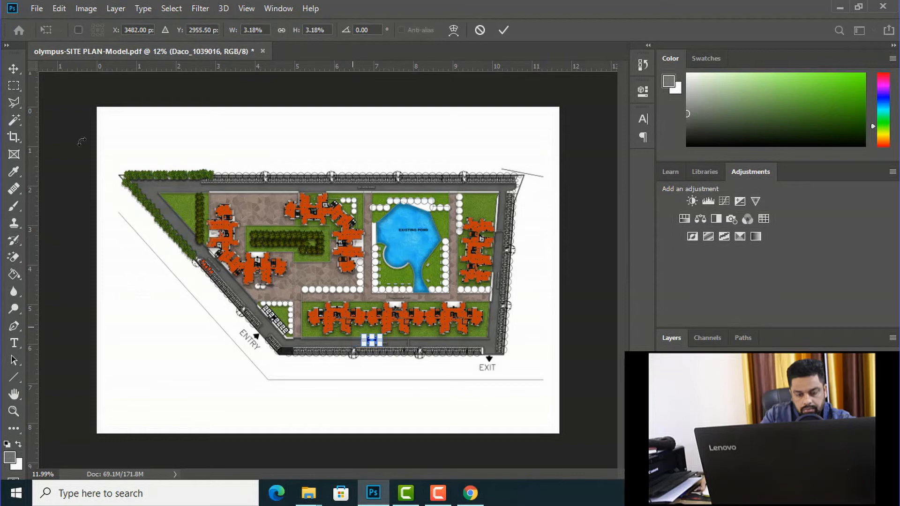
{"action": "left_click", "coordinate": [14, 69]}
Step: Move the blue car next to the orange ones, then rotate and shrink it to fit the sixth angled parking bay
{"action": "scroll", "coordinate": [343, 344], "scroll_direction": "up", "scroll_amount": 2}
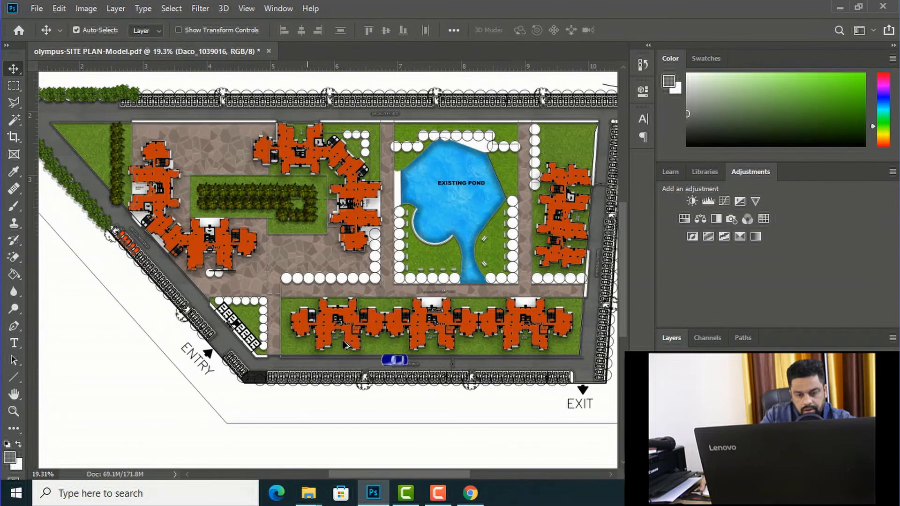
{"action": "left_click_drag", "start_coordinate": [186, 259], "coordinate": [146, 259]}
{"action": "scroll", "coordinate": [137, 266], "scroll_direction": "up", "scroll_amount": 10}
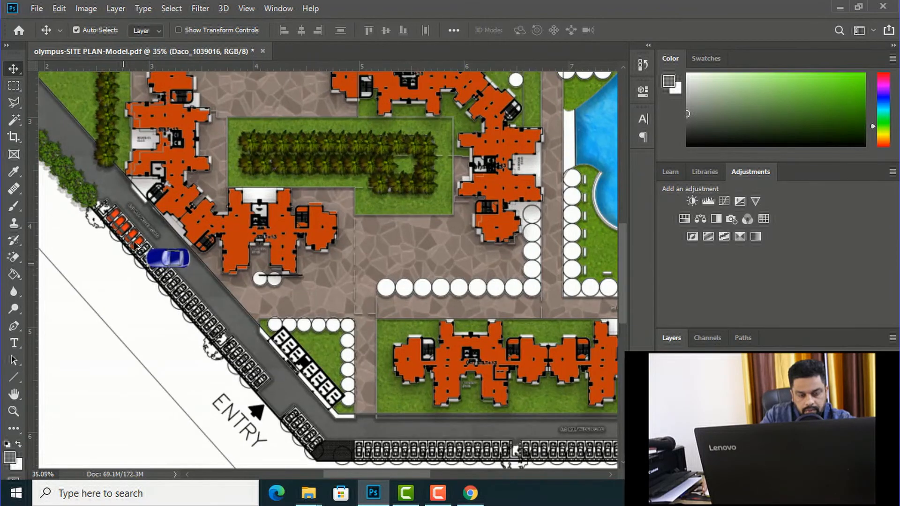
{"action": "scroll", "coordinate": [200, 229], "scroll_direction": "up", "scroll_amount": 1}
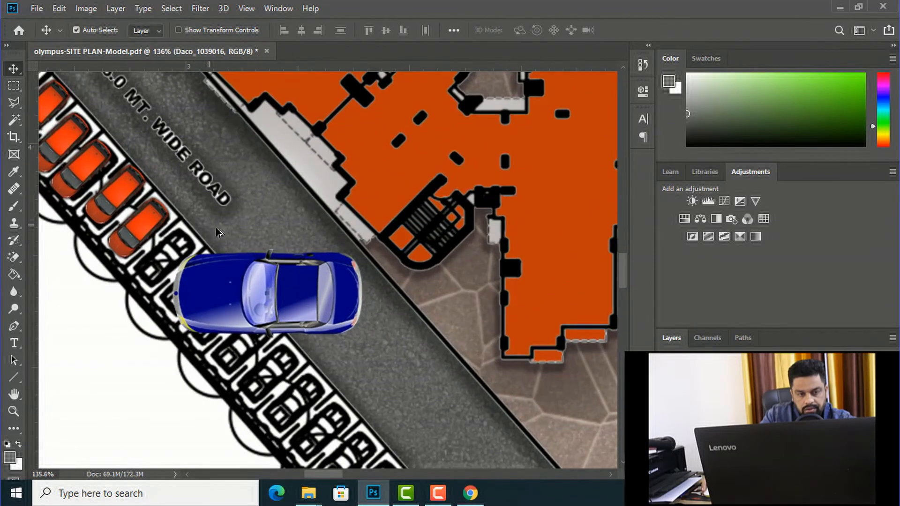
{"action": "scroll", "coordinate": [341, 310], "scroll_direction": "down", "scroll_amount": 1}
{"action": "key", "text": "ctrl+t"}
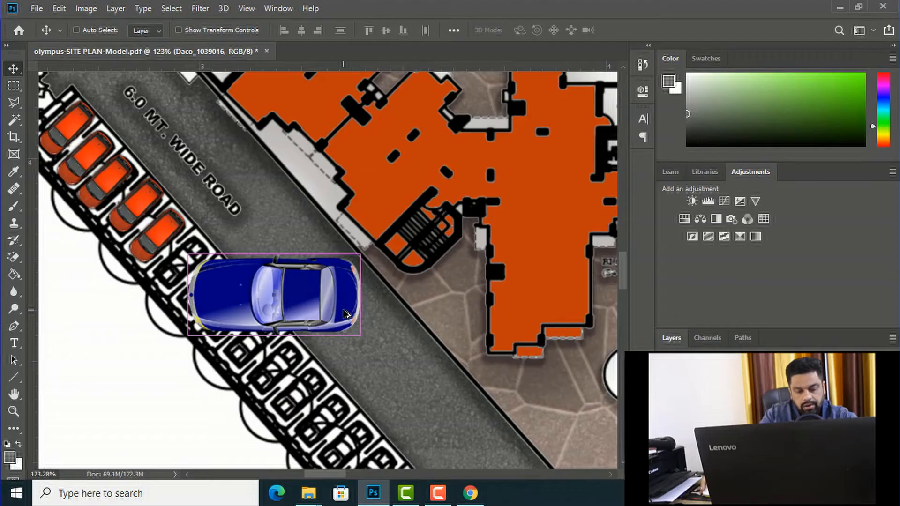
{"action": "left_click_drag", "start_coordinate": [360, 334], "coordinate": [237, 340]}
{"action": "left_click", "coordinate": [11, 70]}
Step: Duplicate the blue car down the remaining bays of the diagonal parking row, through copy 12
{"action": "scroll", "coordinate": [209, 270], "scroll_direction": "down", "scroll_amount": 3}
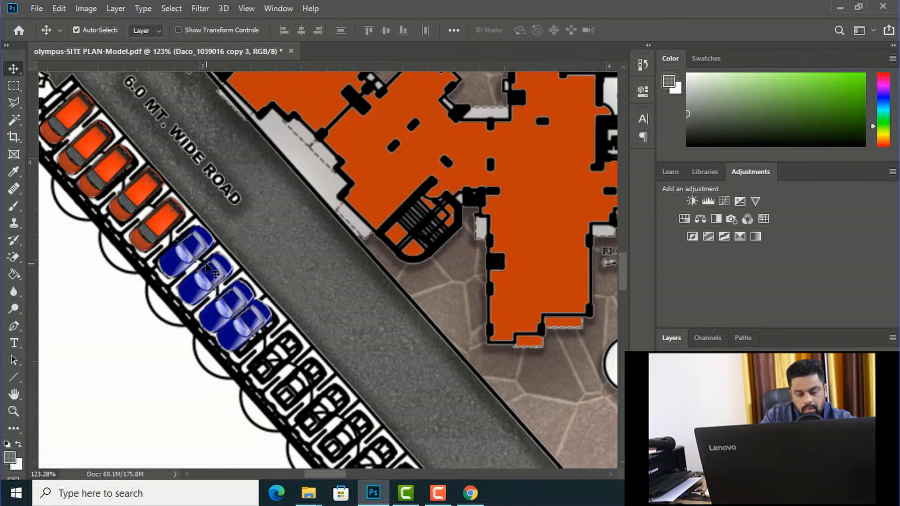
{"action": "left_click_drag", "start_coordinate": [240, 310], "coordinate": [295, 362]}
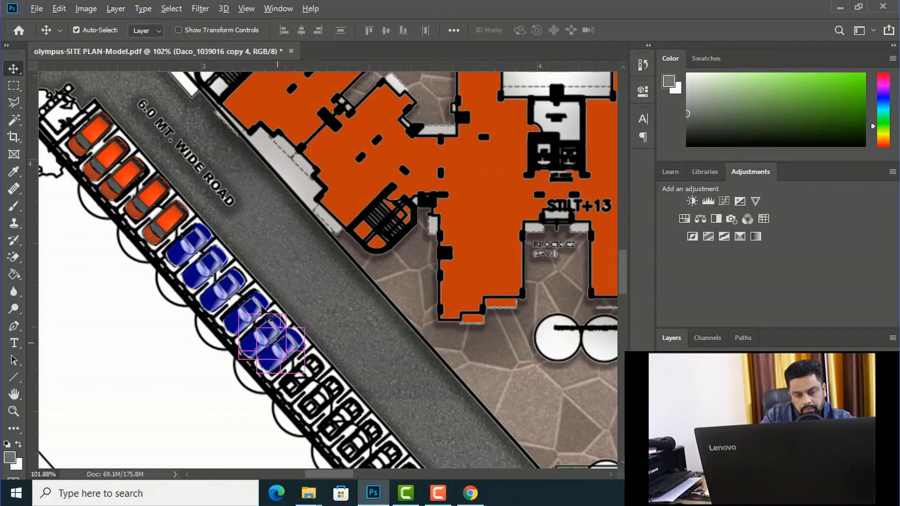
{"action": "scroll", "coordinate": [257, 266], "scroll_direction": "down", "scroll_amount": 5}
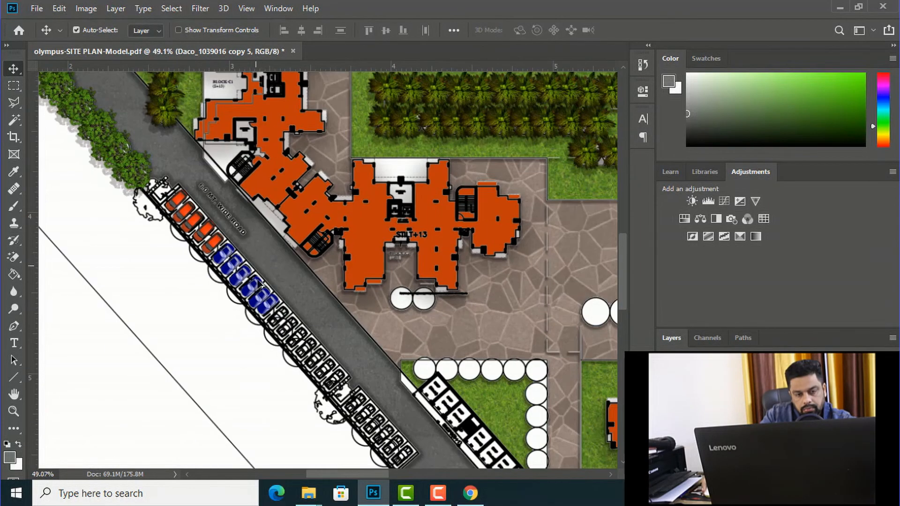
{"action": "scroll", "coordinate": [306, 363], "scroll_direction": "up", "scroll_amount": 6}
{"action": "left_click_drag", "start_coordinate": [219, 251], "coordinate": [374, 412]}
{"action": "scroll", "coordinate": [315, 273], "scroll_direction": "down", "scroll_amount": 2}
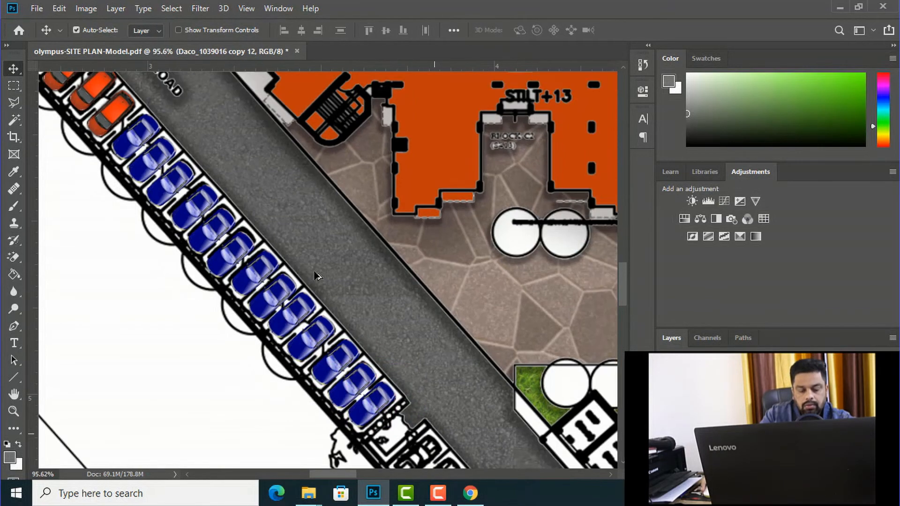
Step: Try to select the white ground of the diagonal parking bays with the Magic Wand on the site plan layer
{"action": "scroll", "coordinate": [315, 276], "scroll_direction": "down", "scroll_amount": 5}
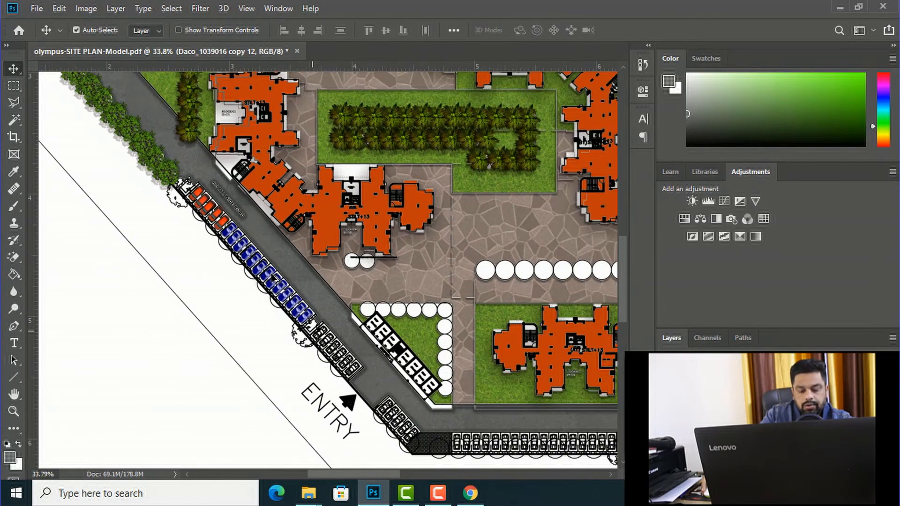
{"action": "scroll", "coordinate": [273, 278], "scroll_direction": "down", "scroll_amount": 1}
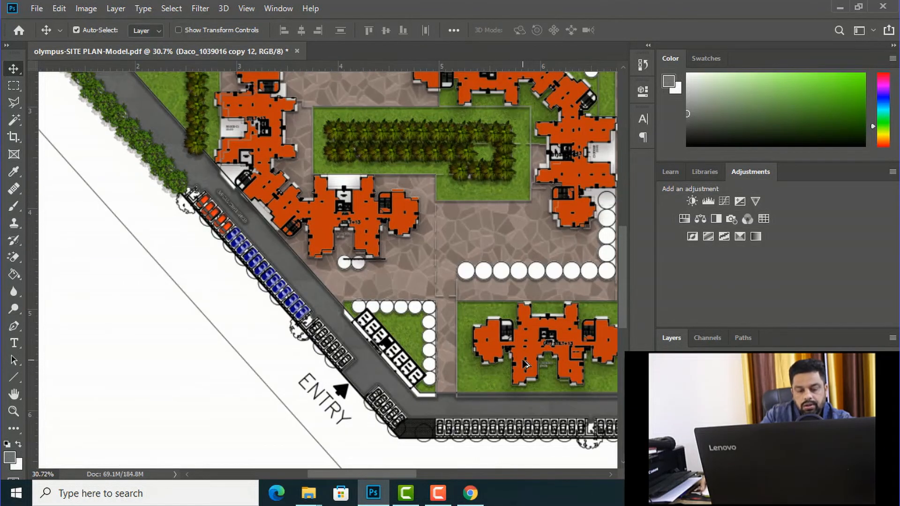
{"action": "scroll", "coordinate": [248, 225], "scroll_direction": "up", "scroll_amount": 2}
{"action": "scroll", "coordinate": [189, 174], "scroll_direction": "up", "scroll_amount": 4}
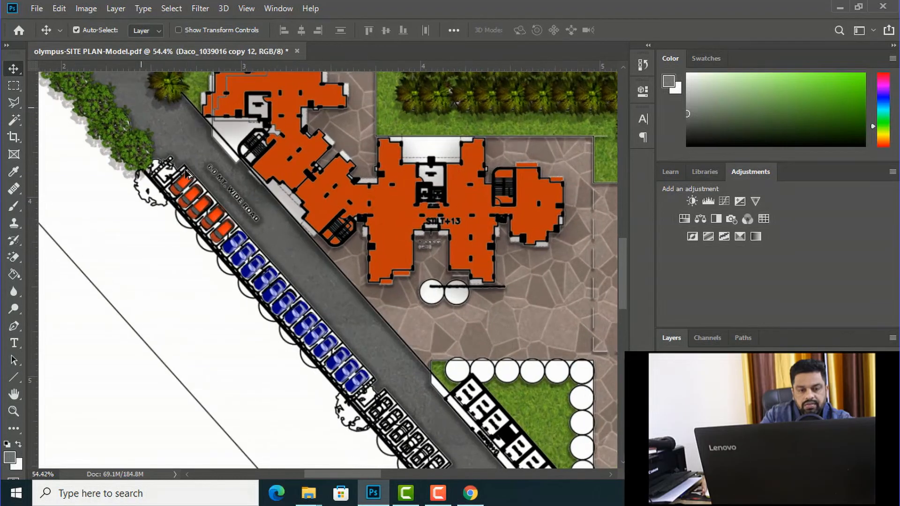
{"action": "left_click", "coordinate": [14, 120]}
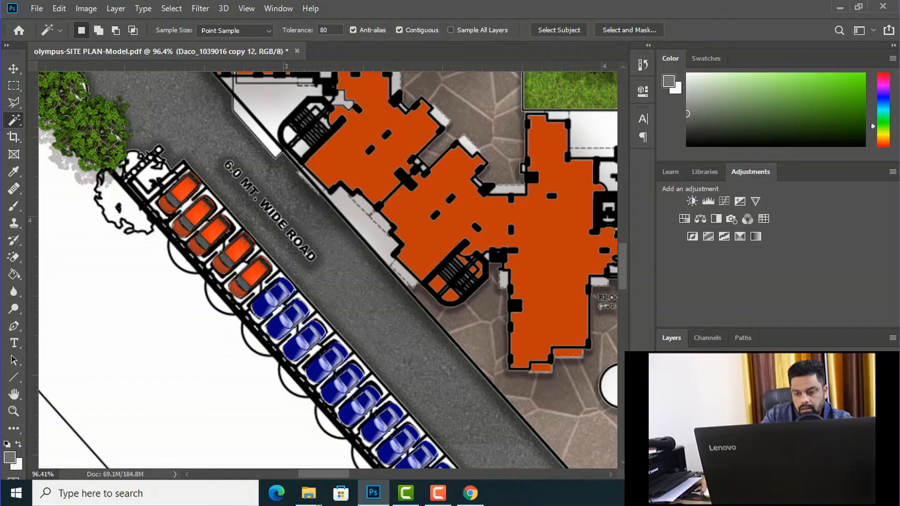
{"action": "left_click", "coordinate": [731, 440]}
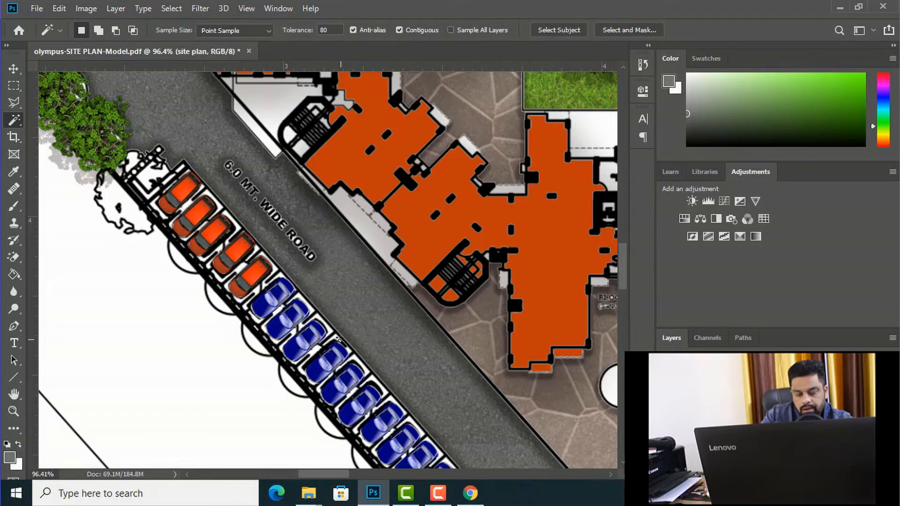
{"action": "left_click", "coordinate": [342, 337]}
{"action": "key", "text": "ctrl+d"}
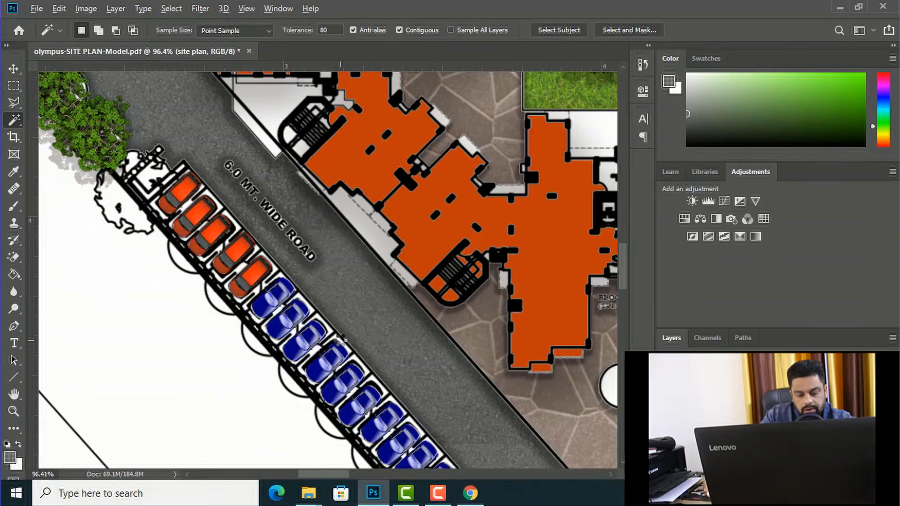
{"action": "scroll", "coordinate": [341, 339], "scroll_direction": "up", "scroll_amount": 5}
{"action": "left_click", "coordinate": [327, 334]}
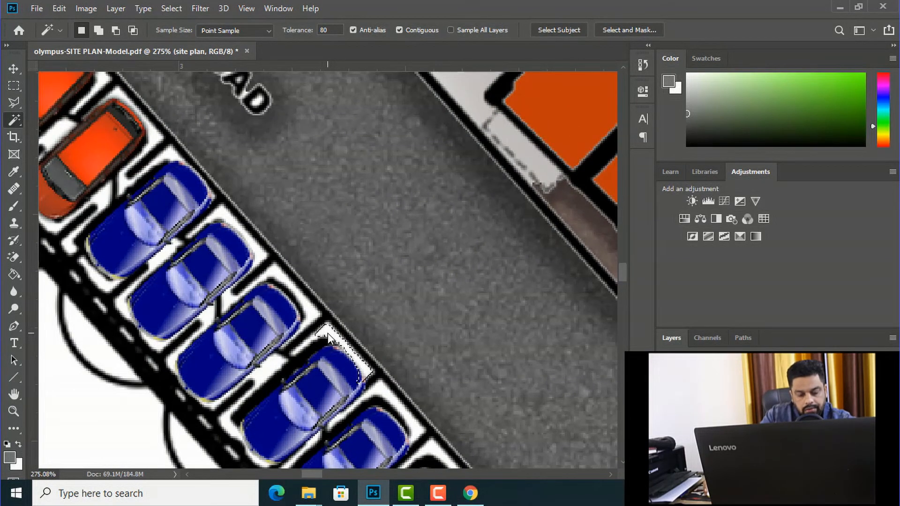
Step: Outline the diagonal parking row holding the orange and blue cars with the Polygonal Lasso
{"action": "scroll", "coordinate": [349, 311], "scroll_direction": "down", "scroll_amount": 1}
{"action": "scroll", "coordinate": [349, 312], "scroll_direction": "down", "scroll_amount": 7}
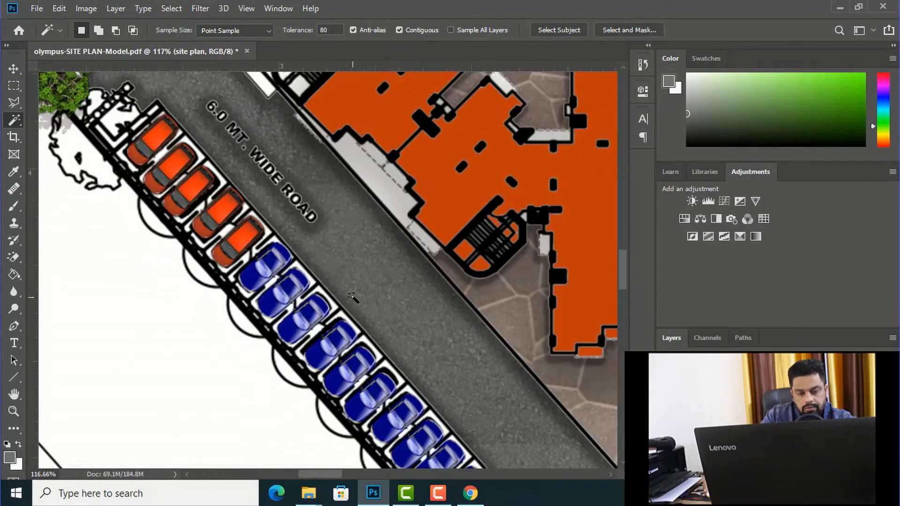
{"action": "left_click", "coordinate": [14, 104]}
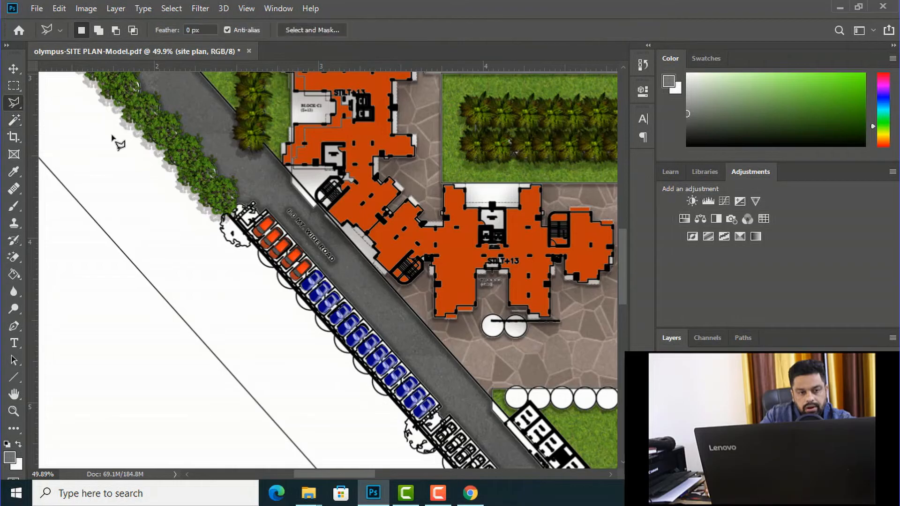
{"action": "scroll", "coordinate": [281, 231], "scroll_direction": "up", "scroll_amount": 5}
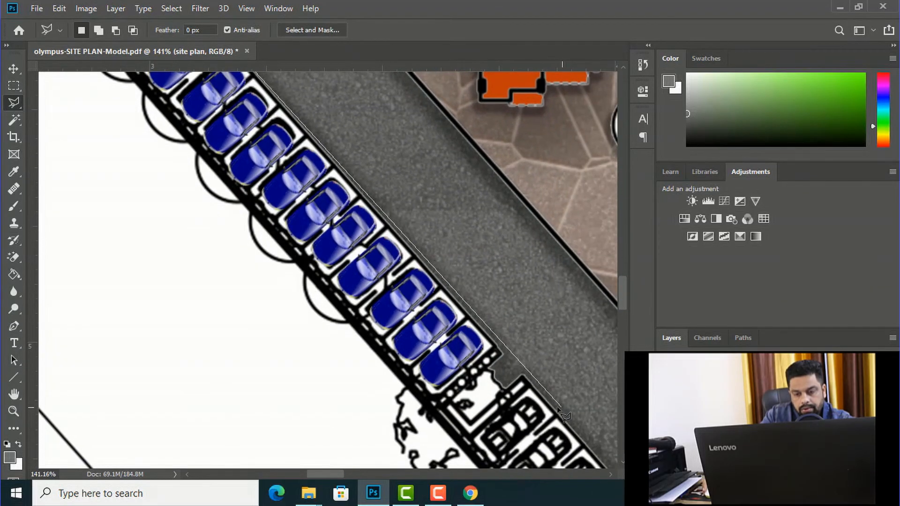
{"action": "left_click", "coordinate": [497, 347]}
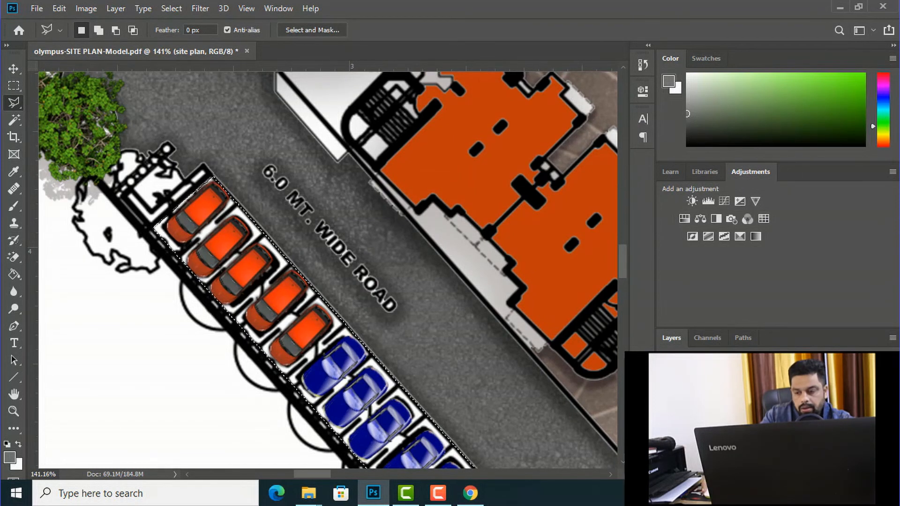
Step: Fill the selected parking row with light orange on a new layer named "parking materal" and clear the selection
{"action": "key", "text": "ctrl+j"}
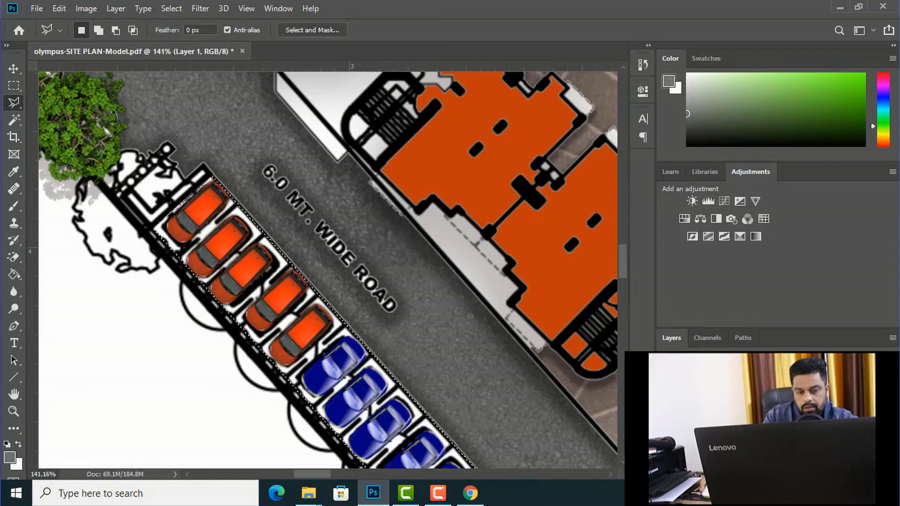
{"action": "left_click", "coordinate": [10, 457]}
{"action": "left_click_drag", "start_coordinate": [614, 259], "coordinate": [572, 199]}
{"action": "left_click", "coordinate": [719, 286]}
{"action": "left_click_drag", "start_coordinate": [645, 236], "coordinate": [630, 146]}
{"action": "left_click", "coordinate": [805, 128]}
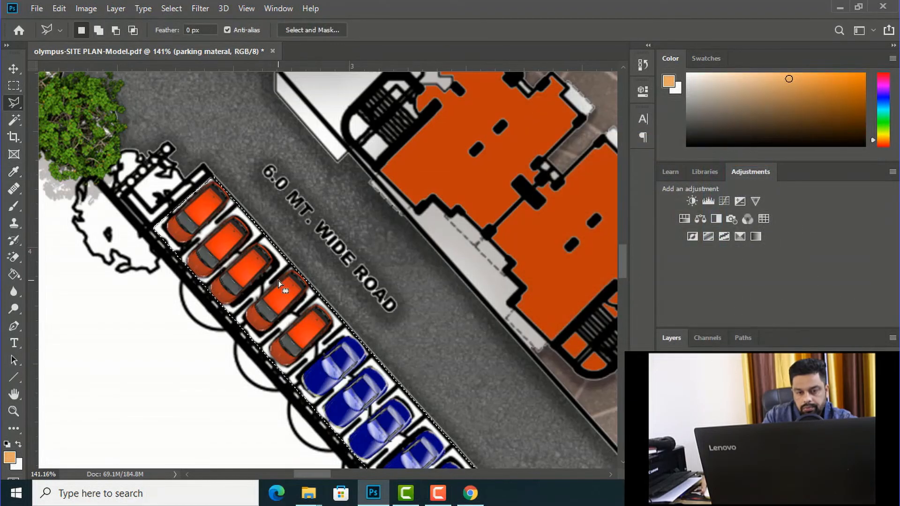
{"action": "key", "text": "g"}
{"action": "left_click", "coordinate": [274, 276]}
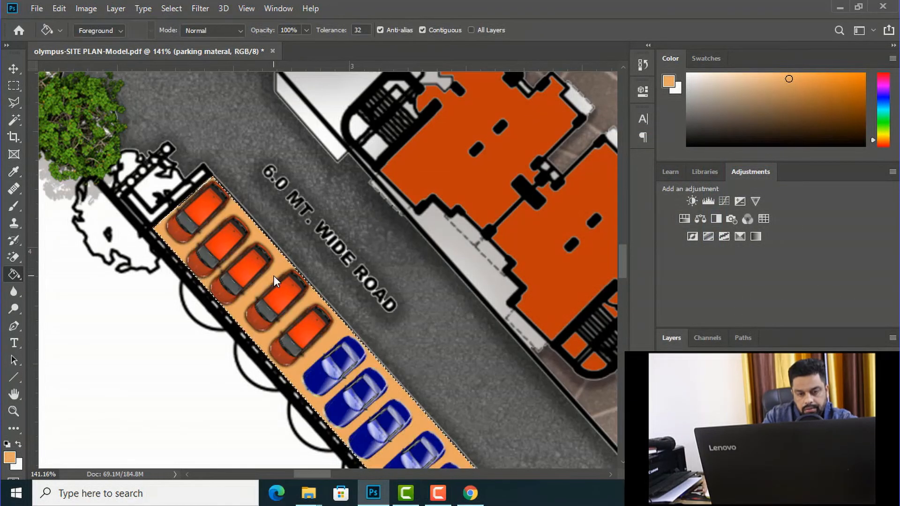
{"action": "key", "text": "ctrl+d"}
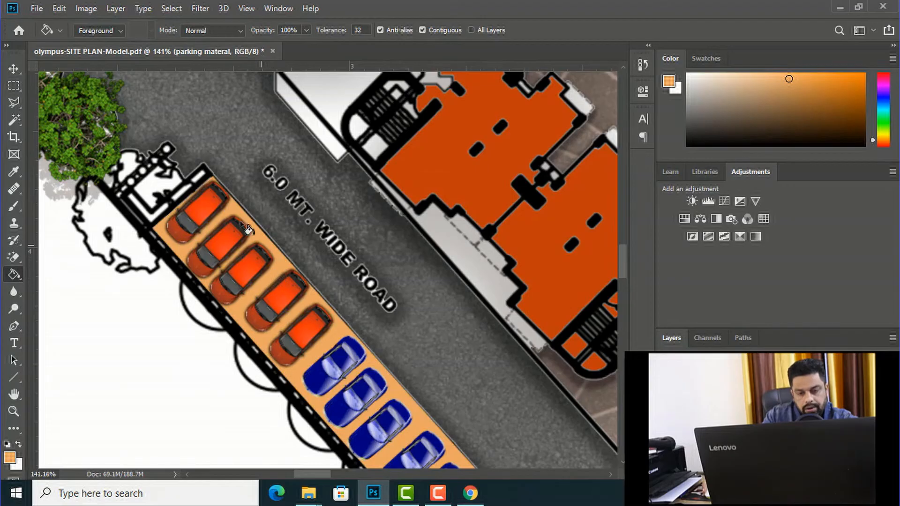
Step: Add a Pattern Overlay effect to the parking materal layer and bring up its settings
{"action": "scroll", "coordinate": [213, 176], "scroll_direction": "down", "scroll_amount": 5}
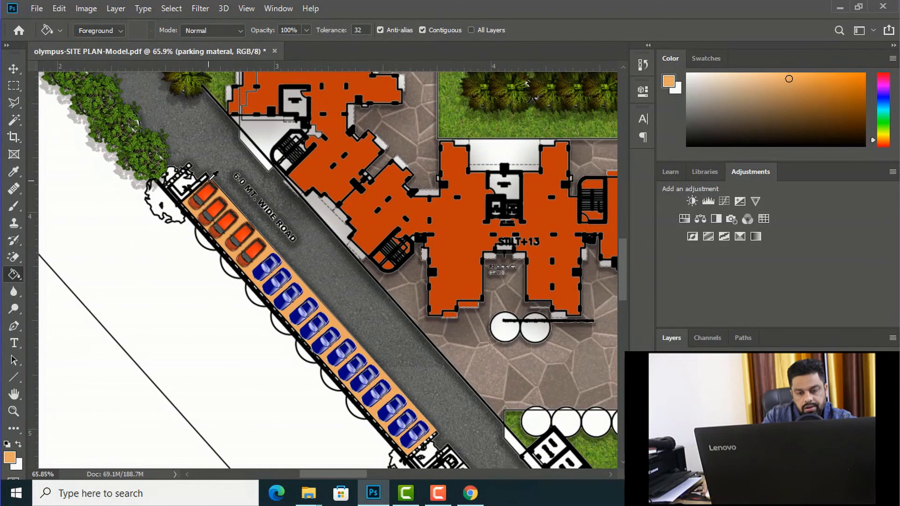
{"action": "scroll", "coordinate": [213, 176], "scroll_direction": "down", "scroll_amount": 2}
{"action": "scroll", "coordinate": [399, 393], "scroll_direction": "up", "scroll_amount": 2}
{"action": "scroll", "coordinate": [291, 321], "scroll_direction": "up", "scroll_amount": 2}
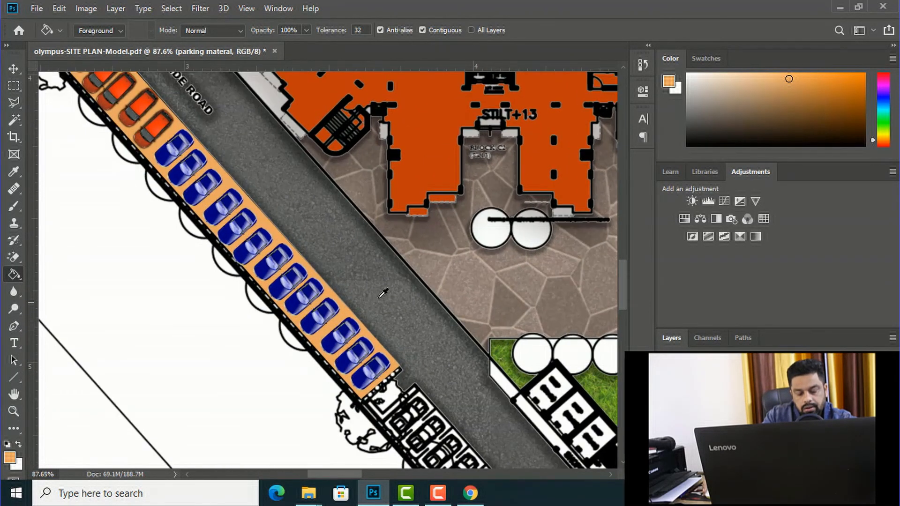
{"action": "scroll", "coordinate": [360, 301], "scroll_direction": "up", "scroll_amount": 1}
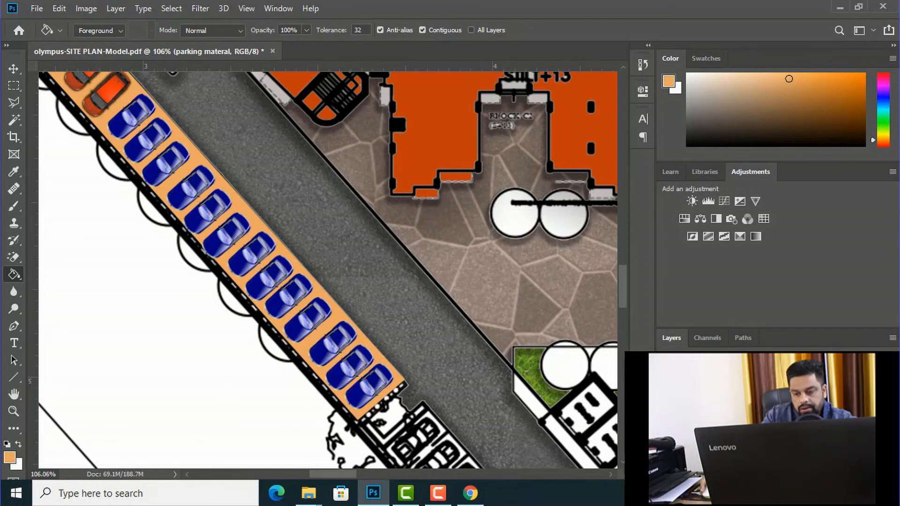
{"action": "right_click", "coordinate": [705, 427]}
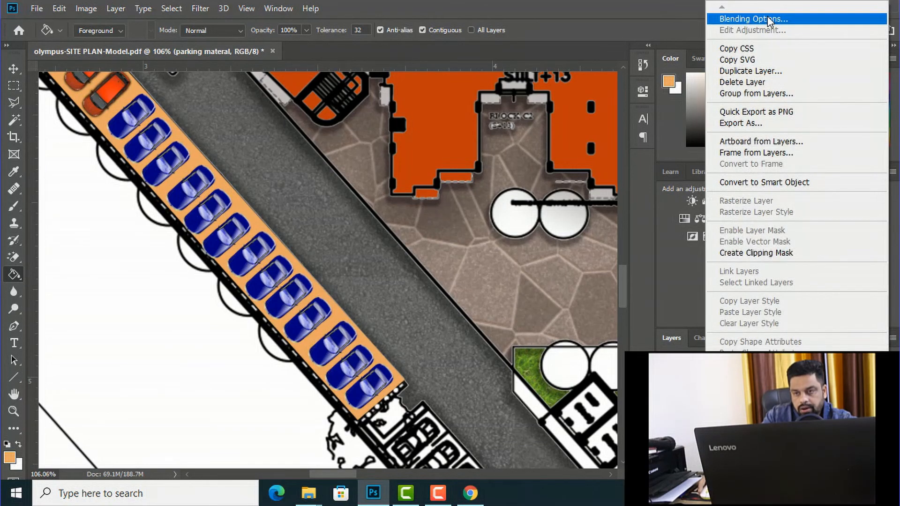
{"action": "left_click", "coordinate": [767, 17]}
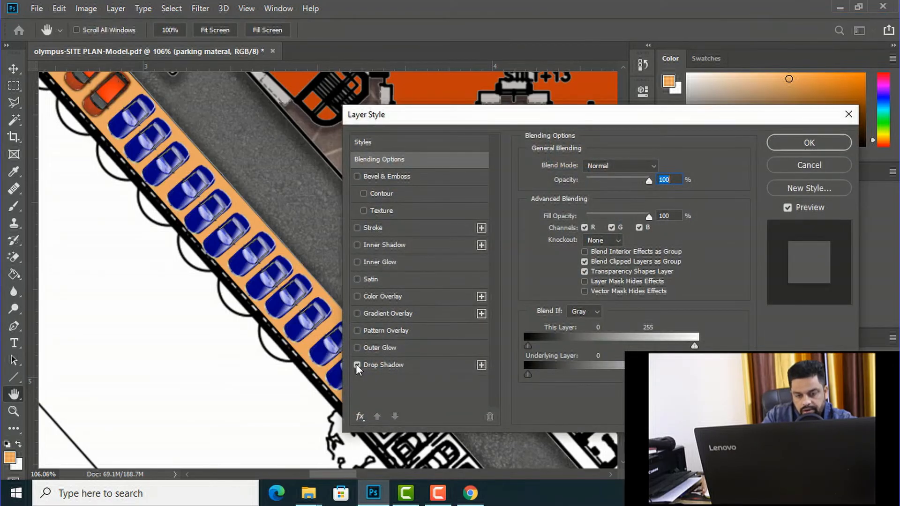
{"action": "left_click", "coordinate": [354, 331]}
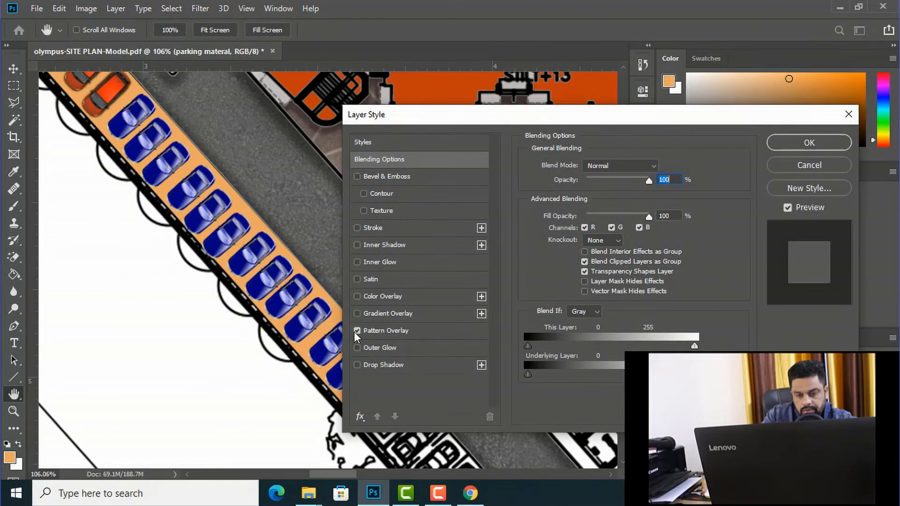
{"action": "left_click", "coordinate": [385, 328]}
Step: Try the checkered wood pattern on the parking strip at 19% opacity and 81% scale
{"action": "left_click", "coordinate": [616, 211]}
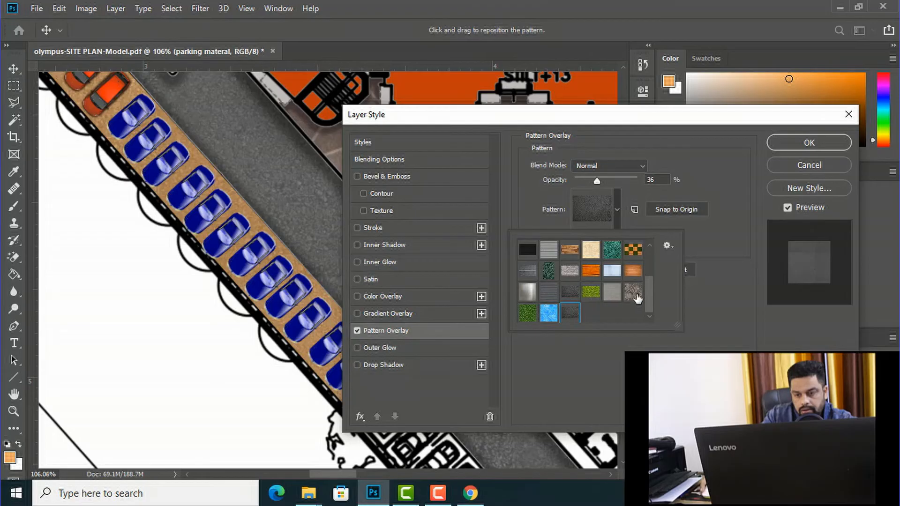
{"action": "left_click", "coordinate": [632, 253]}
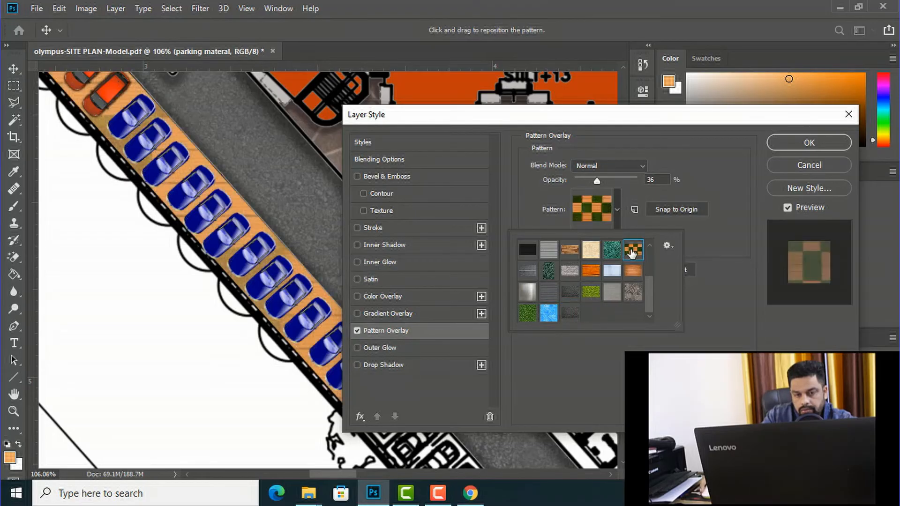
{"action": "scroll", "coordinate": [632, 253], "scroll_direction": "up", "scroll_amount": 2}
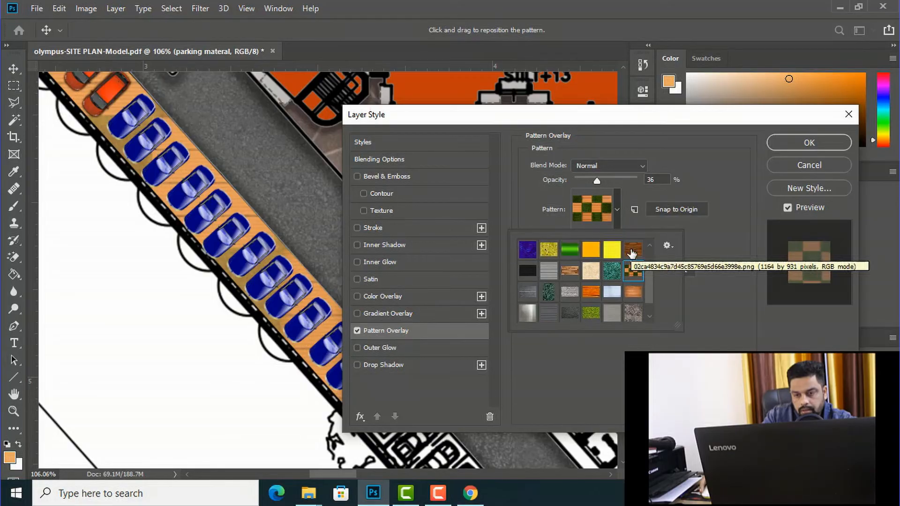
{"action": "scroll", "coordinate": [624, 293], "scroll_direction": "up", "scroll_amount": 1}
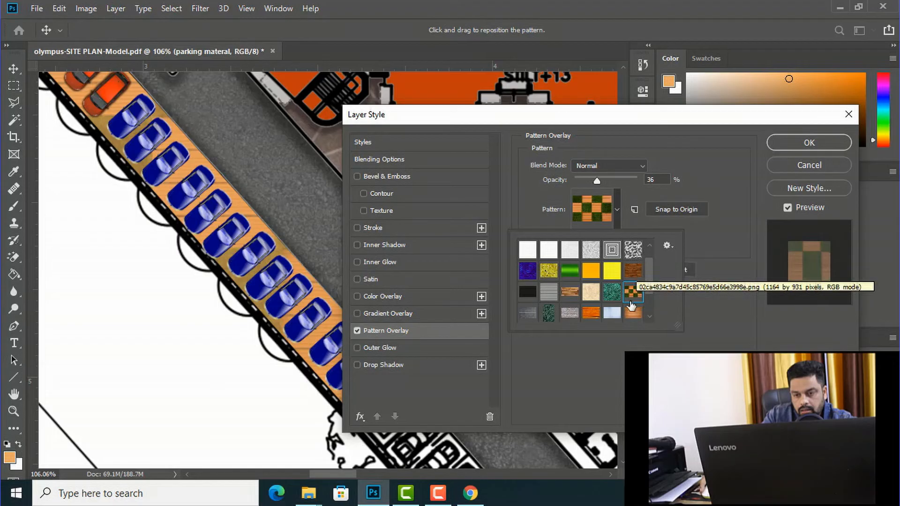
{"action": "double_click", "coordinate": [632, 302]}
{"action": "mouse_move", "coordinate": [599, 238]}
{"action": "left_mouse_down"}
{"action": "mouse_move", "coordinate": [636, 237]}
{"action": "mouse_move", "coordinate": [575, 238]}
{"action": "mouse_move", "coordinate": [607, 237]}
{"action": "mouse_move", "coordinate": [593, 239]}
{"action": "left_mouse_up"}
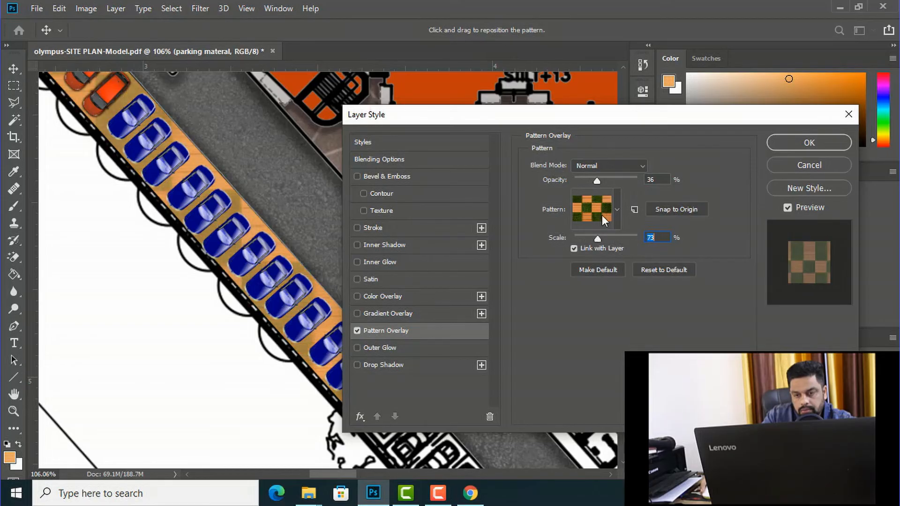
{"action": "mouse_move", "coordinate": [595, 181]}
{"action": "left_mouse_down"}
{"action": "mouse_move", "coordinate": [575, 180]}
{"action": "mouse_move", "coordinate": [637, 187]}
{"action": "mouse_move", "coordinate": [584, 183]}
{"action": "left_mouse_up"}
{"action": "left_click_drag", "start_coordinate": [598, 240], "coordinate": [605, 236]}
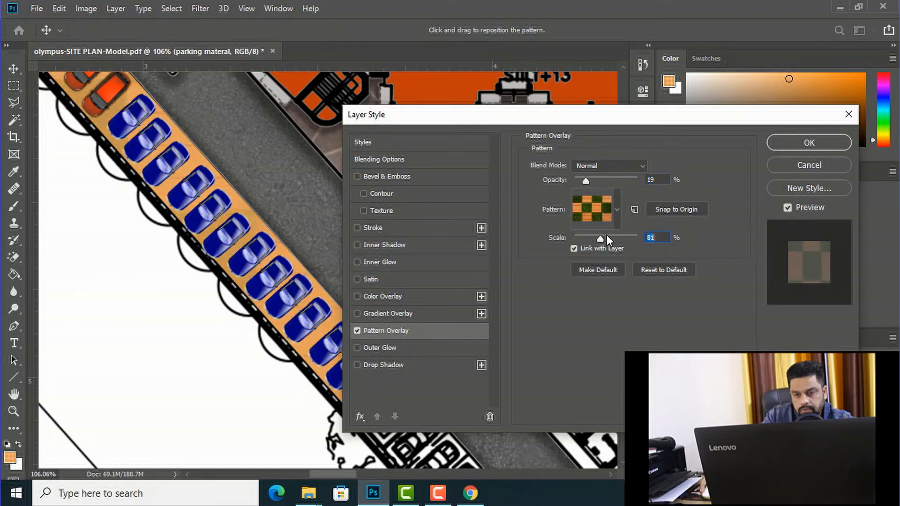
Step: Apply the orange wood plank pattern to the parking strip at 95% opacity and 1% scale
{"action": "left_click", "coordinate": [615, 212]}
{"action": "left_click", "coordinate": [590, 313]}
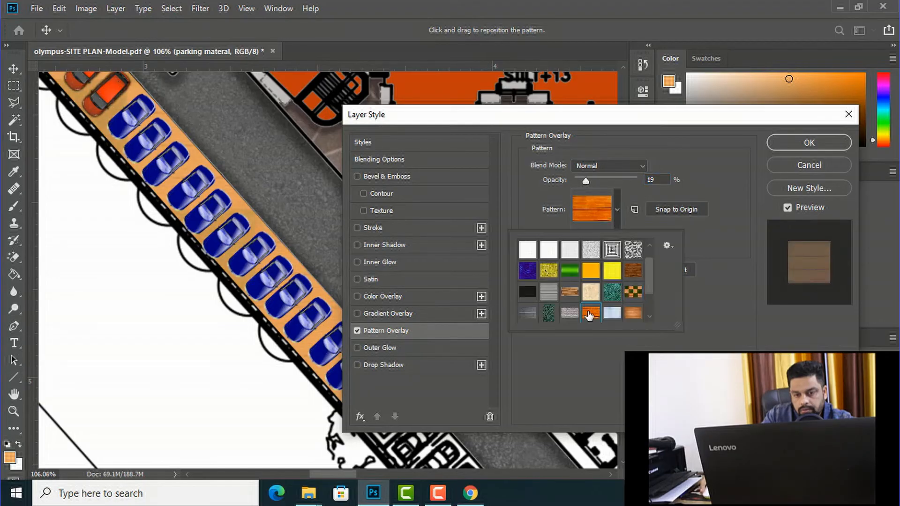
{"action": "left_click", "coordinate": [590, 315]}
{"action": "mouse_move", "coordinate": [601, 240]}
{"action": "left_mouse_down"}
{"action": "mouse_move", "coordinate": [572, 234]}
{"action": "mouse_move", "coordinate": [619, 238]}
{"action": "mouse_move", "coordinate": [587, 238]}
{"action": "left_mouse_up"}
{"action": "left_click_drag", "start_coordinate": [586, 180], "coordinate": [634, 177]}
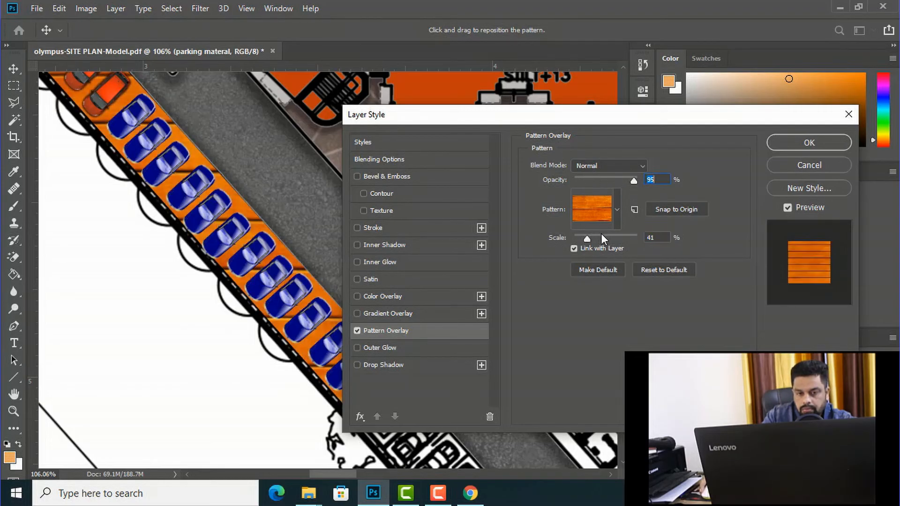
{"action": "left_click_drag", "start_coordinate": [585, 238], "coordinate": [569, 237]}
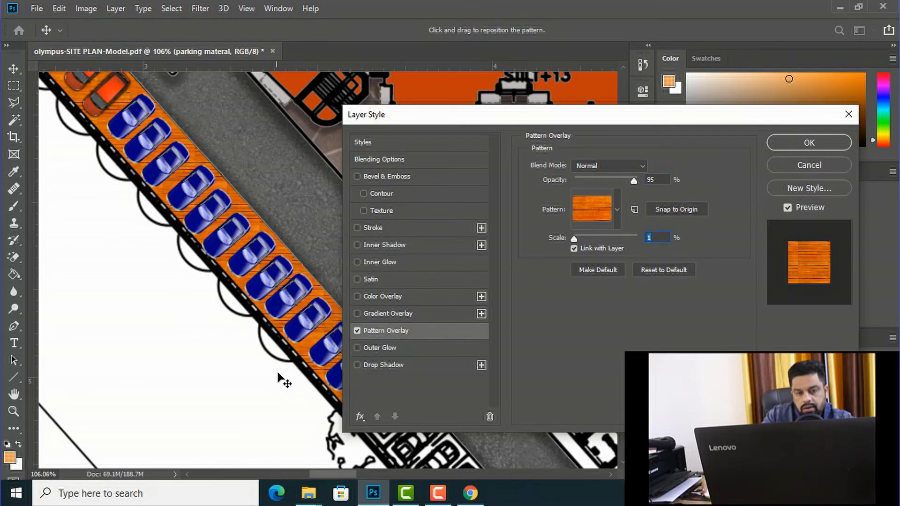
{"action": "left_click", "coordinate": [805, 142]}
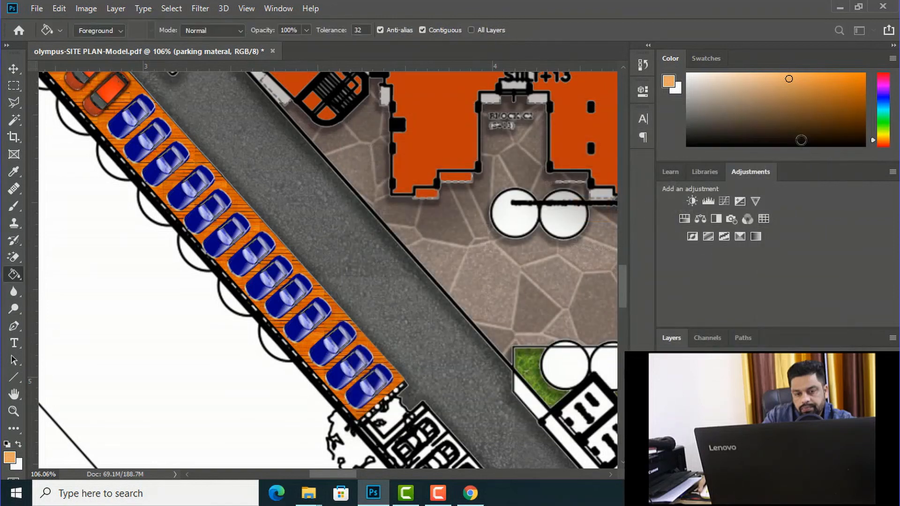
Step: Outline the "6.0 MT. WIDE ROAD" label beside the orange cars with the Polygonal Lasso
{"action": "scroll", "coordinate": [288, 213], "scroll_direction": "down", "scroll_amount": 3, "text": "alt"}
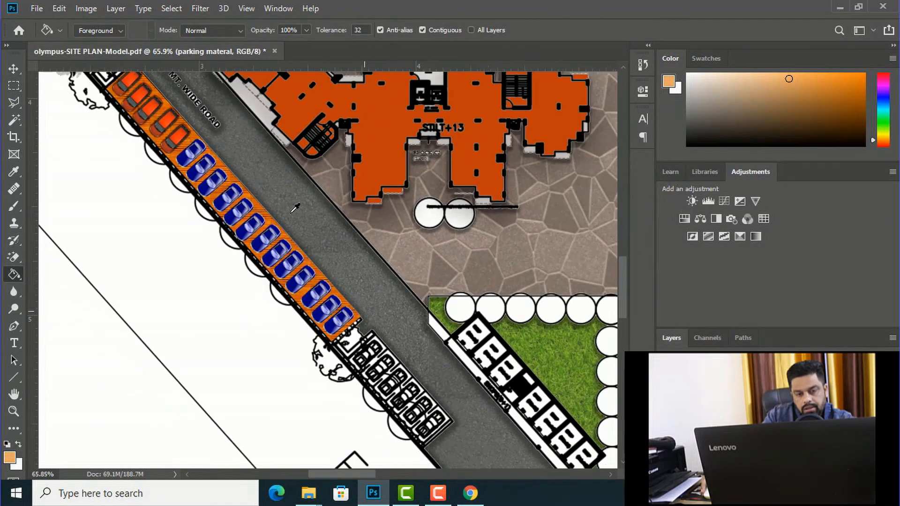
{"action": "scroll", "coordinate": [295, 202], "scroll_direction": "down", "scroll_amount": 1, "text": "alt"}
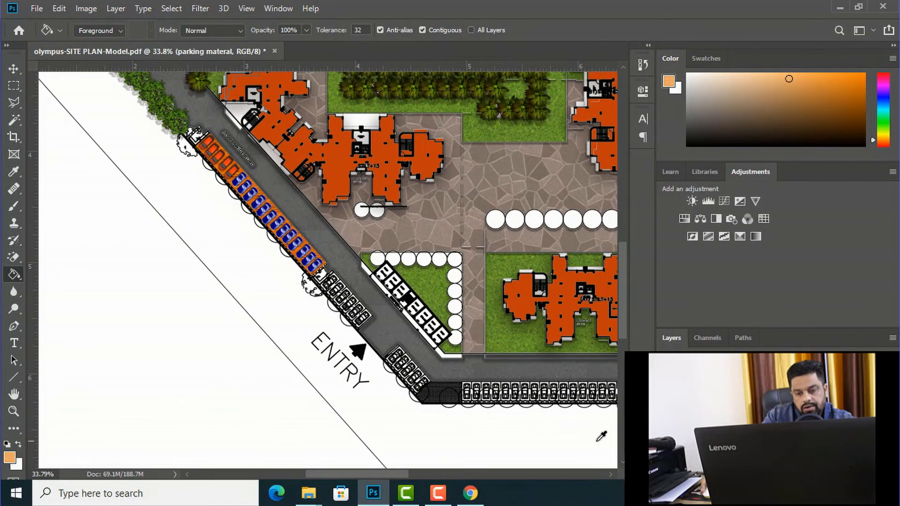
{"action": "scroll", "coordinate": [189, 280], "scroll_direction": "down", "scroll_amount": 1, "text": "alt"}
{"action": "scroll", "coordinate": [189, 280], "scroll_direction": "down", "scroll_amount": 2, "text": "alt"}
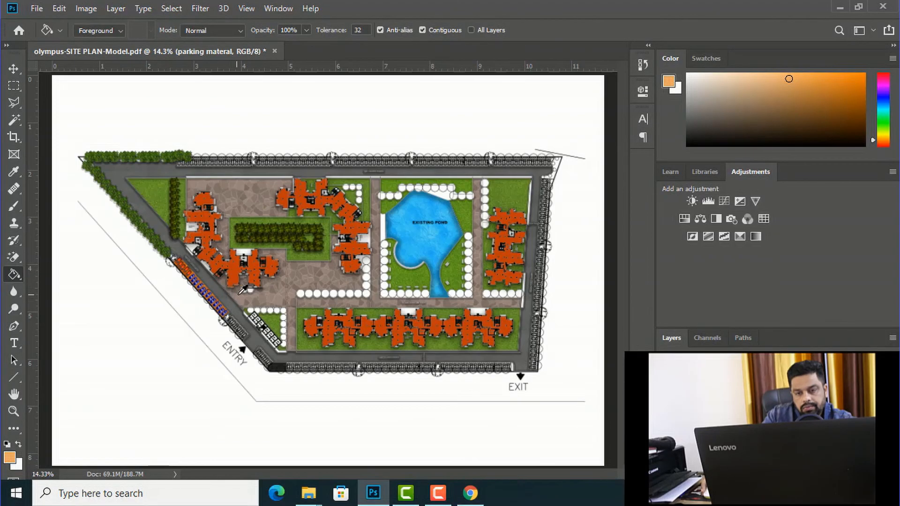
{"action": "scroll", "coordinate": [247, 291], "scroll_direction": "up", "scroll_amount": 2, "text": "alt"}
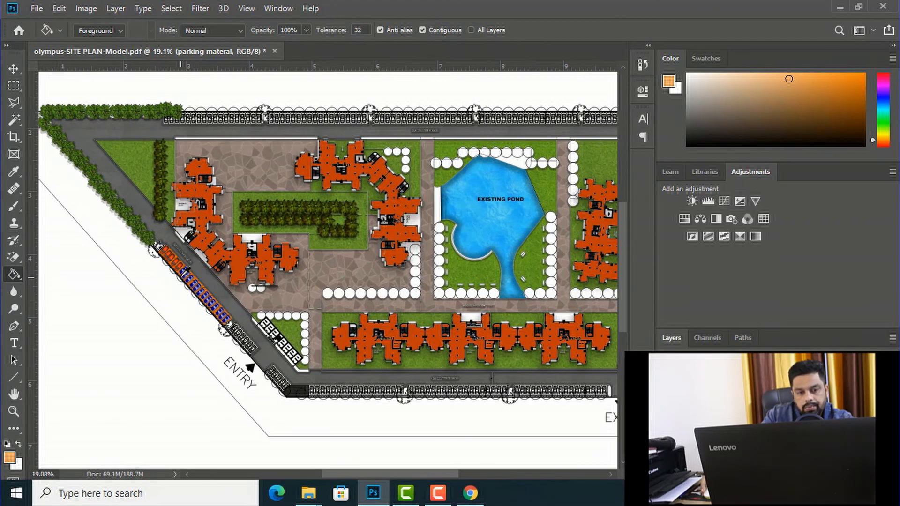
{"action": "scroll", "coordinate": [186, 273], "scroll_direction": "up", "scroll_amount": 1, "text": "alt"}
{"action": "scroll", "coordinate": [169, 241], "scroll_direction": "up", "scroll_amount": 8, "text": "alt"}
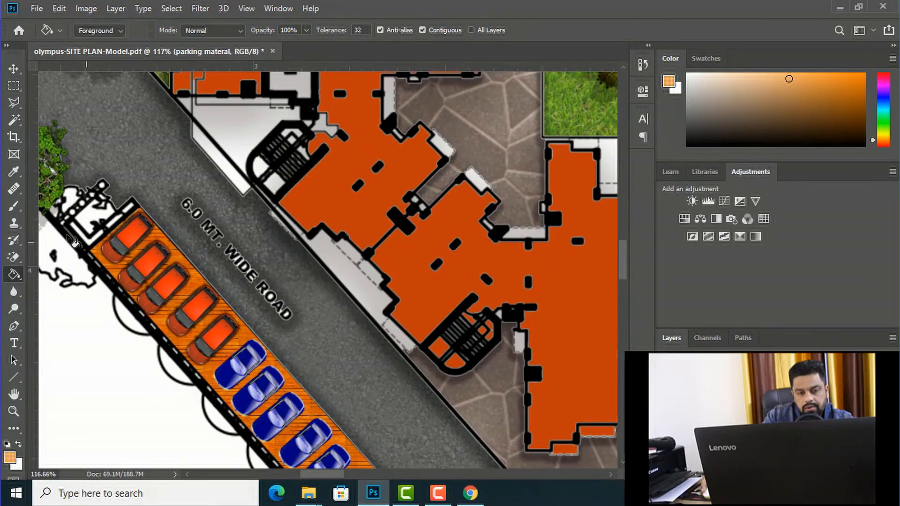
{"action": "left_click", "coordinate": [15, 104]}
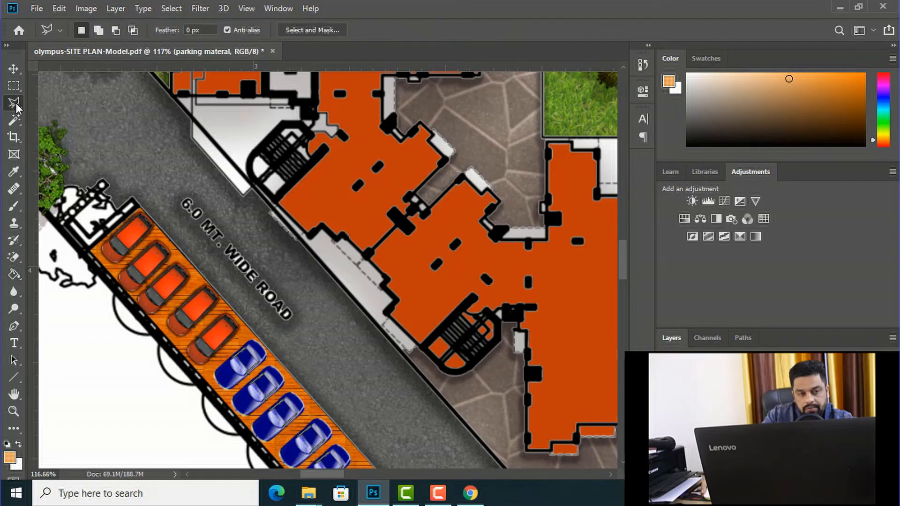
{"action": "left_click", "coordinate": [283, 340]}
{"action": "left_click", "coordinate": [155, 197]}
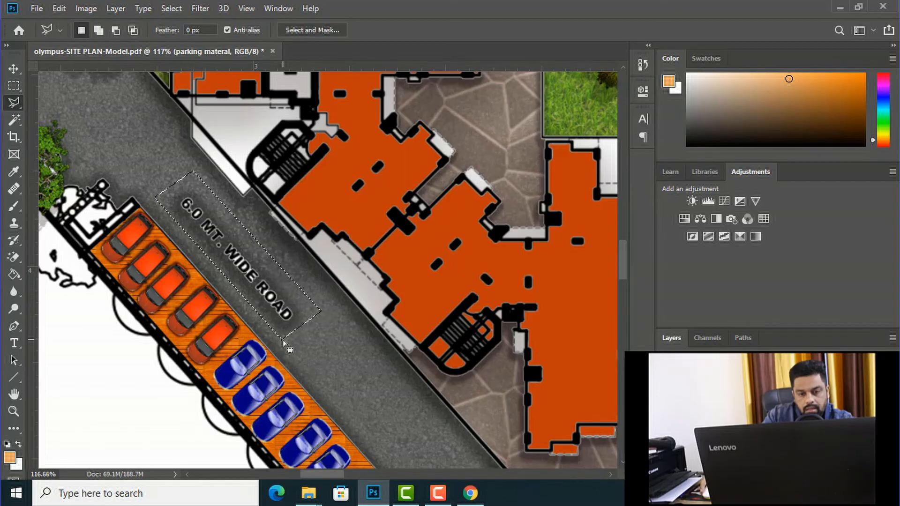
Step: Make the road layer active and fill the selected label area with the current light orange
{"action": "left_click", "coordinate": [13, 68]}
{"action": "right_click", "coordinate": [108, 140]}
{"action": "left_click", "coordinate": [129, 146]}
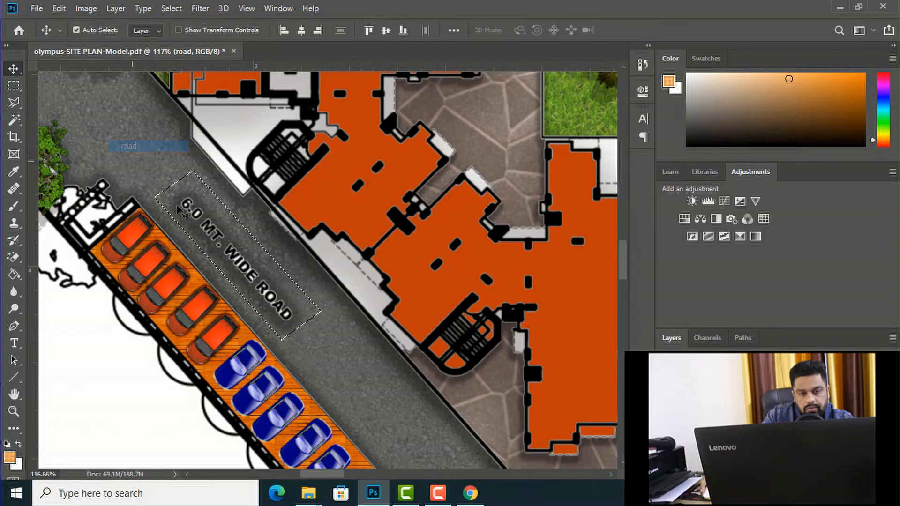
{"action": "key", "text": "g"}
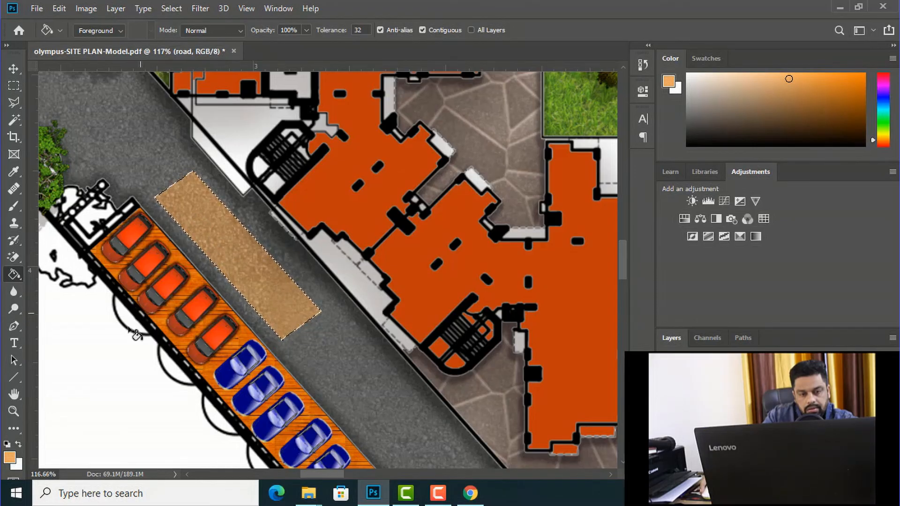
Step: Refill the selected label area on the road with light gray and clear the selection
{"action": "left_click", "coordinate": [10, 457]}
{"action": "left_click_drag", "start_coordinate": [570, 222], "coordinate": [538, 185]}
{"action": "left_click_drag", "start_coordinate": [549, 225], "coordinate": [542, 188]}
{"action": "left_click", "coordinate": [810, 127]}
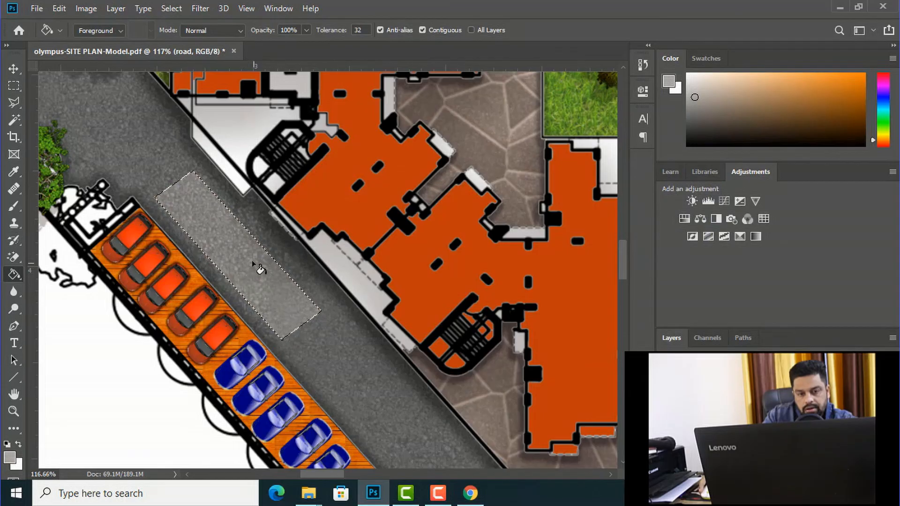
{"action": "left_click", "coordinate": [251, 261]}
{"action": "key", "text": "ctrl+d"}
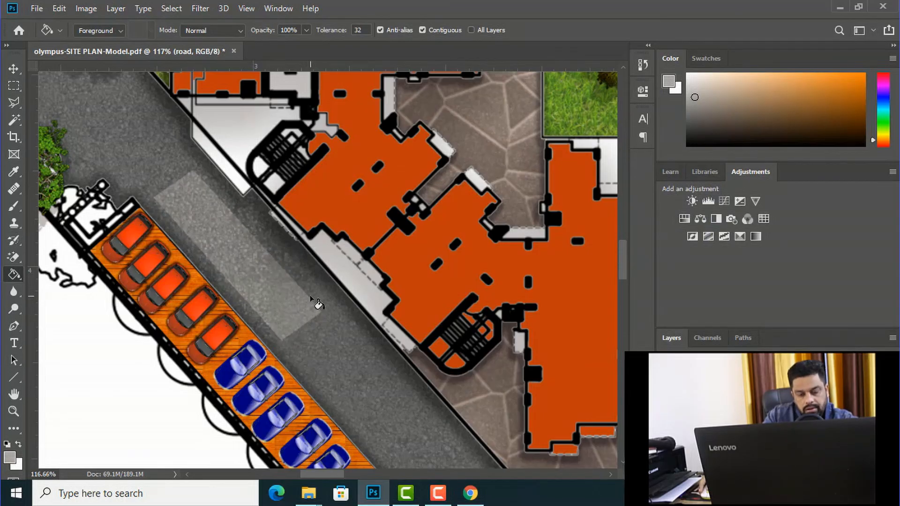
Step: Set the foreground color to 727272 and refill the lighter patch on the road beside the orange cars
{"action": "scroll", "coordinate": [326, 305], "scroll_direction": "down", "scroll_amount": 5}
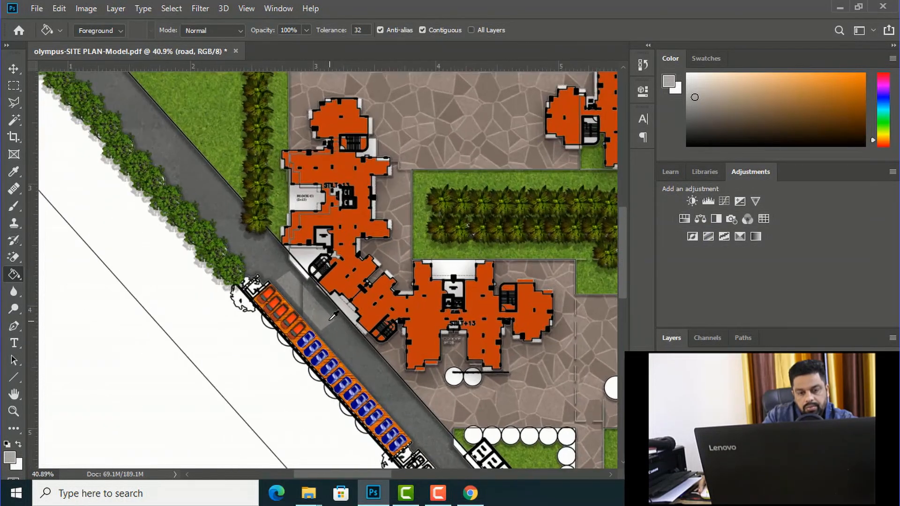
{"action": "scroll", "coordinate": [329, 320], "scroll_direction": "up", "scroll_amount": 5}
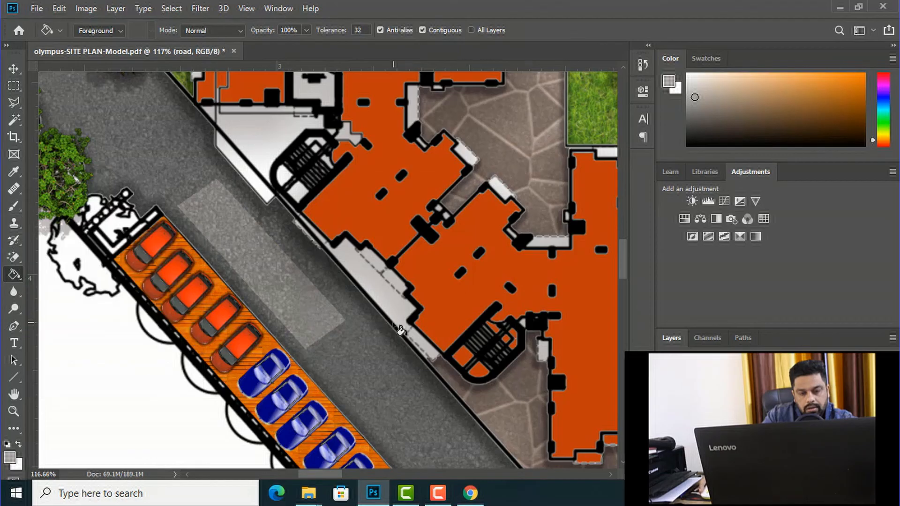
{"action": "left_click", "coordinate": [9, 457]}
{"action": "type", "text": "727272"}
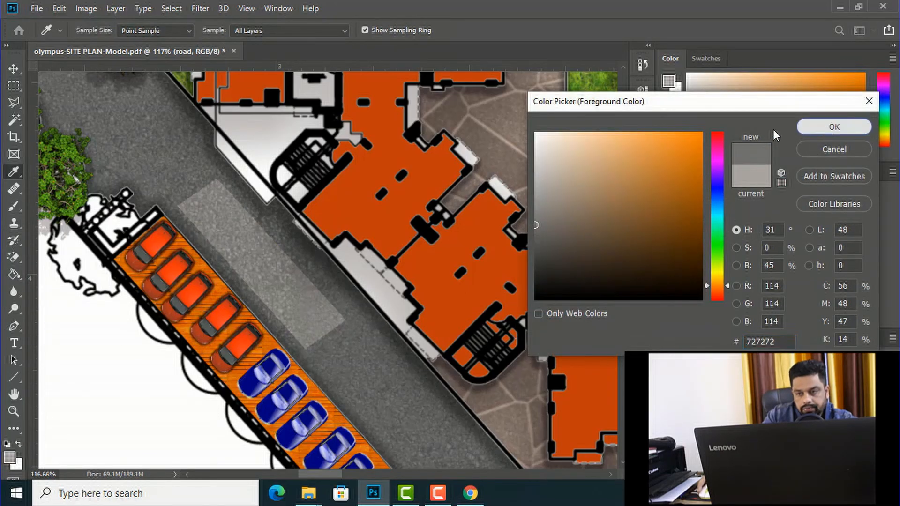
{"action": "left_click", "coordinate": [827, 127]}
{"action": "left_click", "coordinate": [274, 264]}
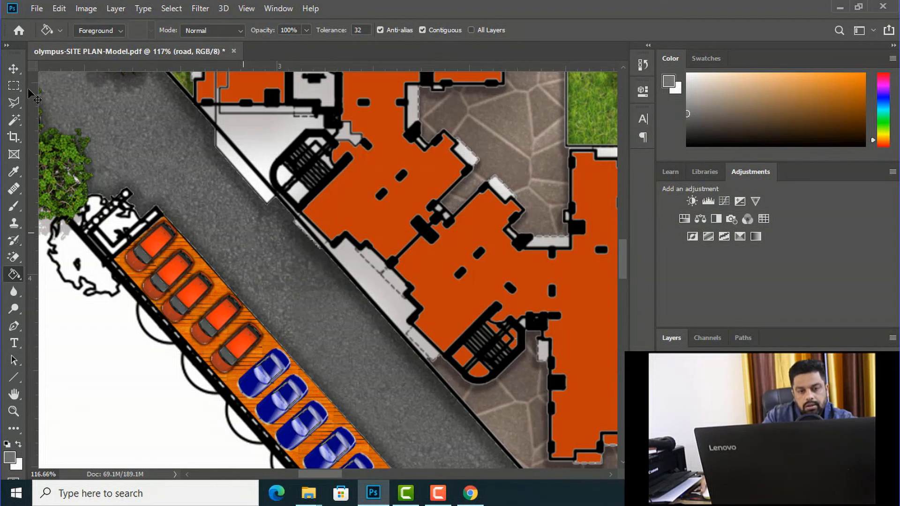
Step: Add the text label "6 M WIDE ROAD" in black (000000) on the road beside the orange cars
{"action": "left_click", "coordinate": [14, 345]}
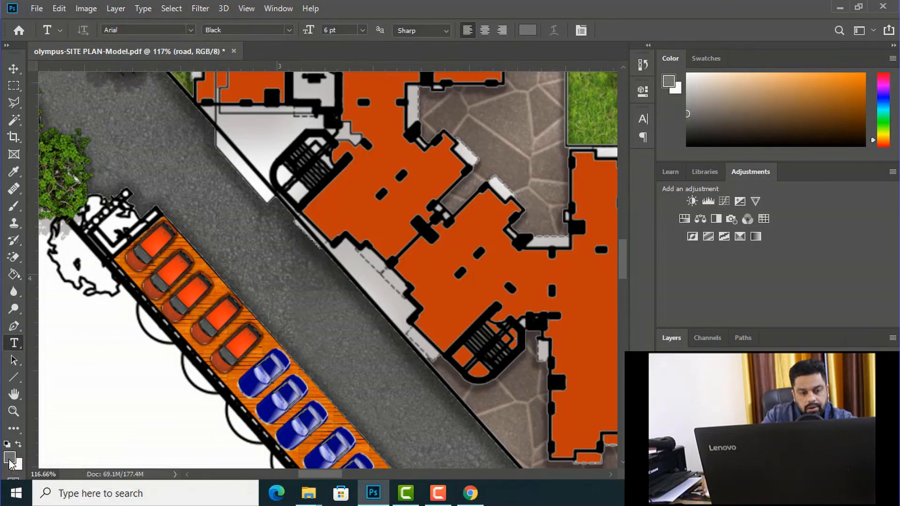
{"action": "left_click", "coordinate": [10, 457]}
{"action": "type", "text": "000000"}
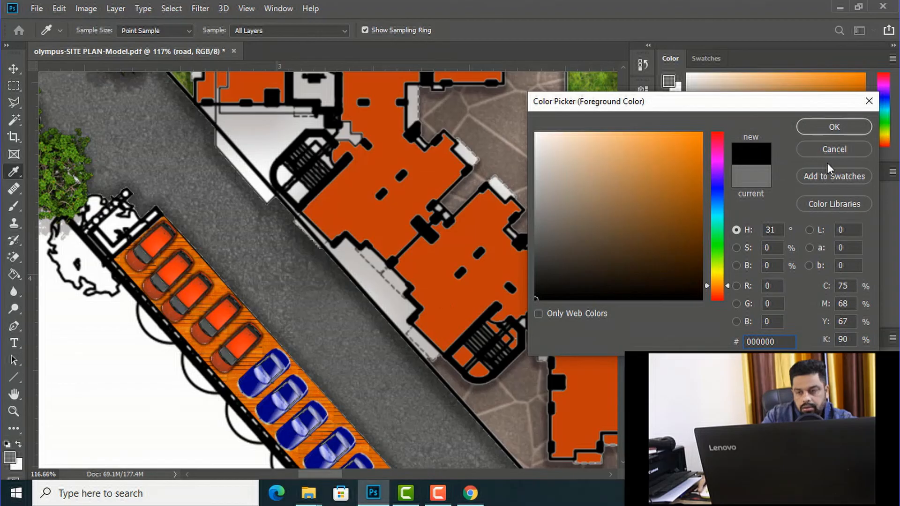
{"action": "left_click", "coordinate": [820, 127]}
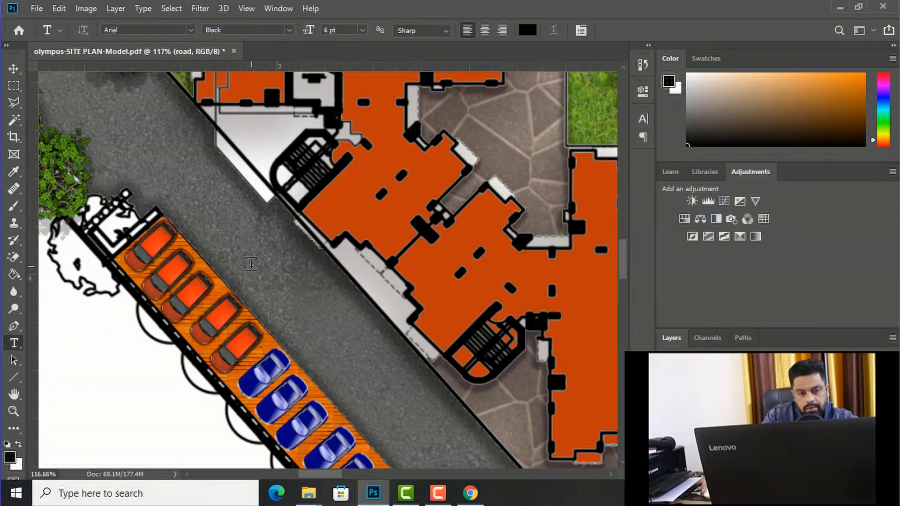
{"action": "left_click", "coordinate": [251, 264]}
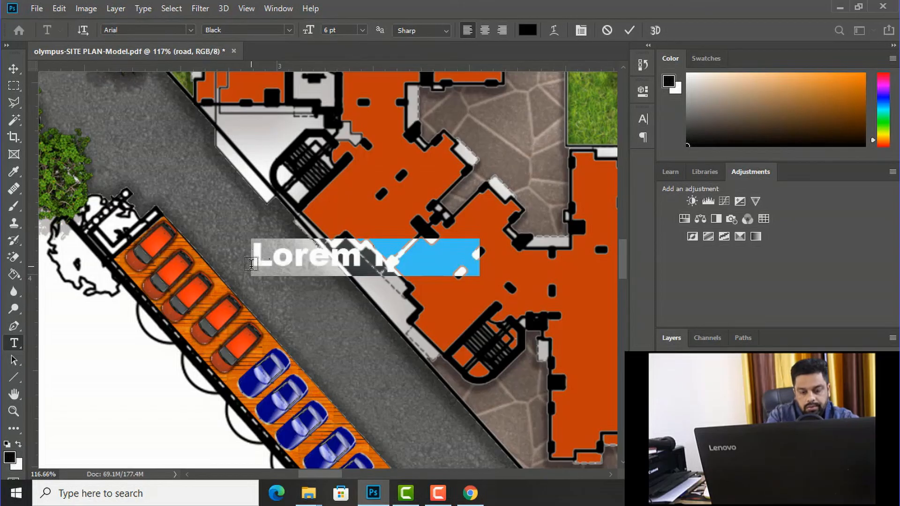
{"action": "type", "text": "6 m"}
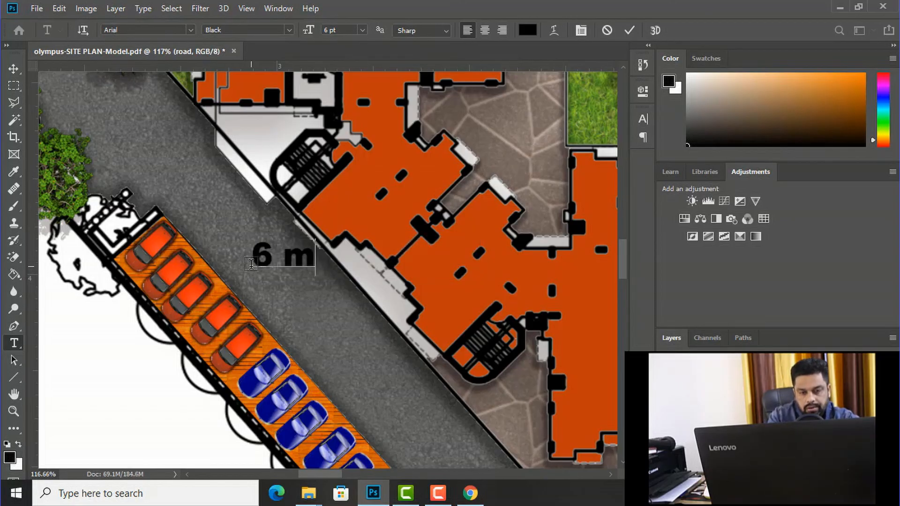
{"action": "key", "text": "BackSpace"}
{"action": "key", "text": "BackSpace"}
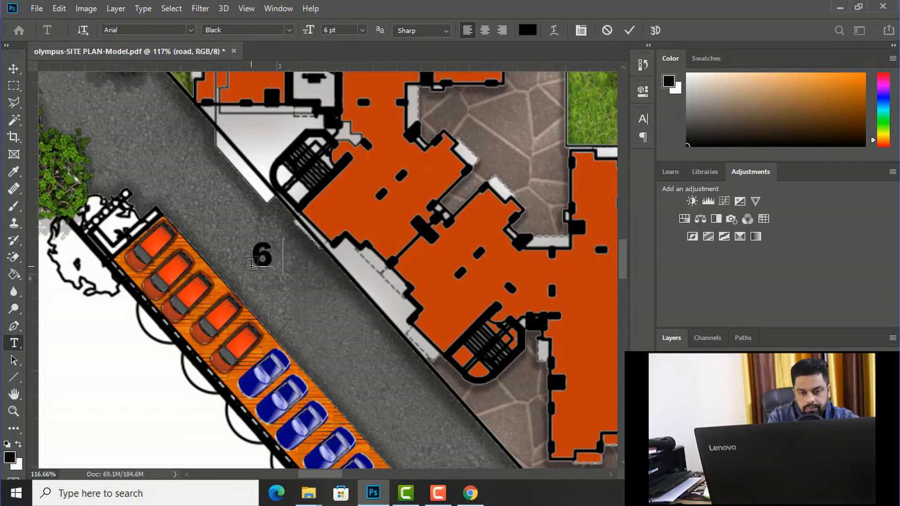
{"action": "type", "text": "M WIDE"}
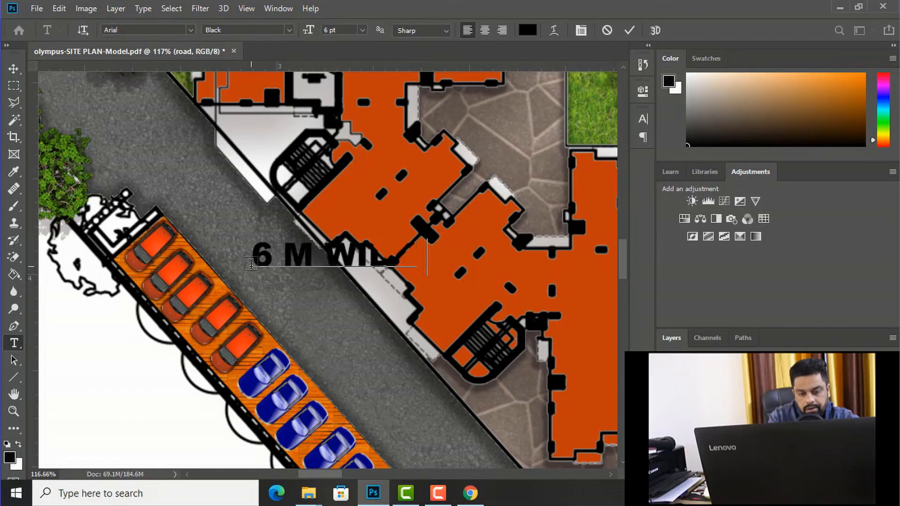
{"action": "type", "text": " ROAD"}
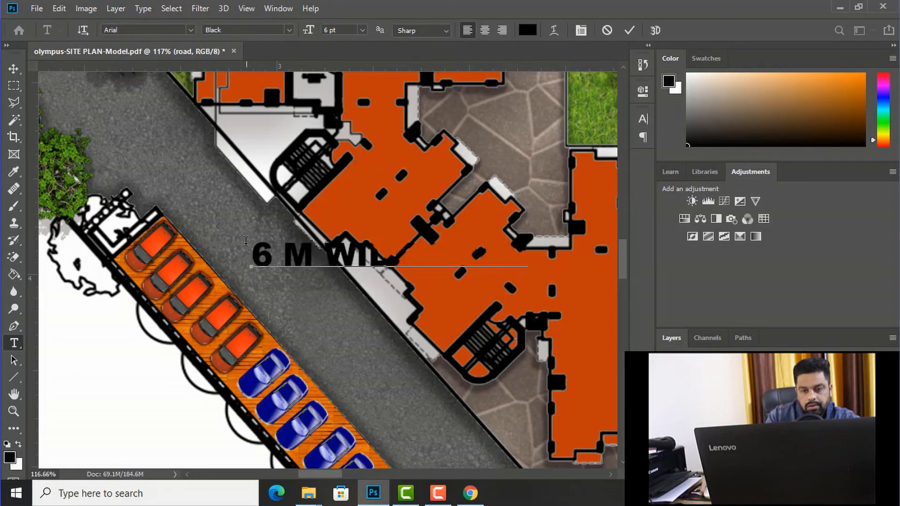
Step: Set the font size of the whole road label to 3 pt
{"action": "left_click_drag", "start_coordinate": [251, 253], "coordinate": [626, 253]}
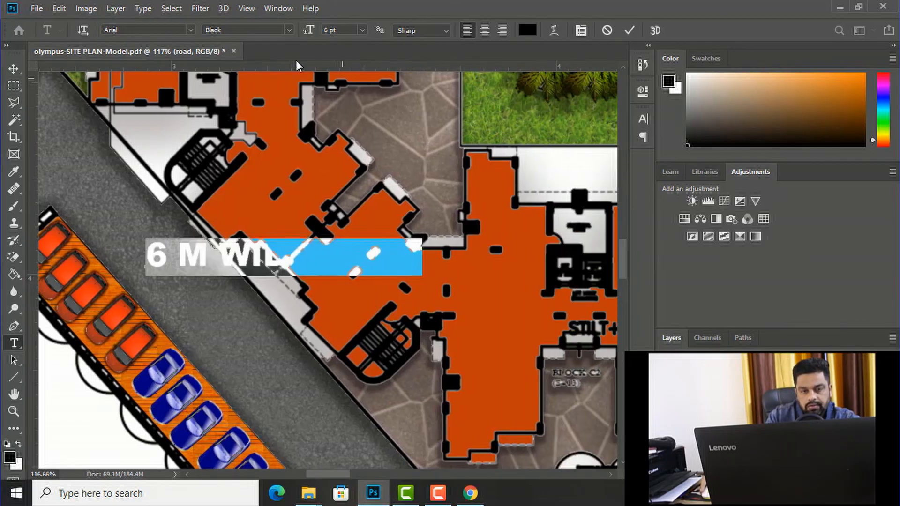
{"action": "left_click", "coordinate": [361, 31]}
{"action": "left_click", "coordinate": [337, 32]}
{"action": "left_click", "coordinate": [307, 31]}
{"action": "type", "text": "3"}
{"action": "key", "text": "Return"}
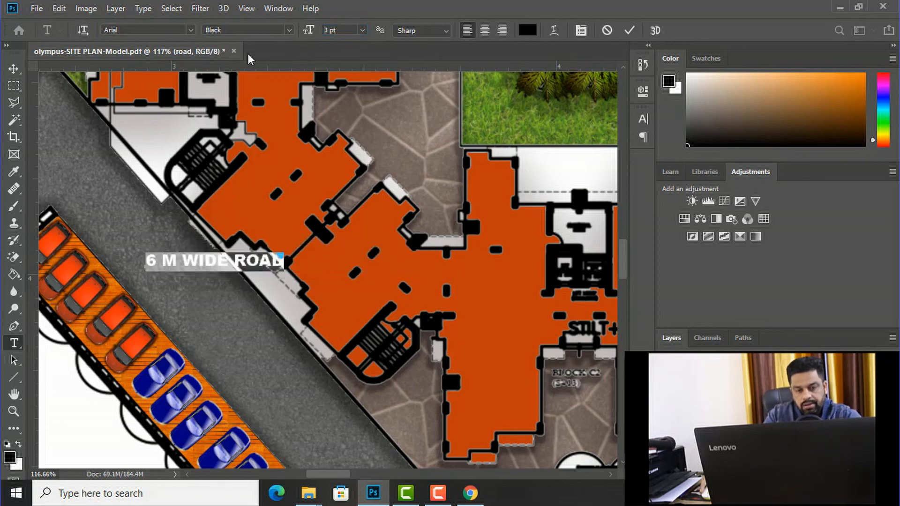
Step: Move the road label onto the diagonal road above the orange cars and rotate it about 47° to follow the road
{"action": "left_click", "coordinate": [13, 68]}
{"action": "left_click_drag", "start_coordinate": [166, 263], "coordinate": [80, 204]}
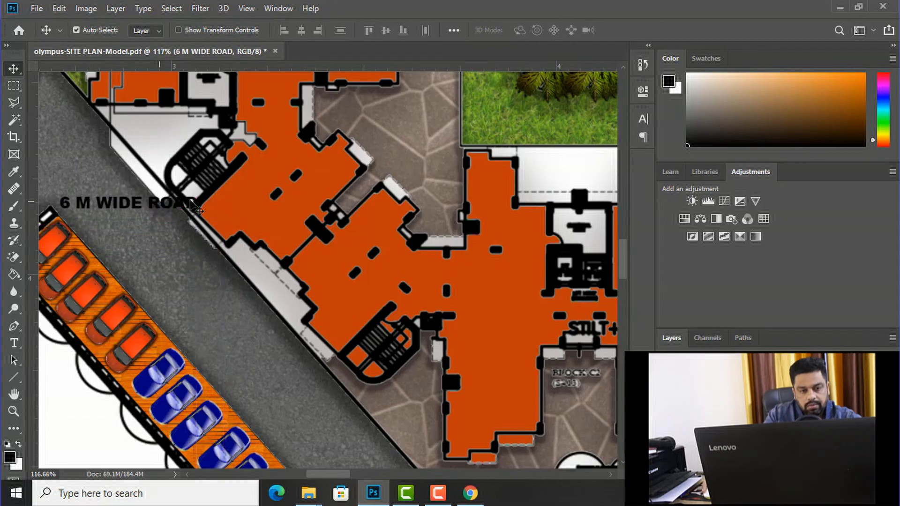
{"action": "key", "text": "ctrl+t"}
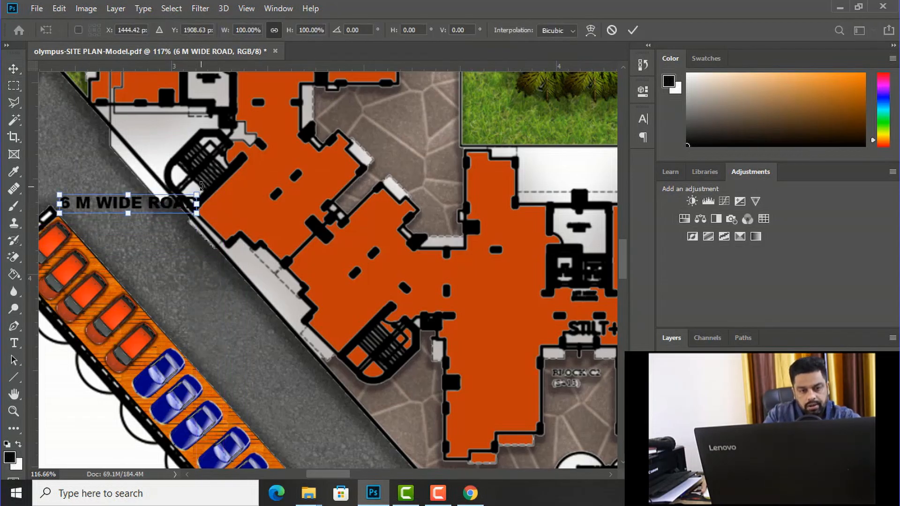
{"action": "left_click_drag", "start_coordinate": [197, 235], "coordinate": [193, 254]}
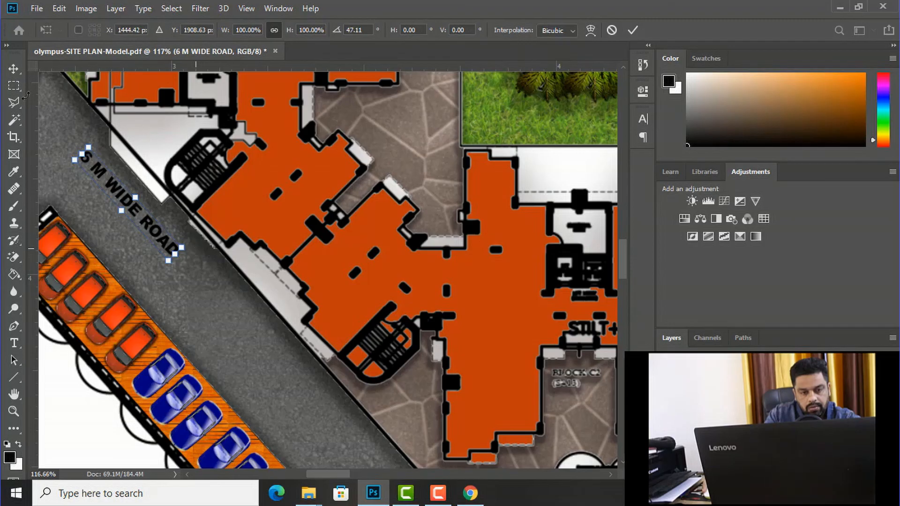
{"action": "left_click", "coordinate": [13, 70]}
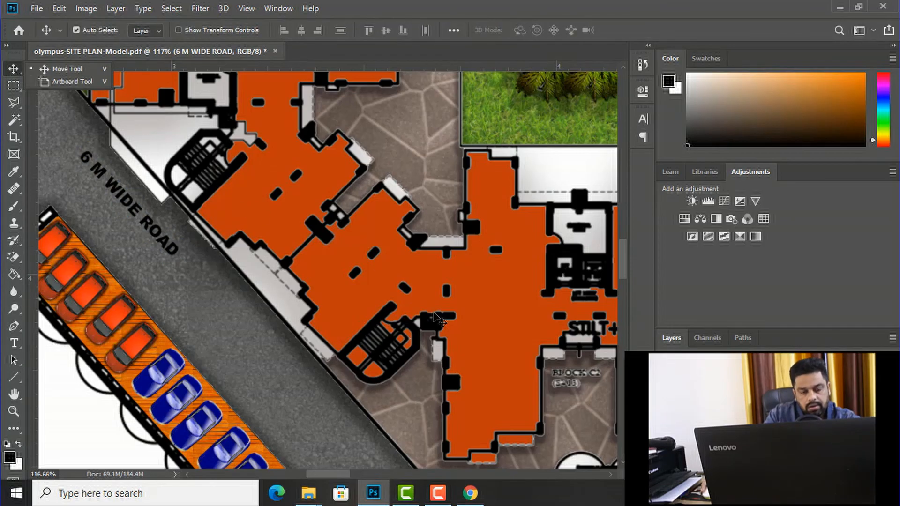
Step: Place a copy of the "6 M WIDE ROAD" label farther up the diagonal road, beside the row of trees
{"action": "scroll", "coordinate": [352, 284], "scroll_direction": "down", "scroll_amount": 3}
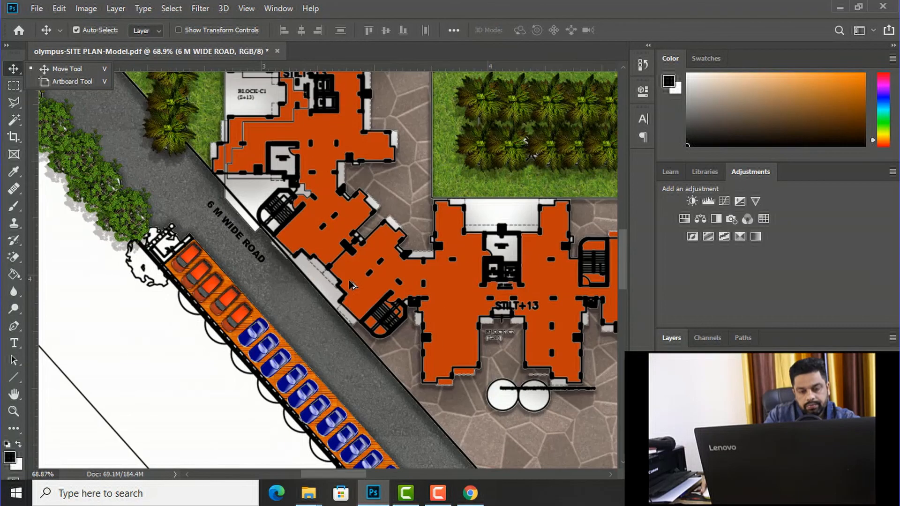
{"action": "scroll", "coordinate": [306, 295], "scroll_direction": "down", "scroll_amount": 2}
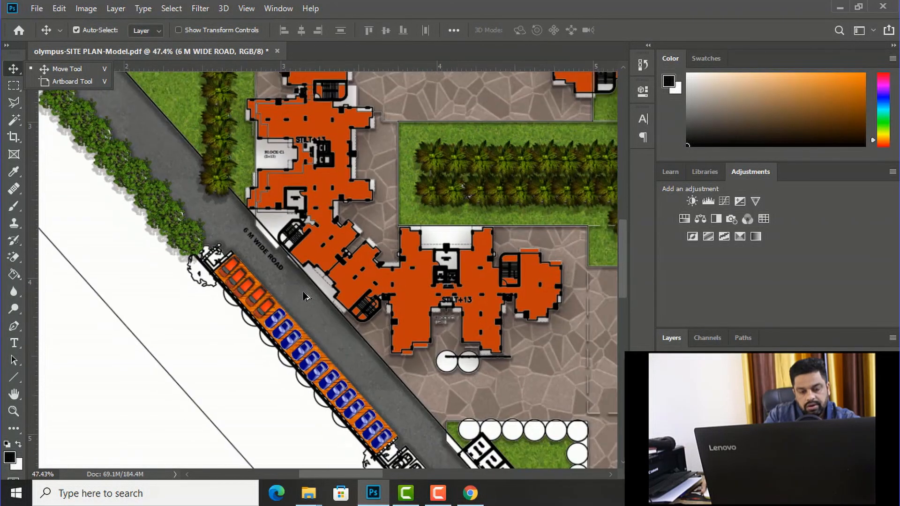
{"action": "scroll", "coordinate": [305, 296], "scroll_direction": "up", "scroll_amount": 1}
{"action": "scroll", "coordinate": [251, 239], "scroll_direction": "up", "scroll_amount": 2}
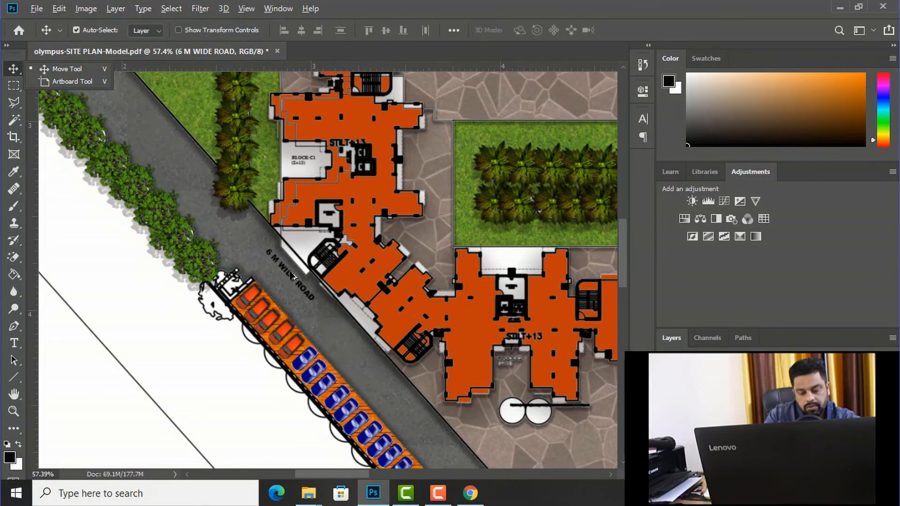
{"action": "left_click_drag", "start_coordinate": [292, 275], "coordinate": [133, 115]}
{"action": "scroll", "coordinate": [249, 218], "scroll_direction": "down", "scroll_amount": 8}
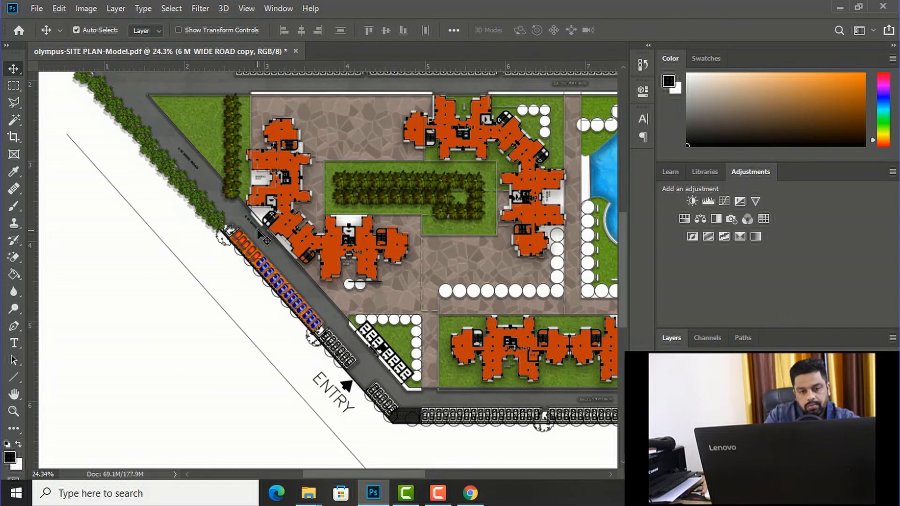
Step: Copy the label beside the blue cars and onto the road along the plan's lower edge, rotating the lower copy to align with that road
{"action": "left_click_drag", "start_coordinate": [258, 229], "coordinate": [489, 404]}
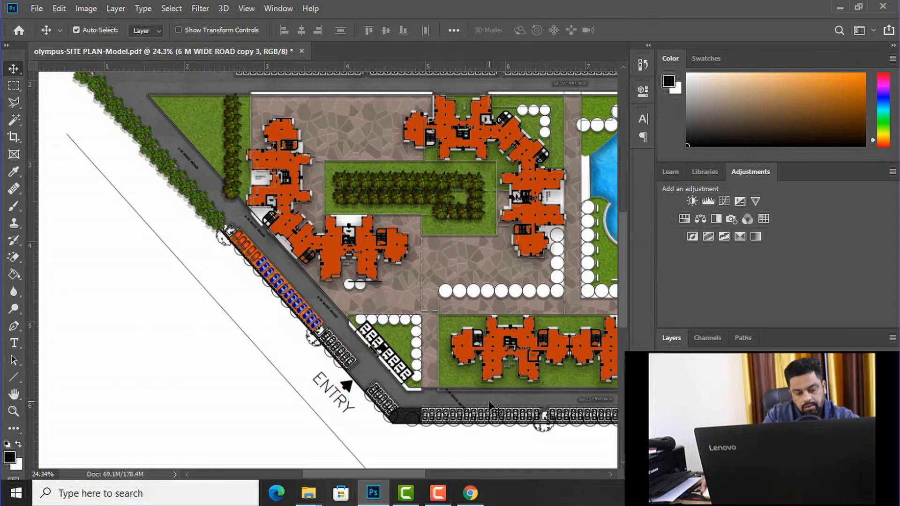
{"action": "key", "text": "ctrl+t"}
{"action": "left_click_drag", "start_coordinate": [478, 379], "coordinate": [460, 379]}
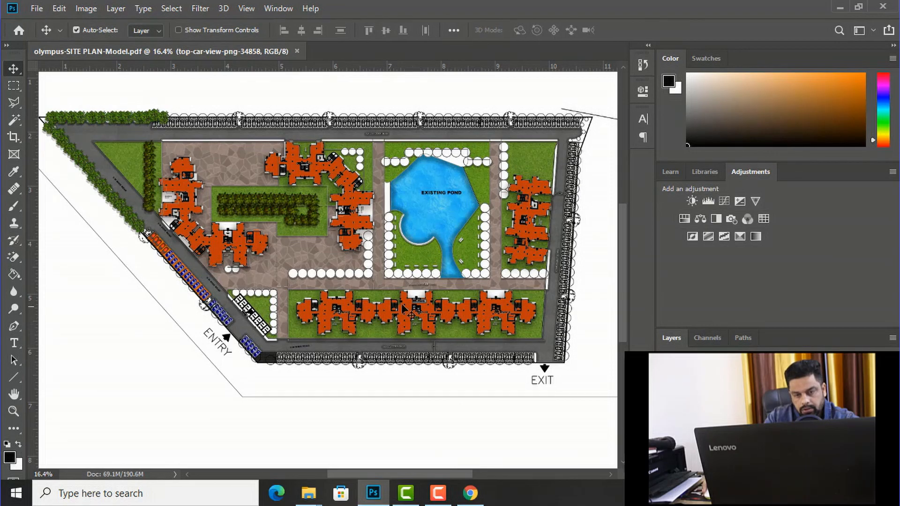